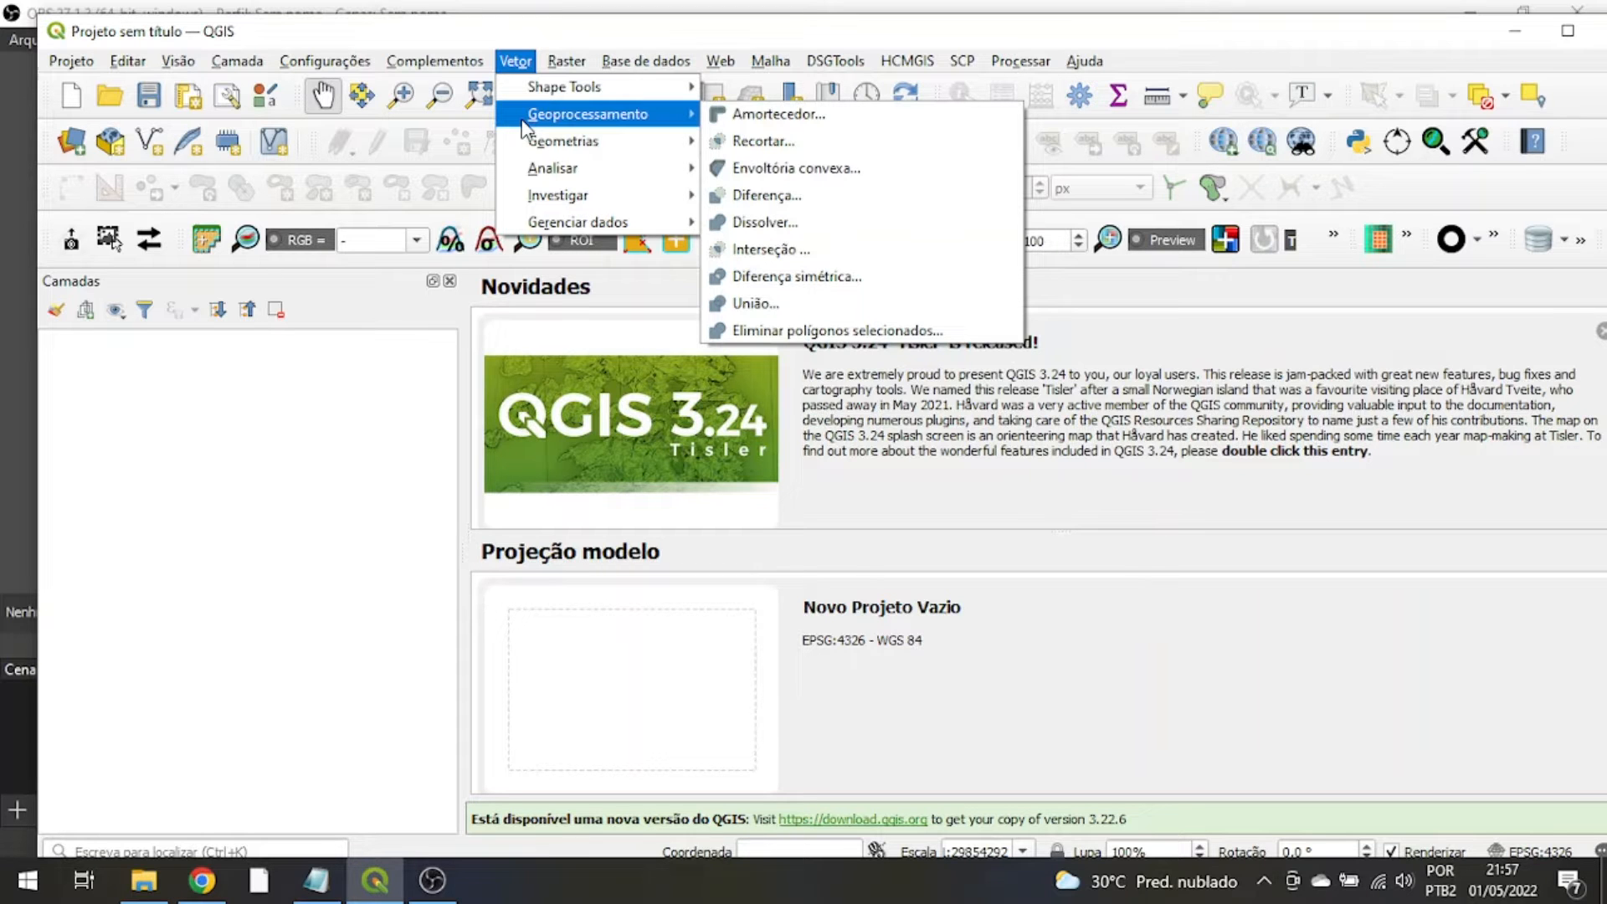
click(1582, 49)
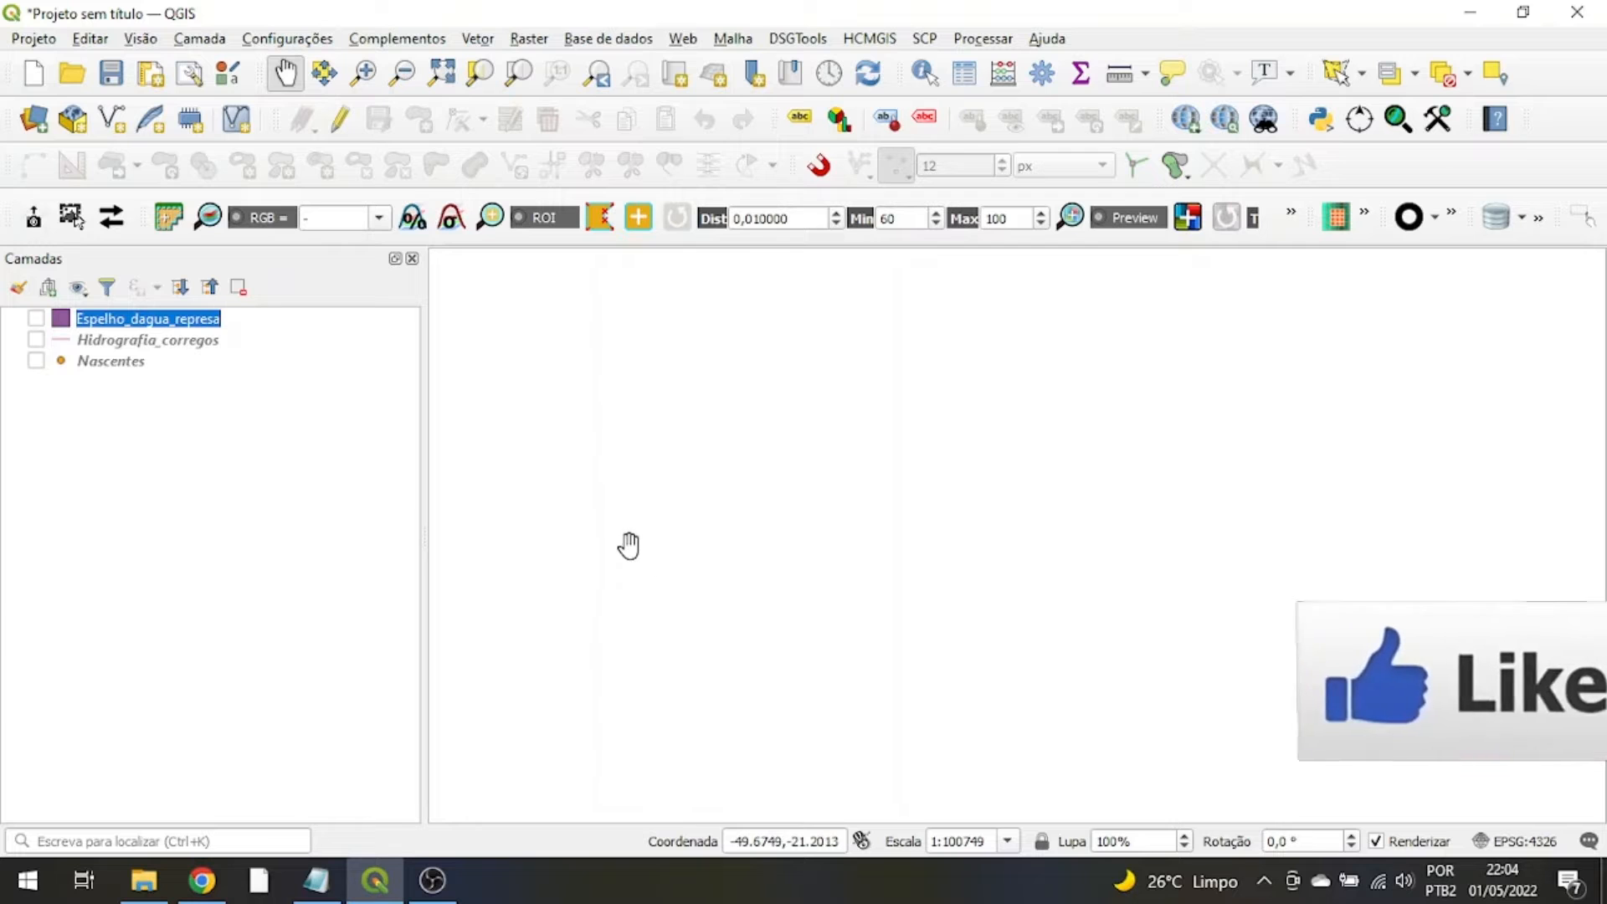
click(487, 47)
mouse_move(504, 93)
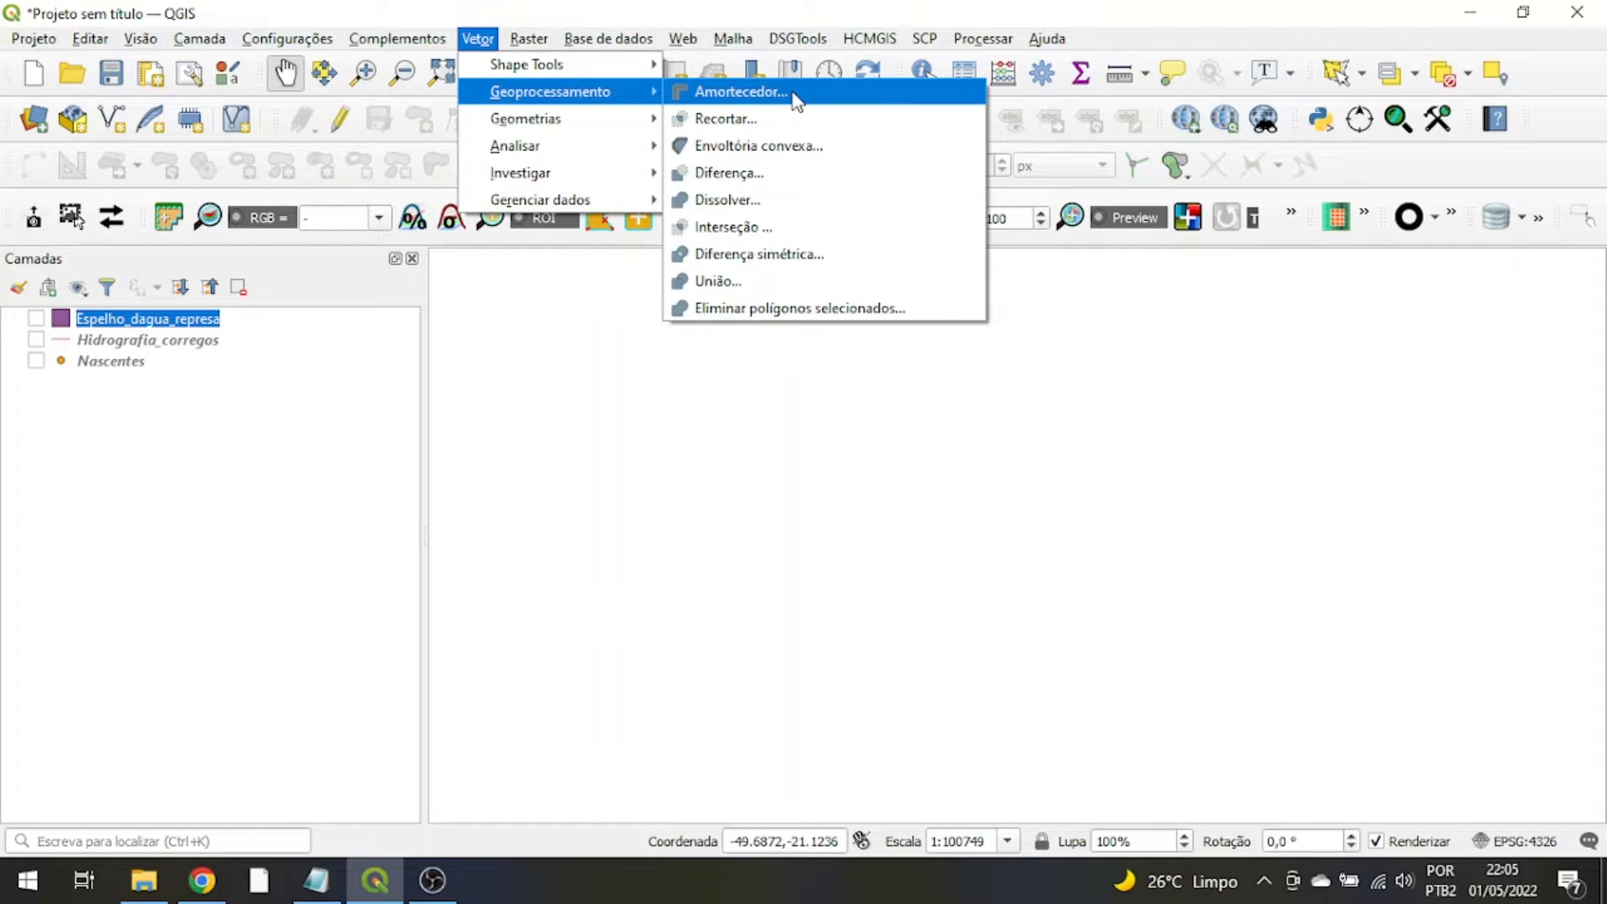
mouse_move(682, 39)
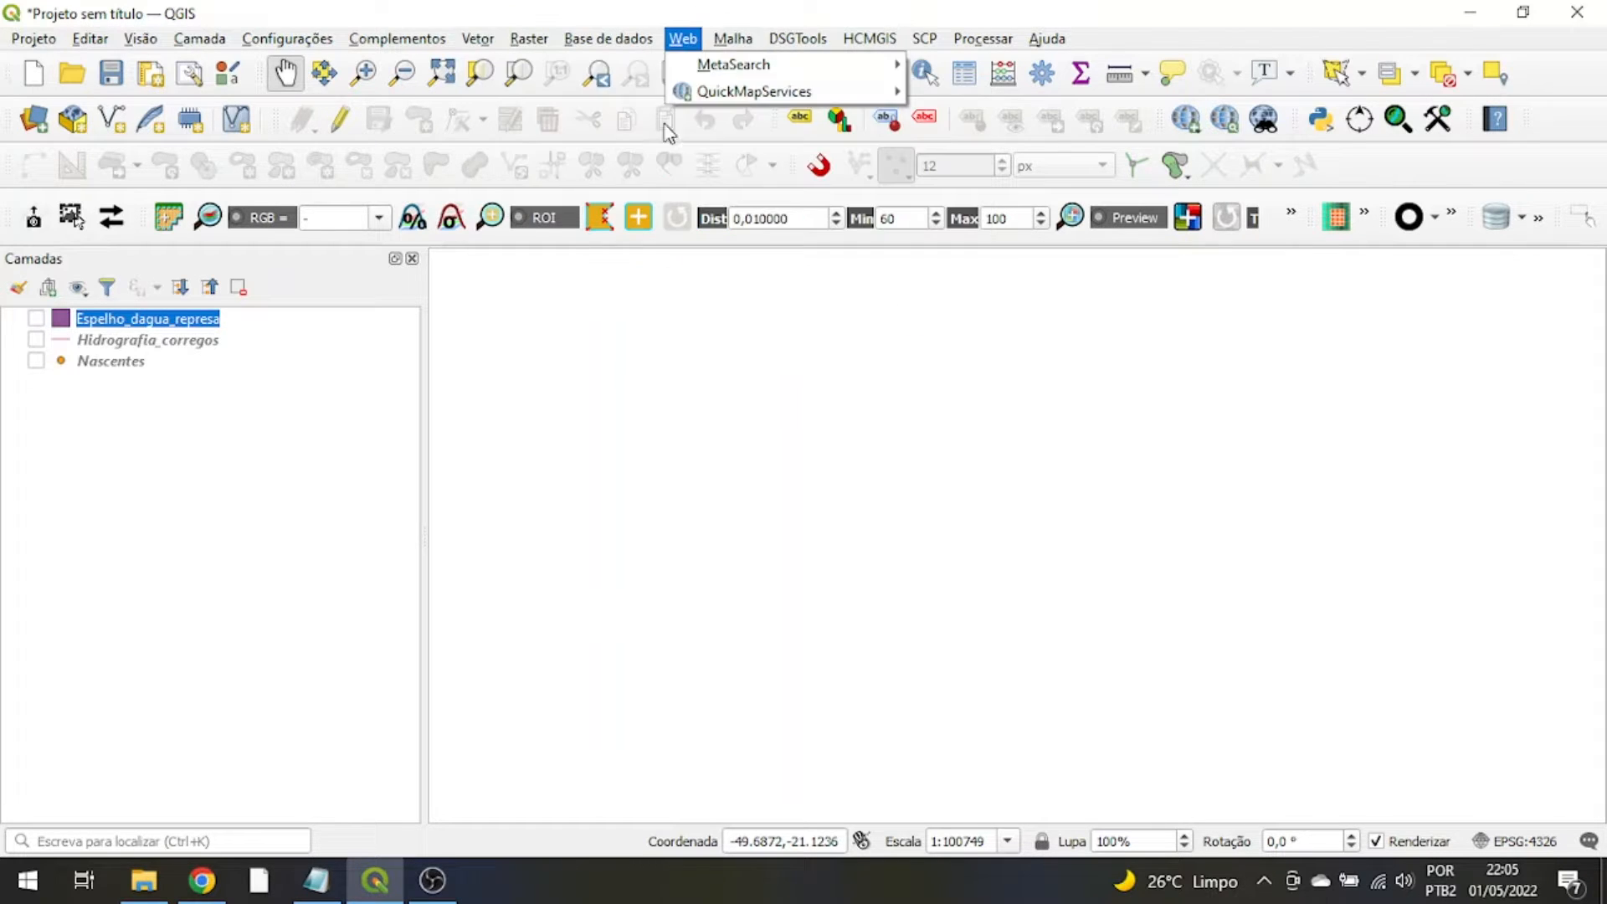
- Make the Hidrografia_corregos and Nascentes layers visible and inspect the springs at the stream ends
click(35, 338)
click(36, 339)
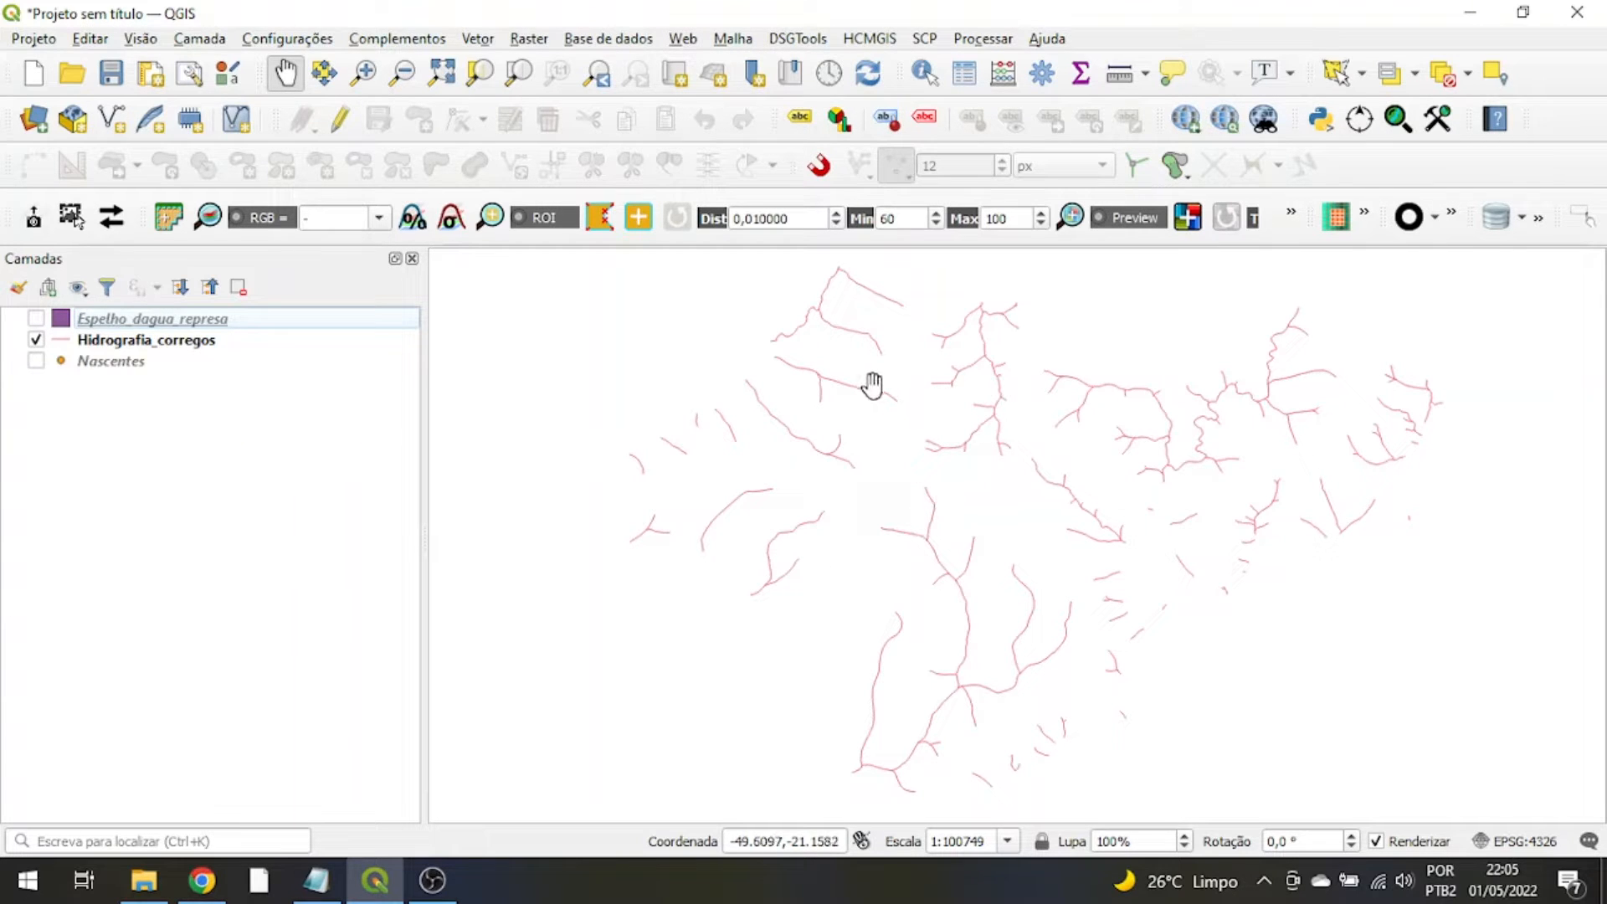
scroll(863, 385, up, 3)
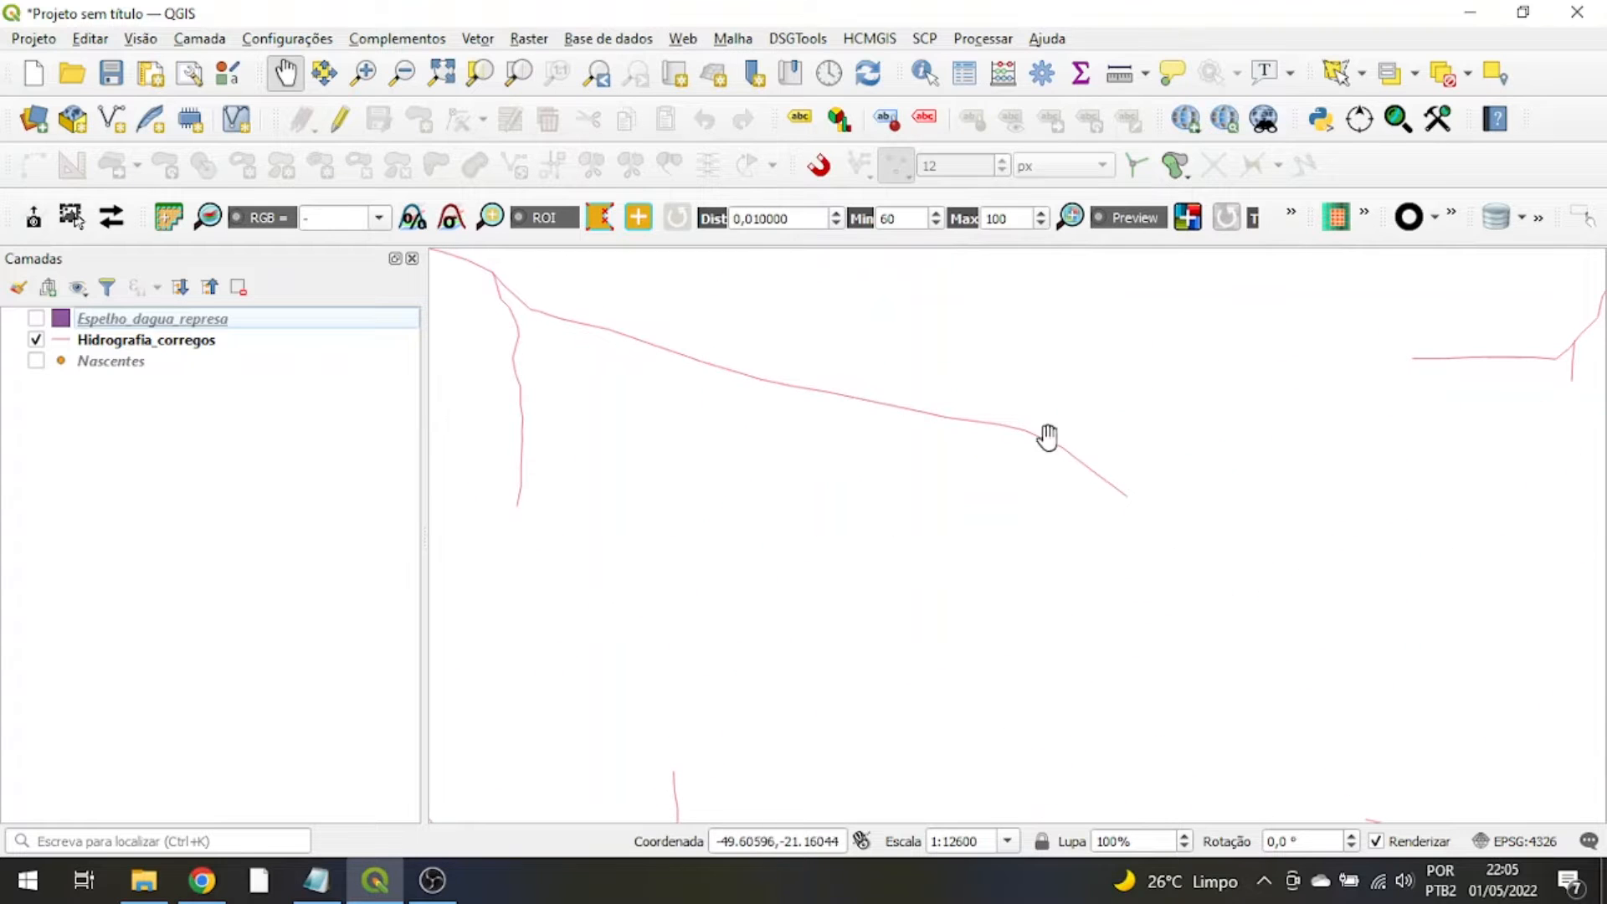
click(36, 363)
drag(1170, 508, 1153, 495)
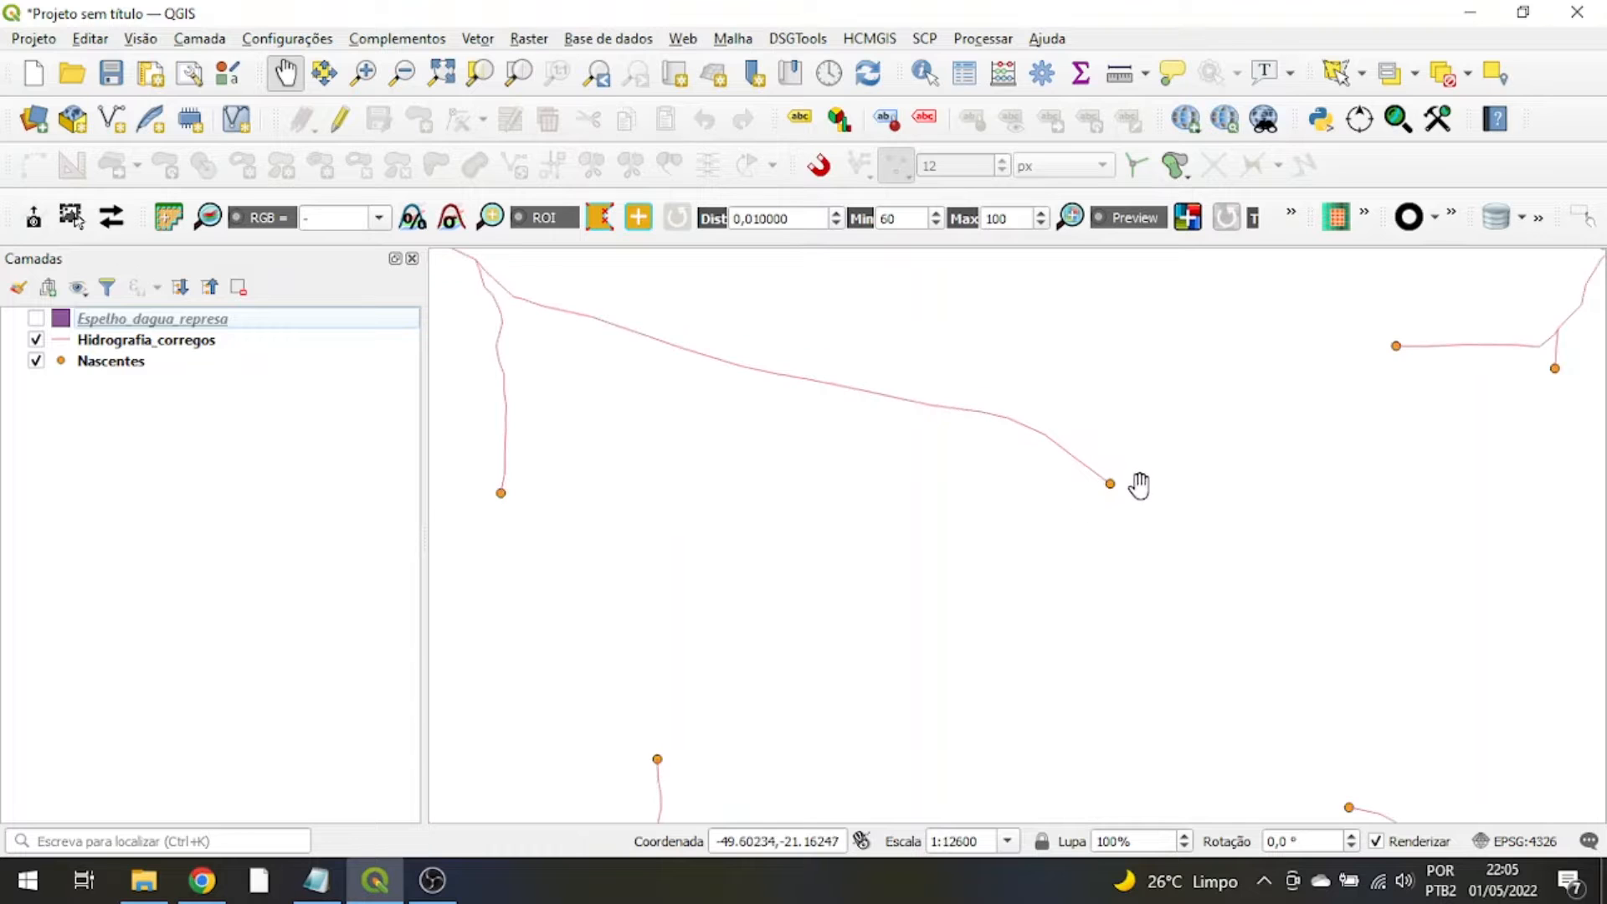
drag(593, 498, 720, 537)
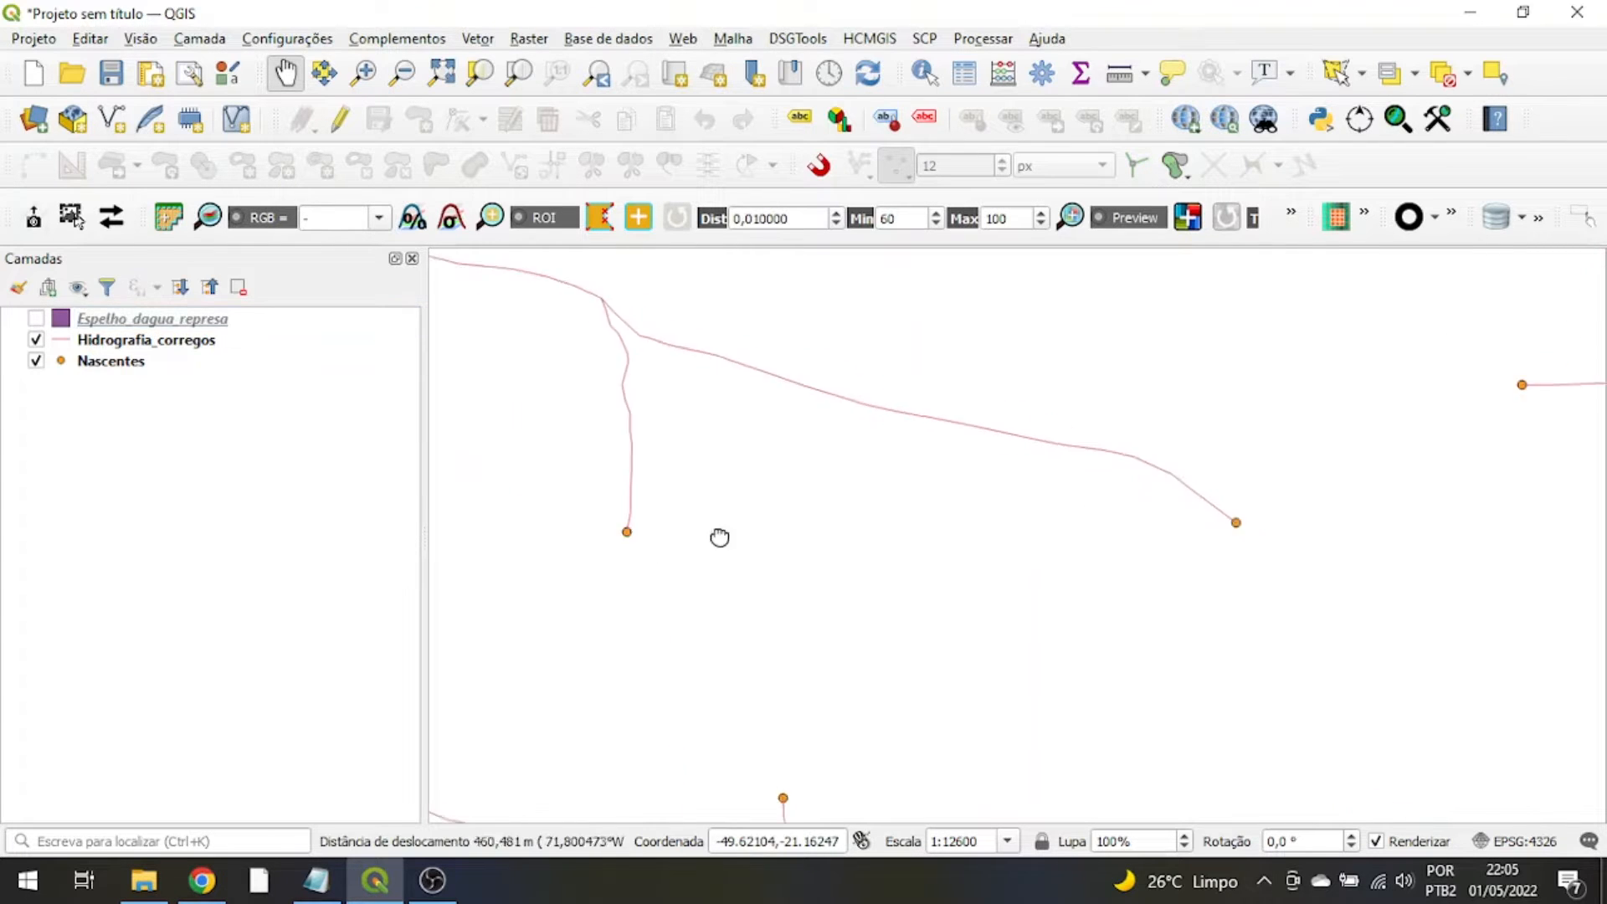
scroll(728, 542, down, 1)
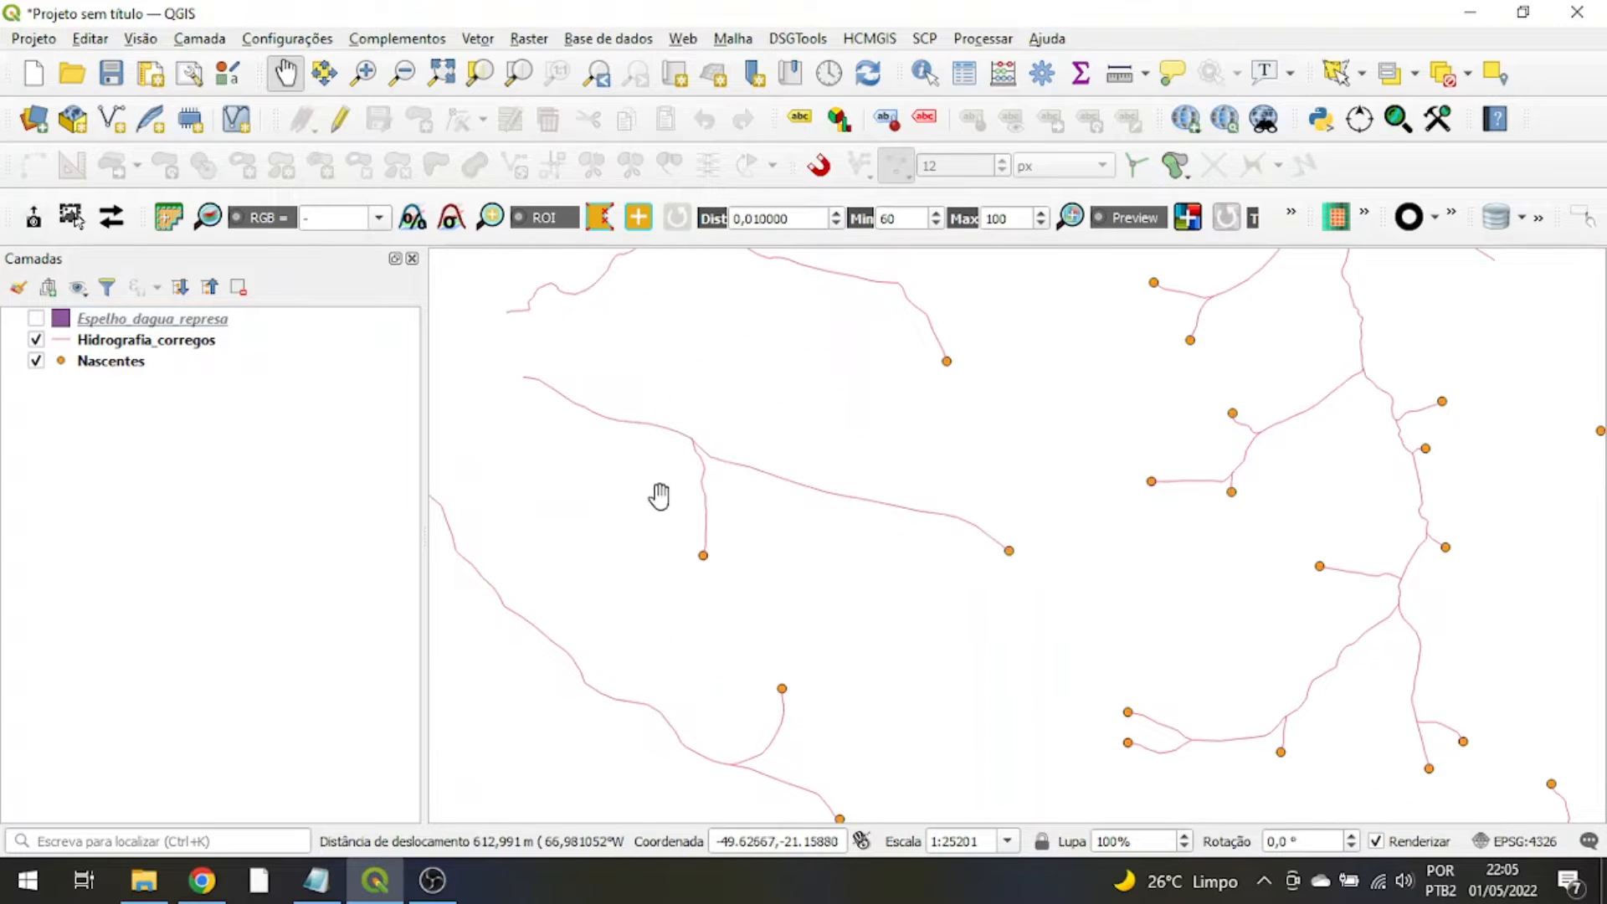
- Make the Espelho_dagua_represa layer visible and look over the reservoirs together with the streams and springs
click(44, 325)
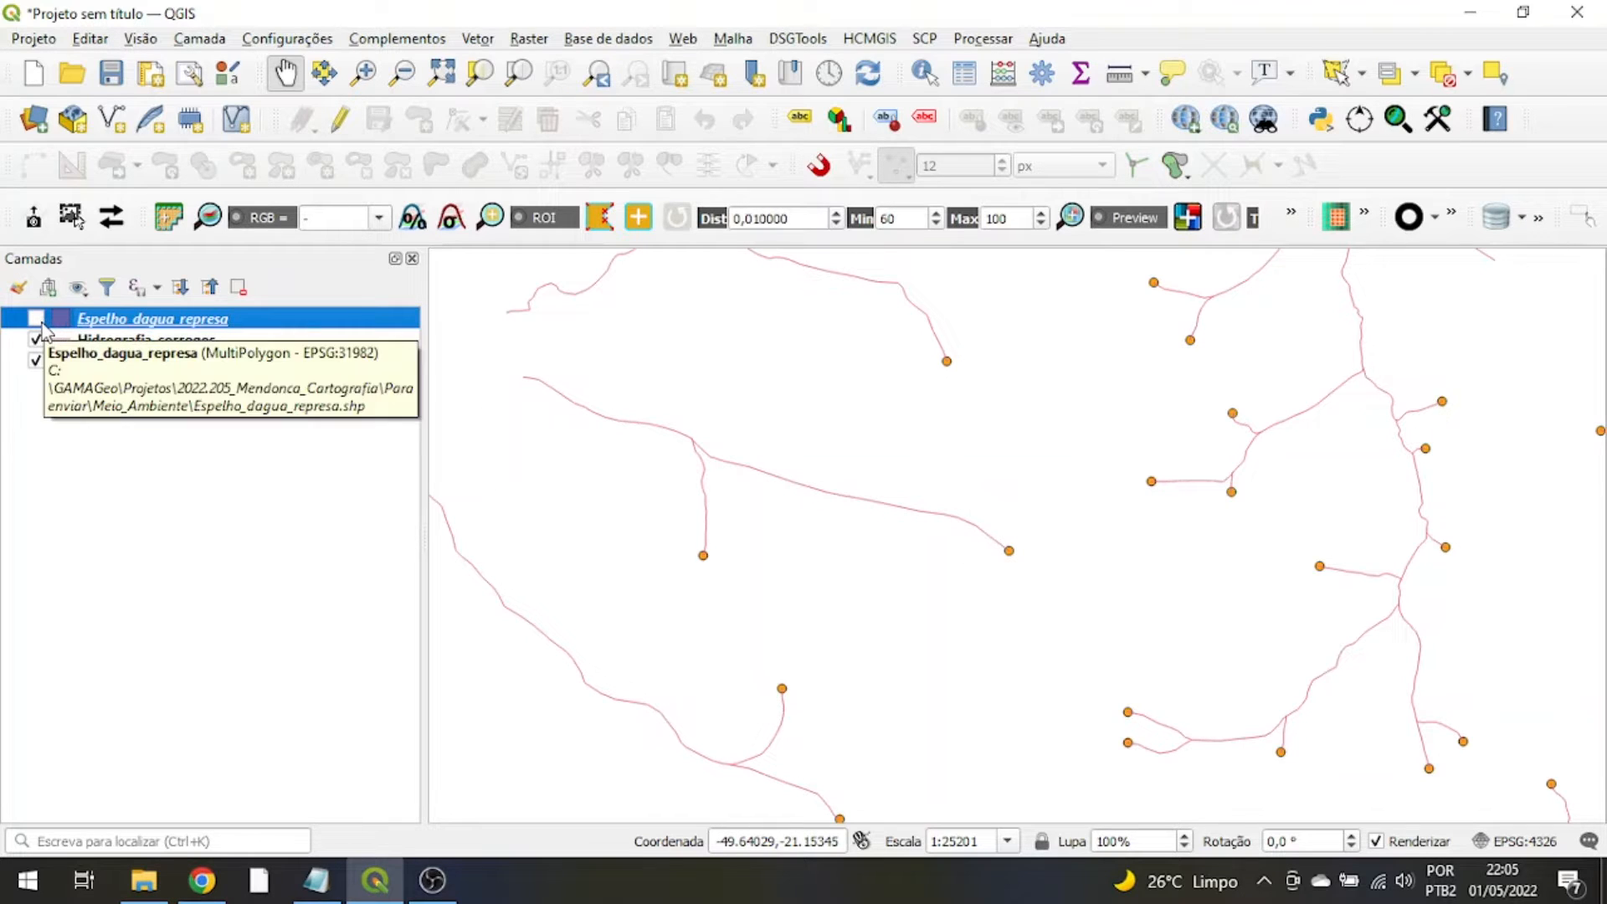
click(38, 322)
scroll(583, 481, down, 1)
drag(515, 508, 761, 375)
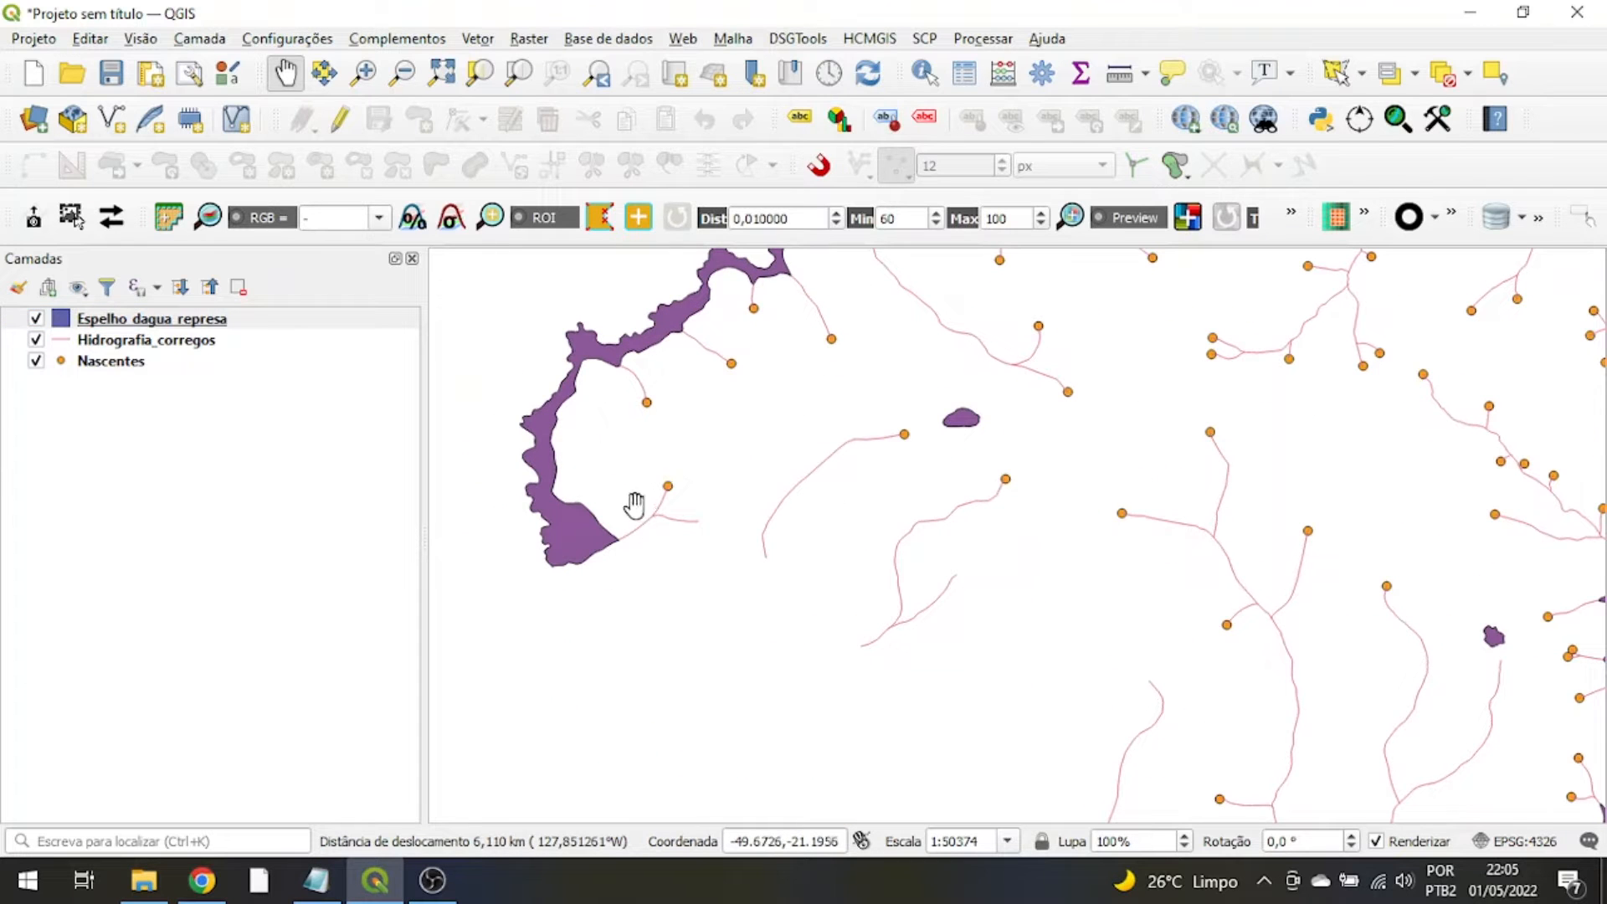
drag(631, 520, 638, 495)
scroll(675, 485, up, 2)
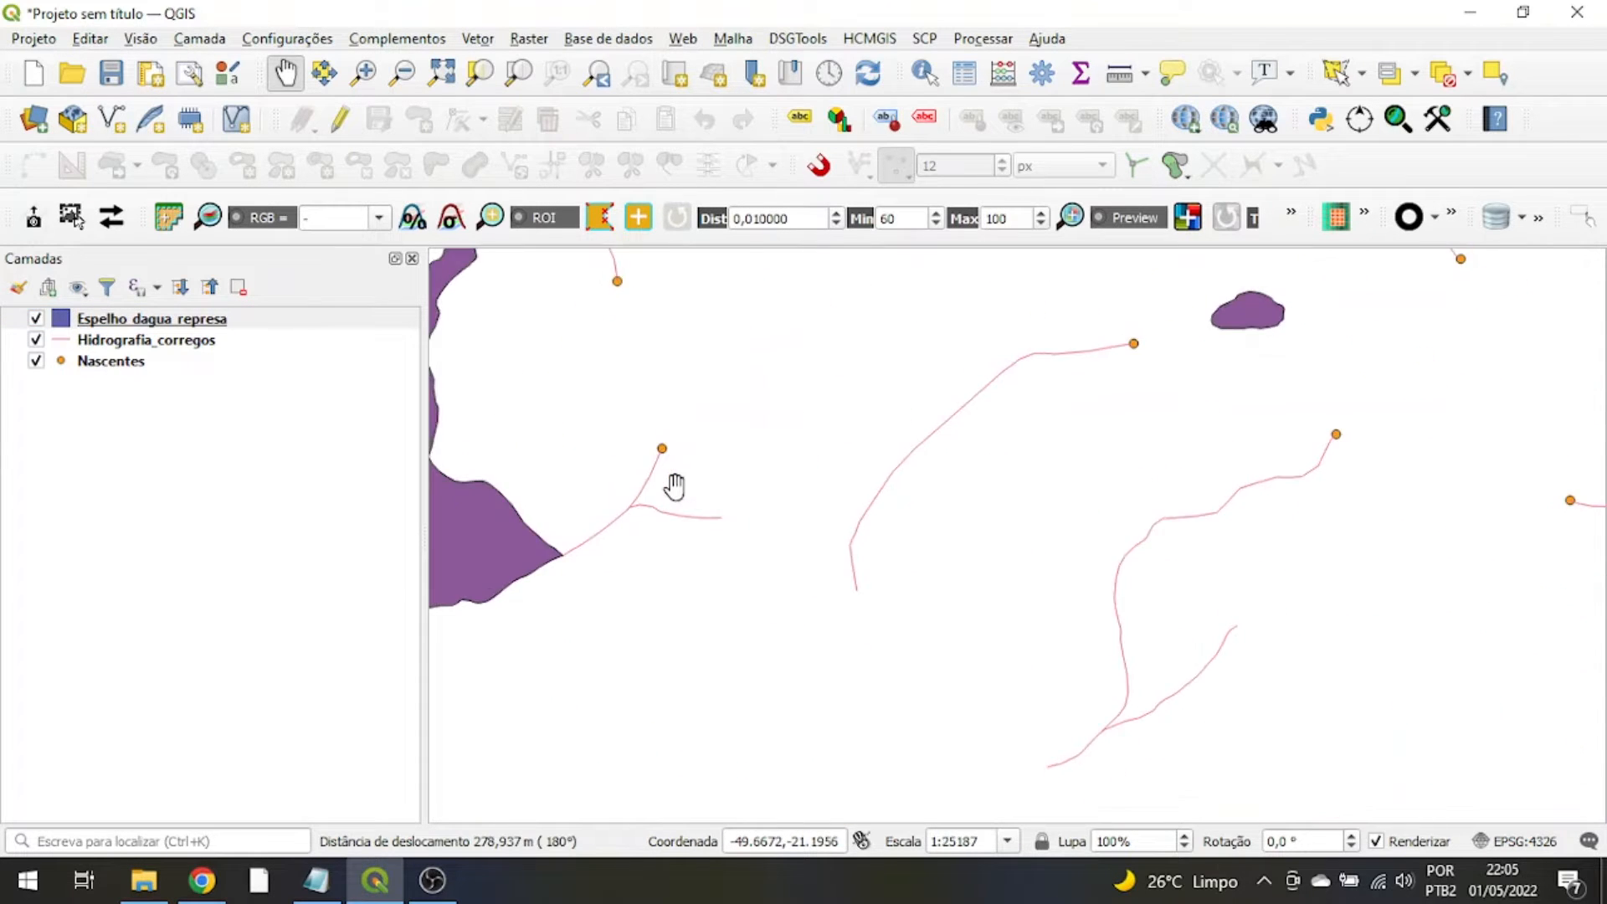
scroll(693, 494, down, 2)
drag(907, 496, 808, 617)
scroll(948, 435, up, 2)
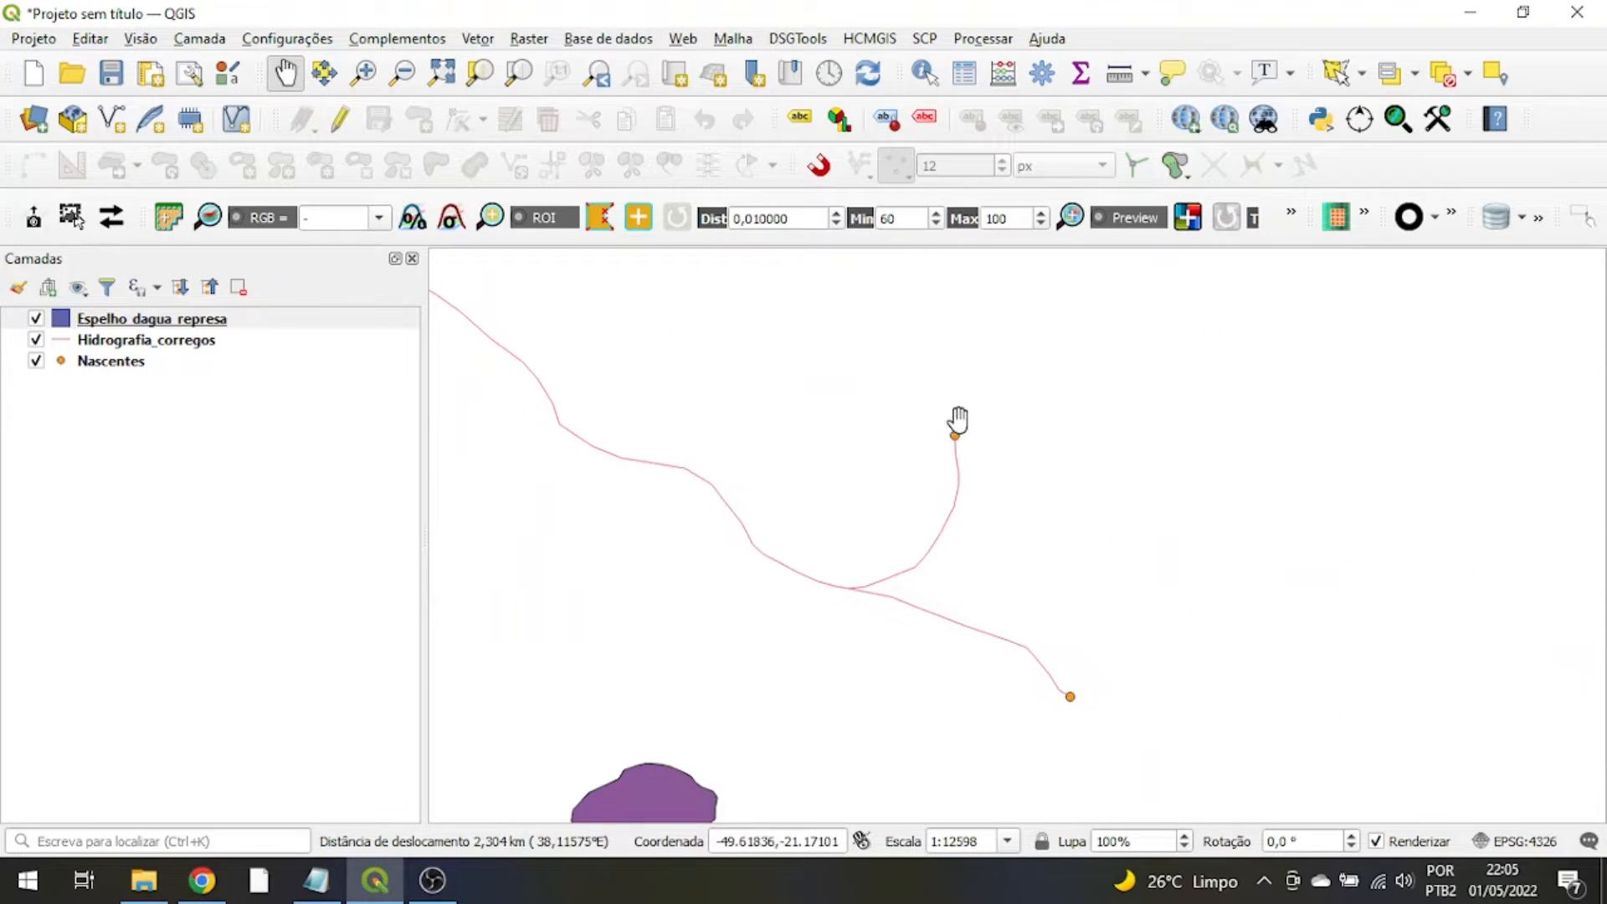
- Check the coordinate reference system and UTM zone in the Nascentes layer's information properties
click(91, 362)
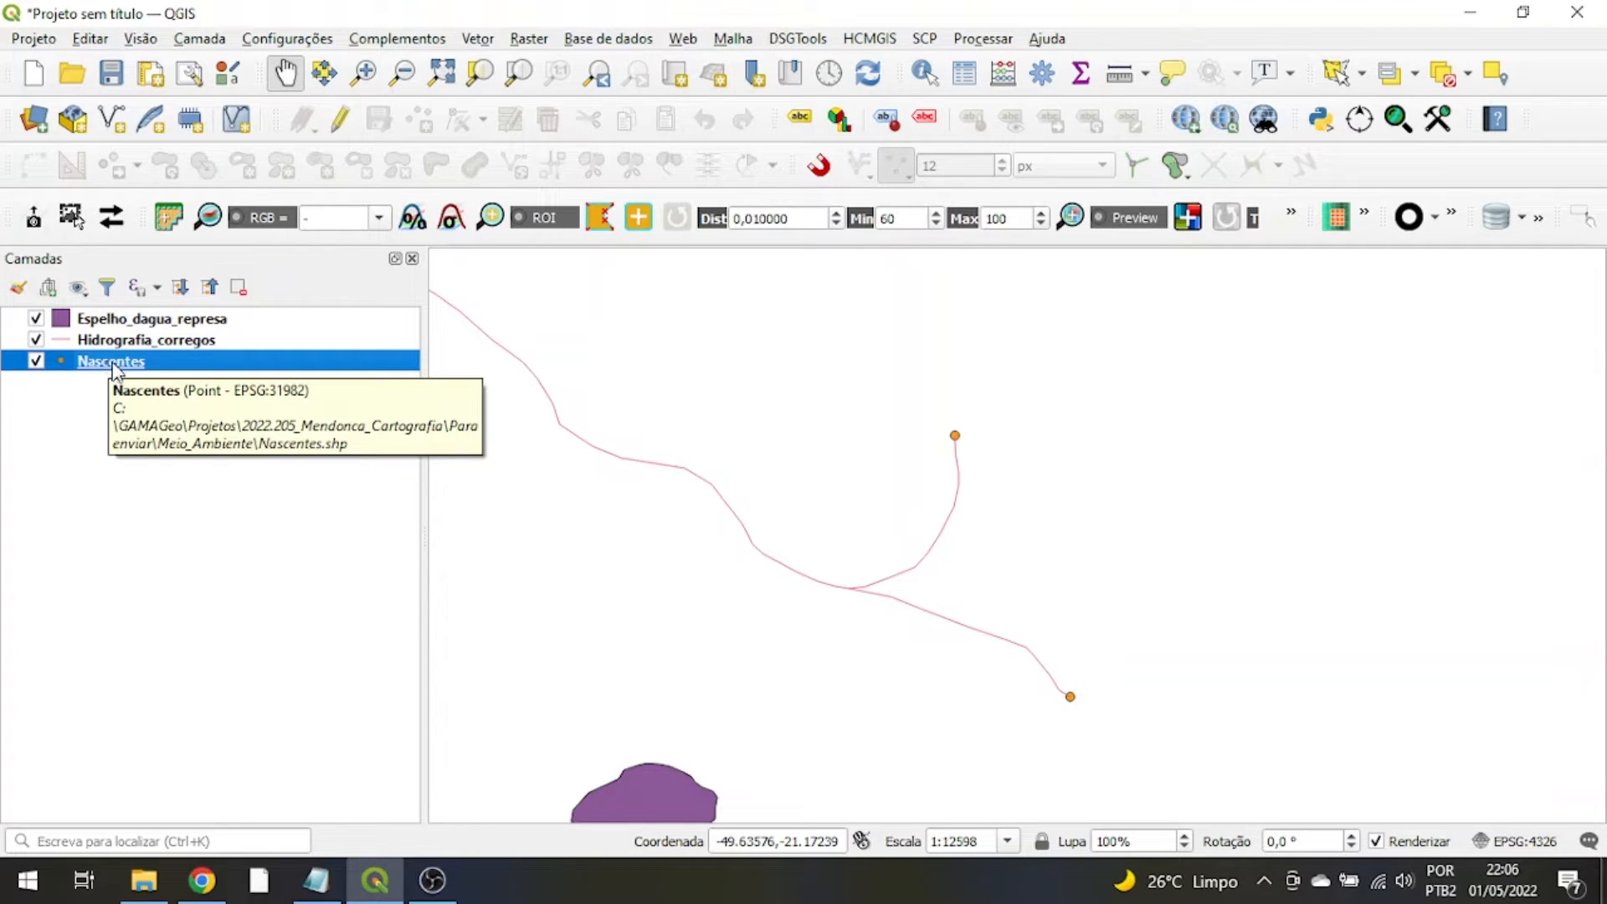
right_click(115, 366)
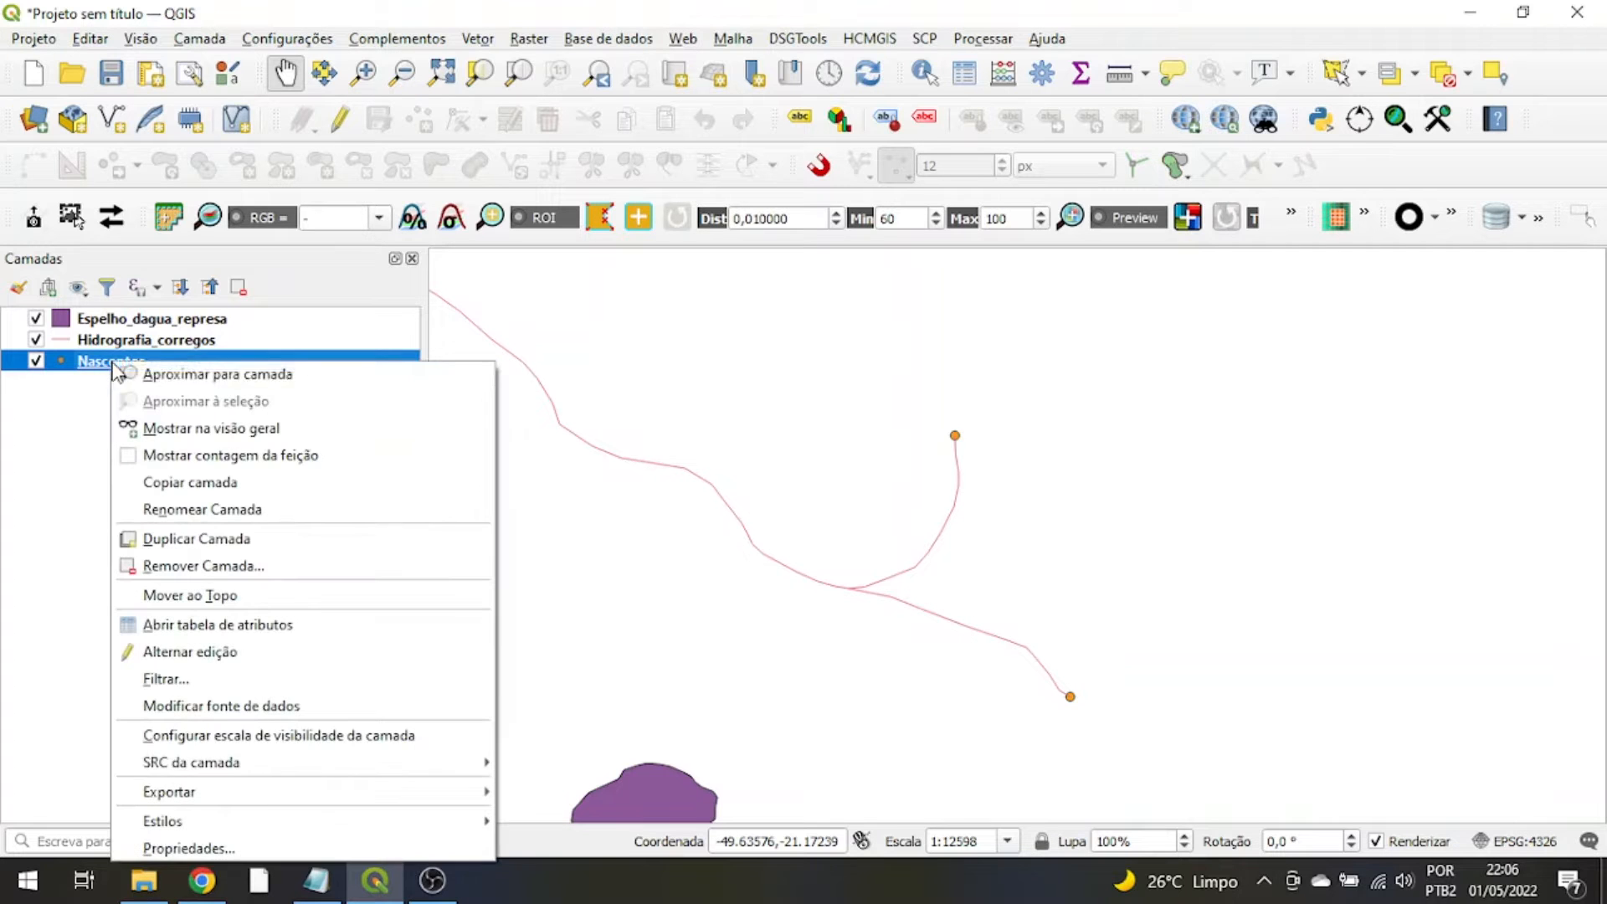
click(214, 844)
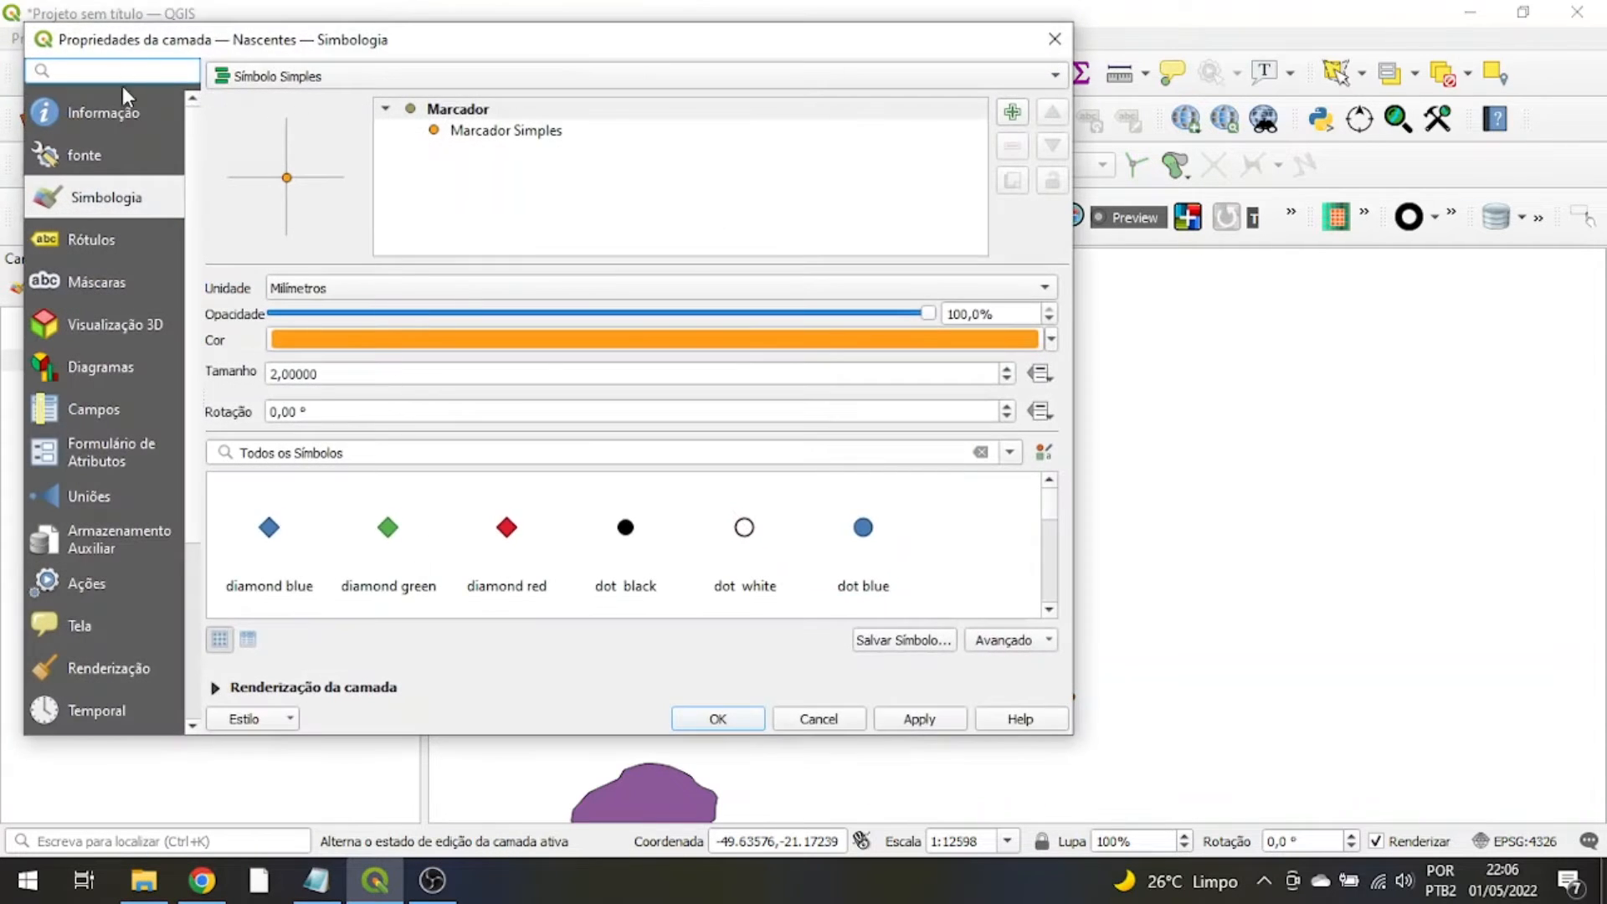
click(107, 115)
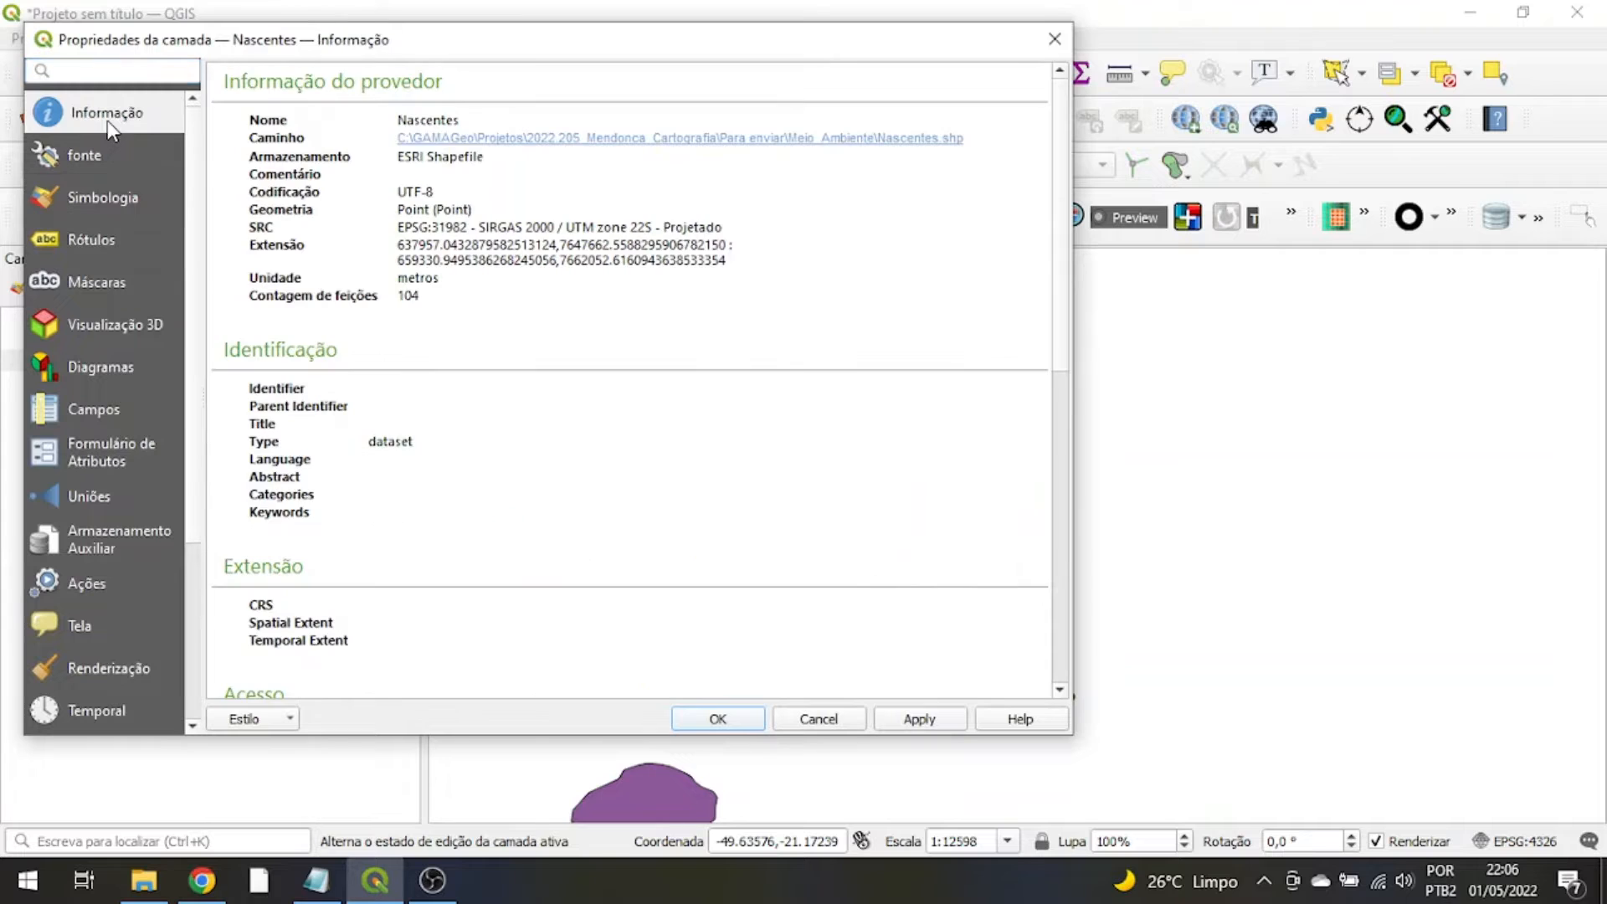
drag(566, 227, 656, 228)
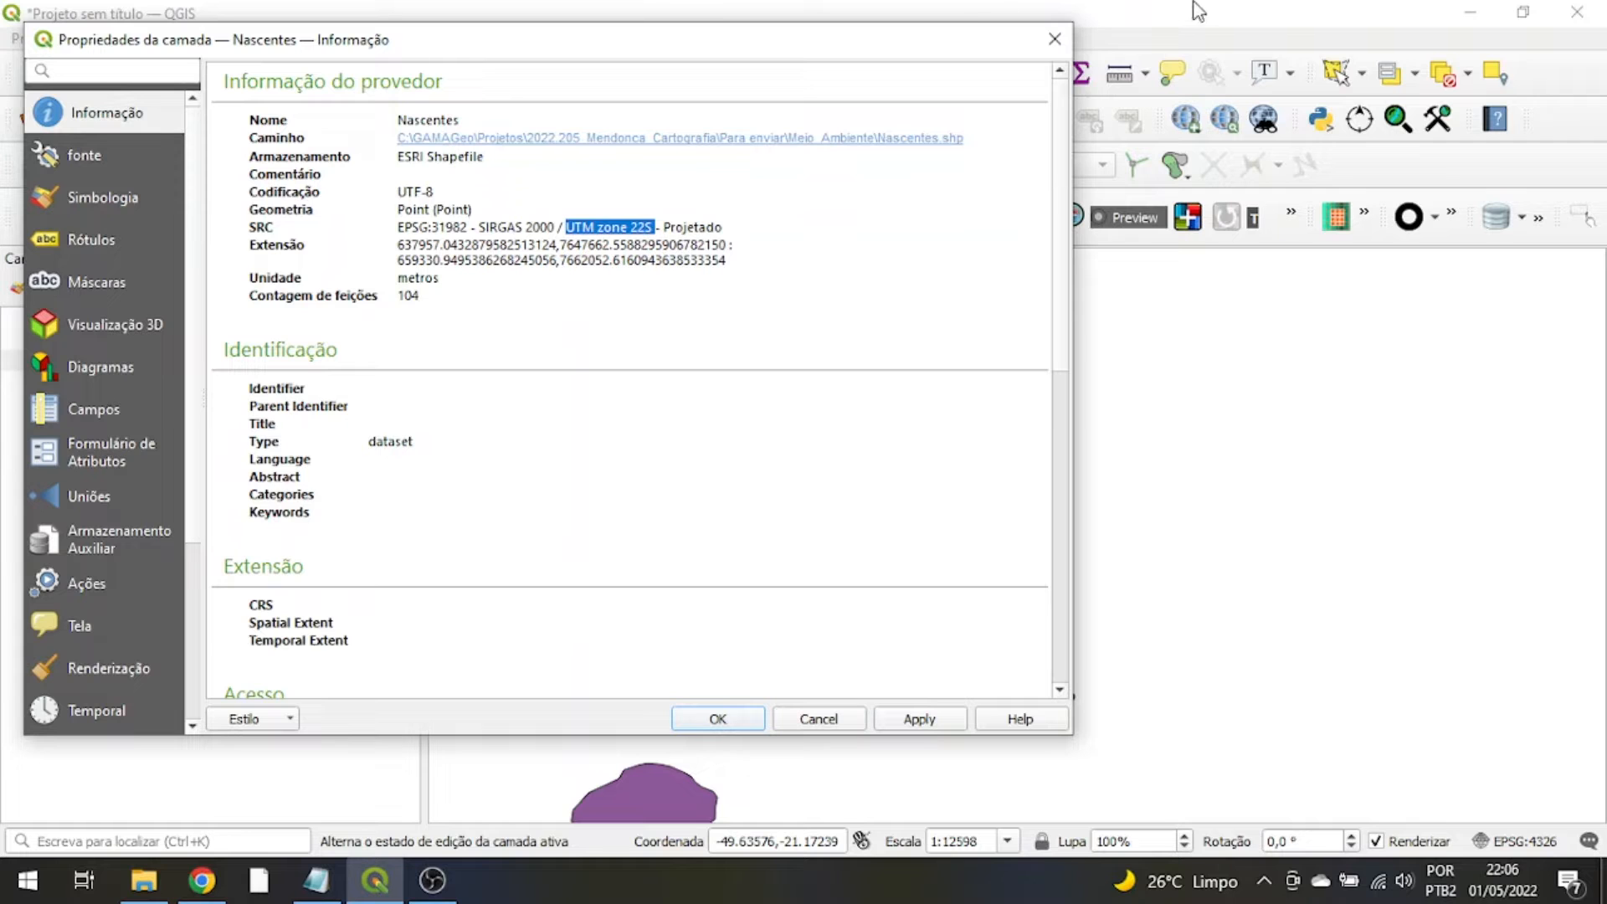
click(1053, 39)
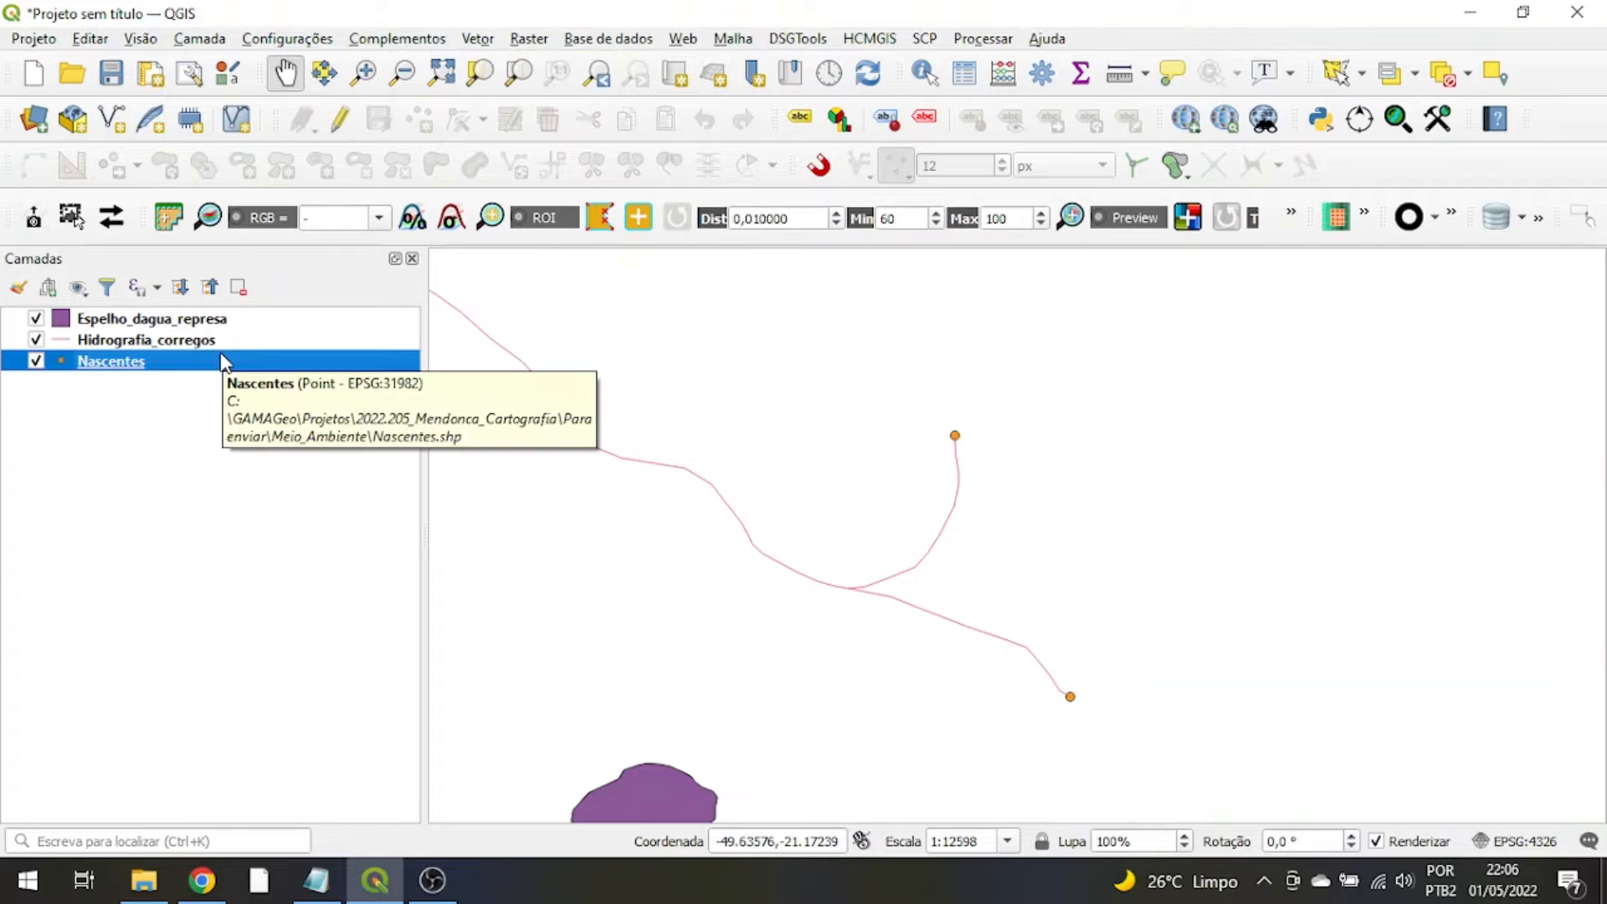
- Set up an Amortecedor (buffer) with Nascentes as the input layer and a distance of 50 metres
click(485, 40)
mouse_move(494, 92)
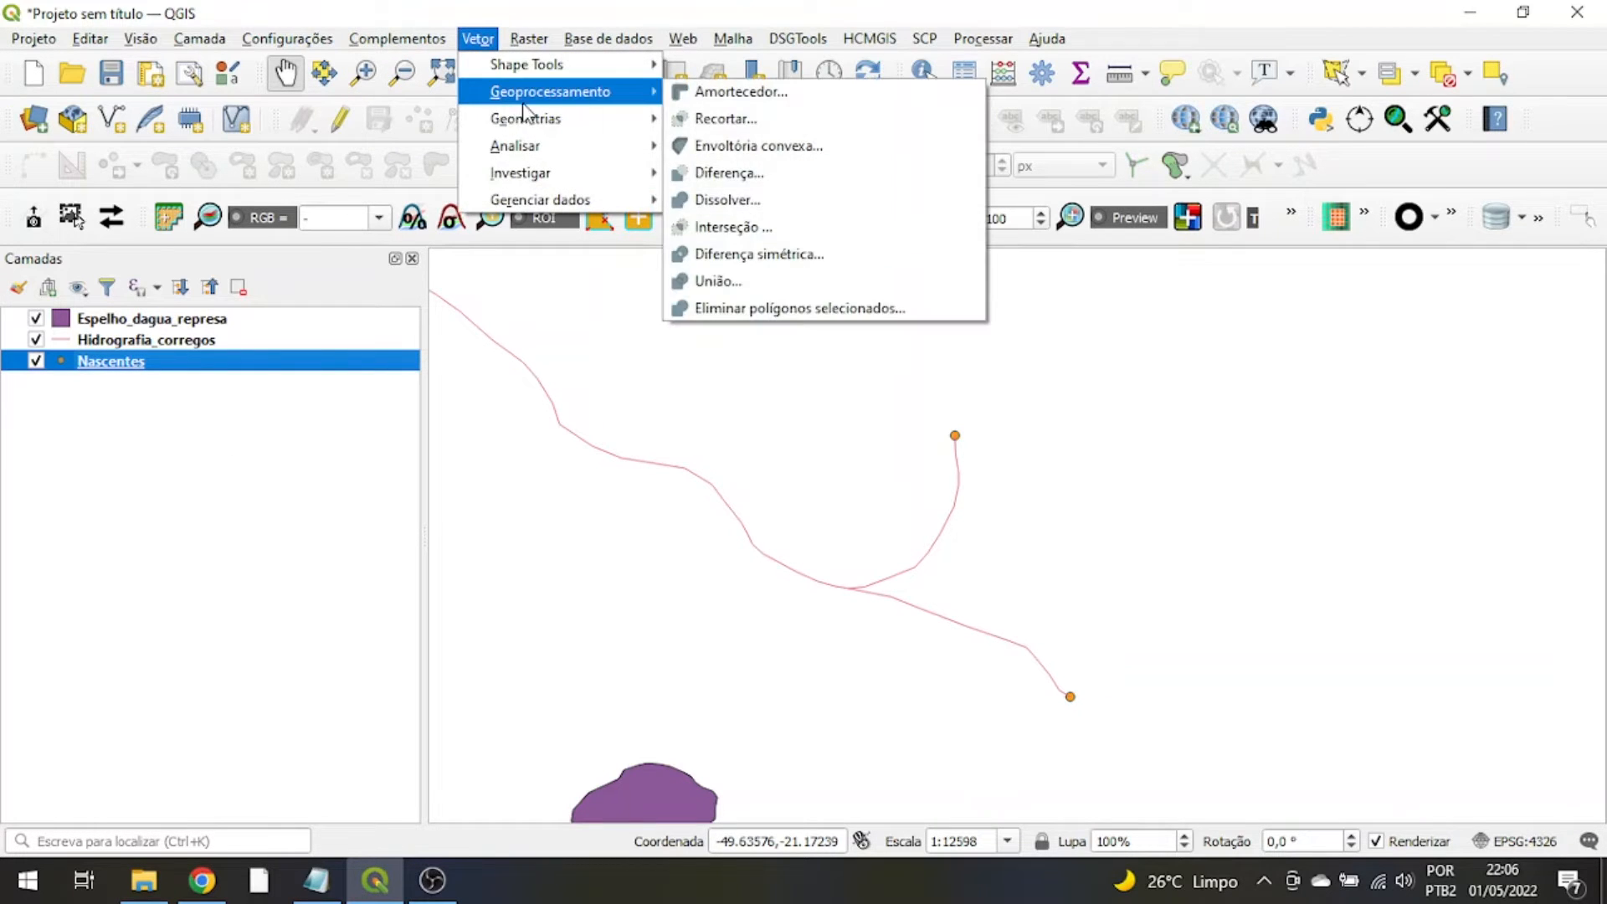
click(741, 93)
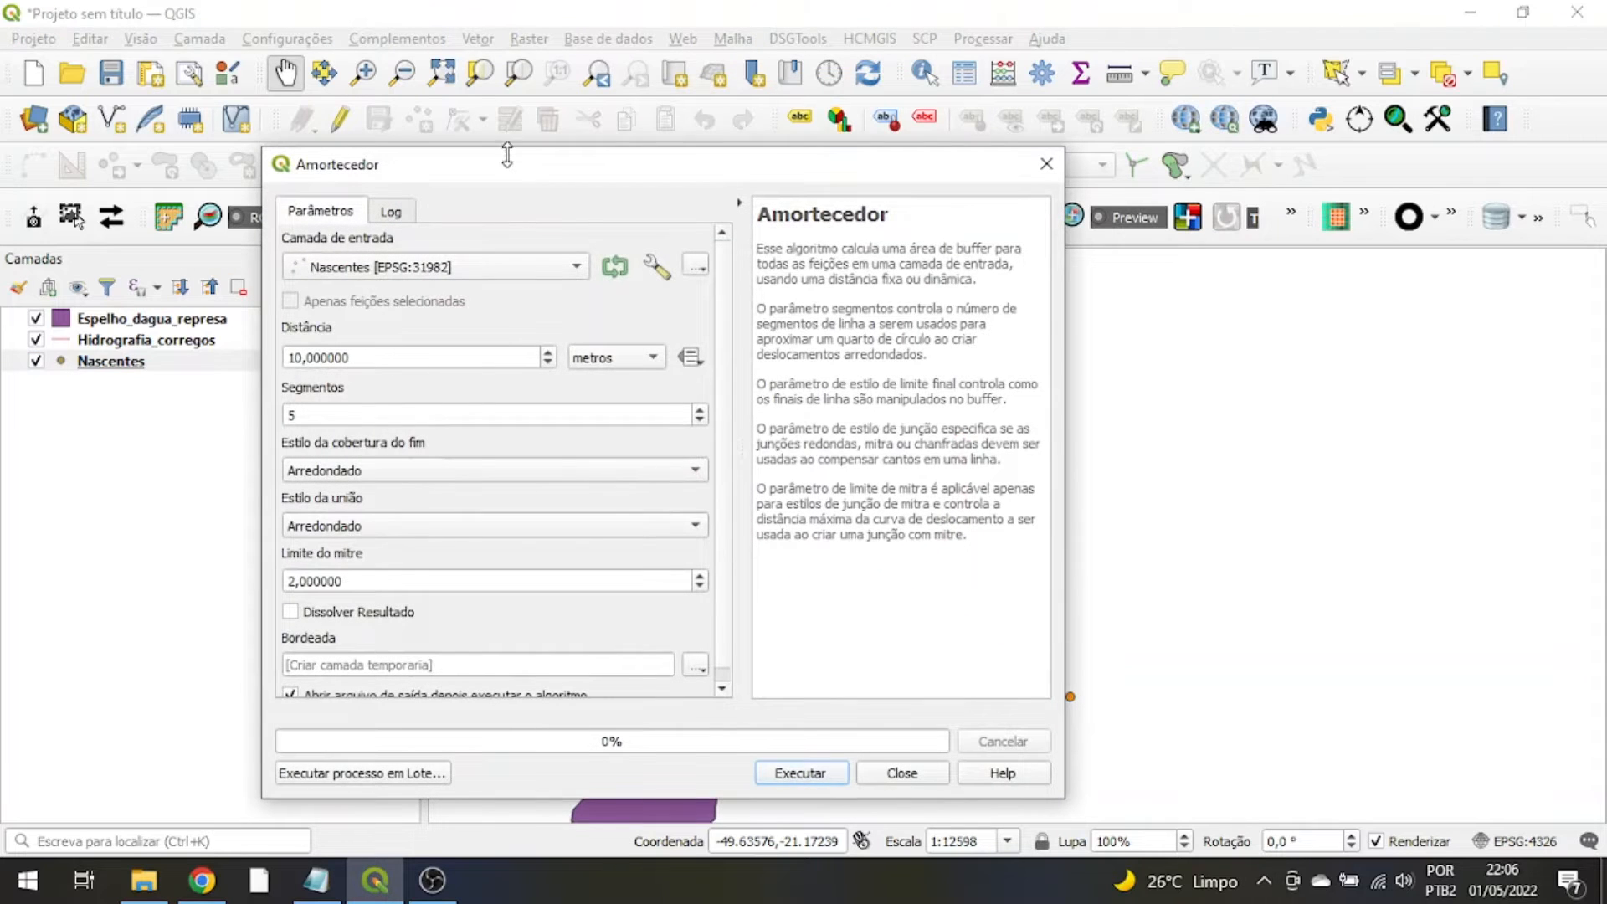
drag(510, 184, 577, 84)
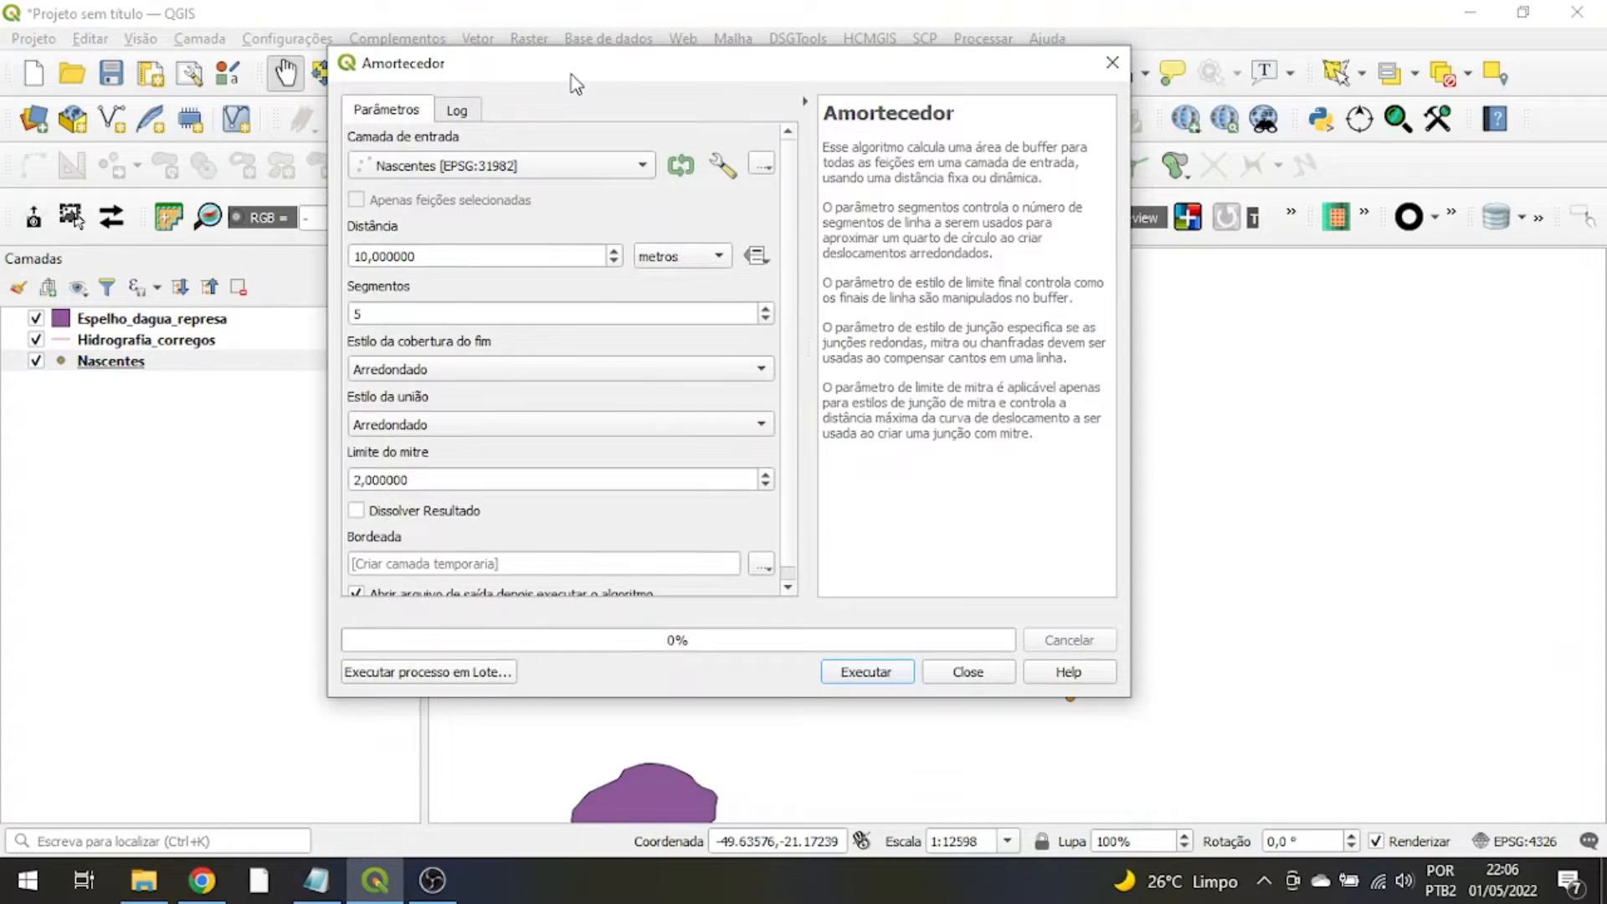
click(366, 176)
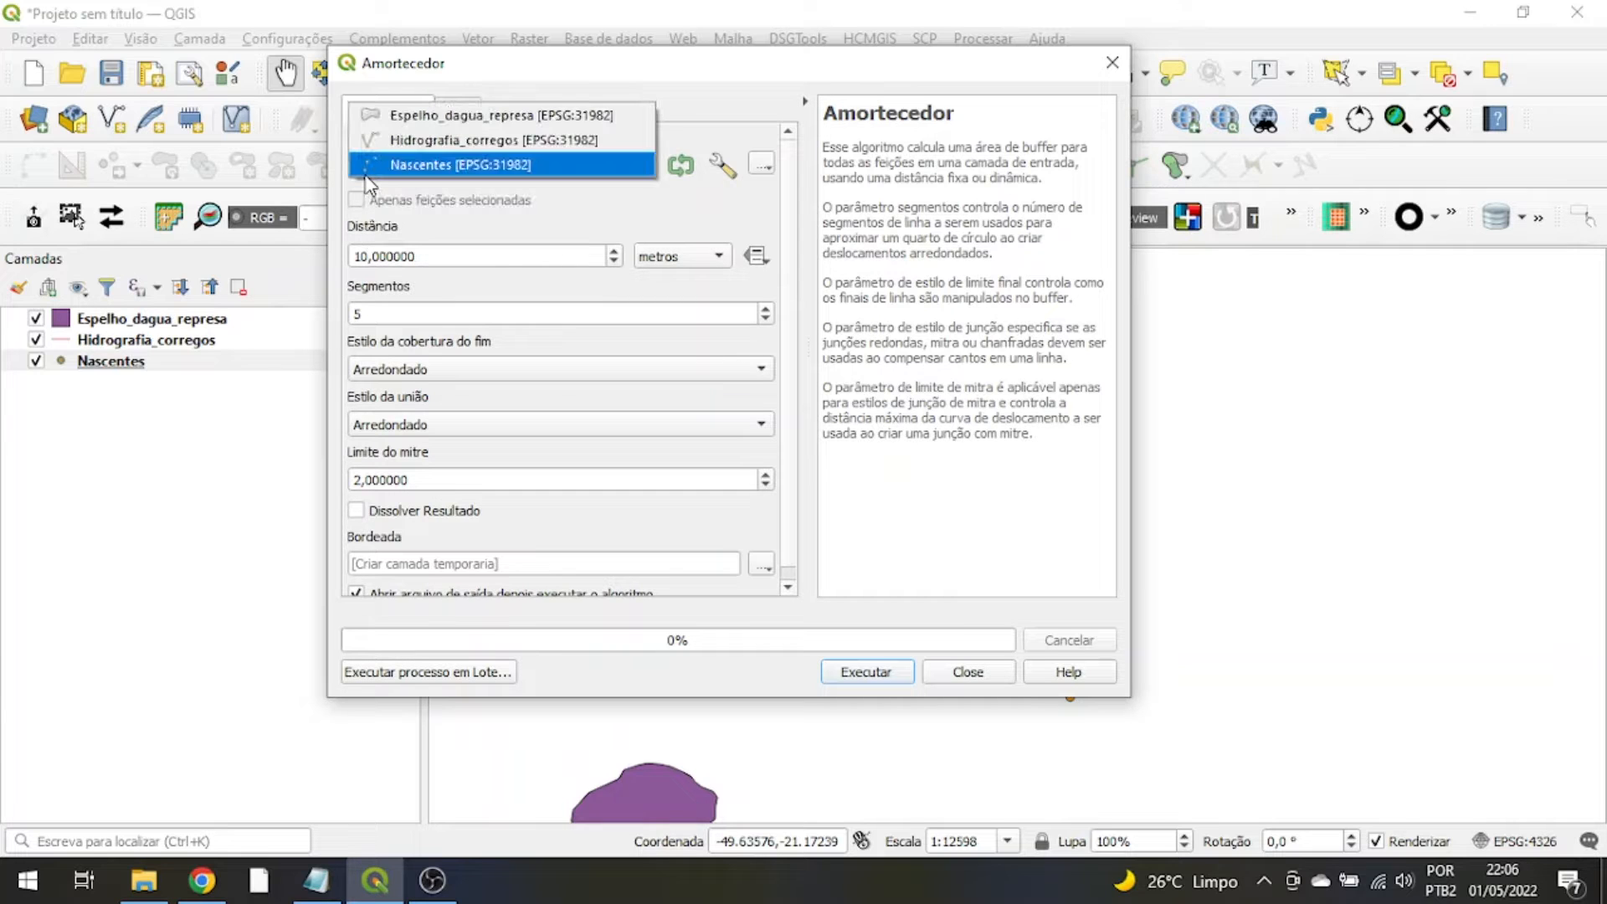
click(366, 171)
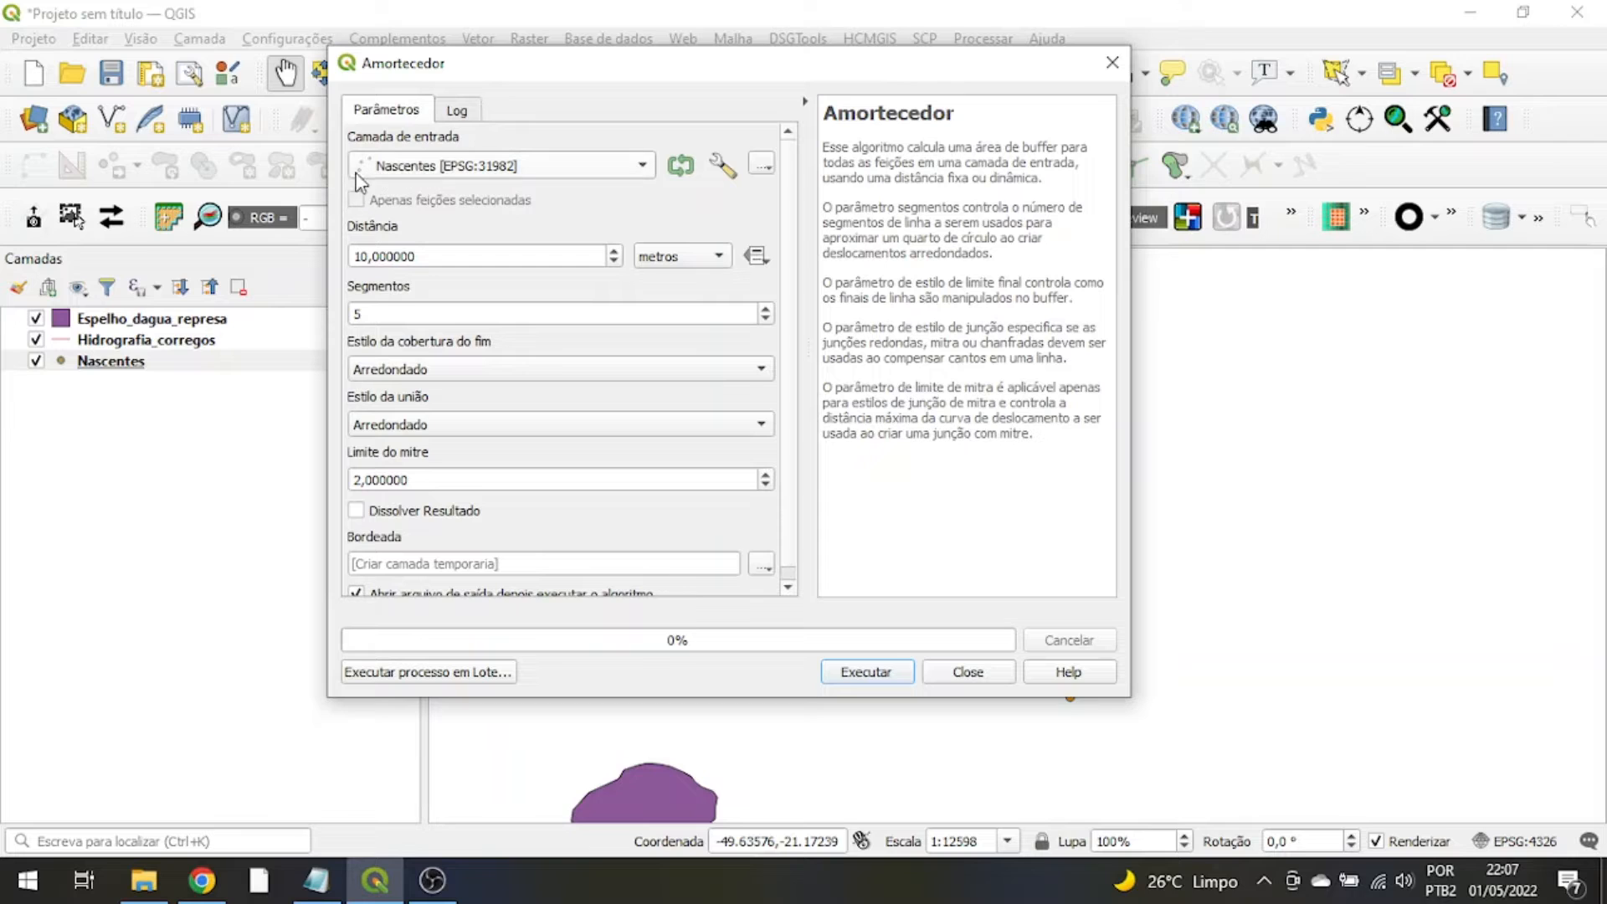
double_click(361, 261)
text(5)
text(5)
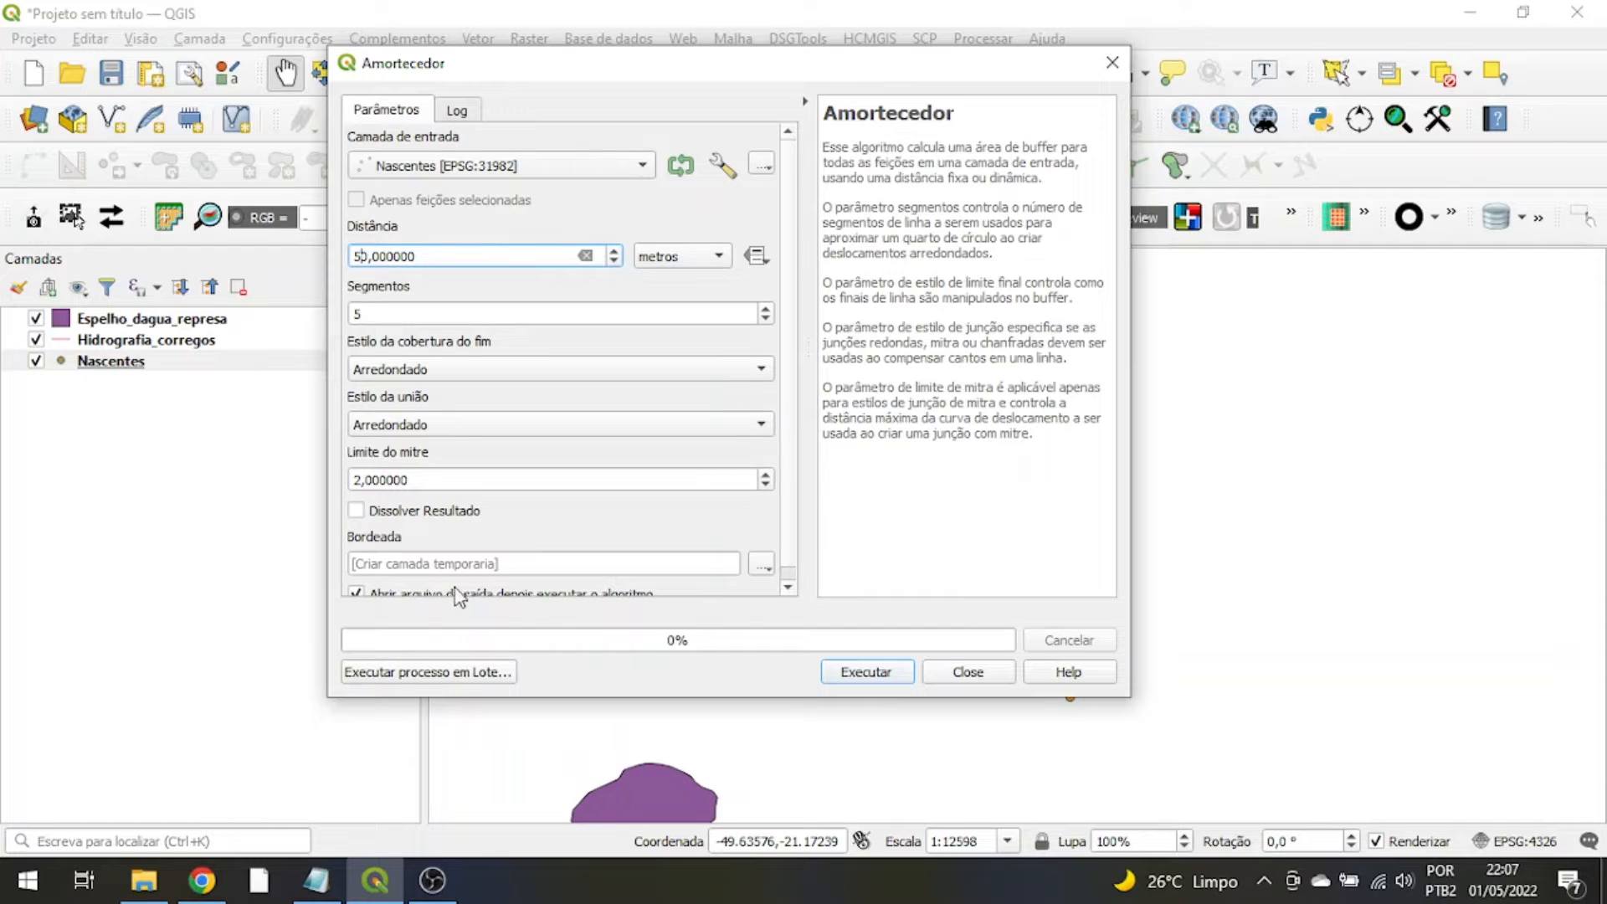
- Review the join and end cap style options, keep both as Arredondado, and run the buffer to a temporary layer
click(435, 425)
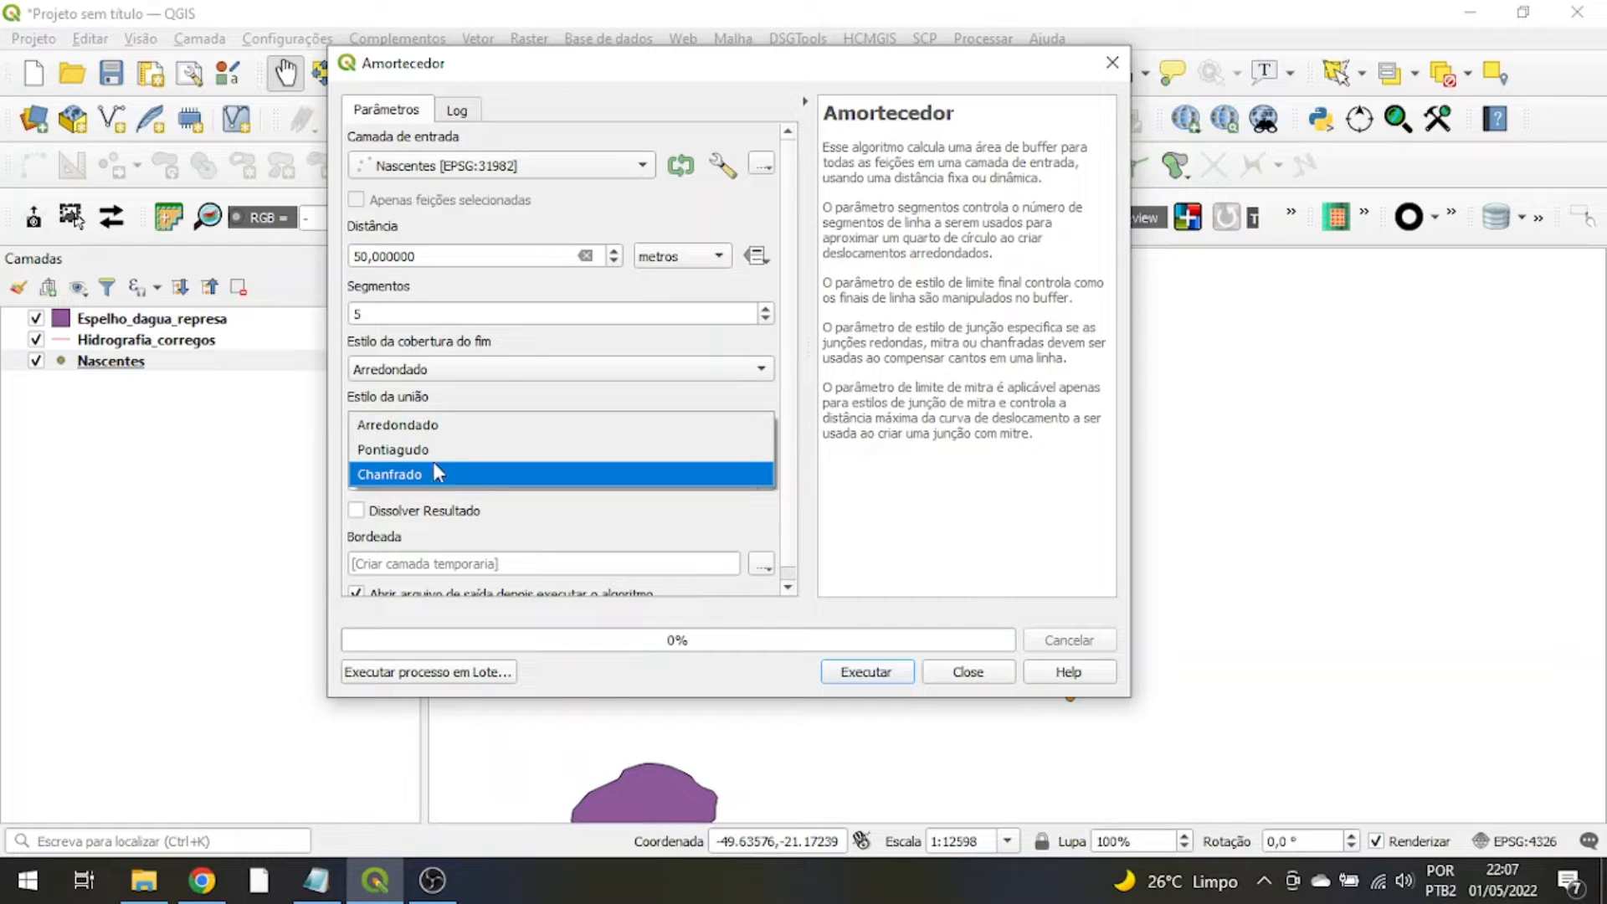
click(444, 424)
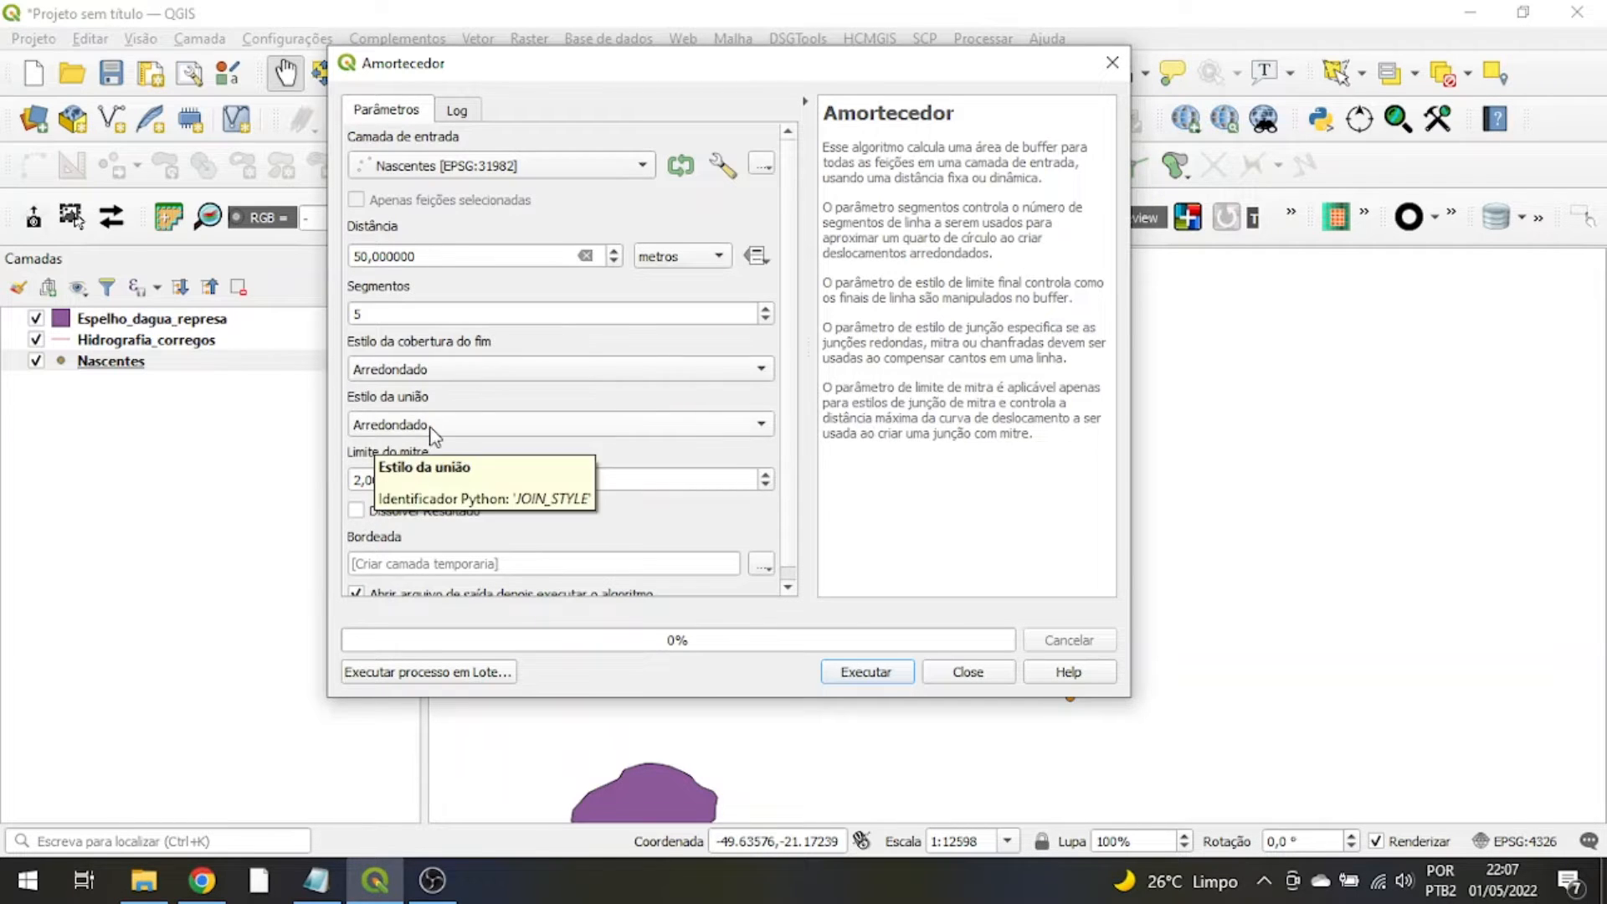
click(385, 371)
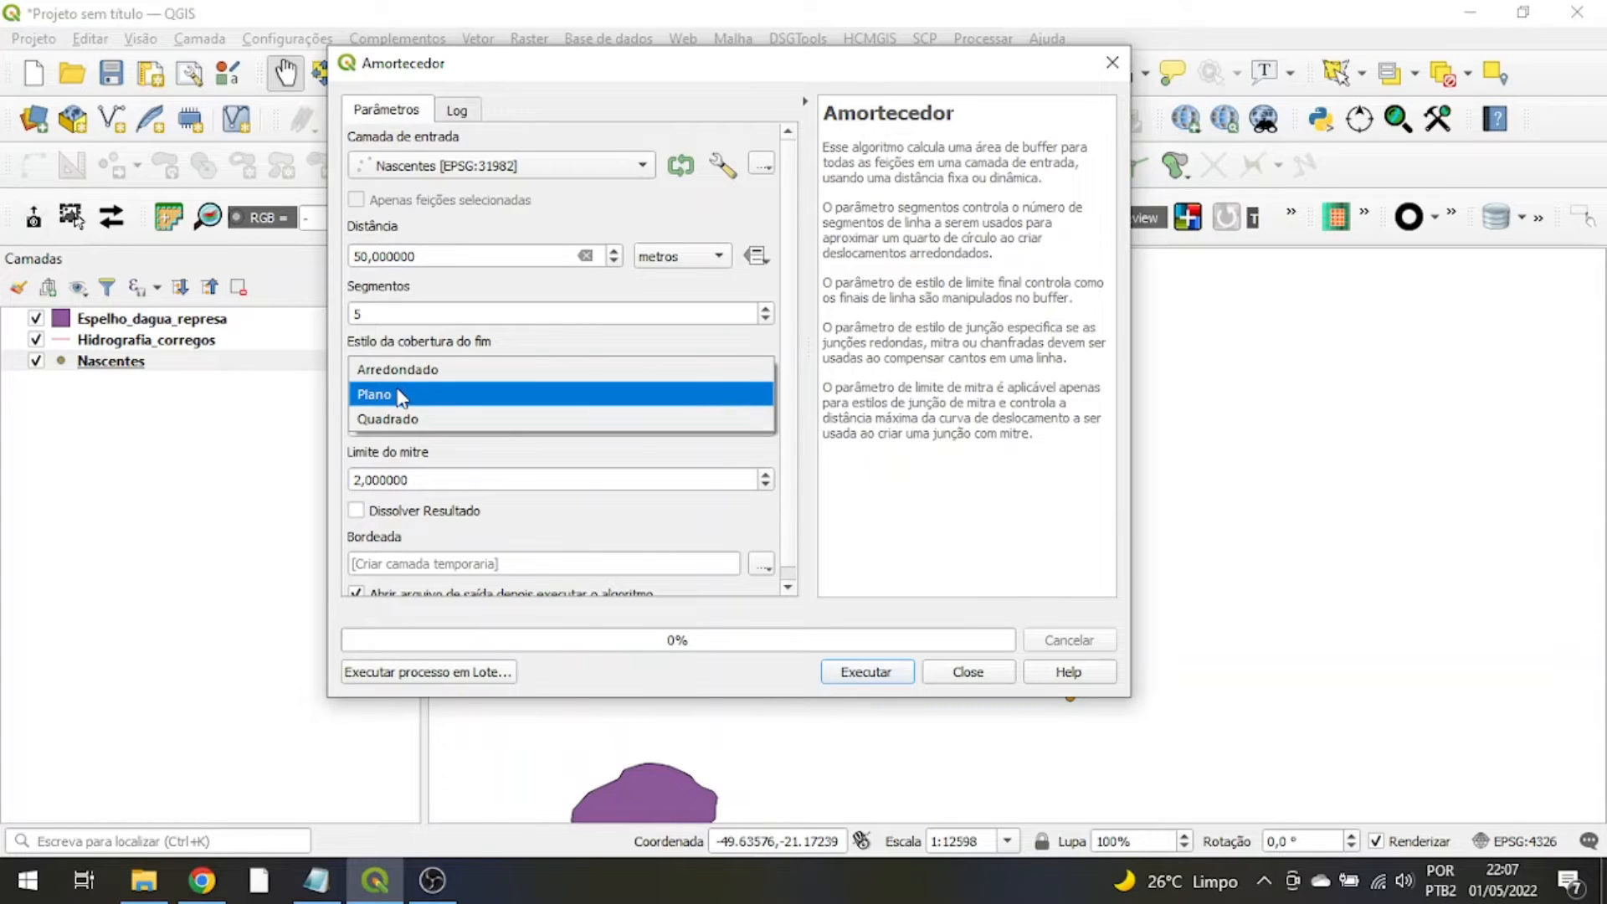
click(396, 345)
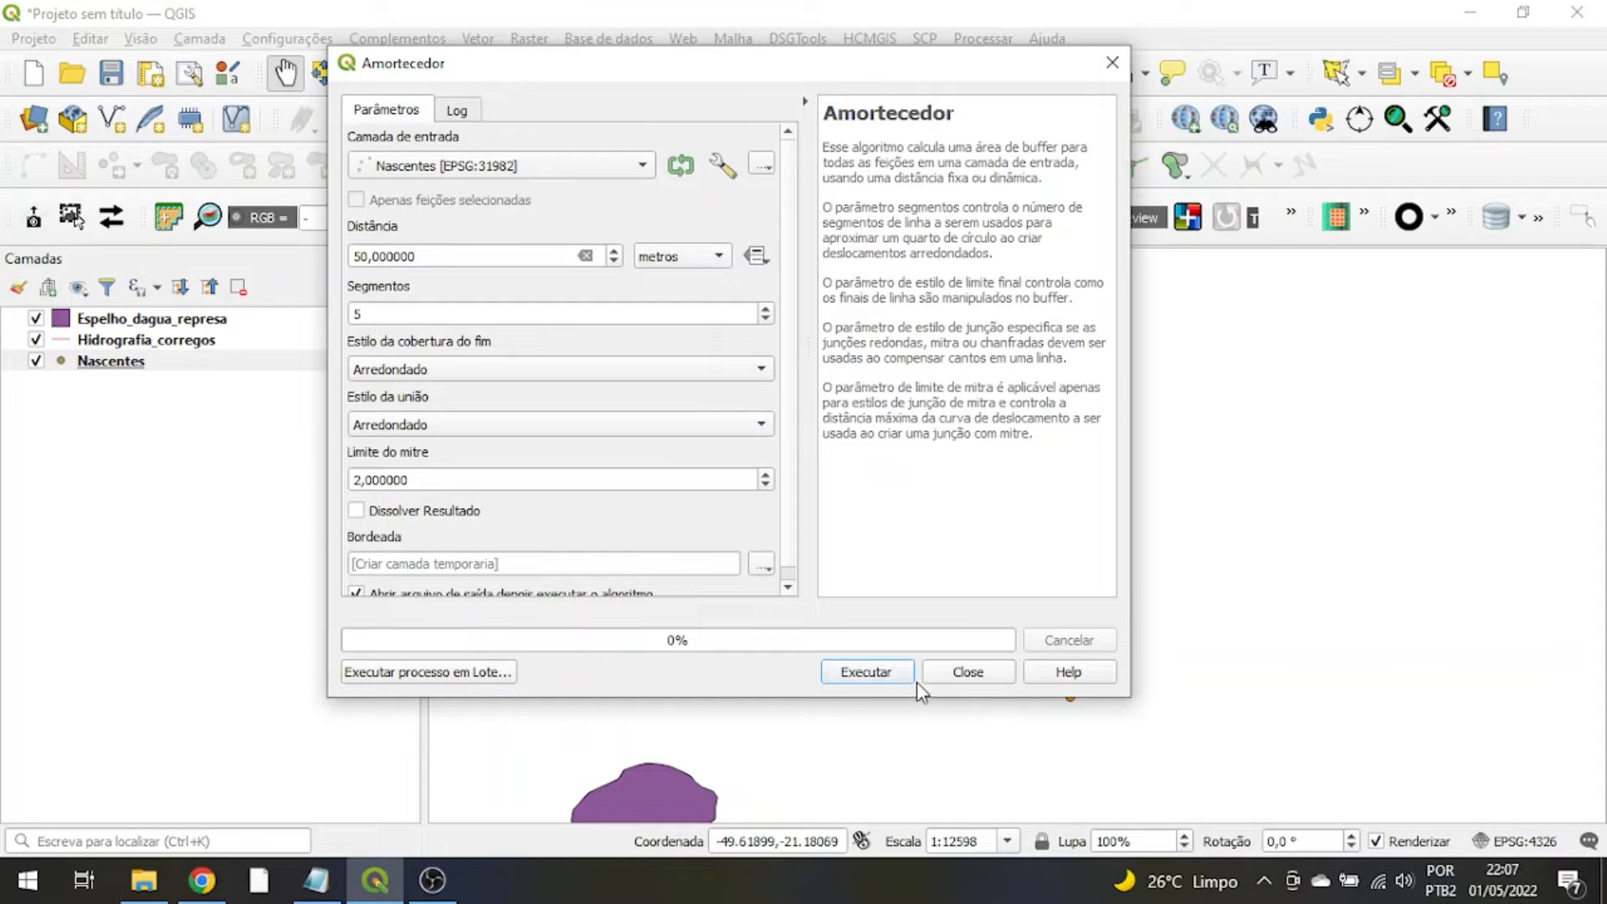
click(866, 672)
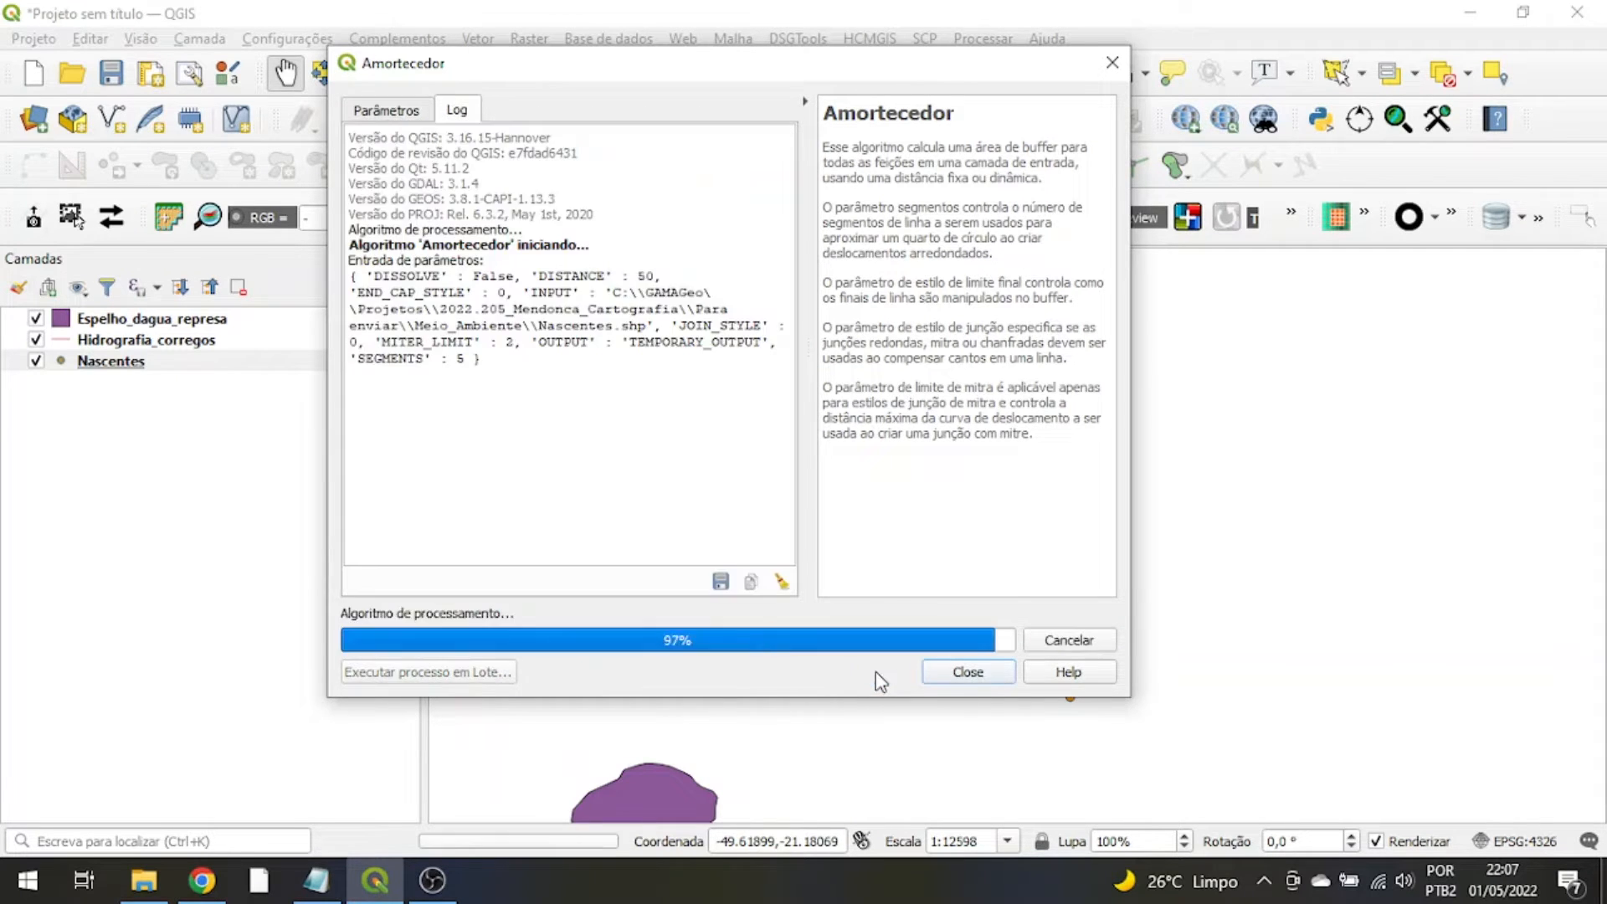
click(967, 672)
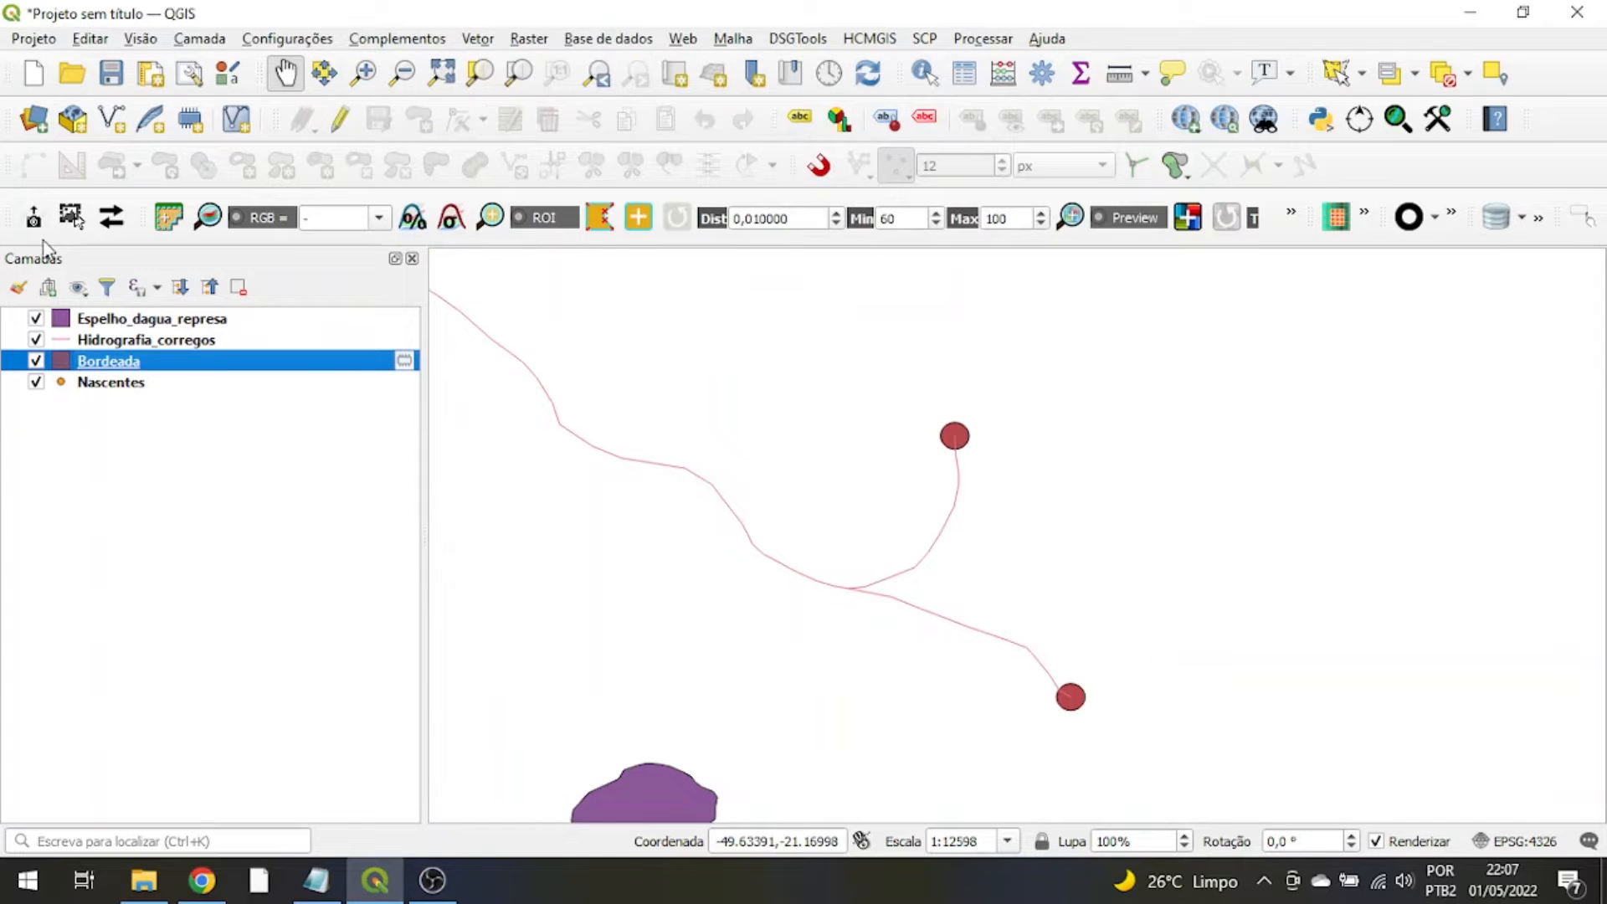
- Move the new buffer layer below the Nascentes layer, then hide it after examining the circle around one spring
drag(111, 363, 127, 395)
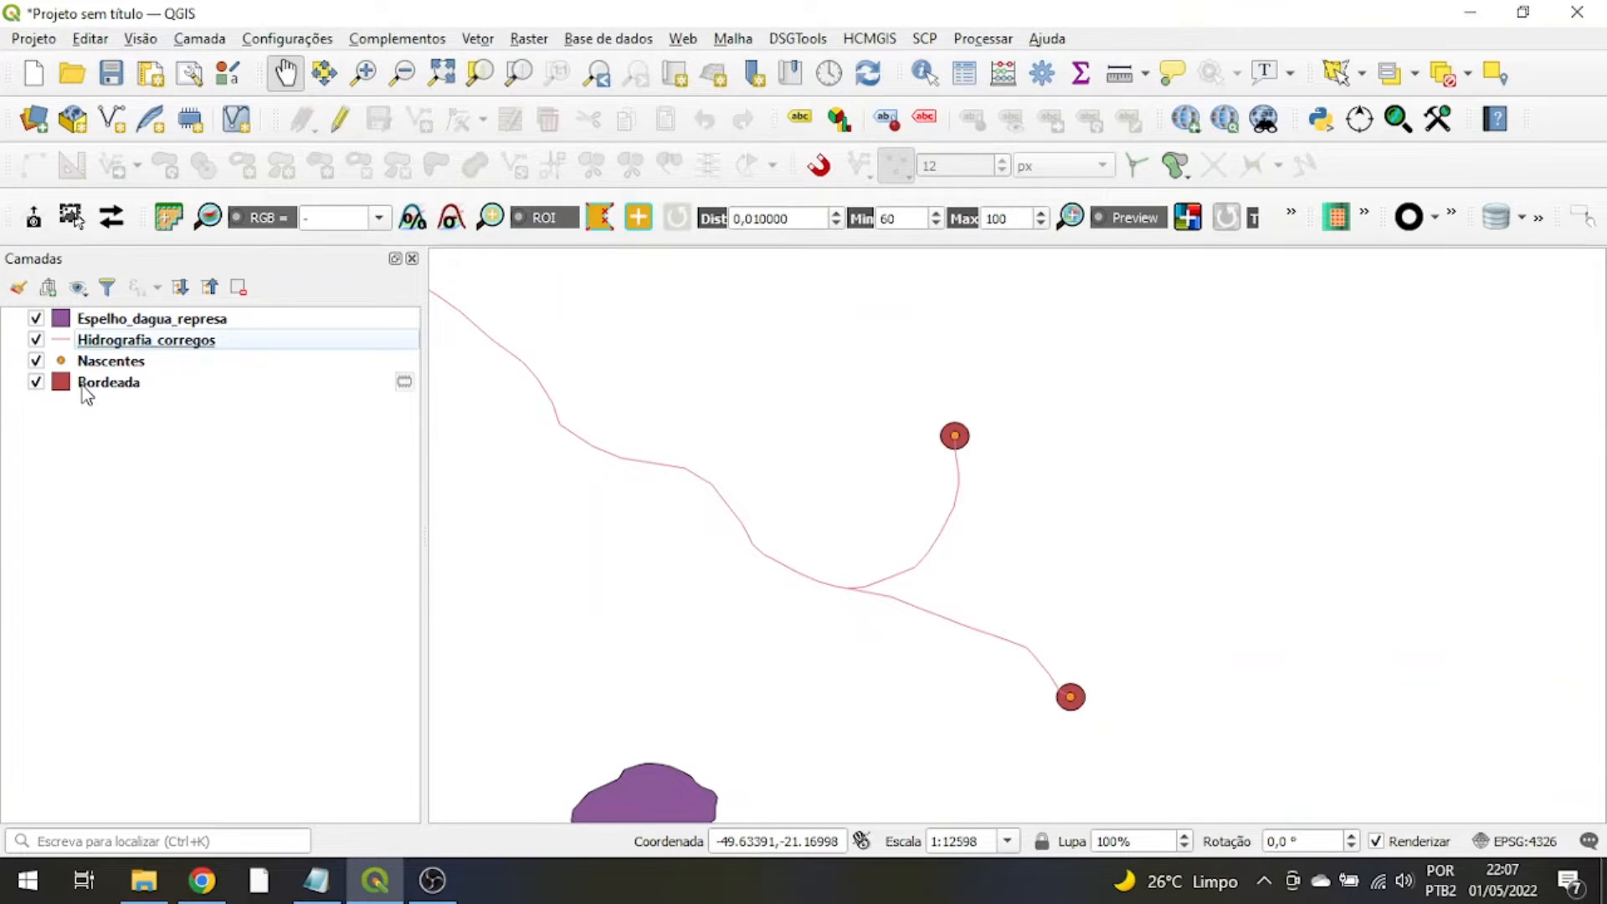
click(94, 391)
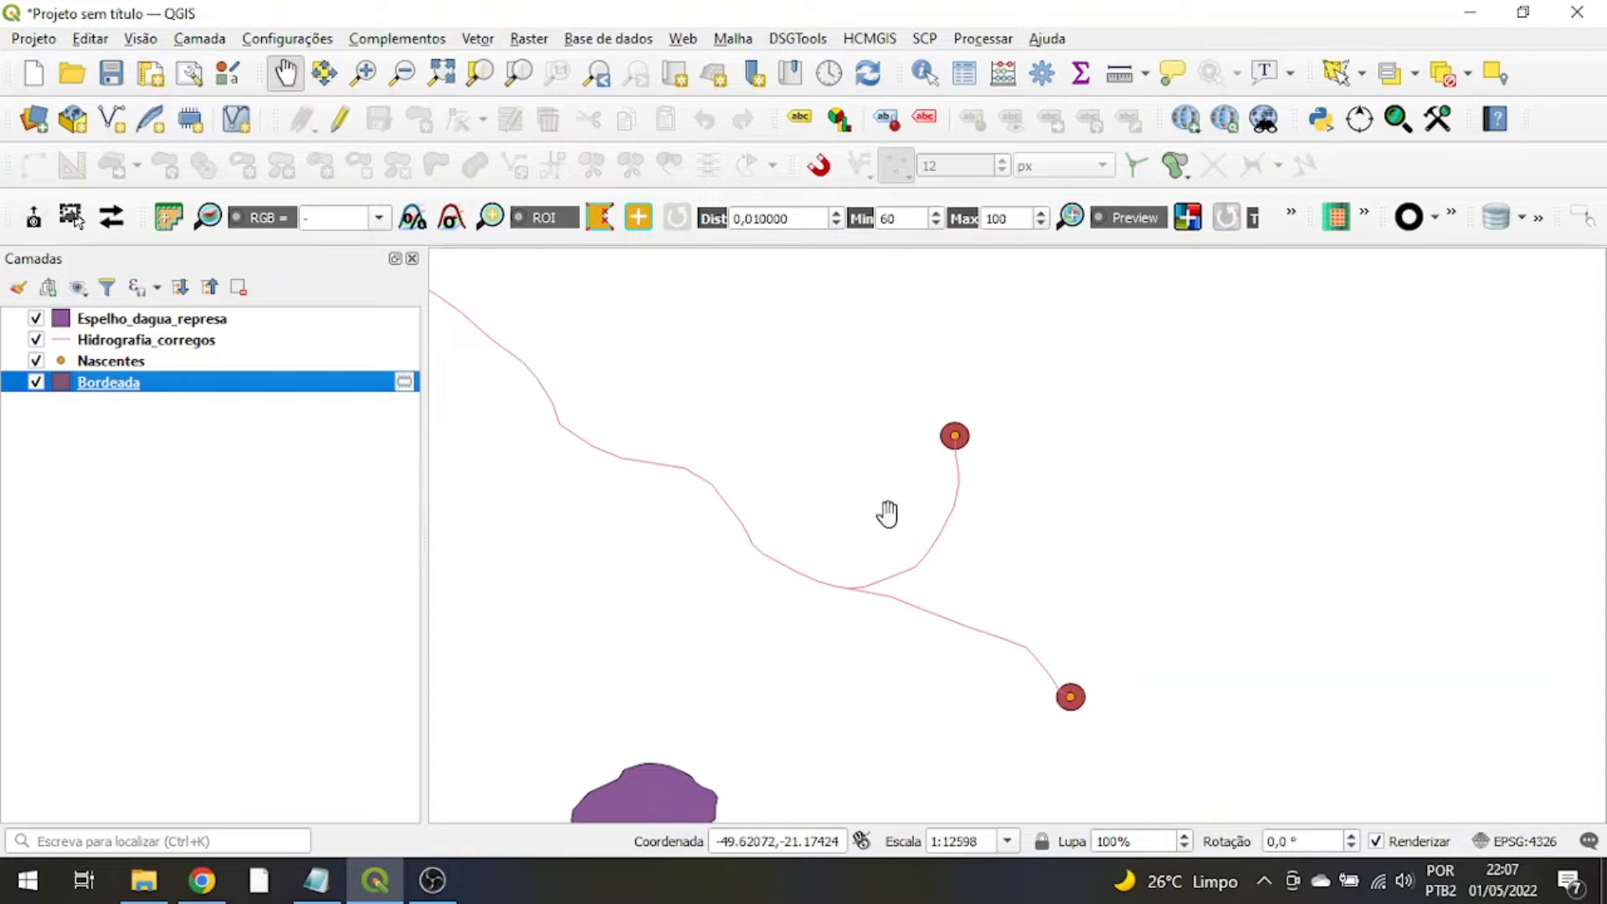
scroll(957, 441, up, 1)
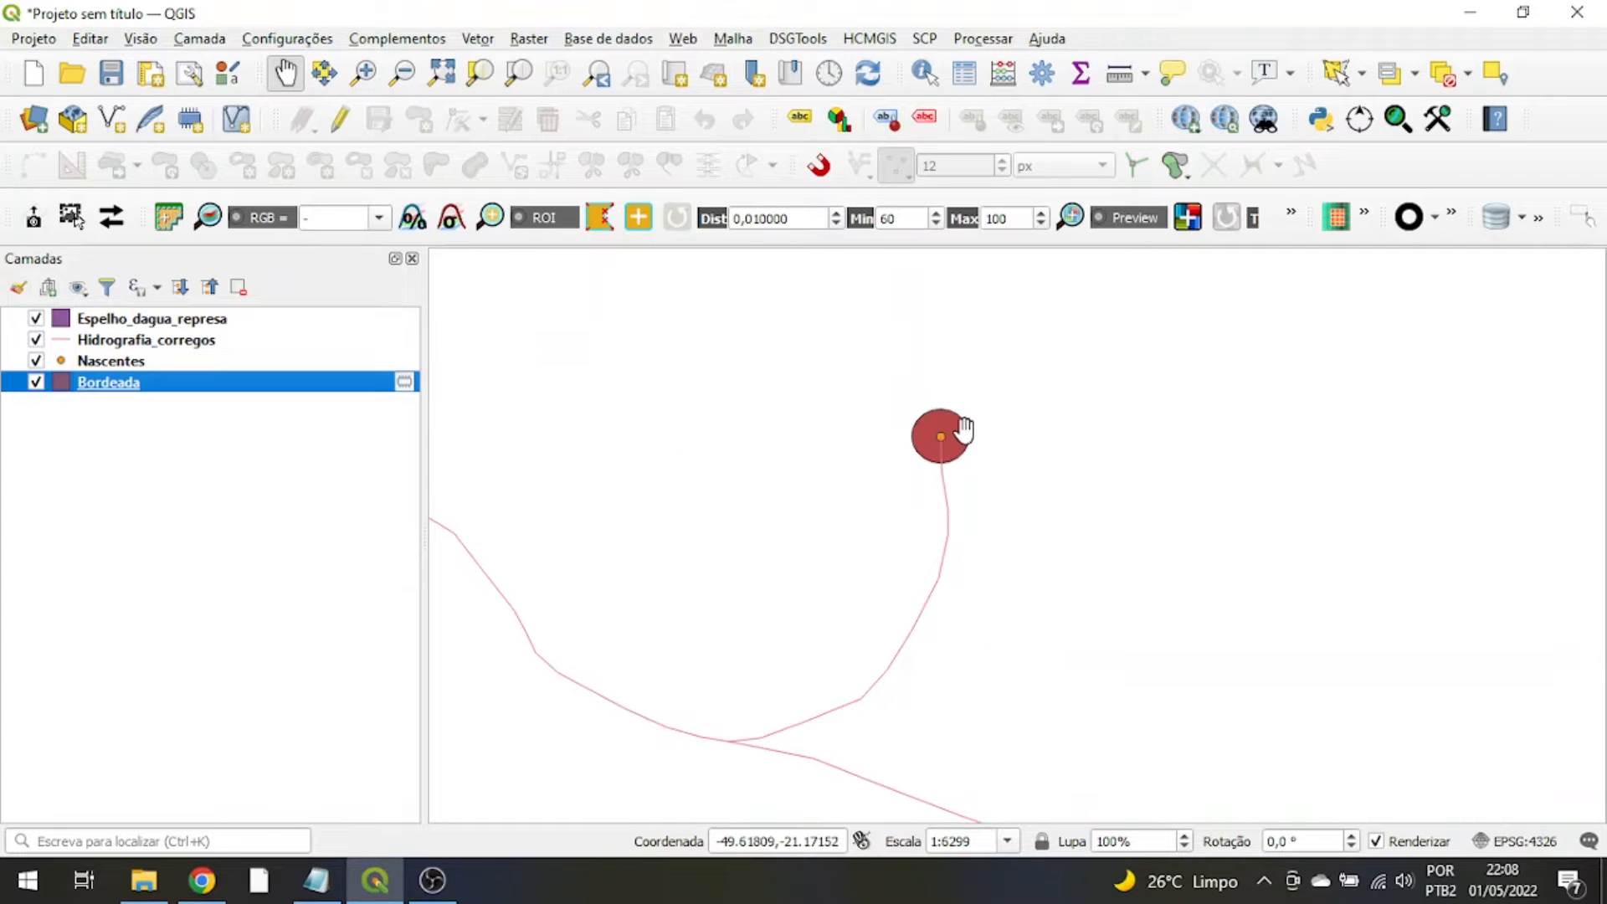
scroll(963, 430, up, 2)
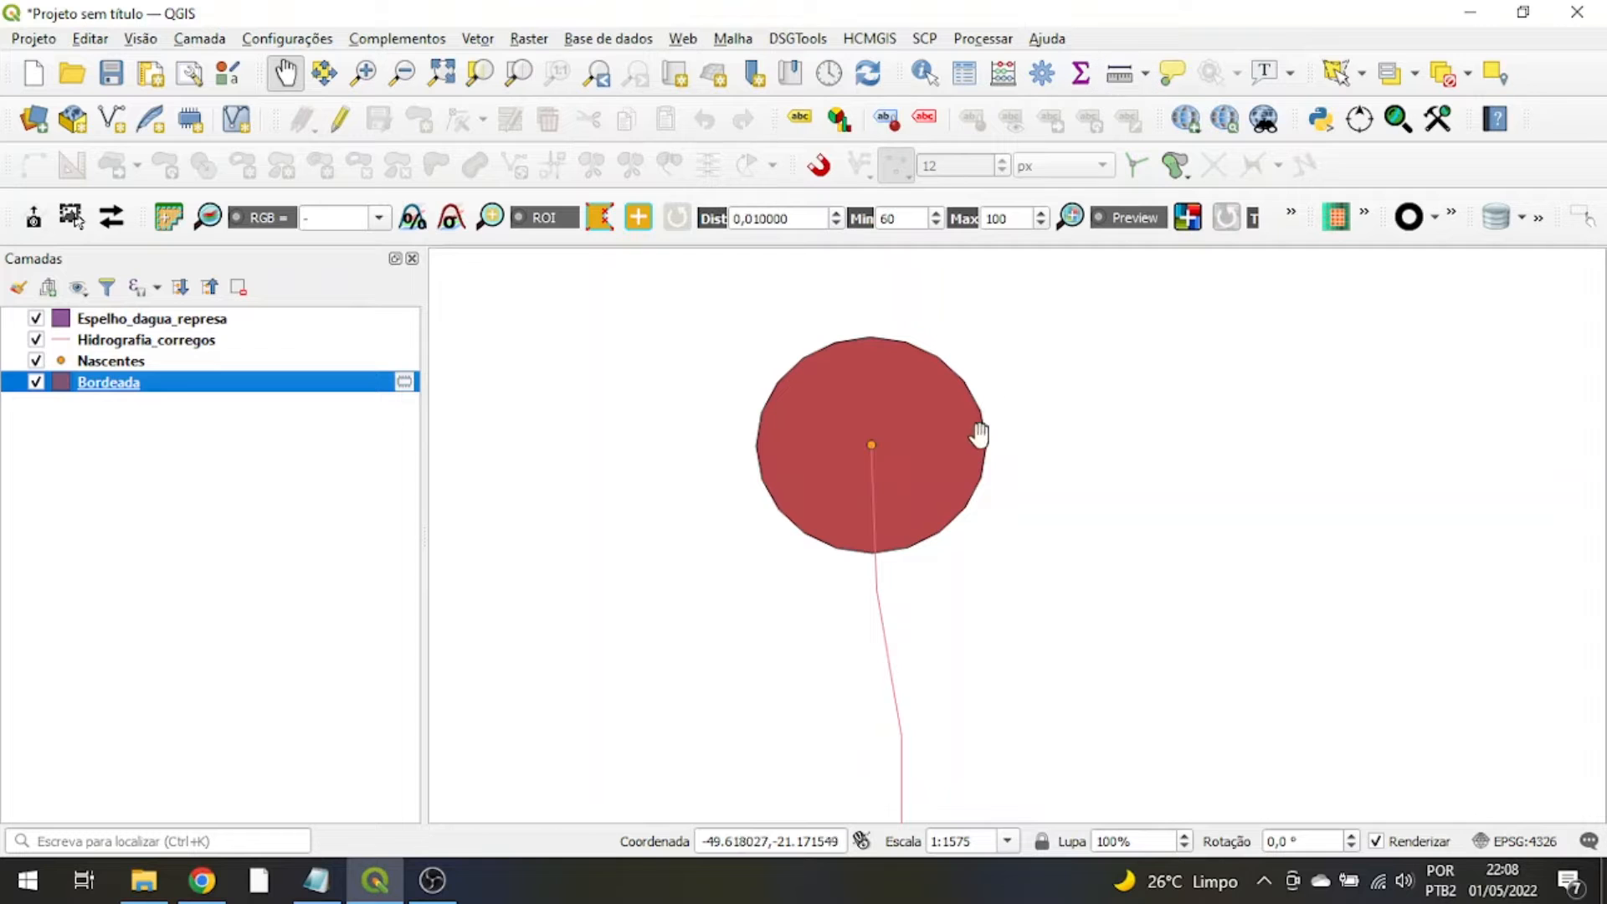
click(36, 383)
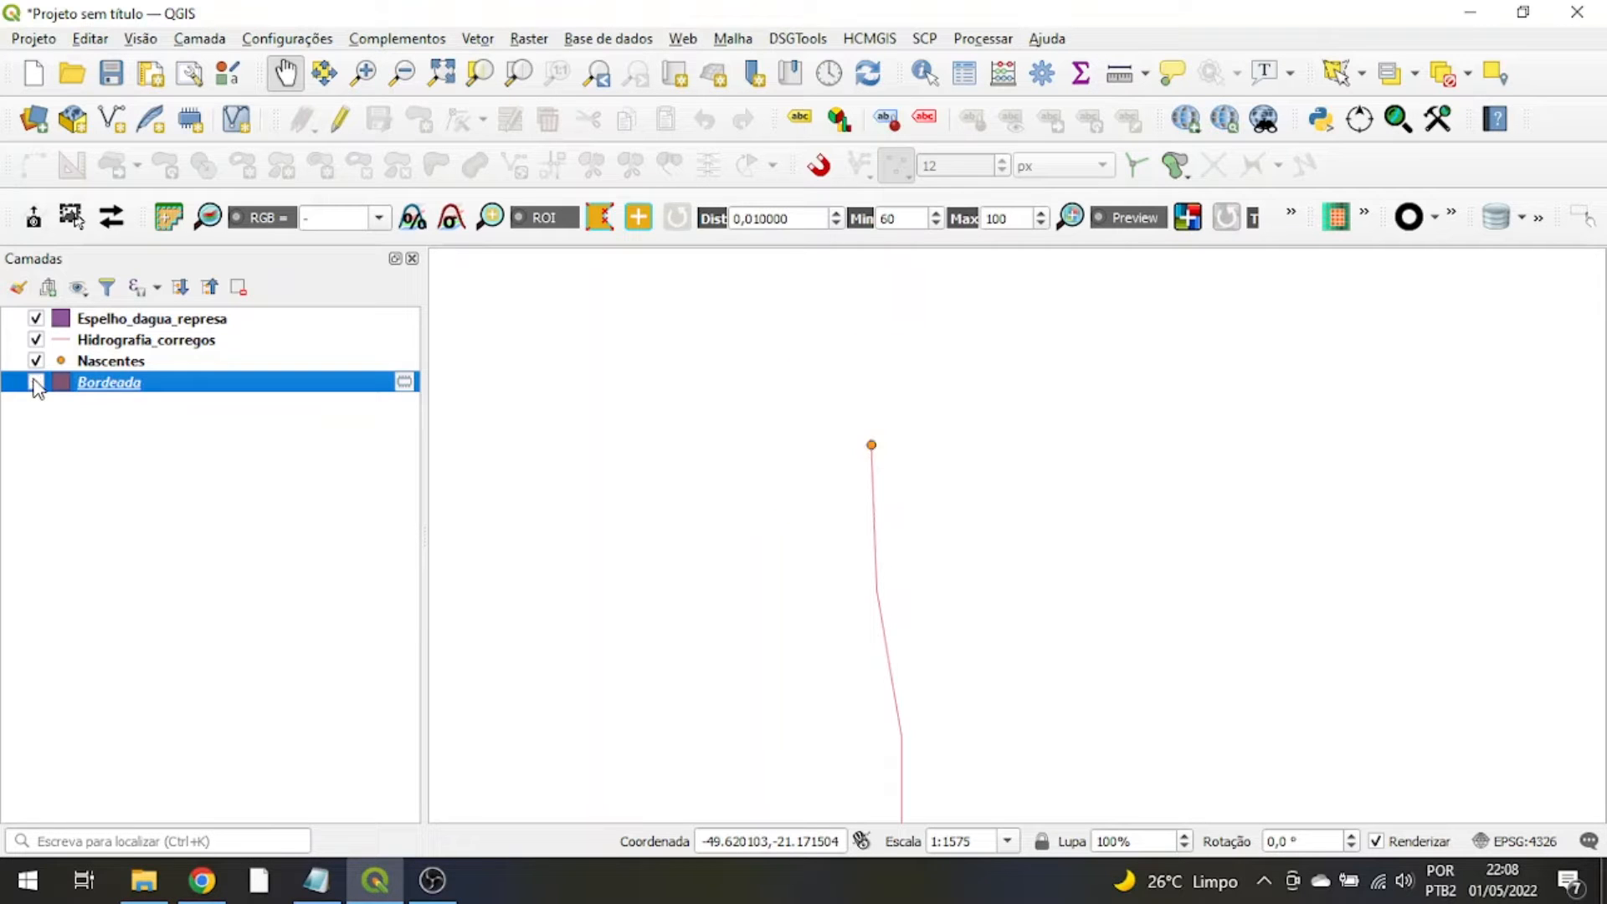
- Make the Bordeada buffer layer of the springs visible again on the map
double_click(28, 385)
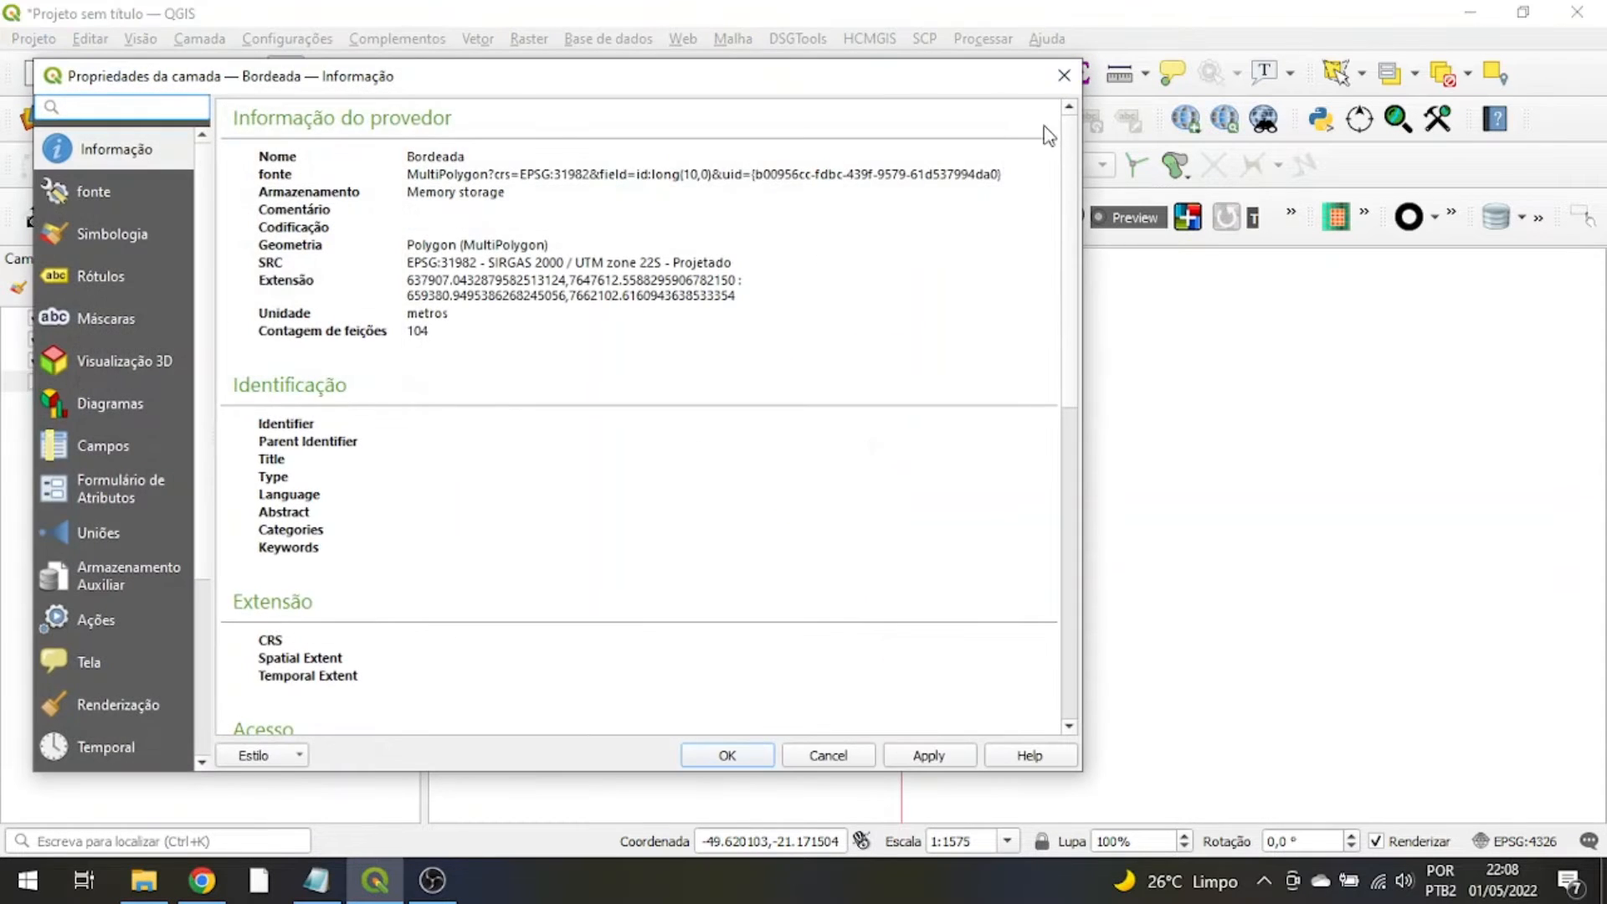
click(1063, 76)
click(36, 382)
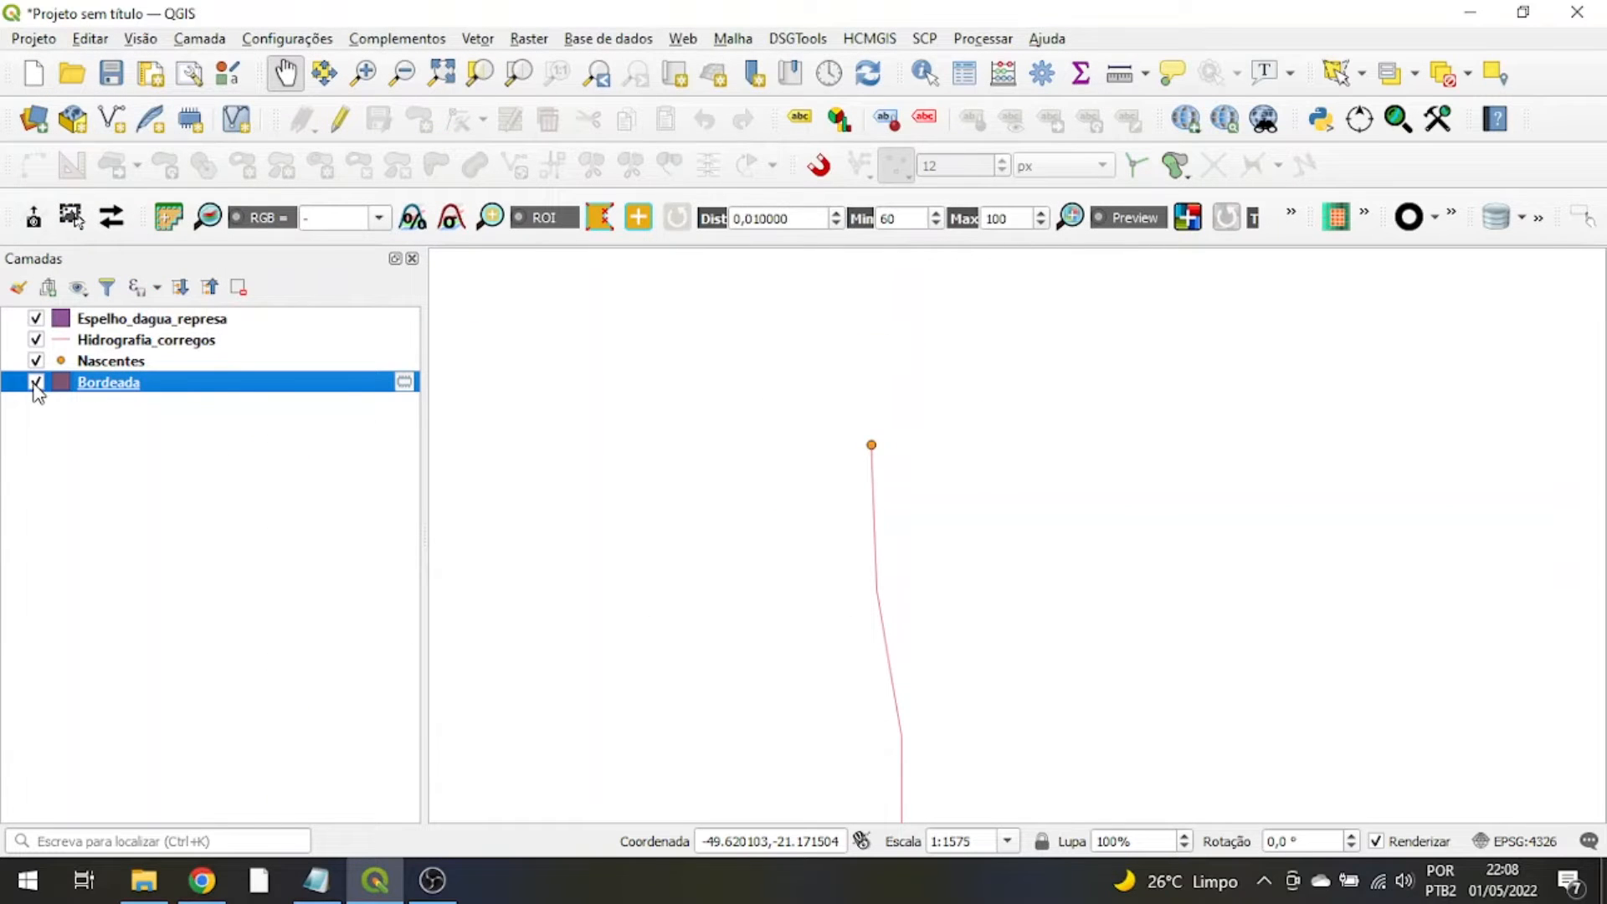
- Measure the buffer radius from the spring point to a vertex on the circle's edge, and close the measurement
click(1143, 77)
click(1151, 107)
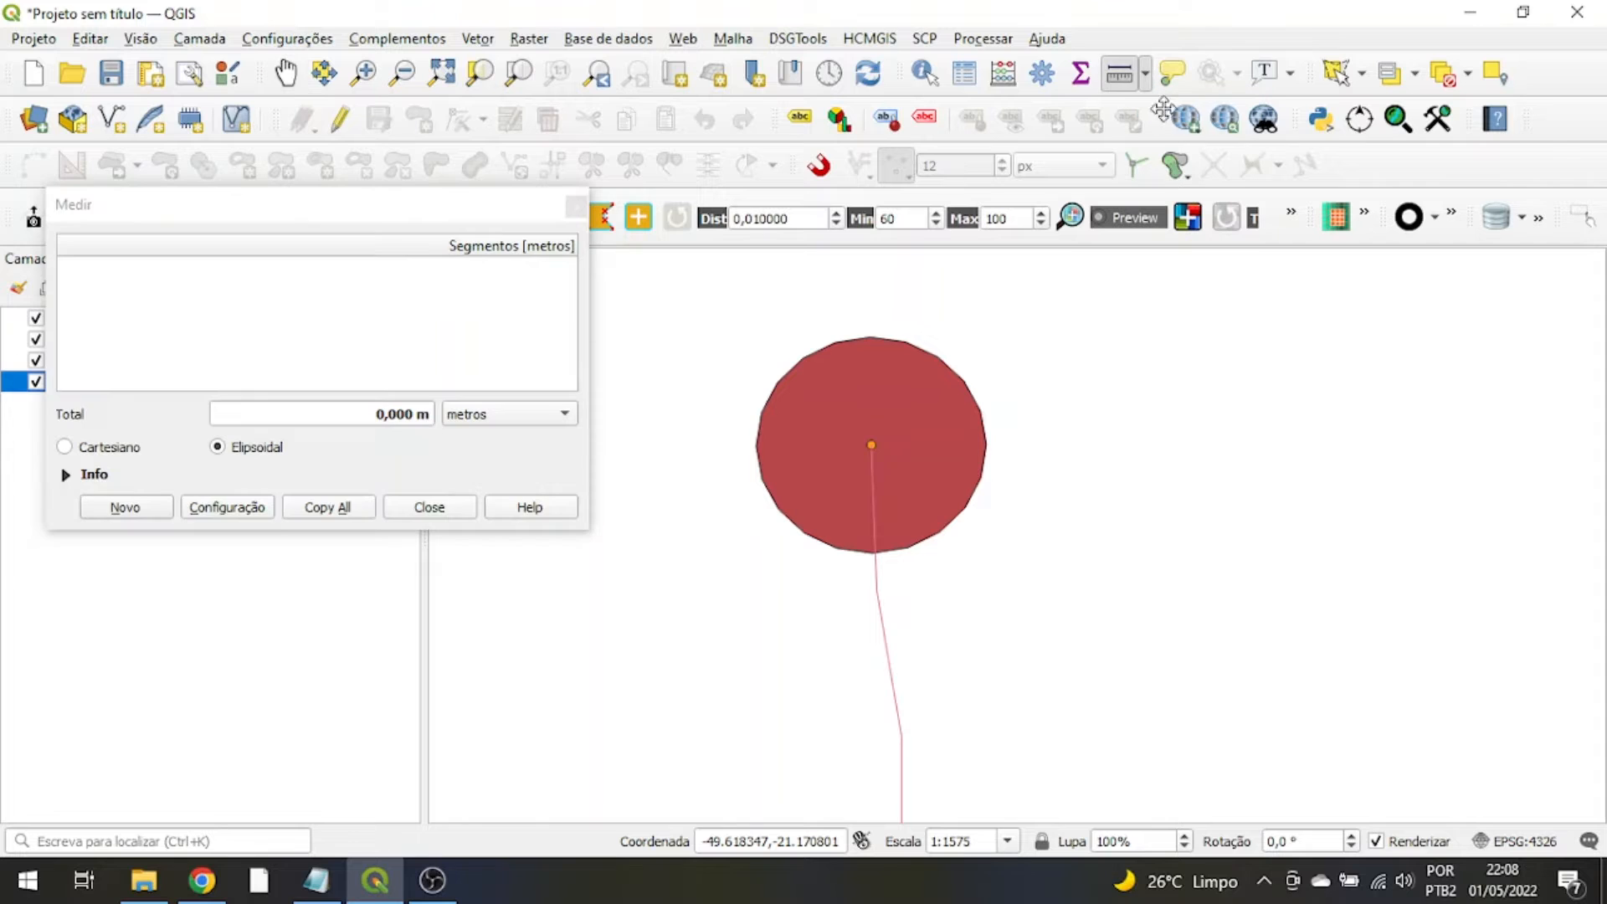
click(871, 444)
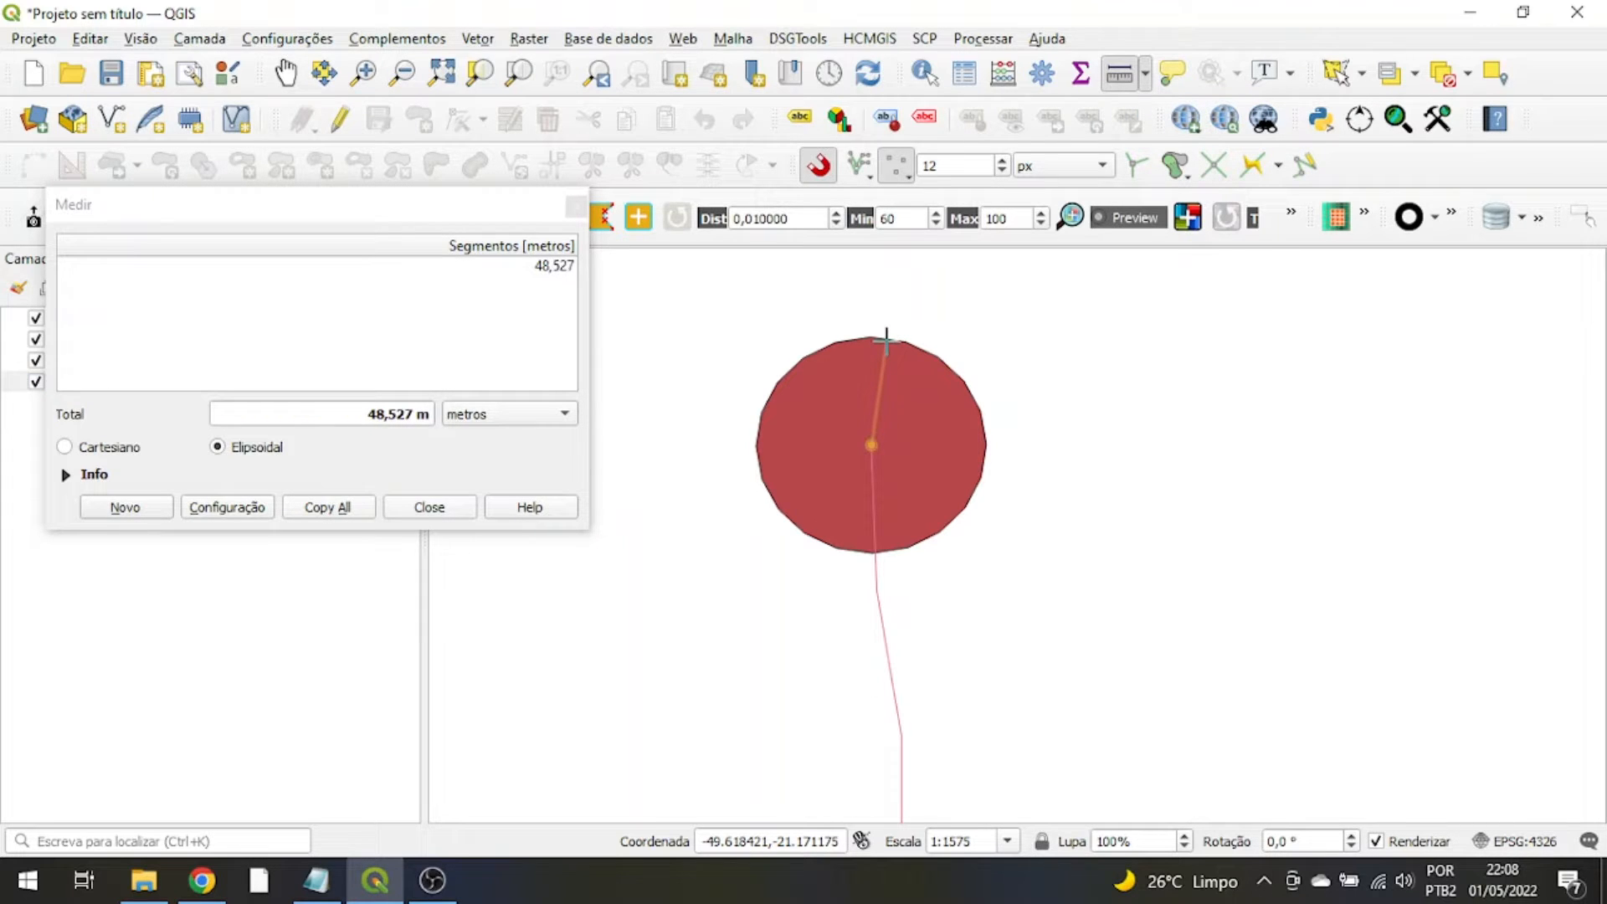
scroll(886, 338, up, 5)
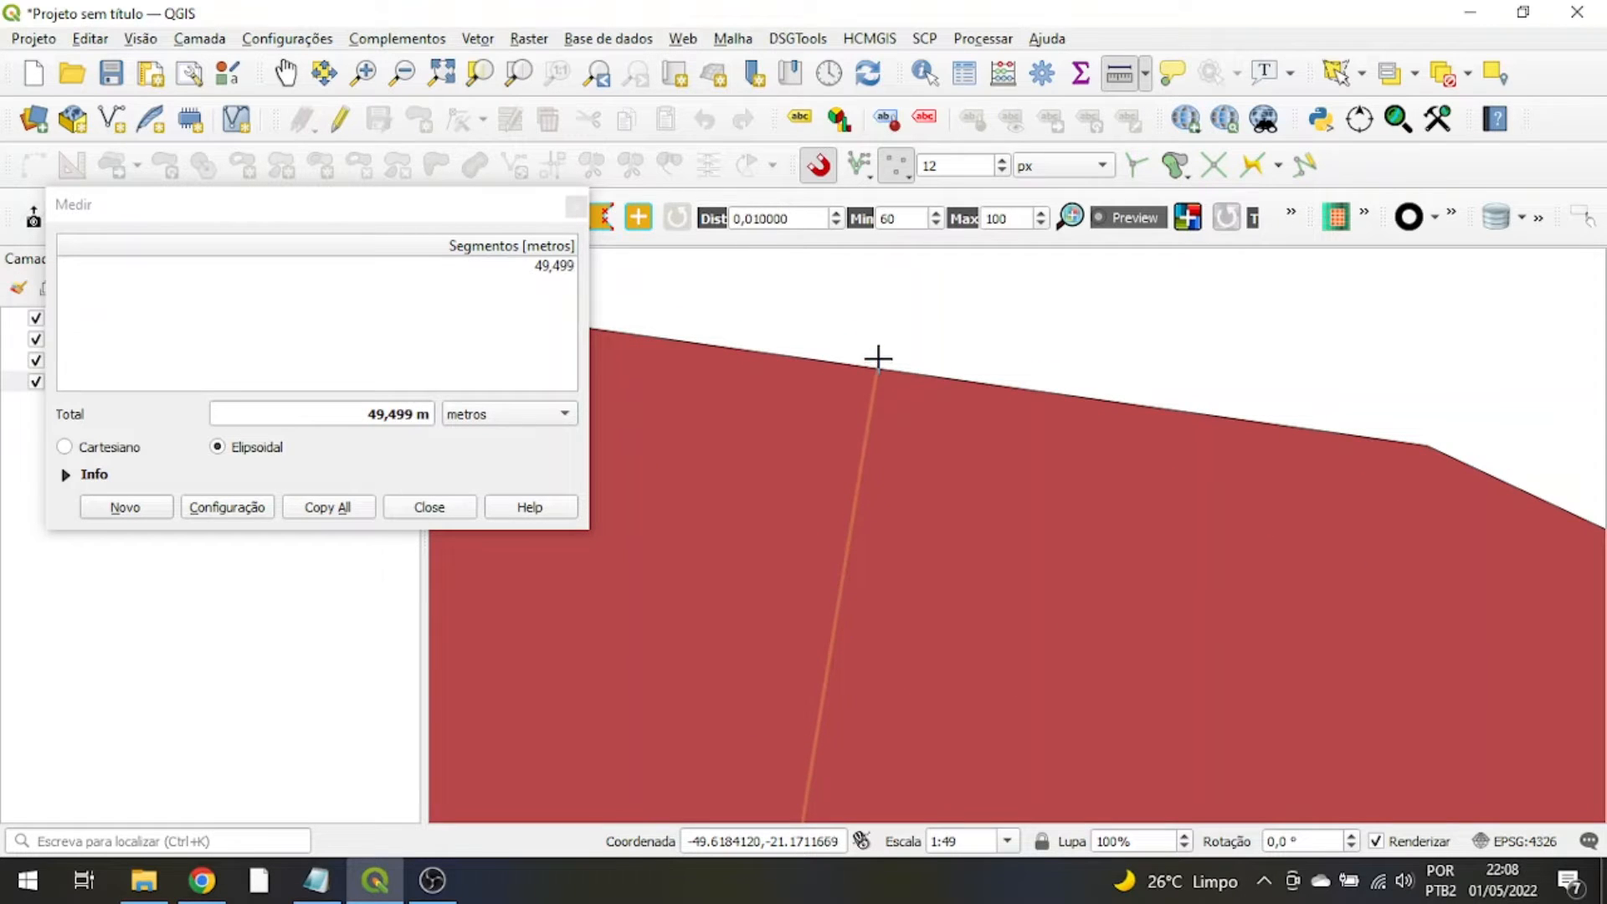
scroll(875, 357, down, 1)
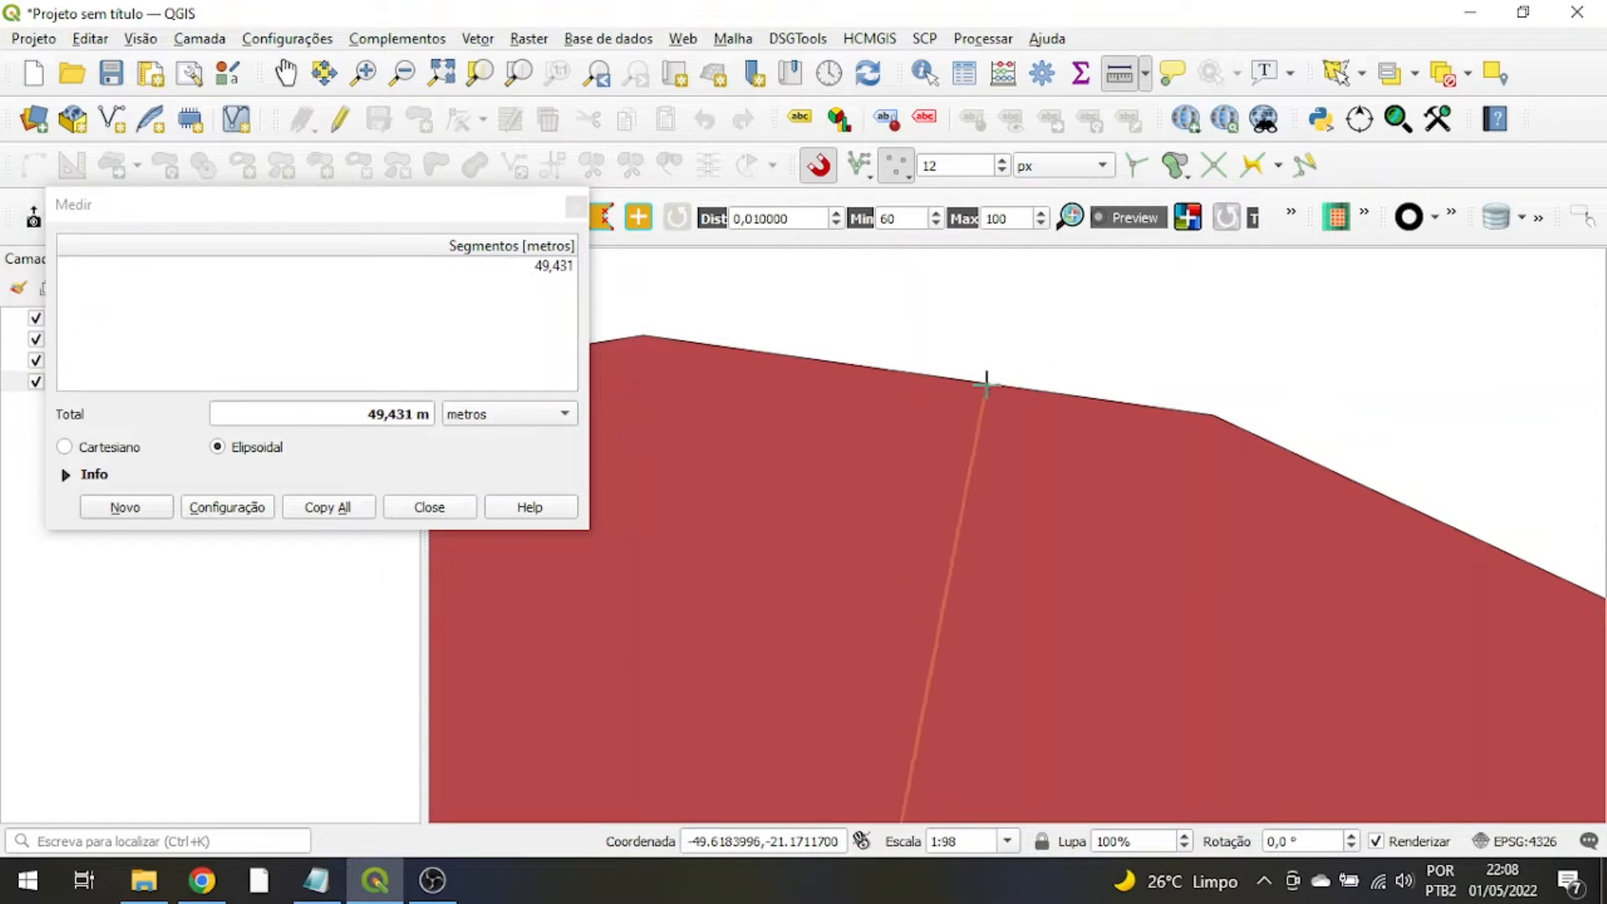
click(642, 333)
scroll(764, 305, down, 4)
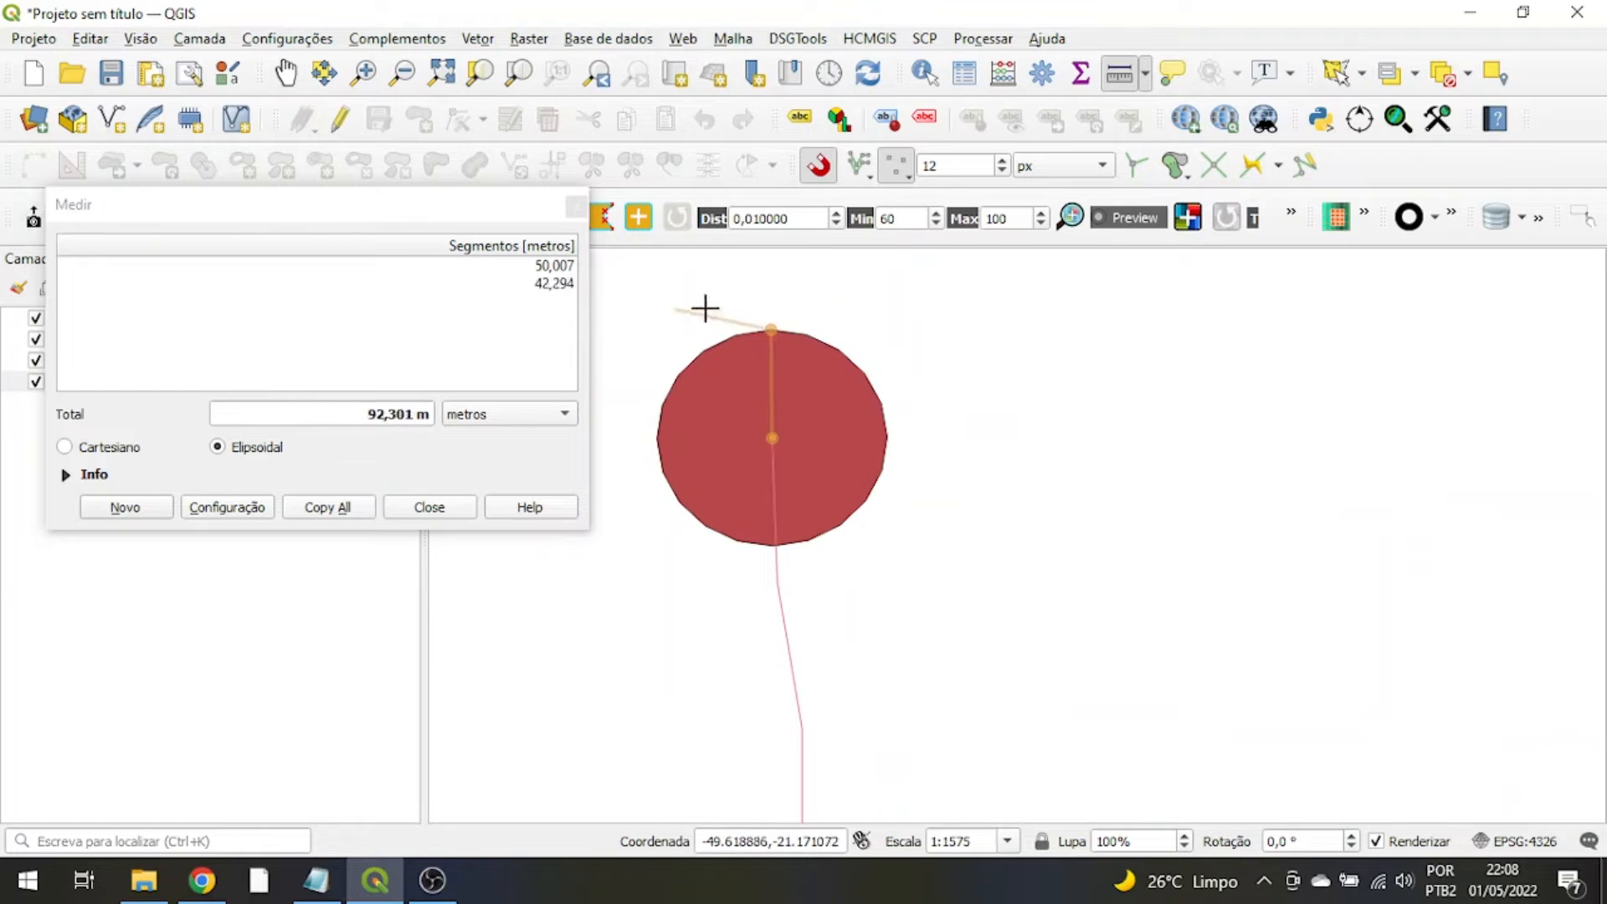
click(575, 208)
scroll(785, 351, up, 2)
scroll(821, 348, down, 2)
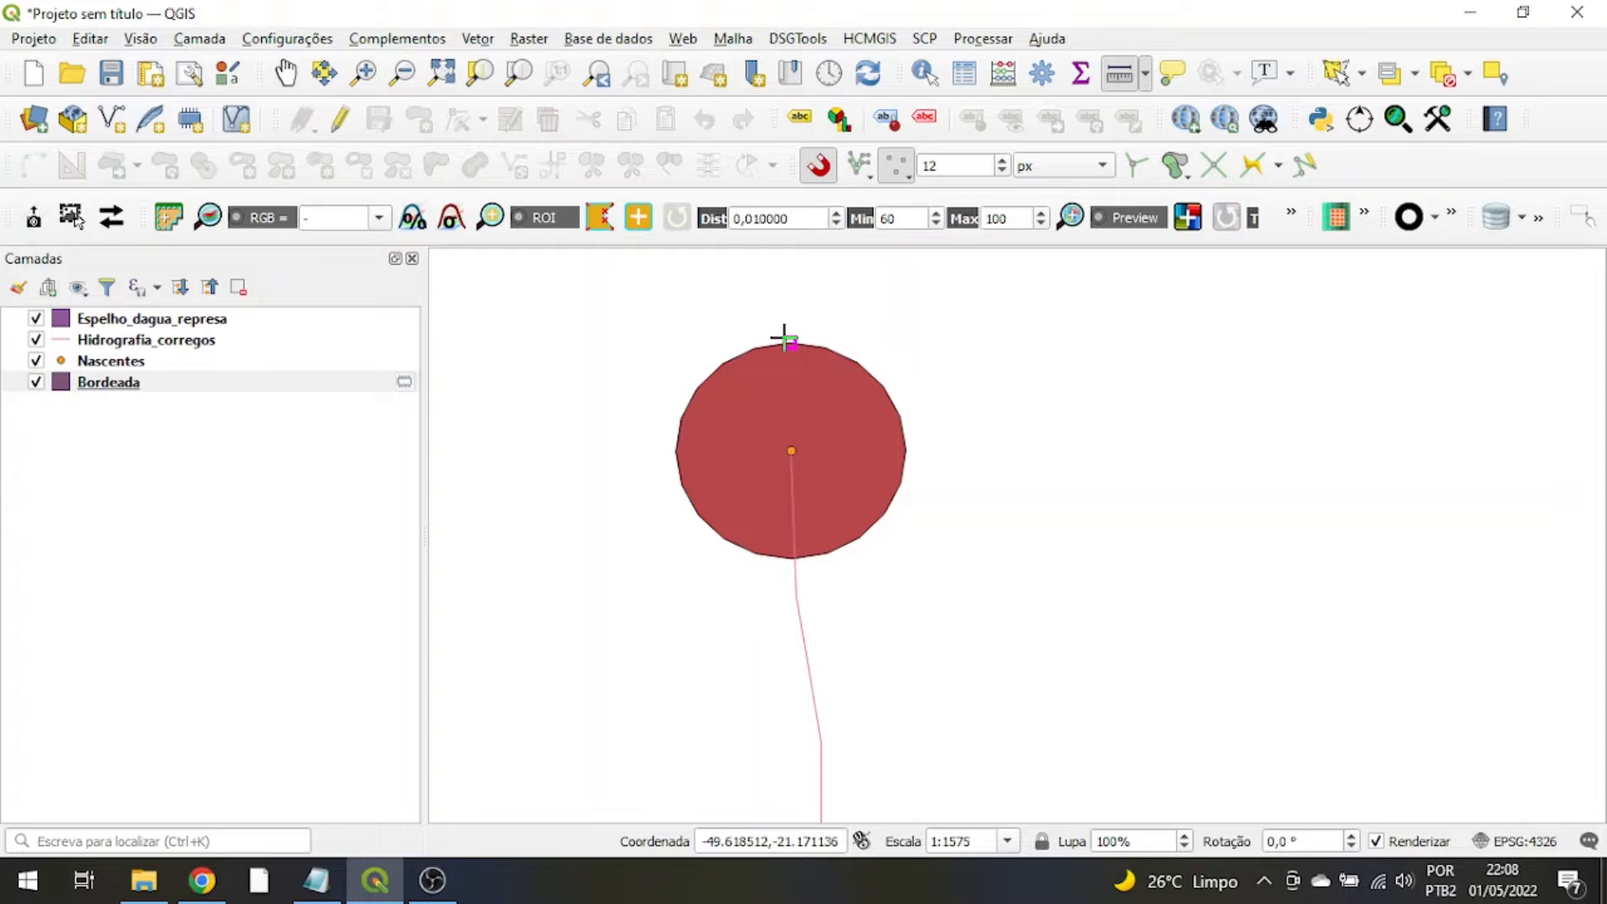
scroll(784, 339, down, 3)
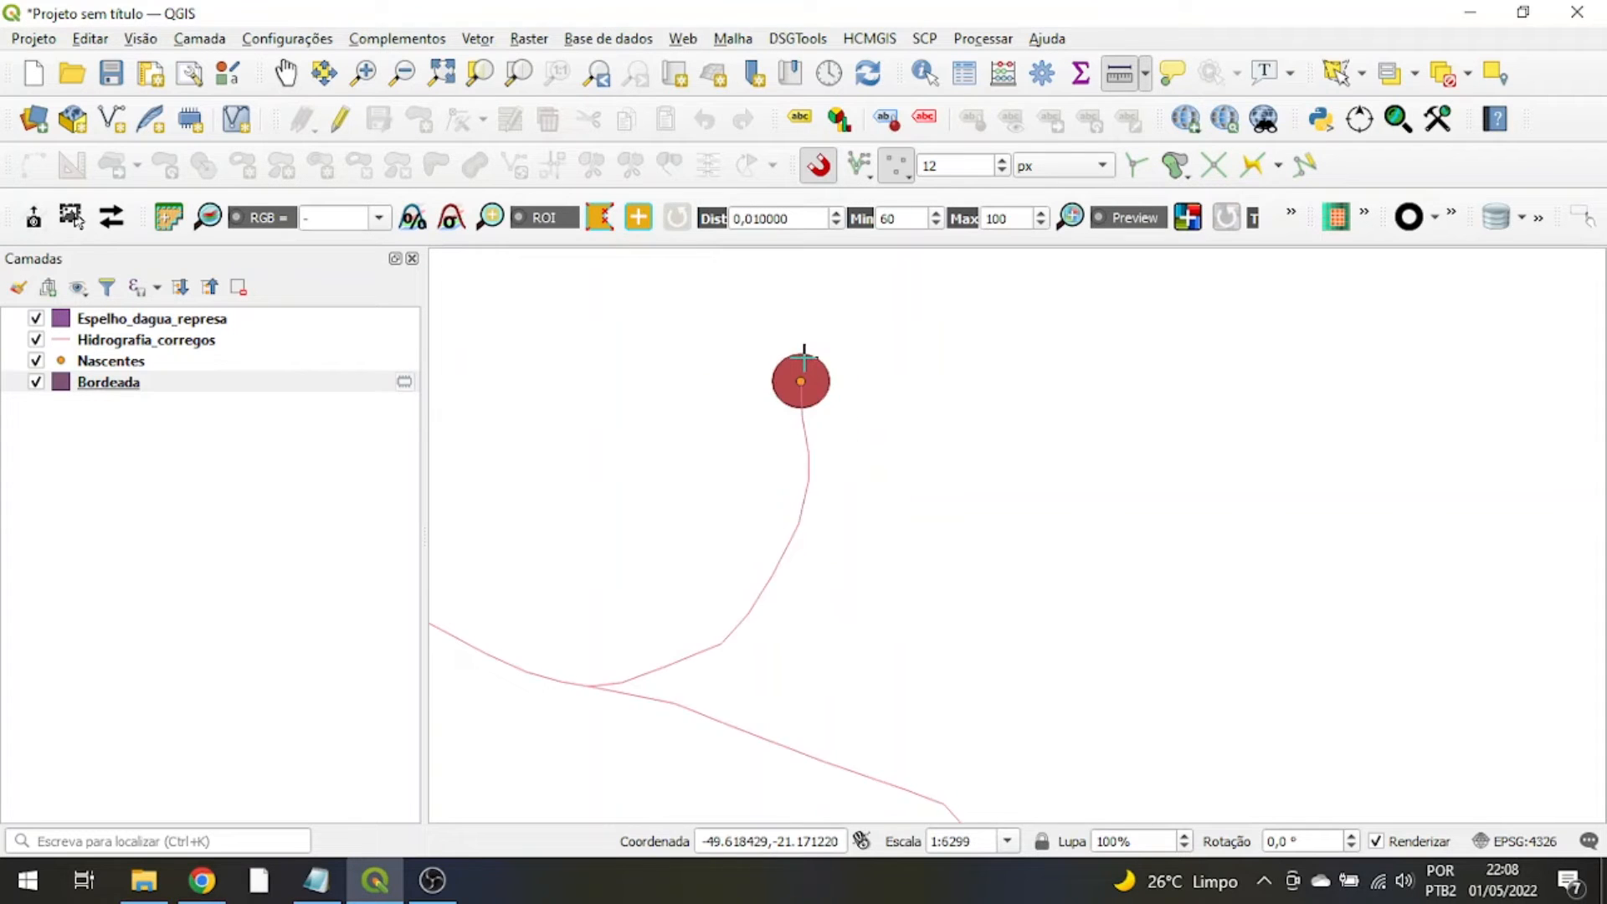
- Buffer the Hidrografia_corregos layer by 30 metres with 5 segments and Arredondado styles, undissolved, into a temporary layer
click(114, 343)
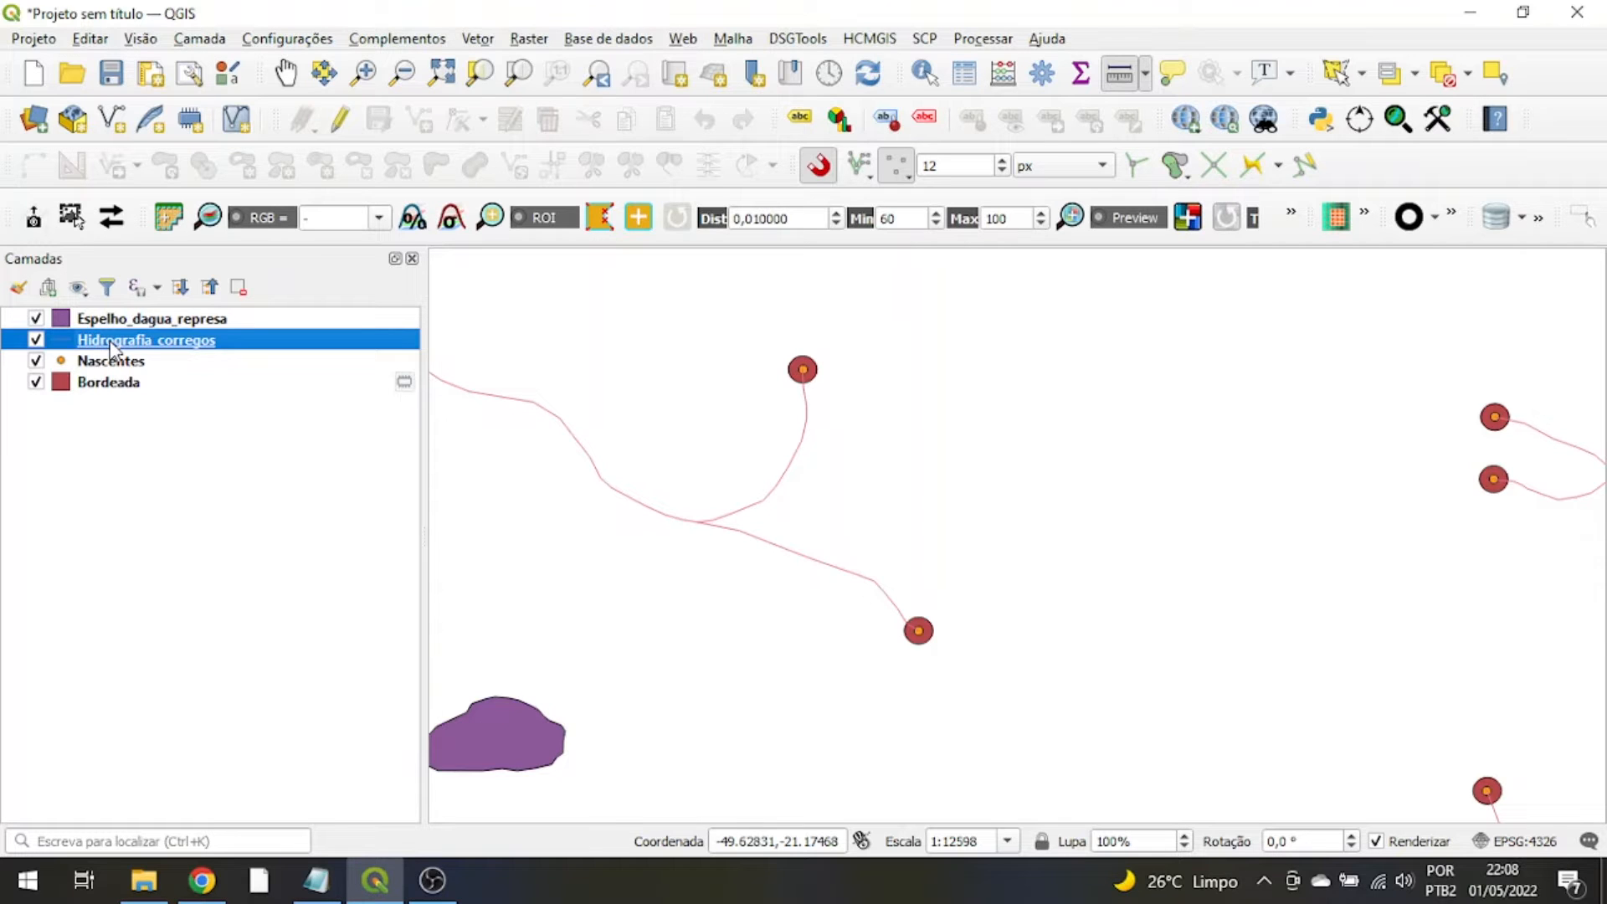
drag(689, 483, 939, 533)
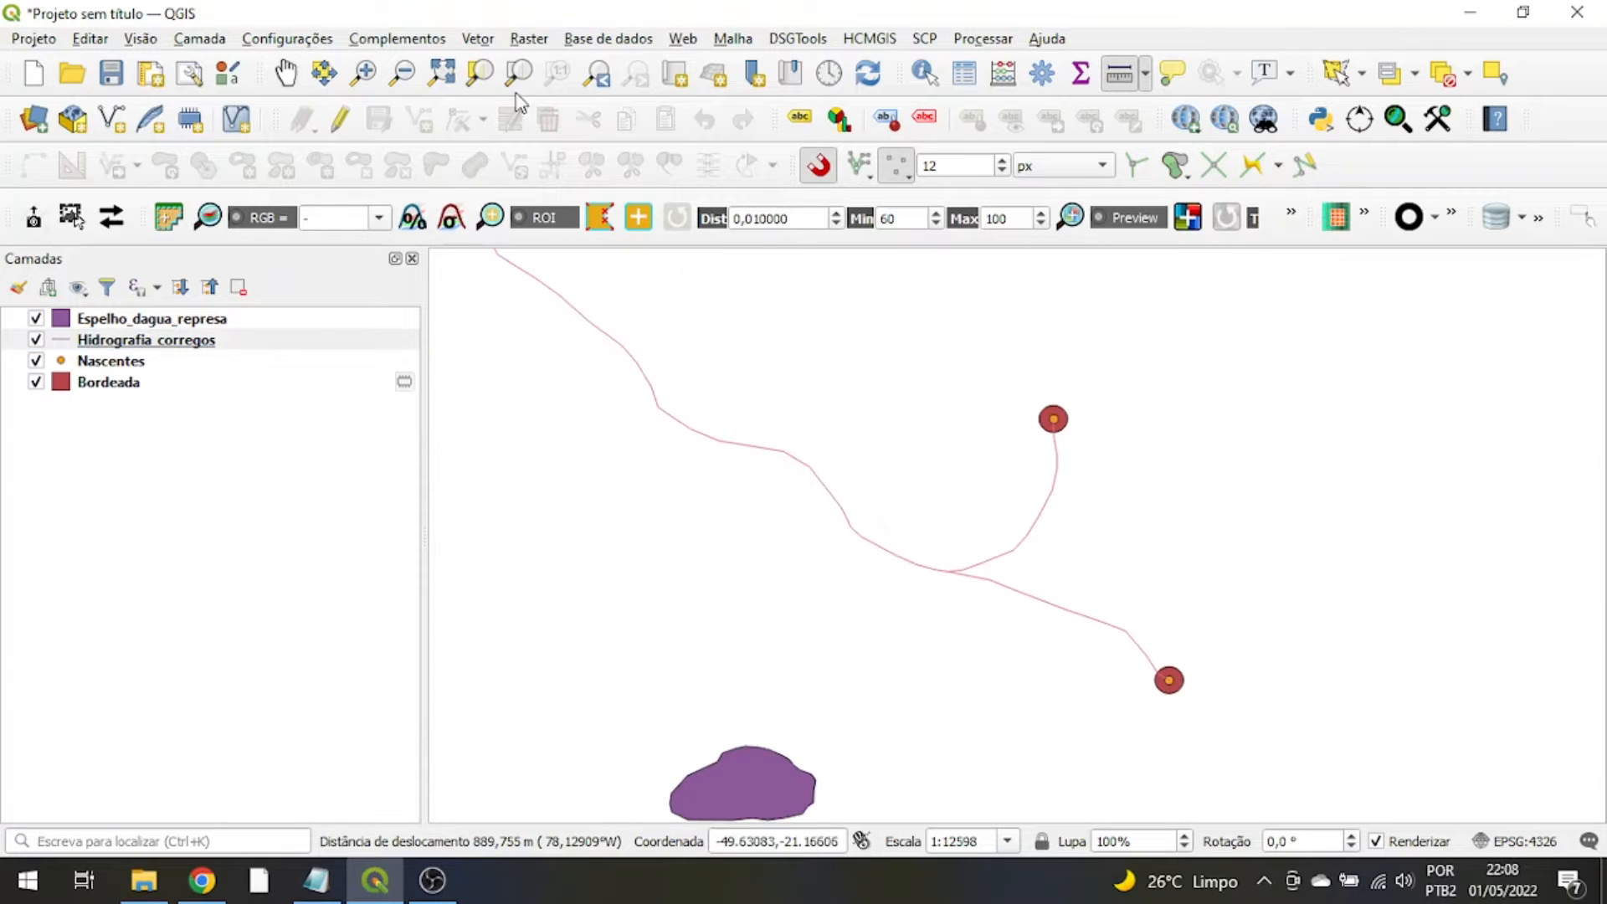
click(477, 39)
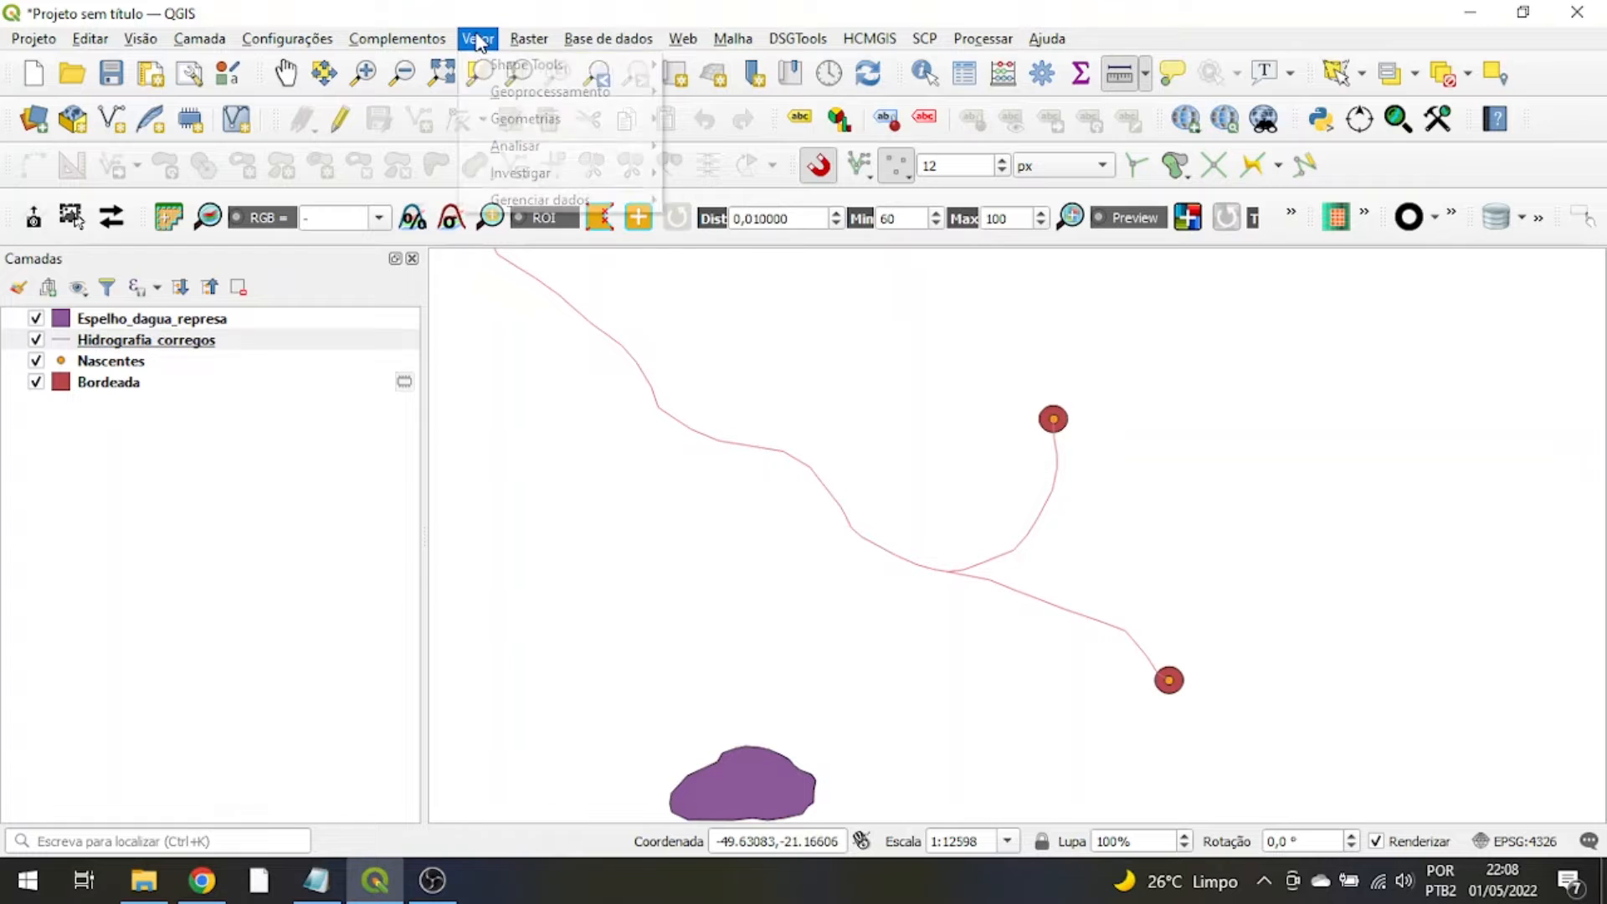
mouse_move(503, 94)
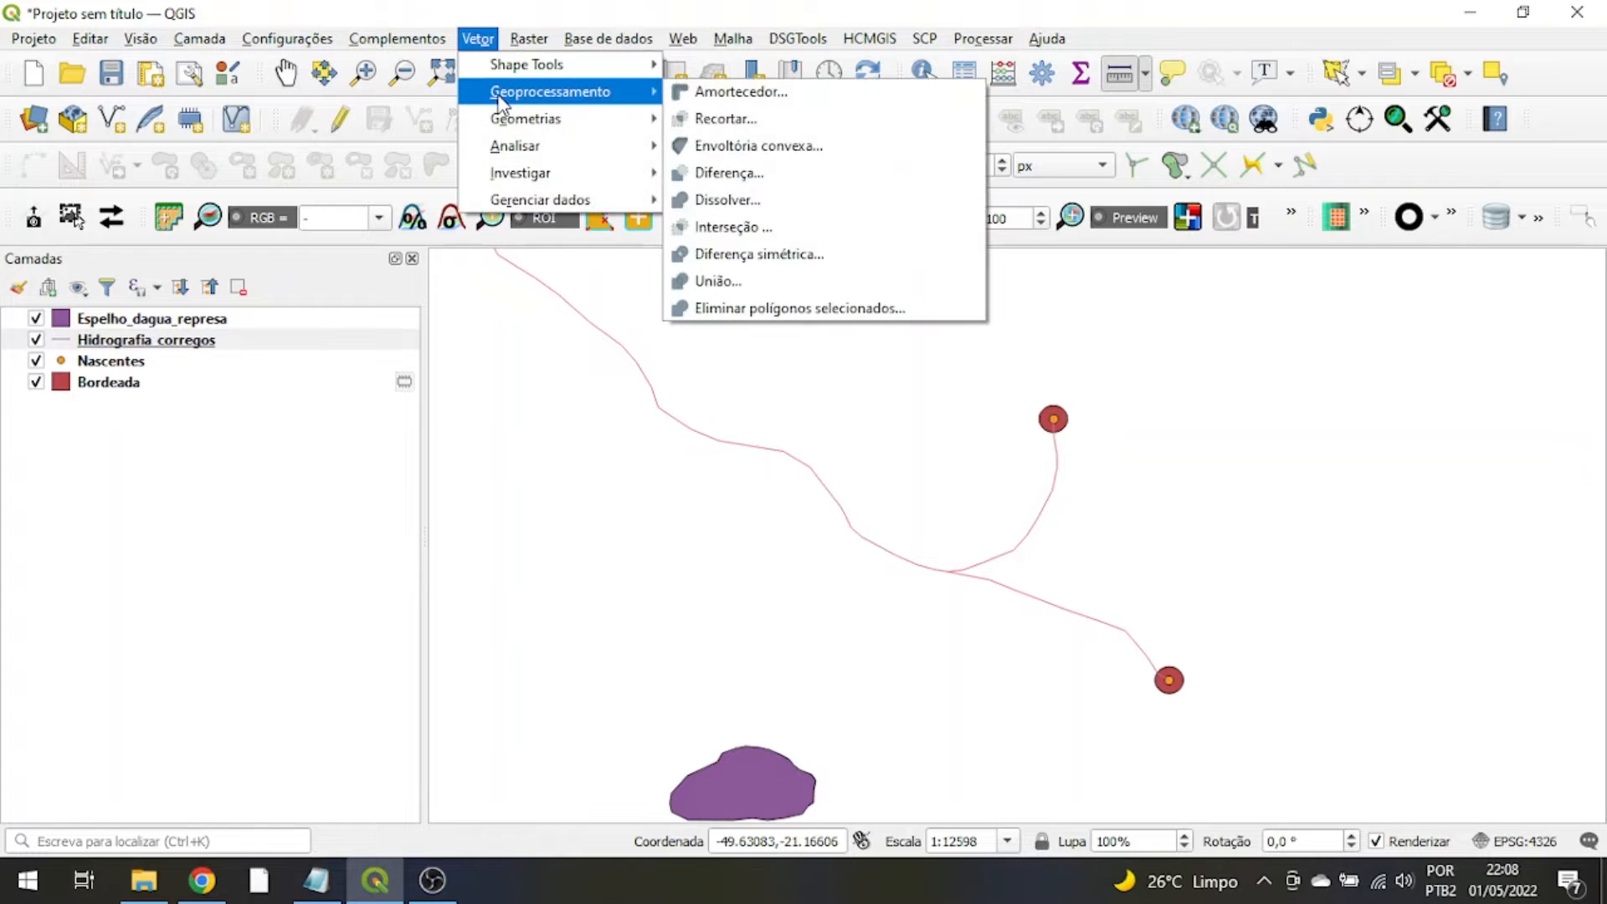
click(736, 100)
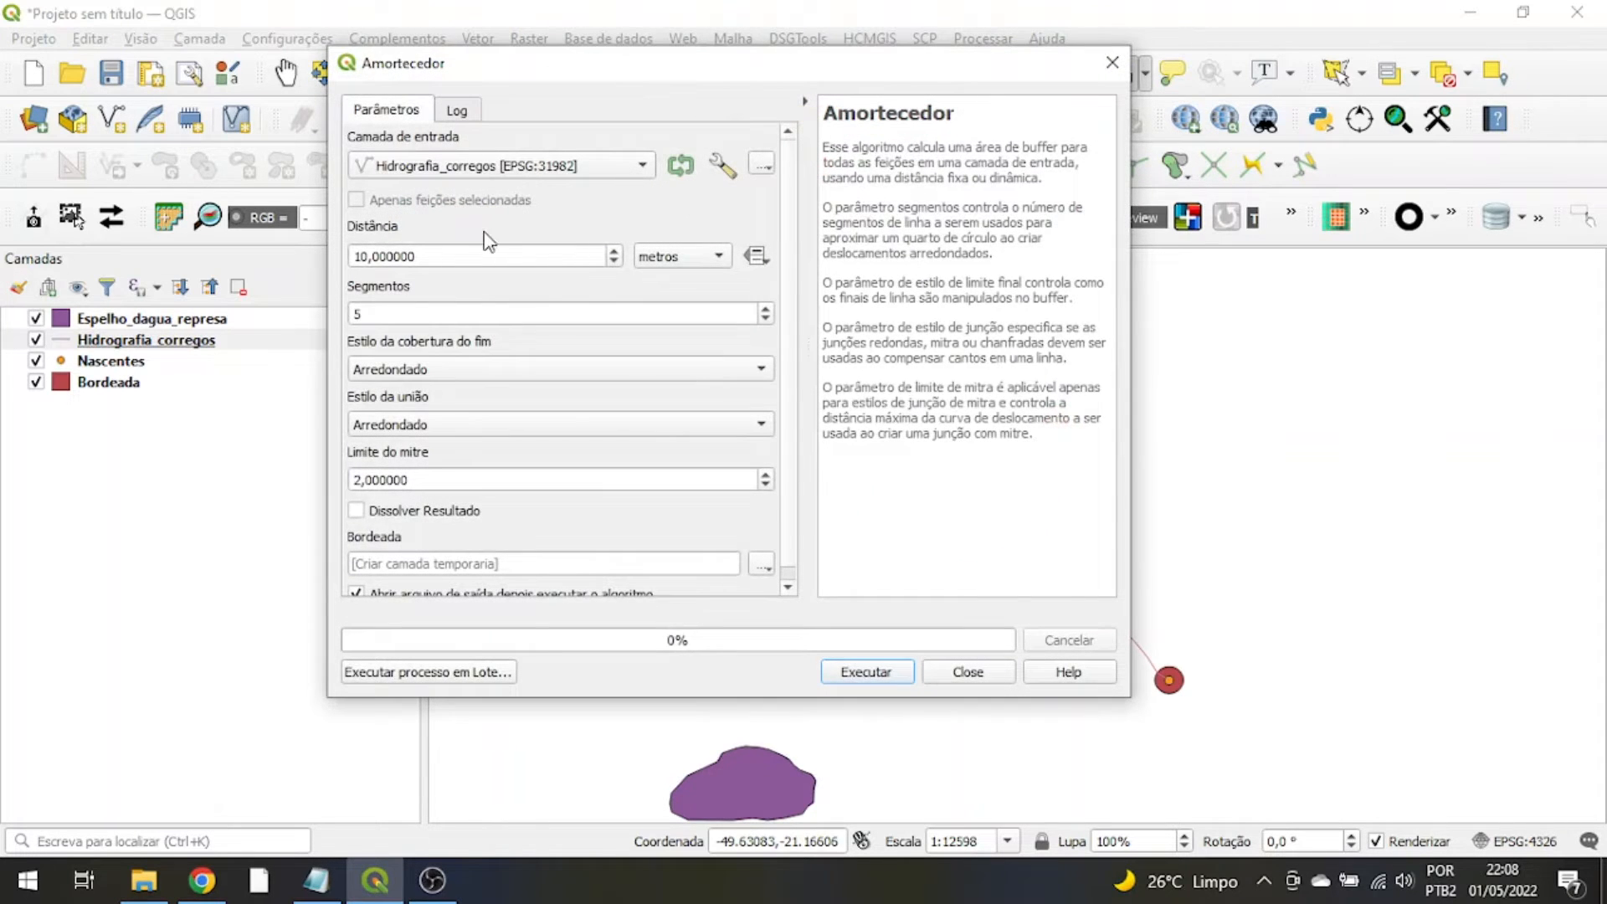
double_click(362, 256)
text(5)
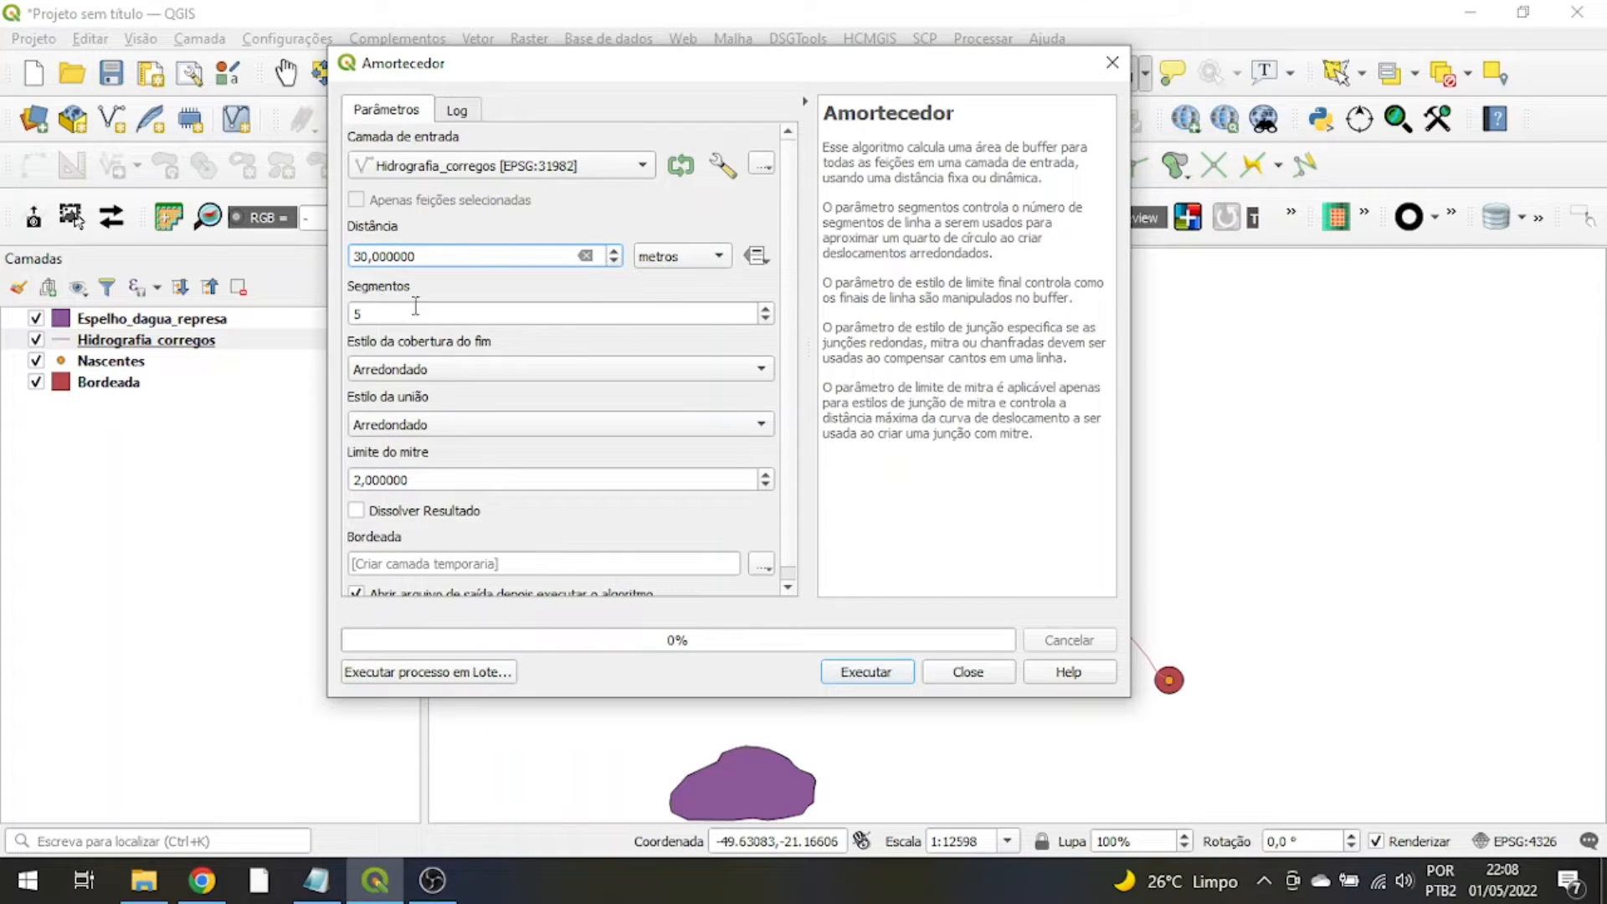
drag(784, 272, 785, 301)
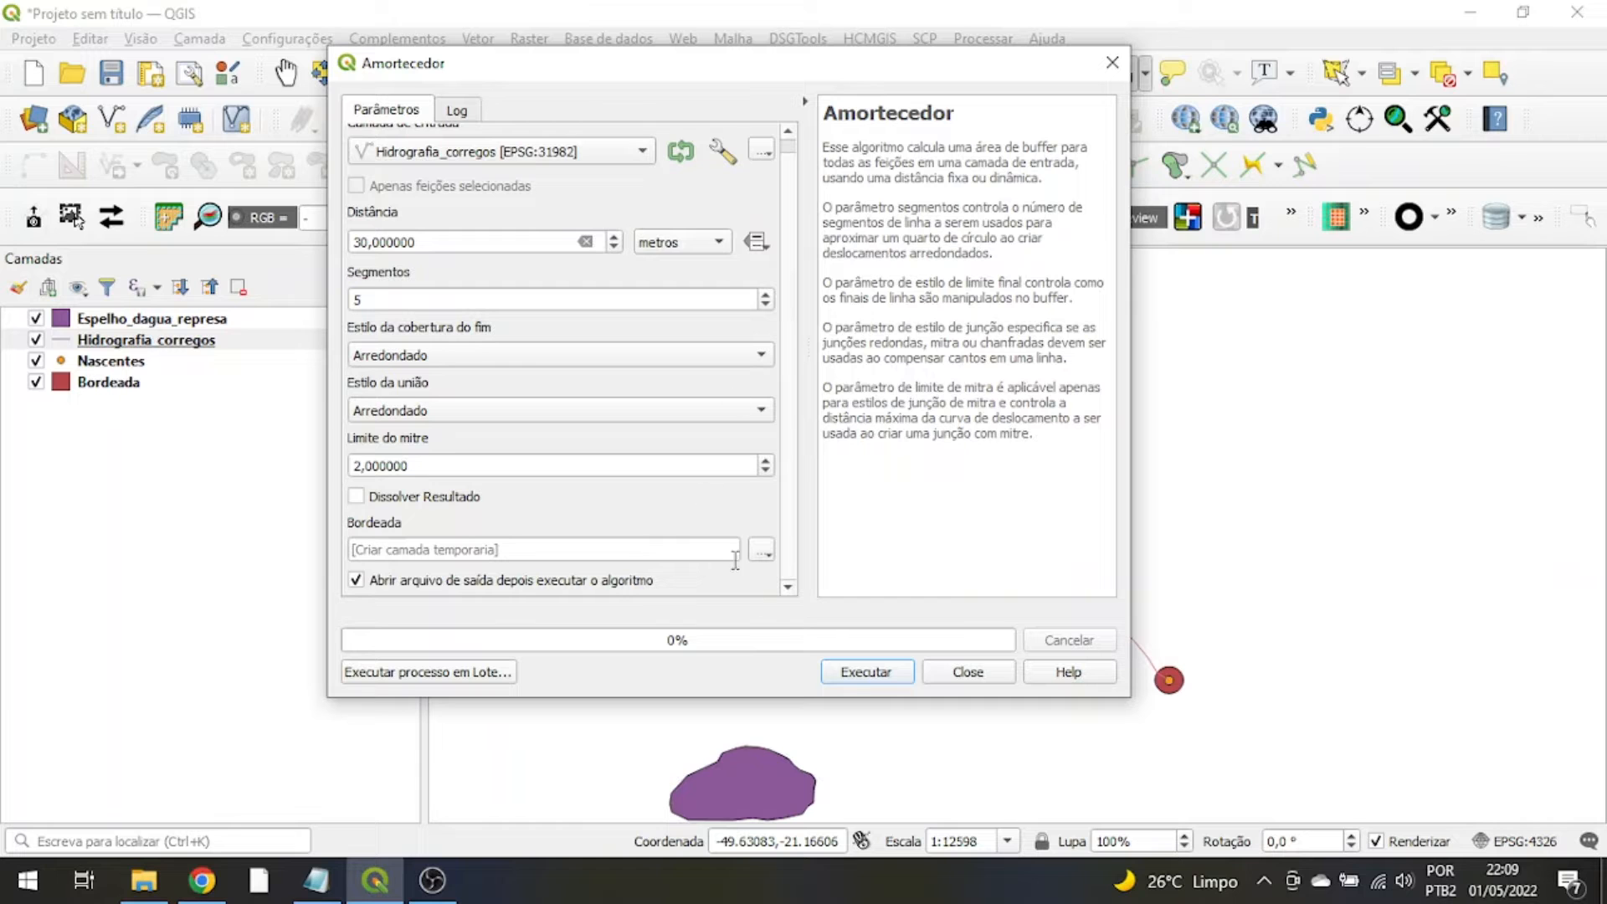
click(881, 675)
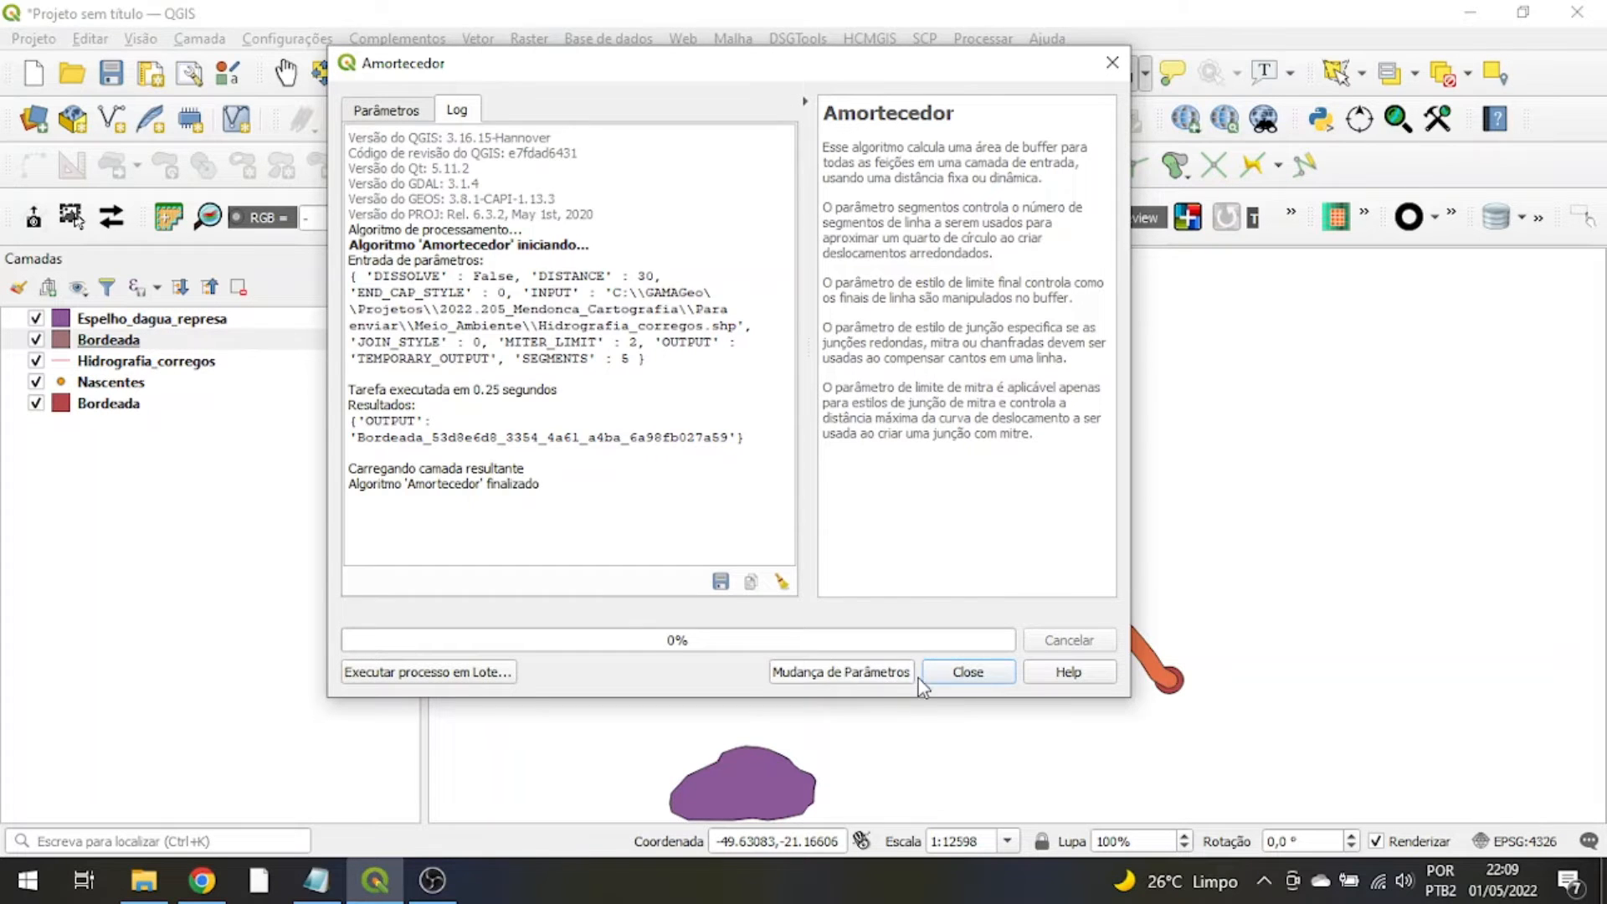
click(962, 671)
- Move the Hidrografia_corregos layer above its new buffer layer and inspect the stream confluence
scroll(1029, 681, down, 1)
scroll(997, 643, up, 3)
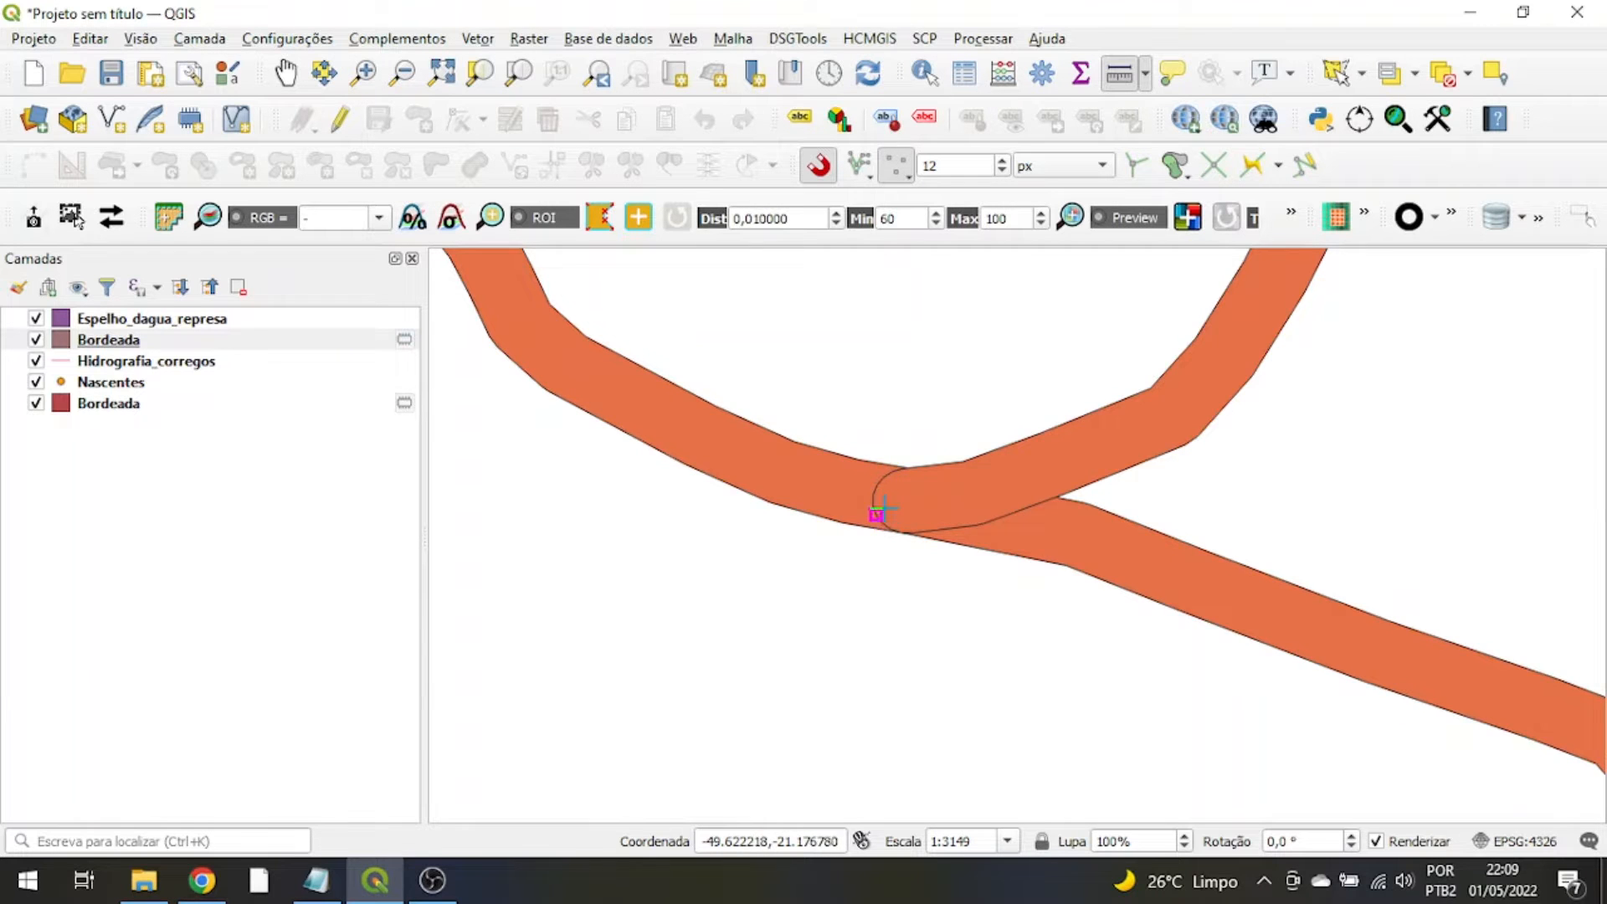
drag(872, 513, 817, 656)
click(170, 367)
drag(173, 373, 174, 333)
scroll(821, 632, up, 1)
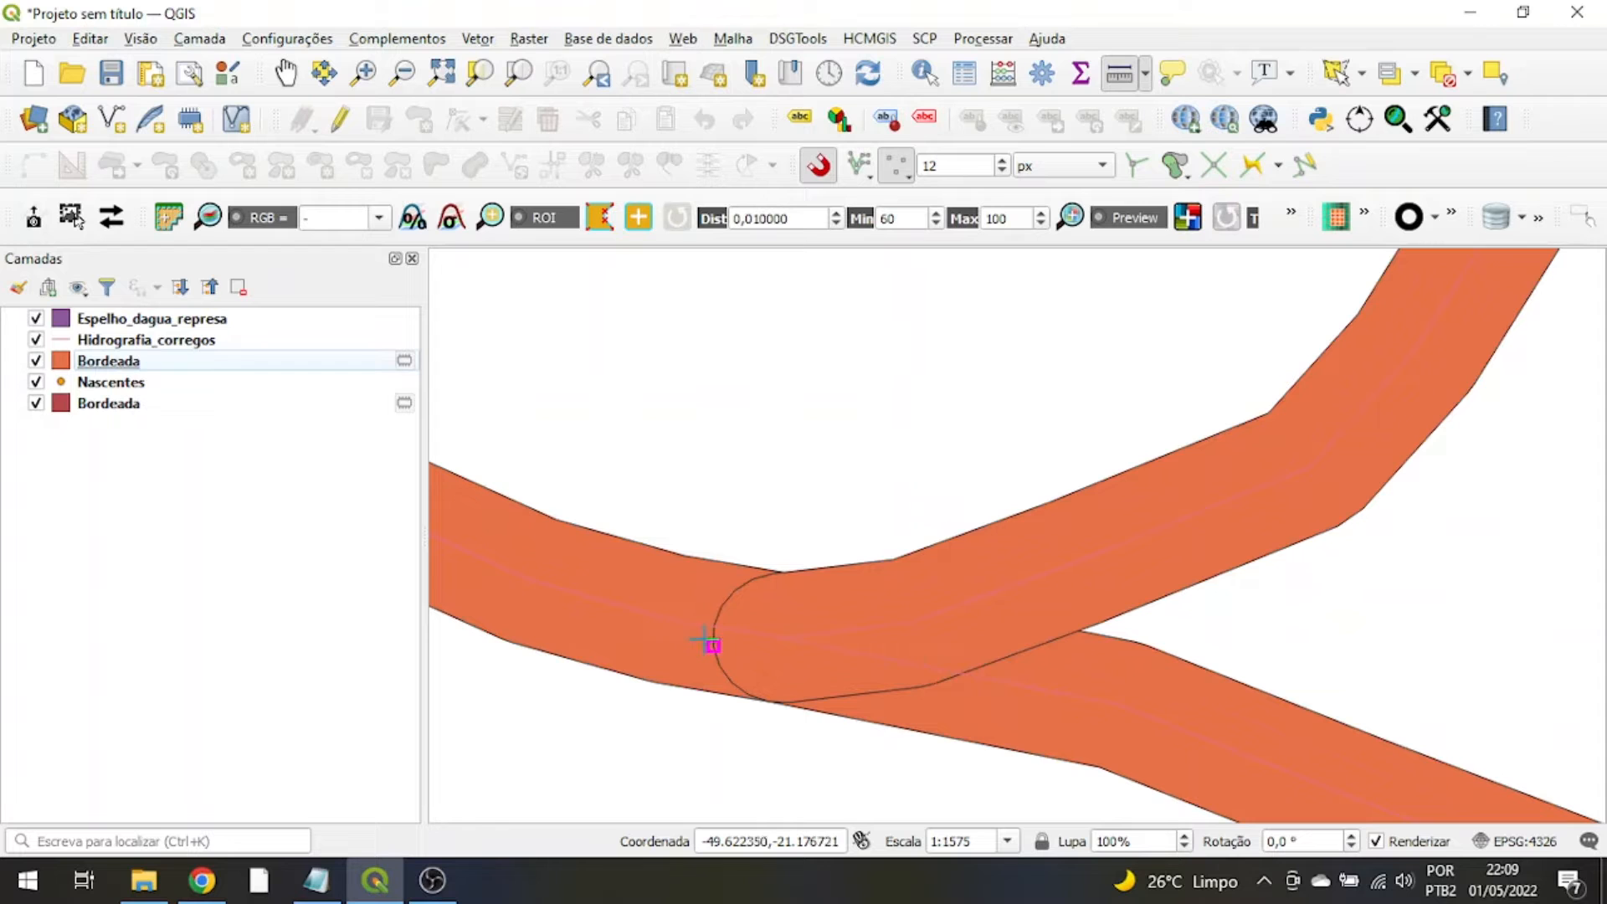
- Restyle the Hidrografia_corregos lines with a solid blue preset line symbol in the layer's symbology
click(62, 343)
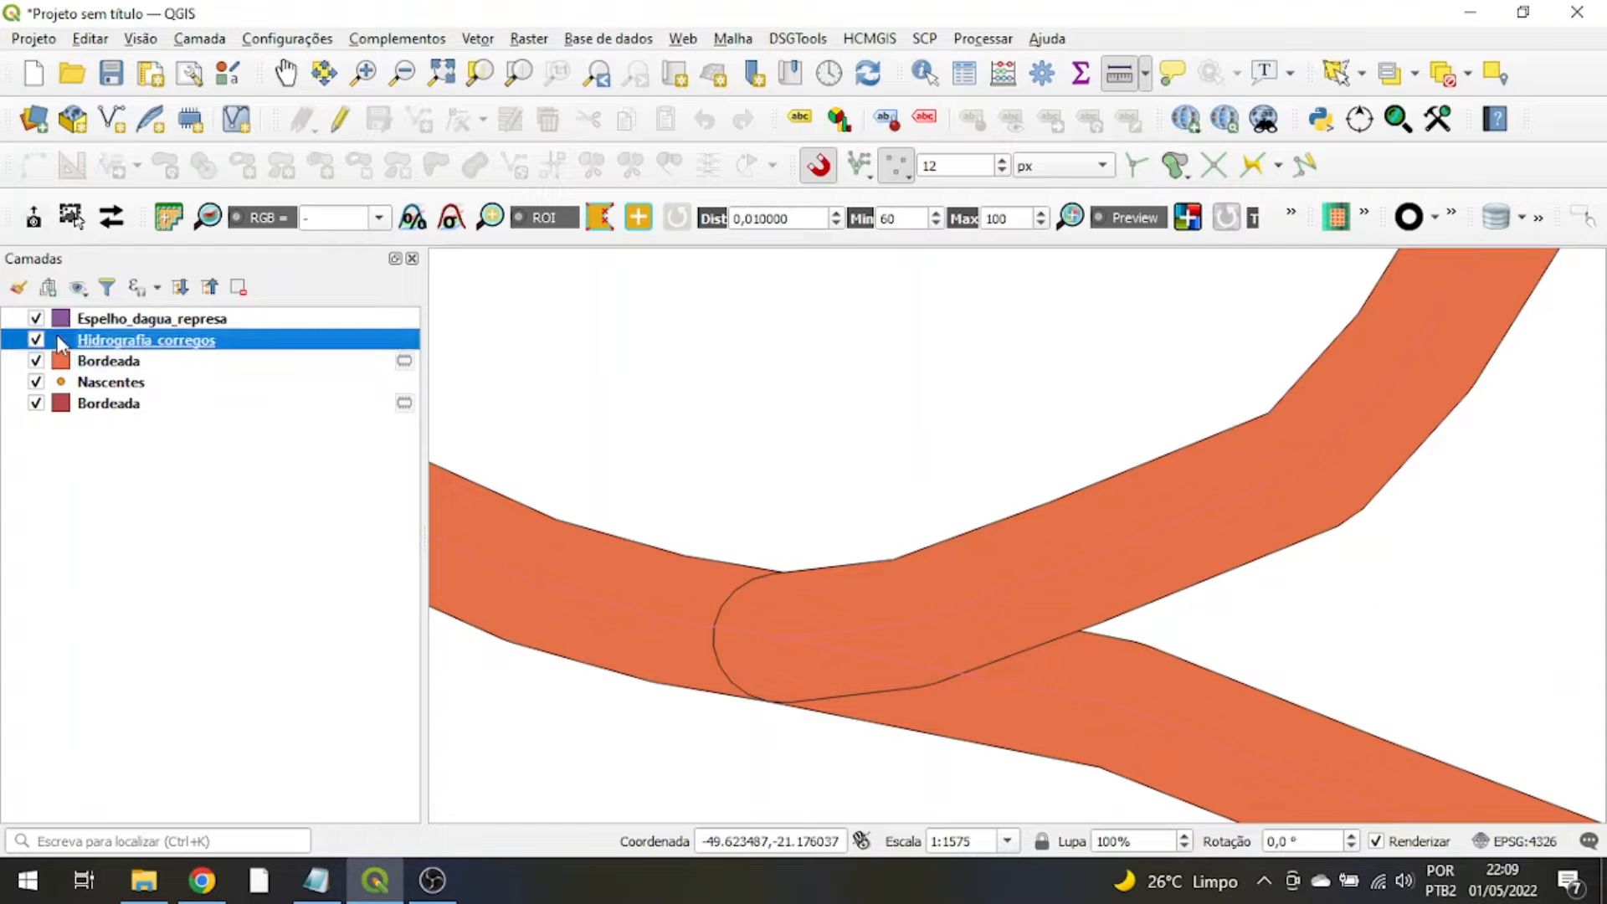
double_click(62, 350)
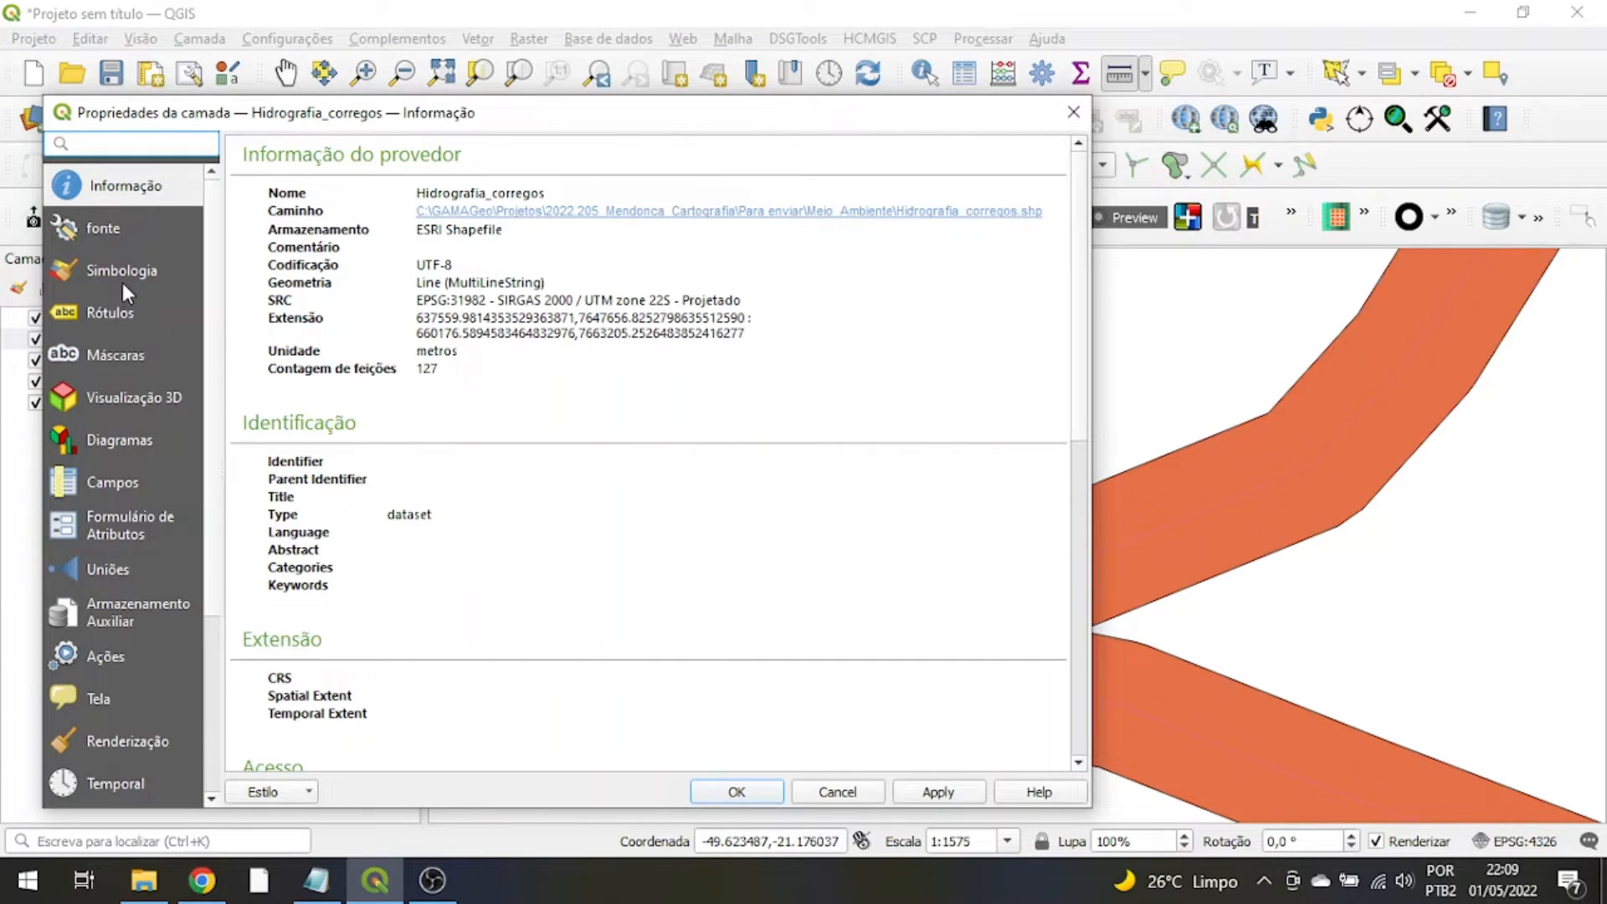
click(124, 270)
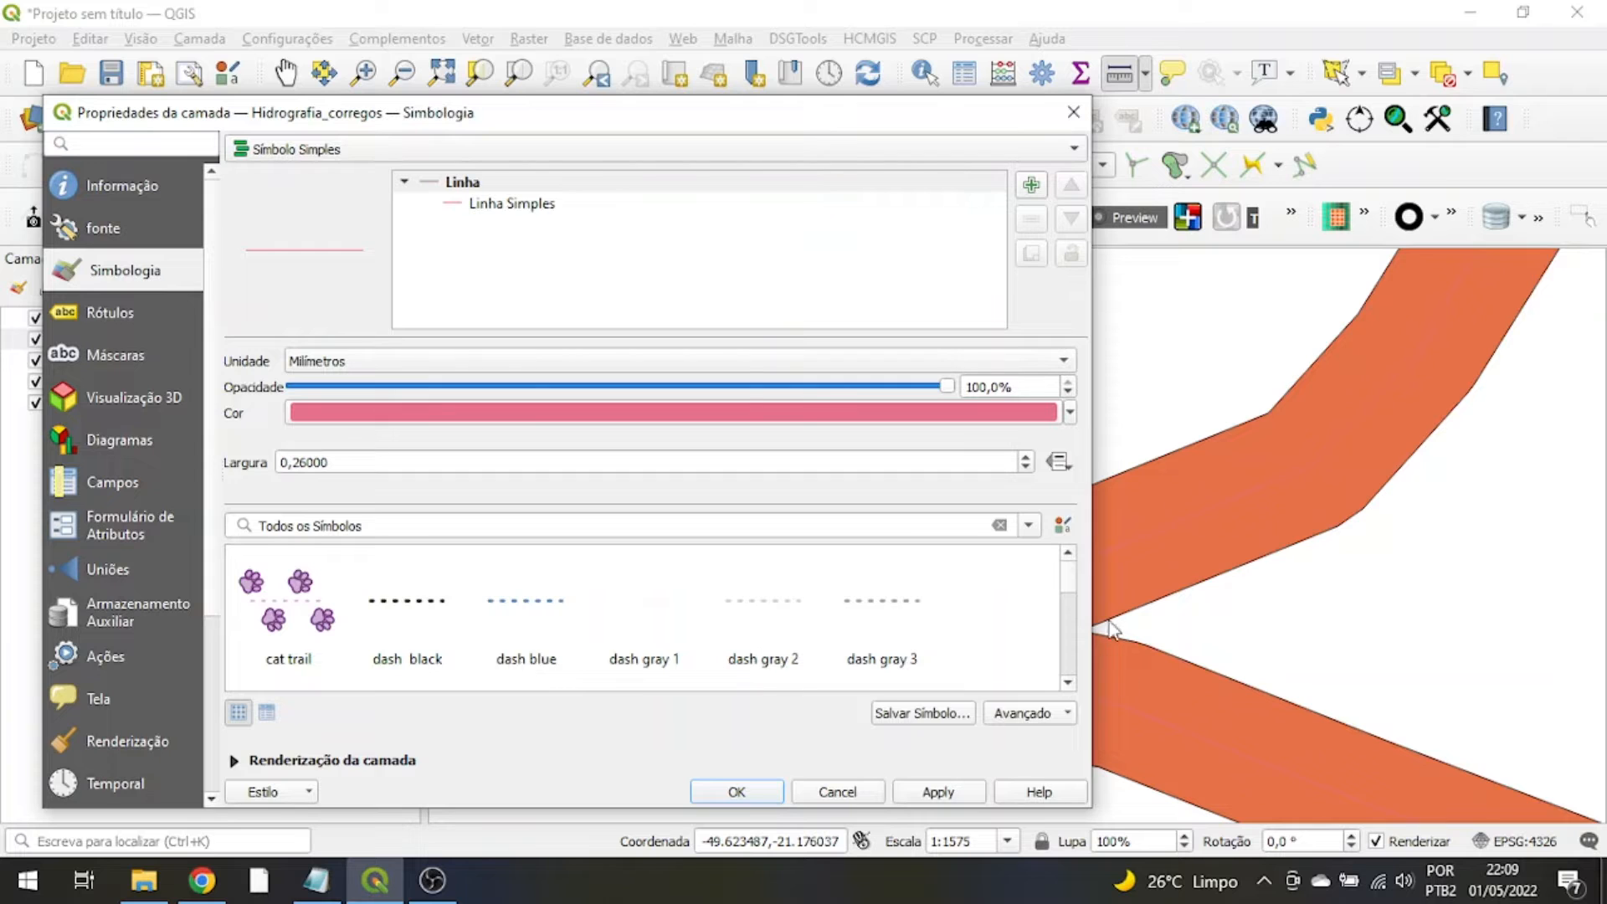
drag(1067, 584, 1070, 656)
click(648, 626)
click(937, 791)
click(737, 792)
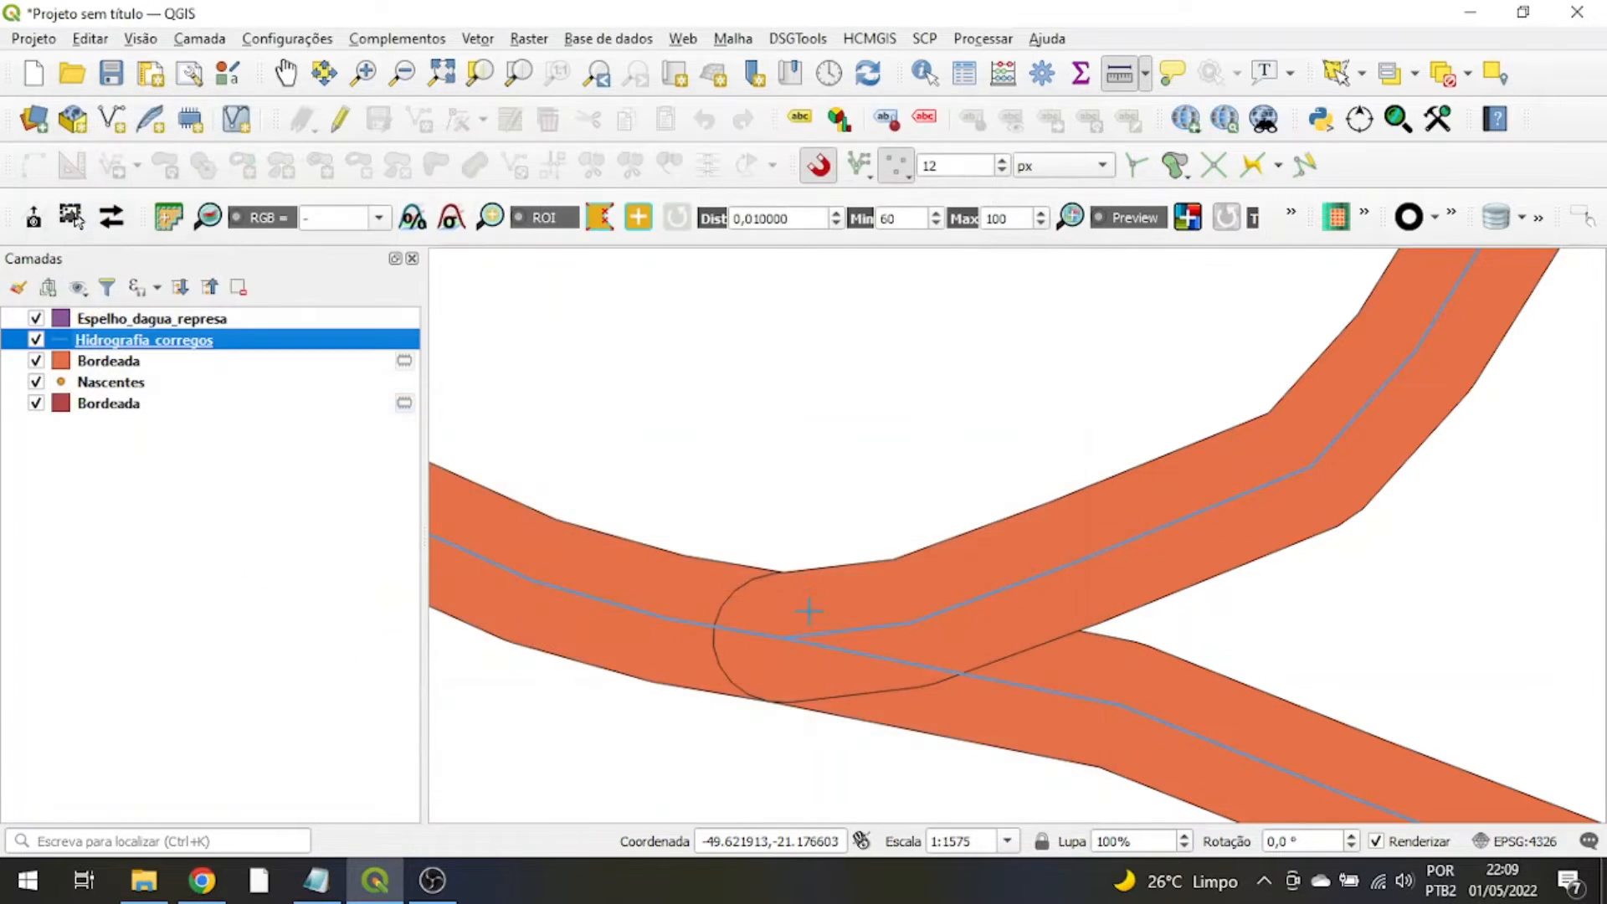
- Examine the overlapping buffer polygons at the stream confluence, then remove the stream buffer layer from the project
scroll(782, 639, down, 1)
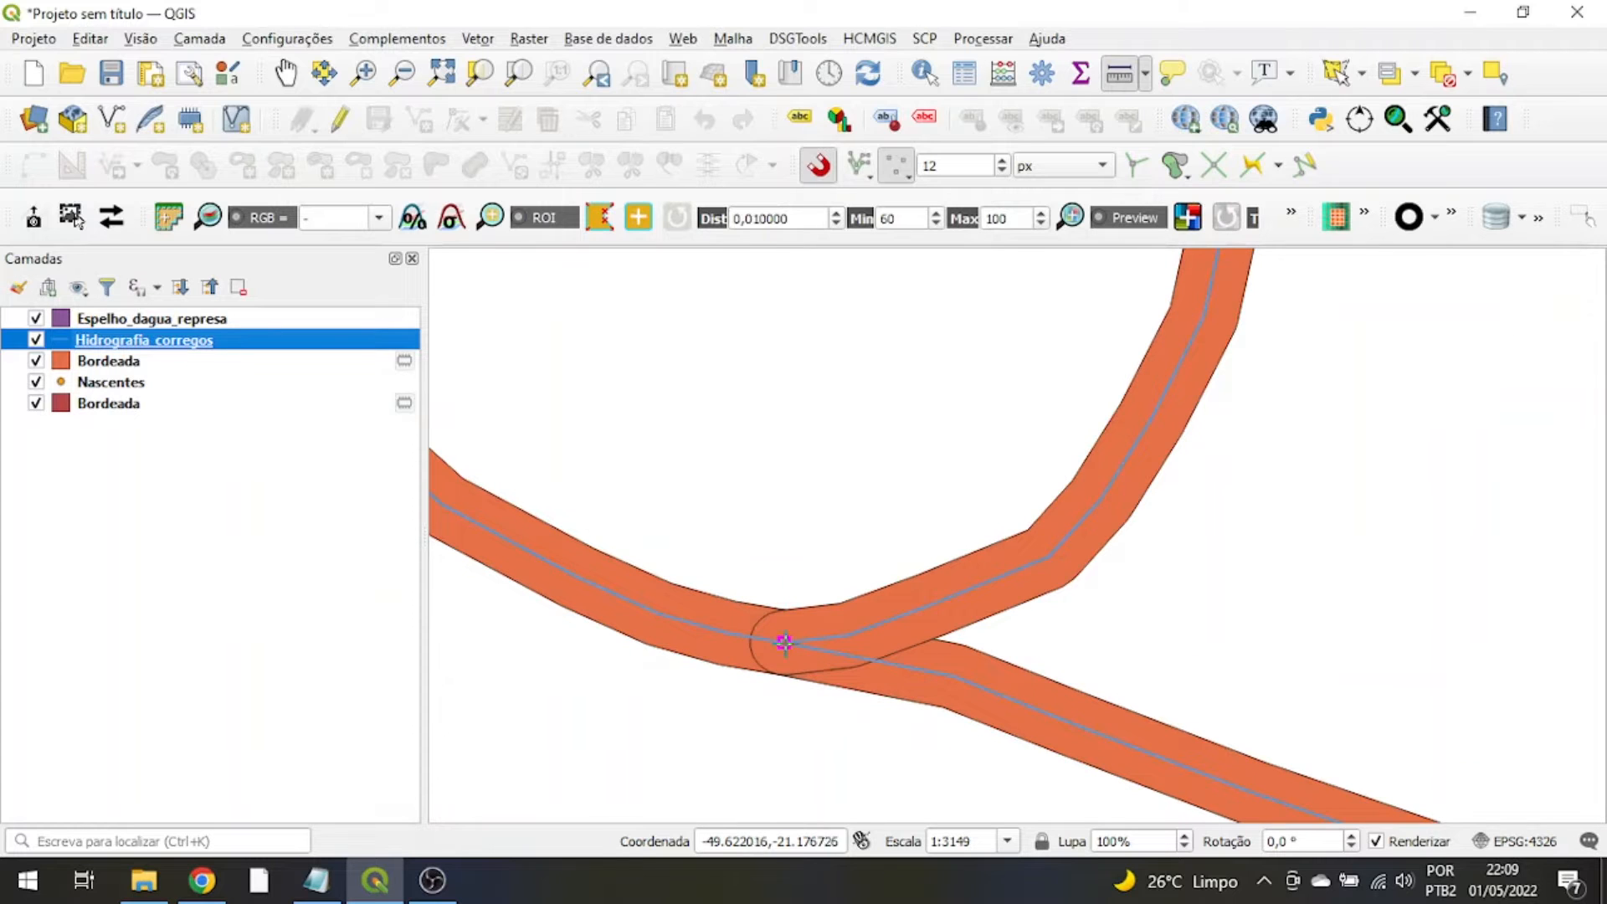
drag(1081, 544, 959, 805)
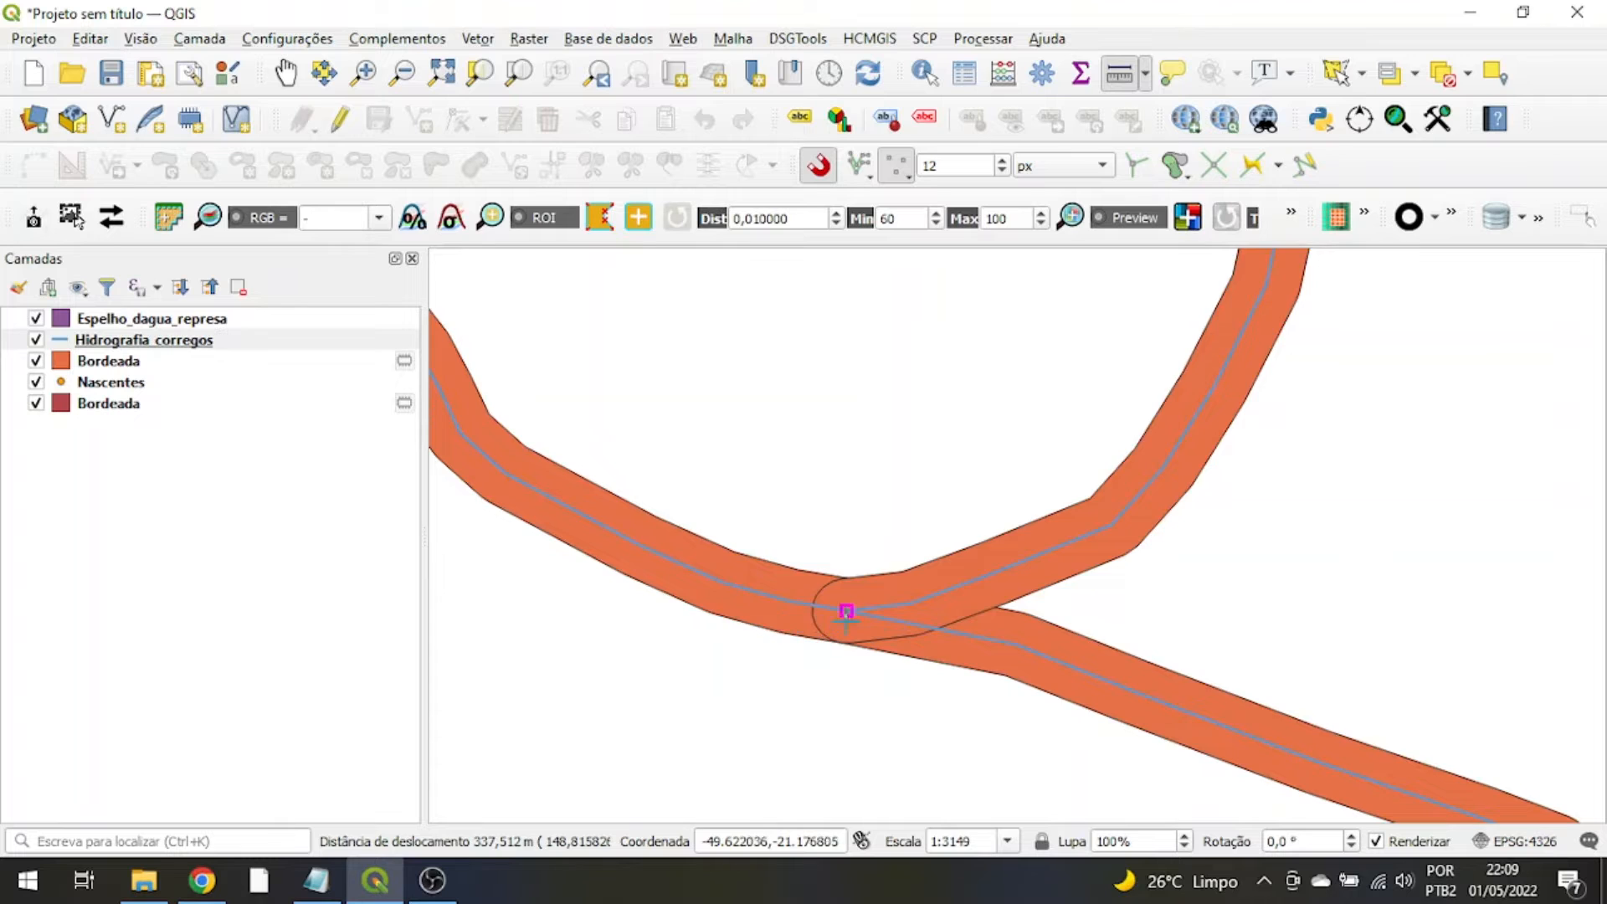
scroll(832, 638, up, 2)
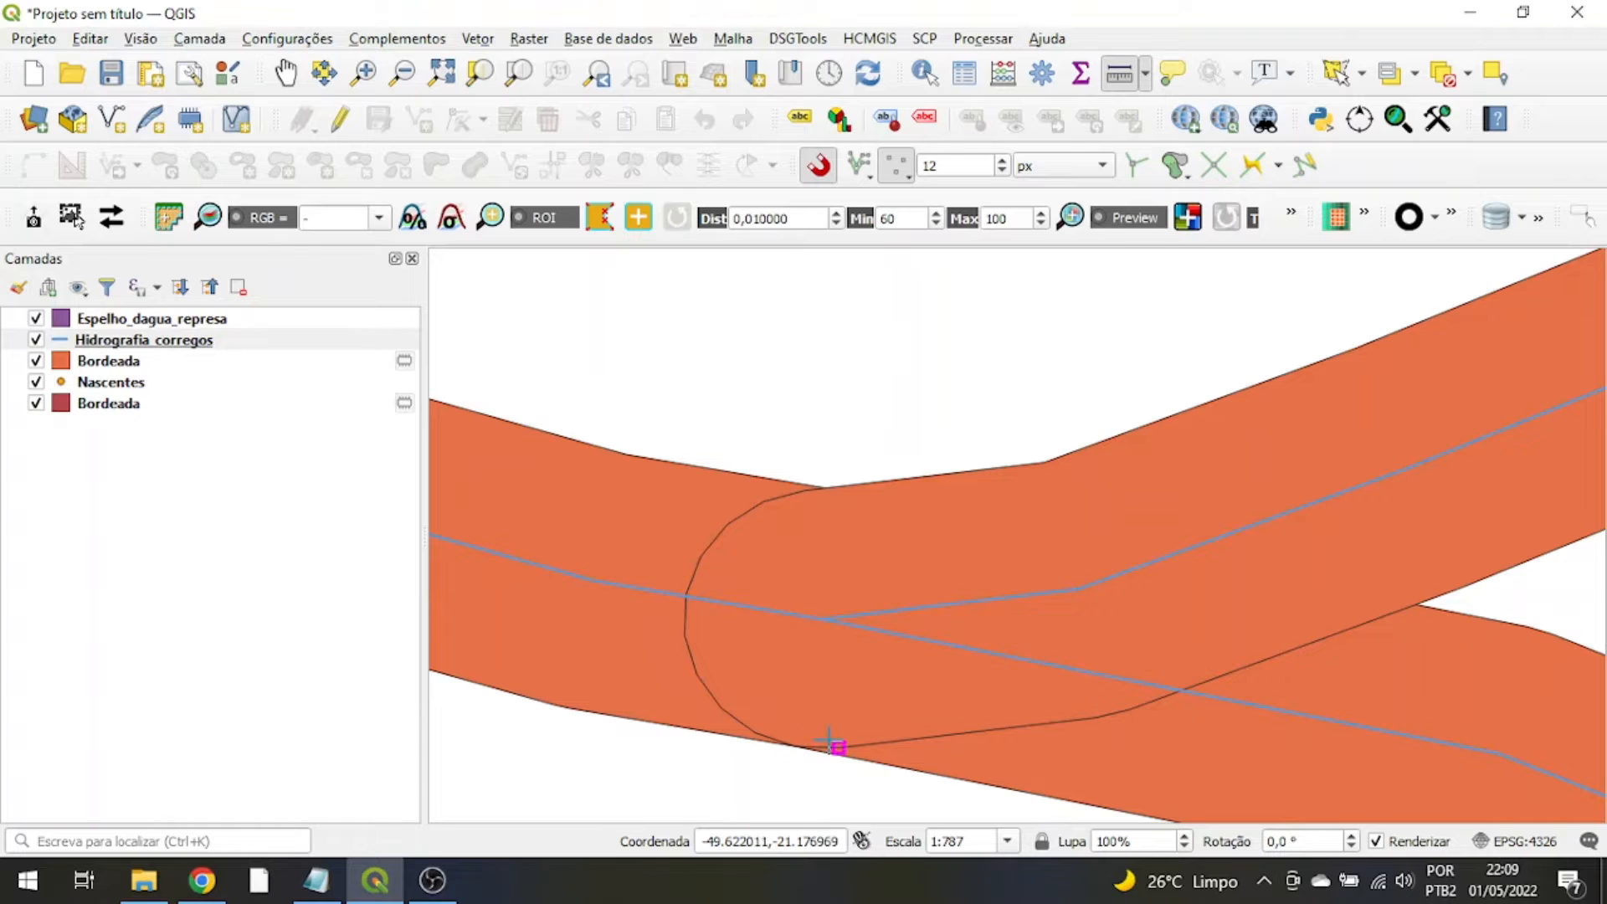
scroll(916, 540, down, 1)
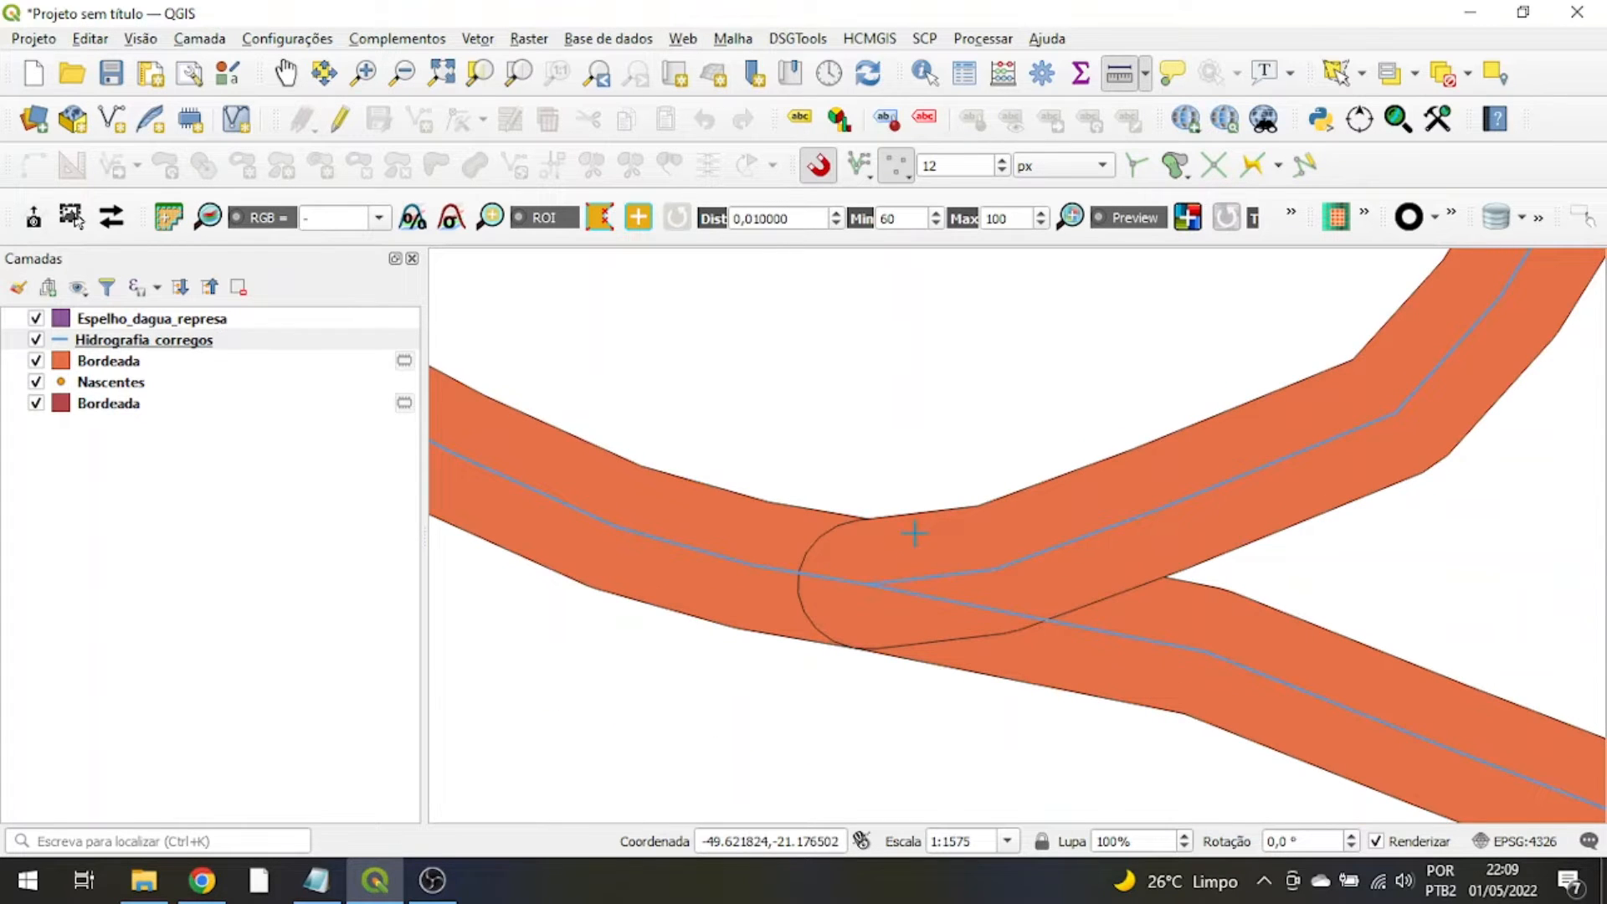
scroll(812, 559, down, 1)
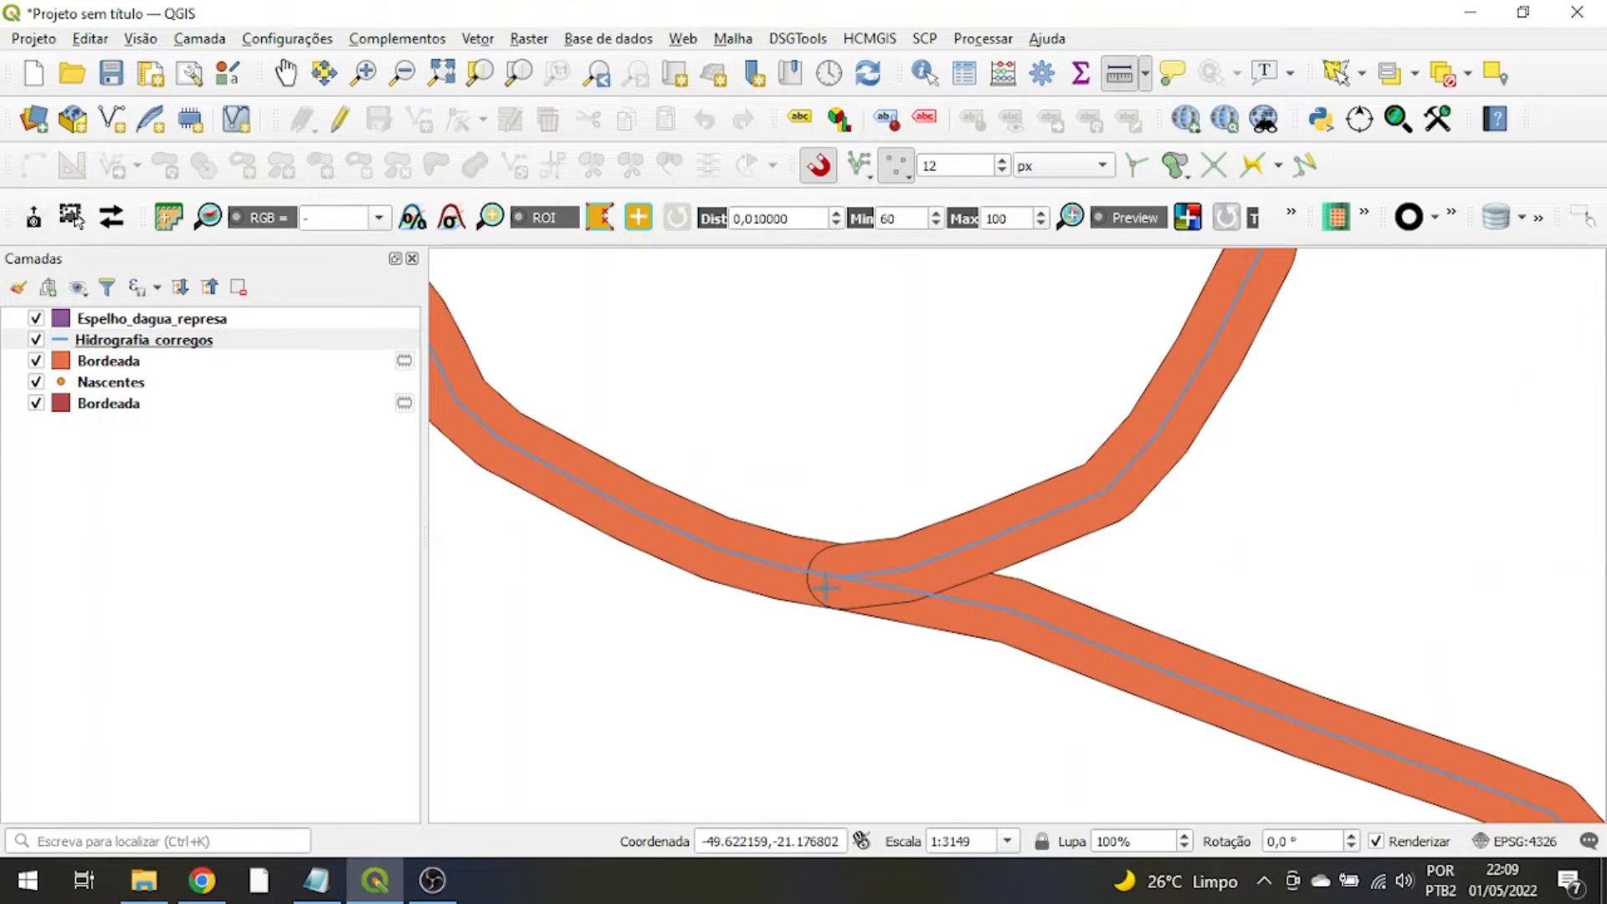
right_click(100, 364)
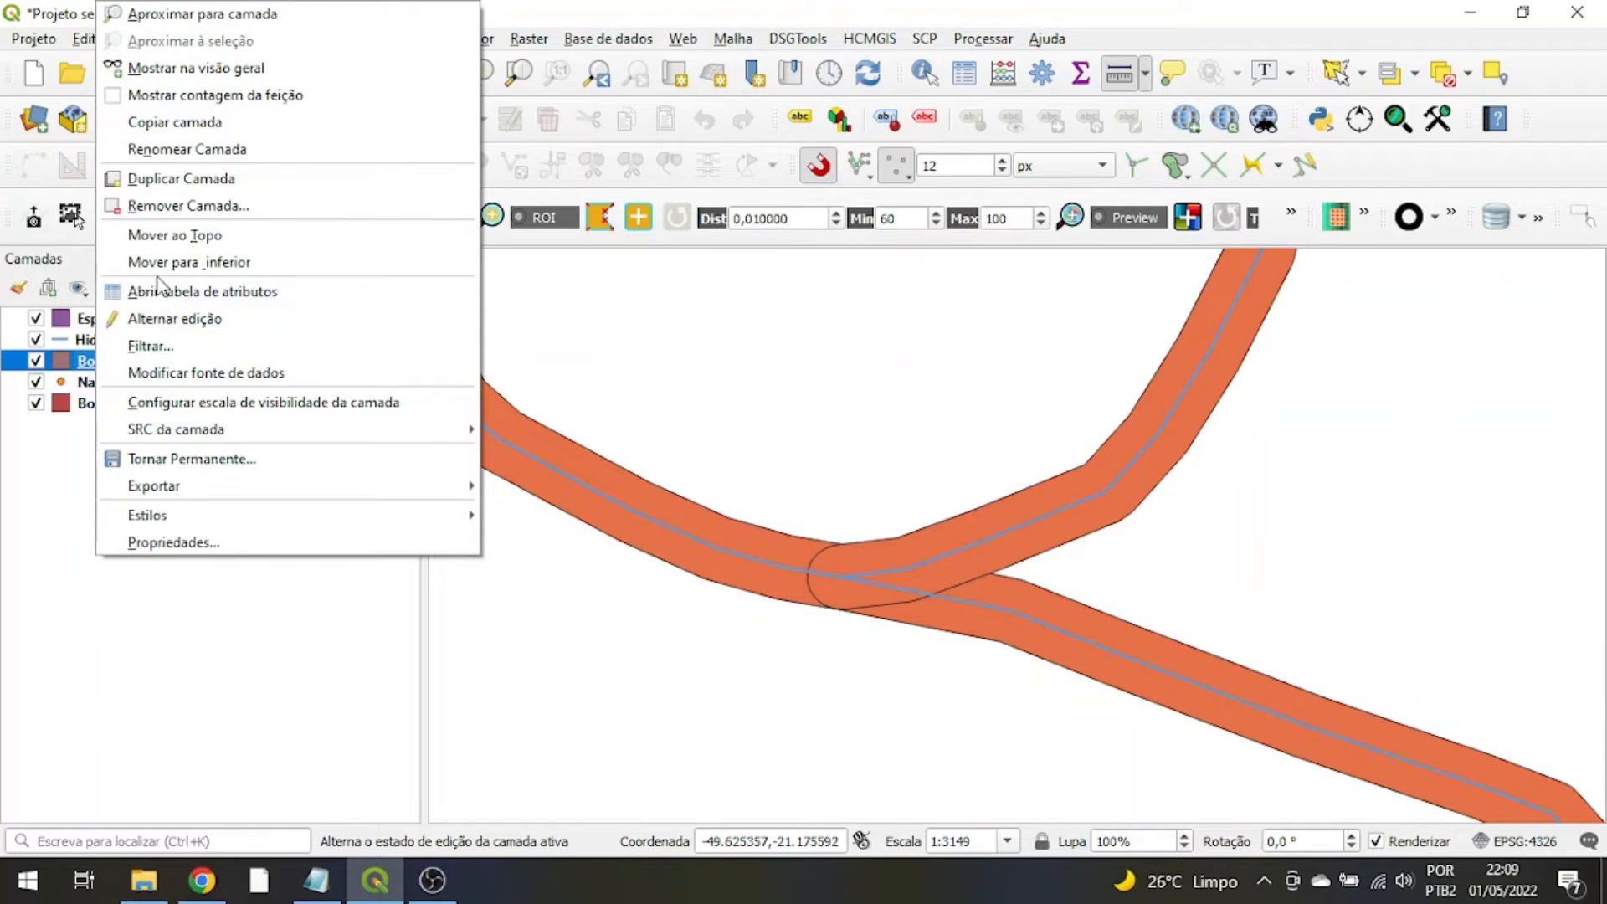
click(161, 209)
key(Return)
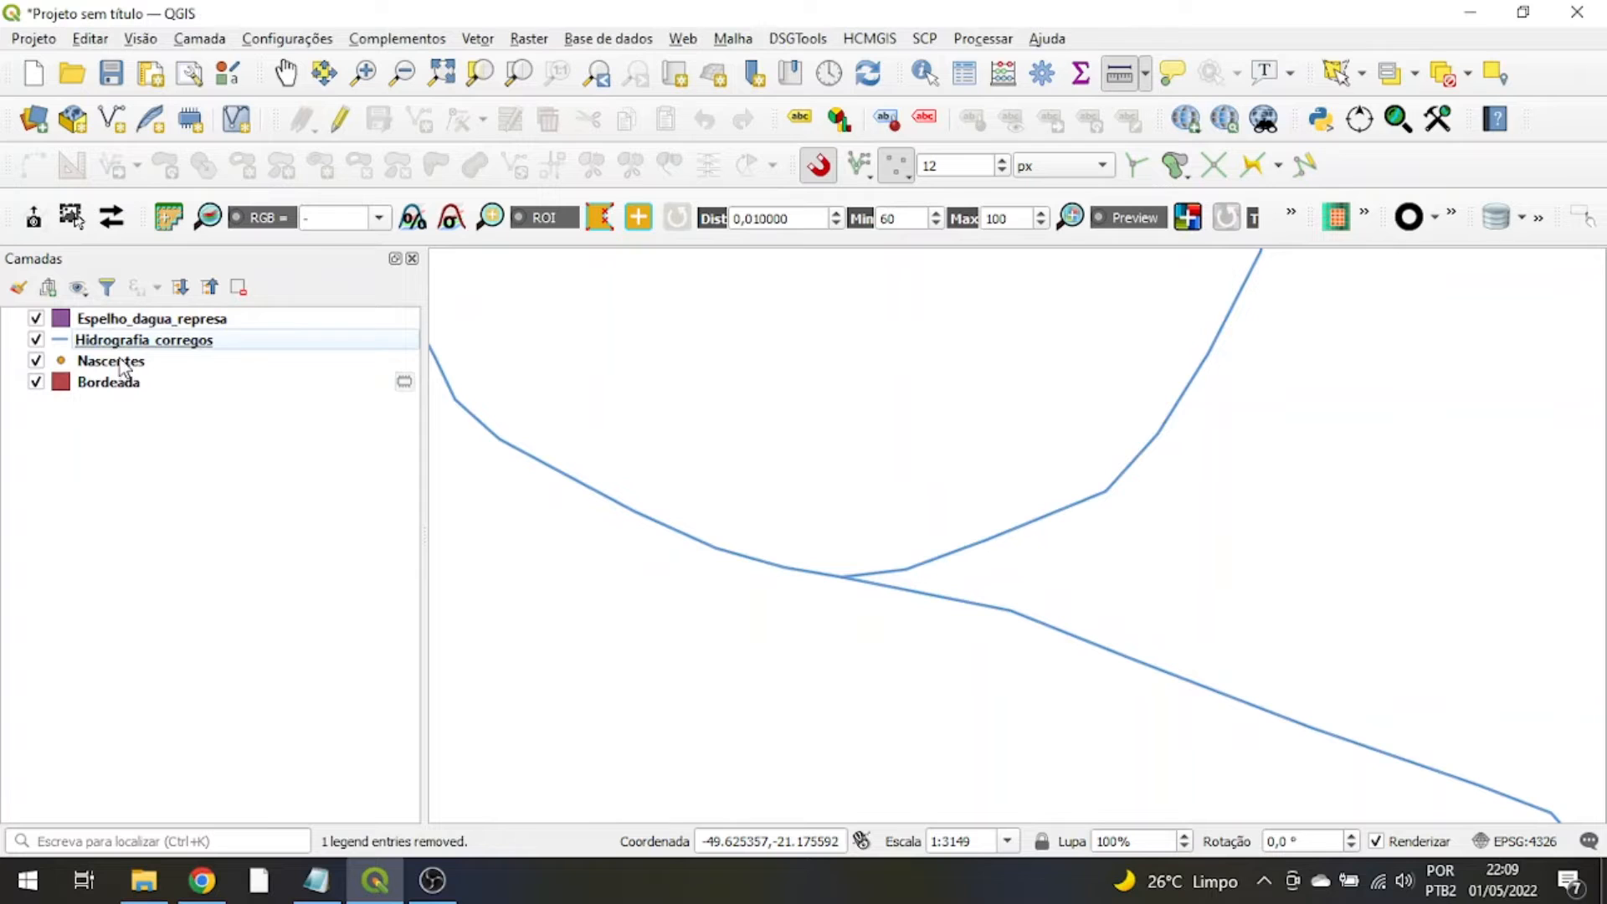
- Set up a buffer of the Hidrografia_corregos layer with a distance of 30 metros
click(478, 39)
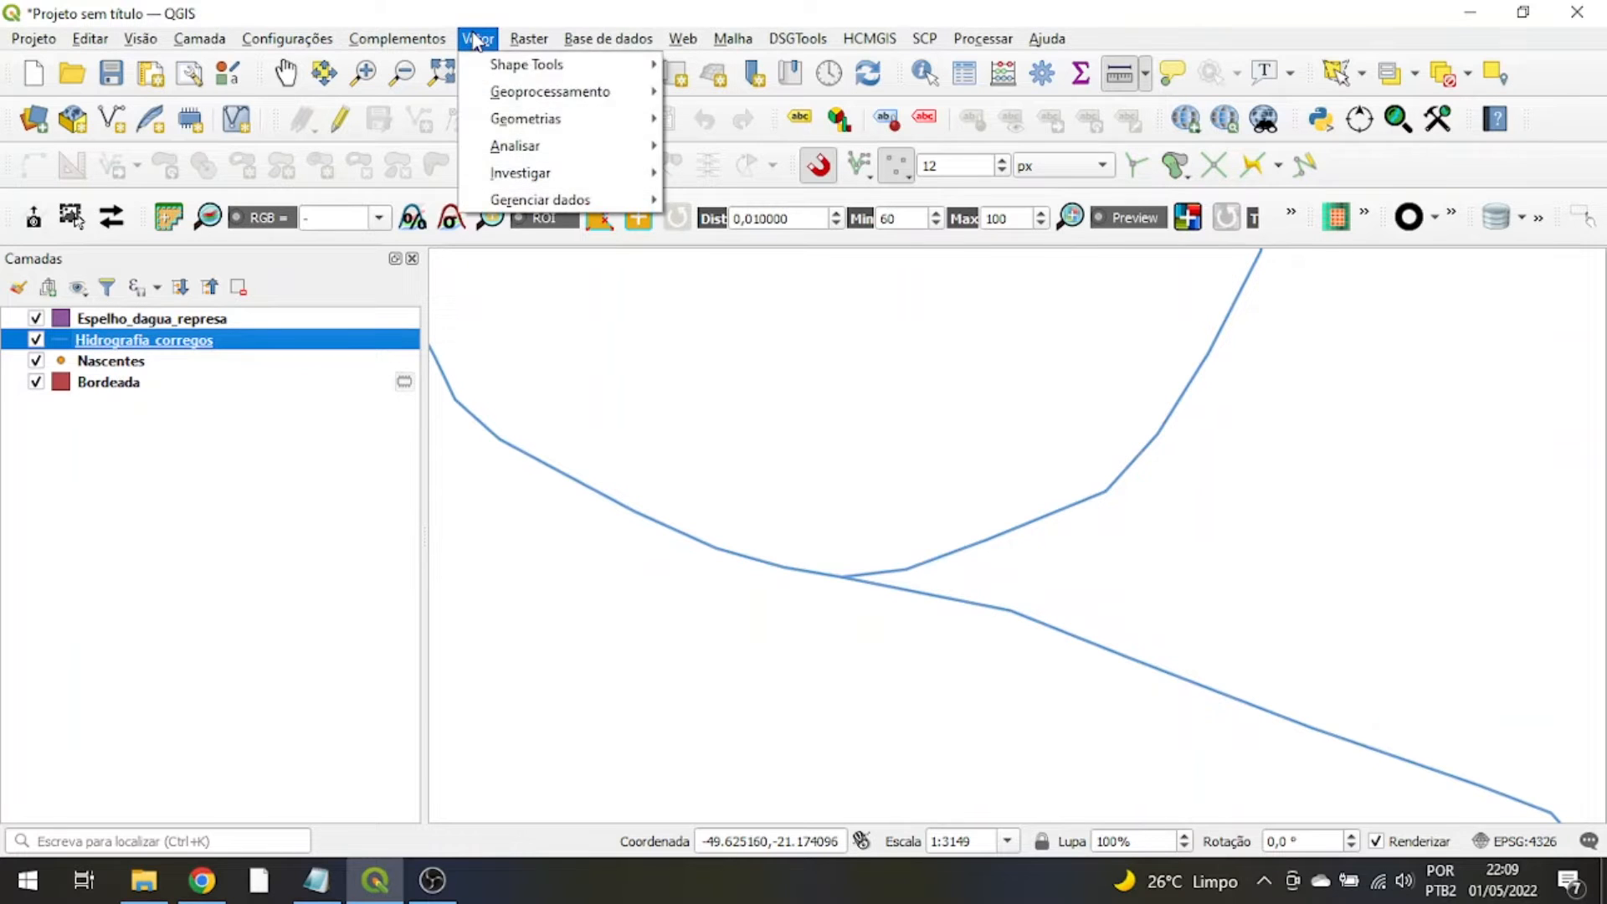
mouse_move(510, 94)
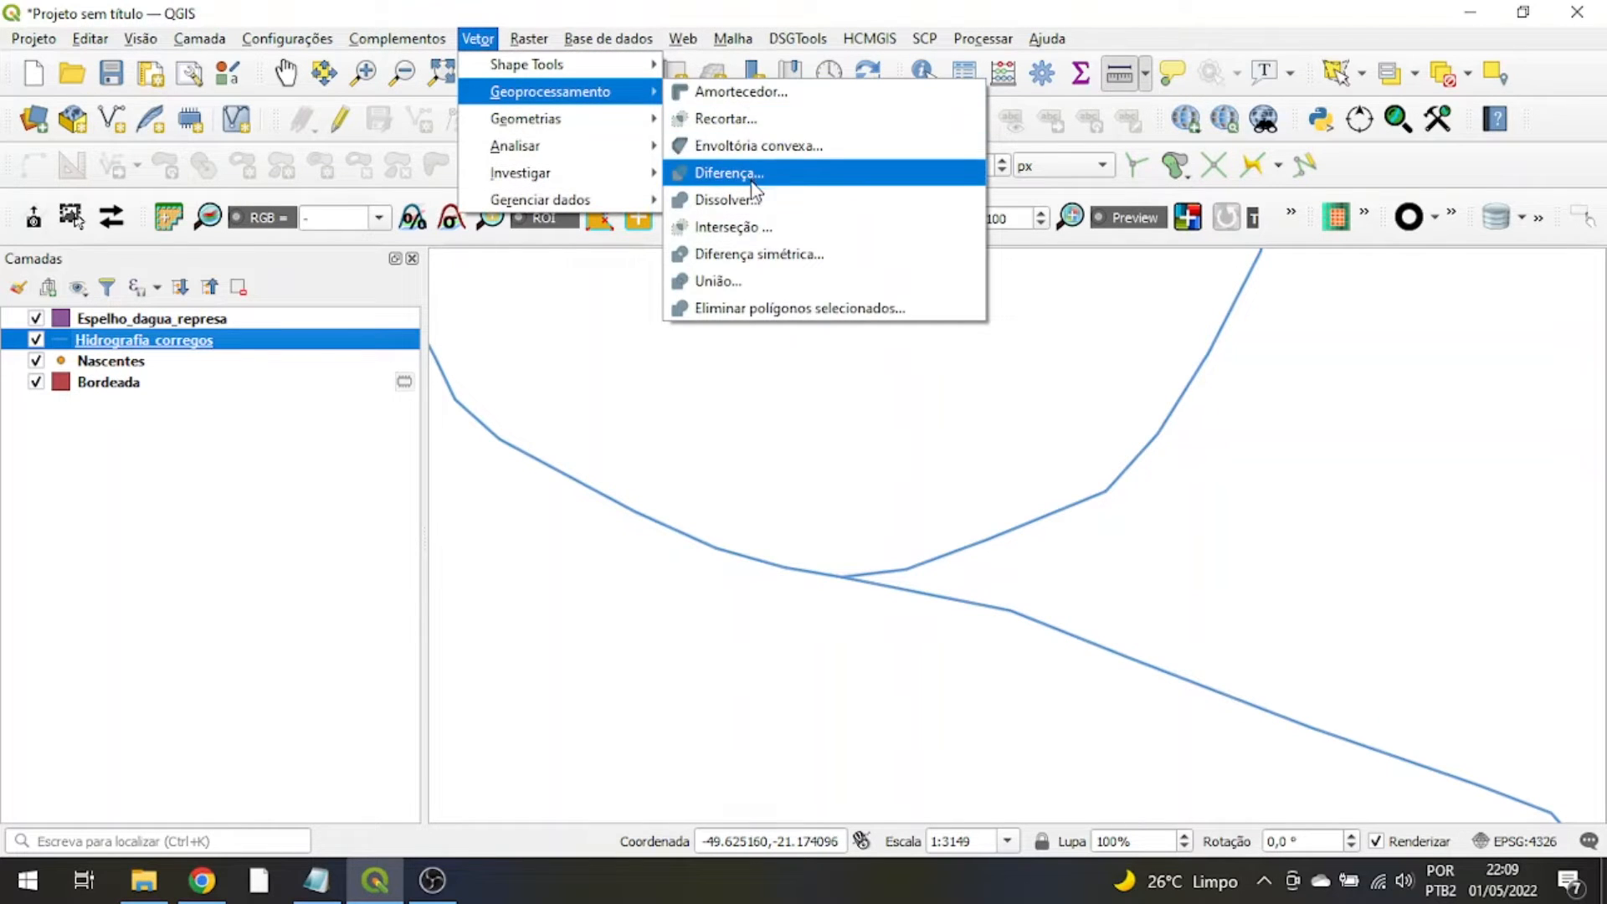
click(754, 93)
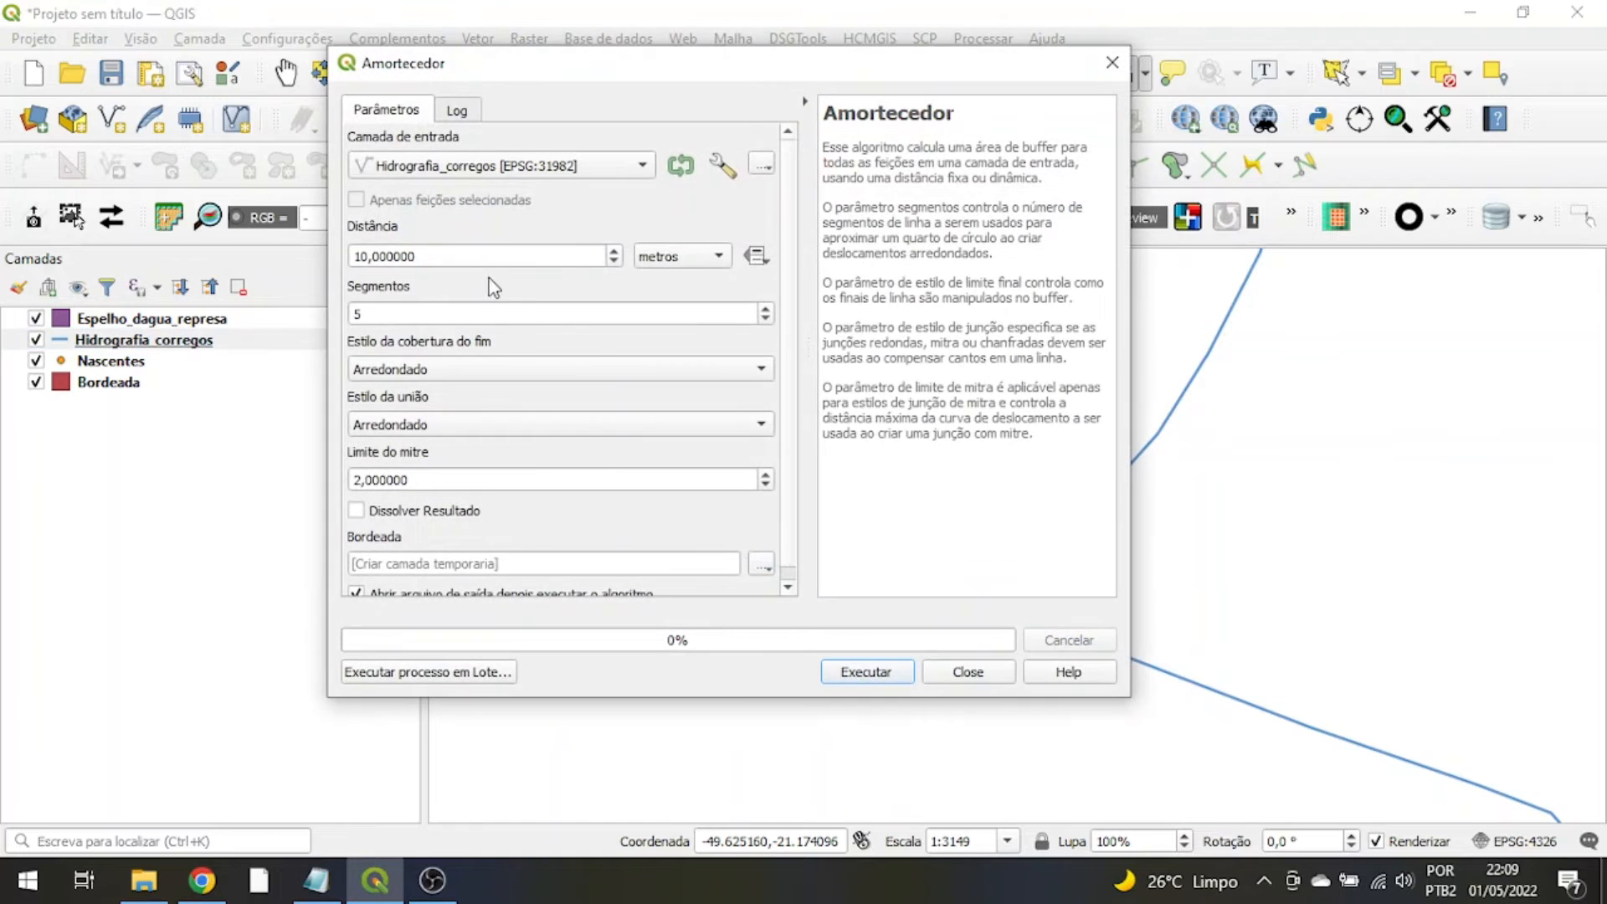
click(358, 256)
key(BackSpace)
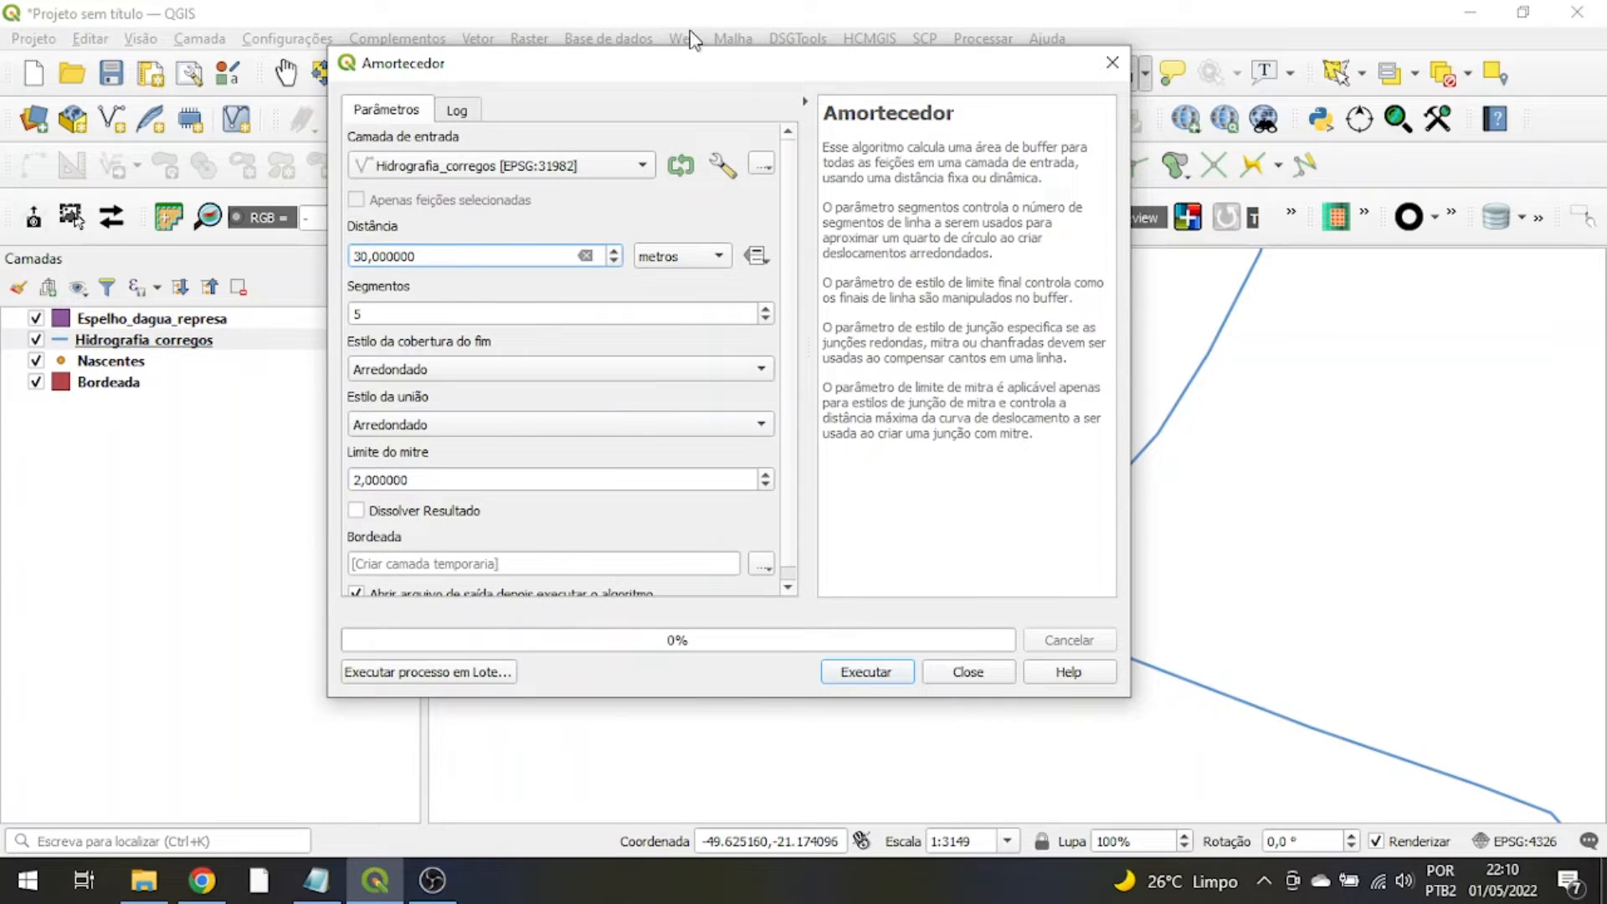
click(714, 263)
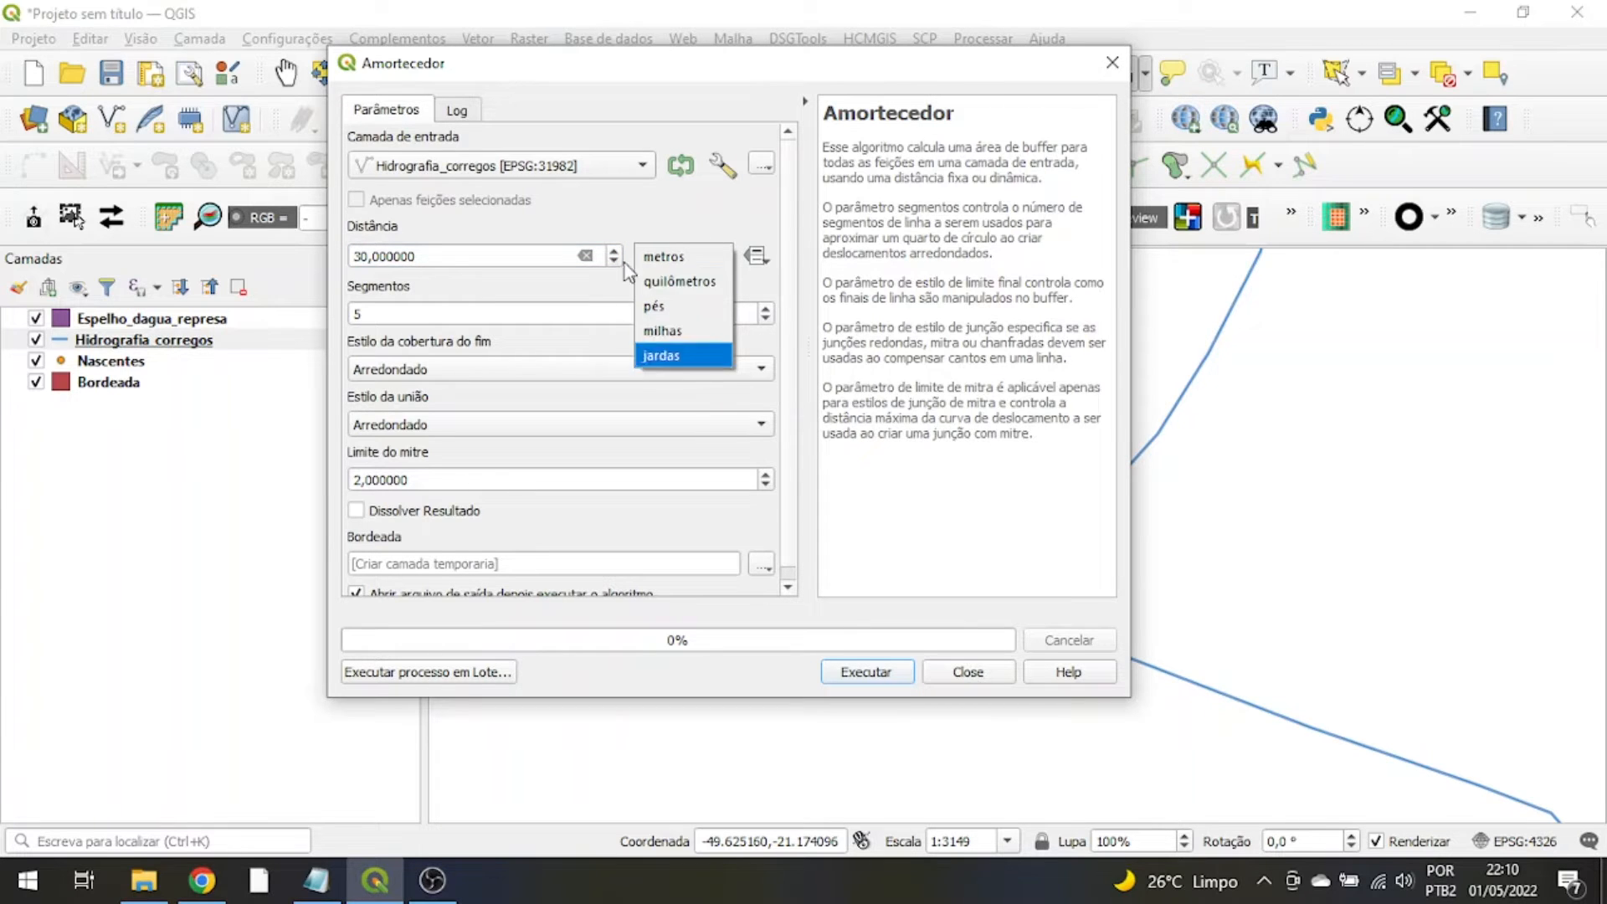
click(663, 261)
scroll(792, 243, down, 1)
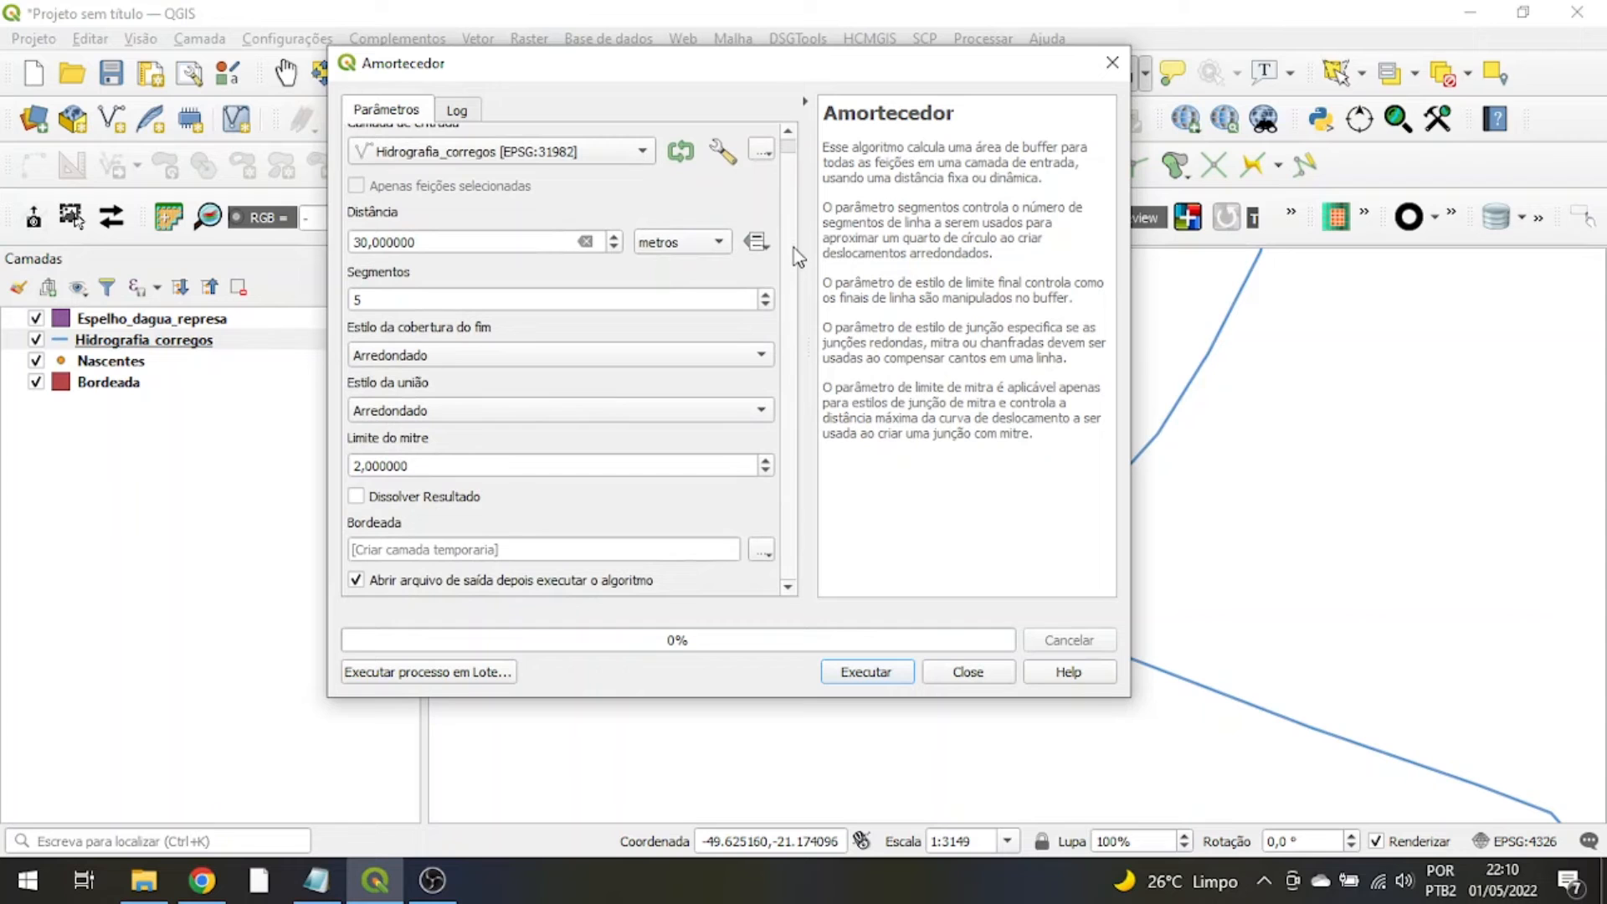
- Keep the end cap and join styles as Arredondado, enable dissolving, and run the stream buffer into a temporary layer
click(420, 358)
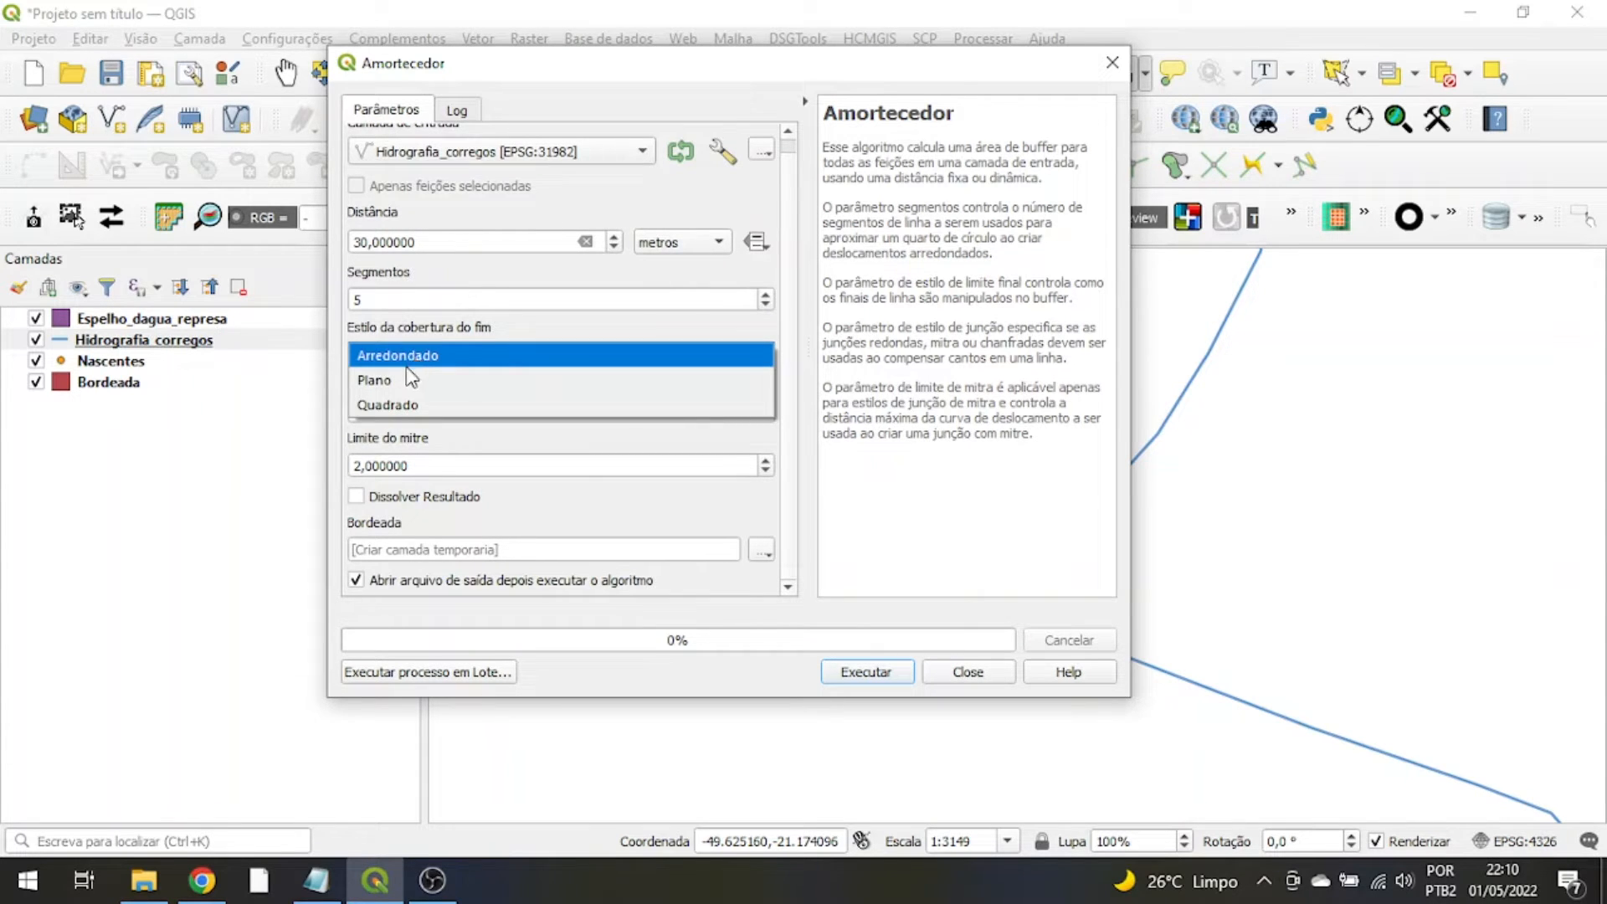
click(405, 357)
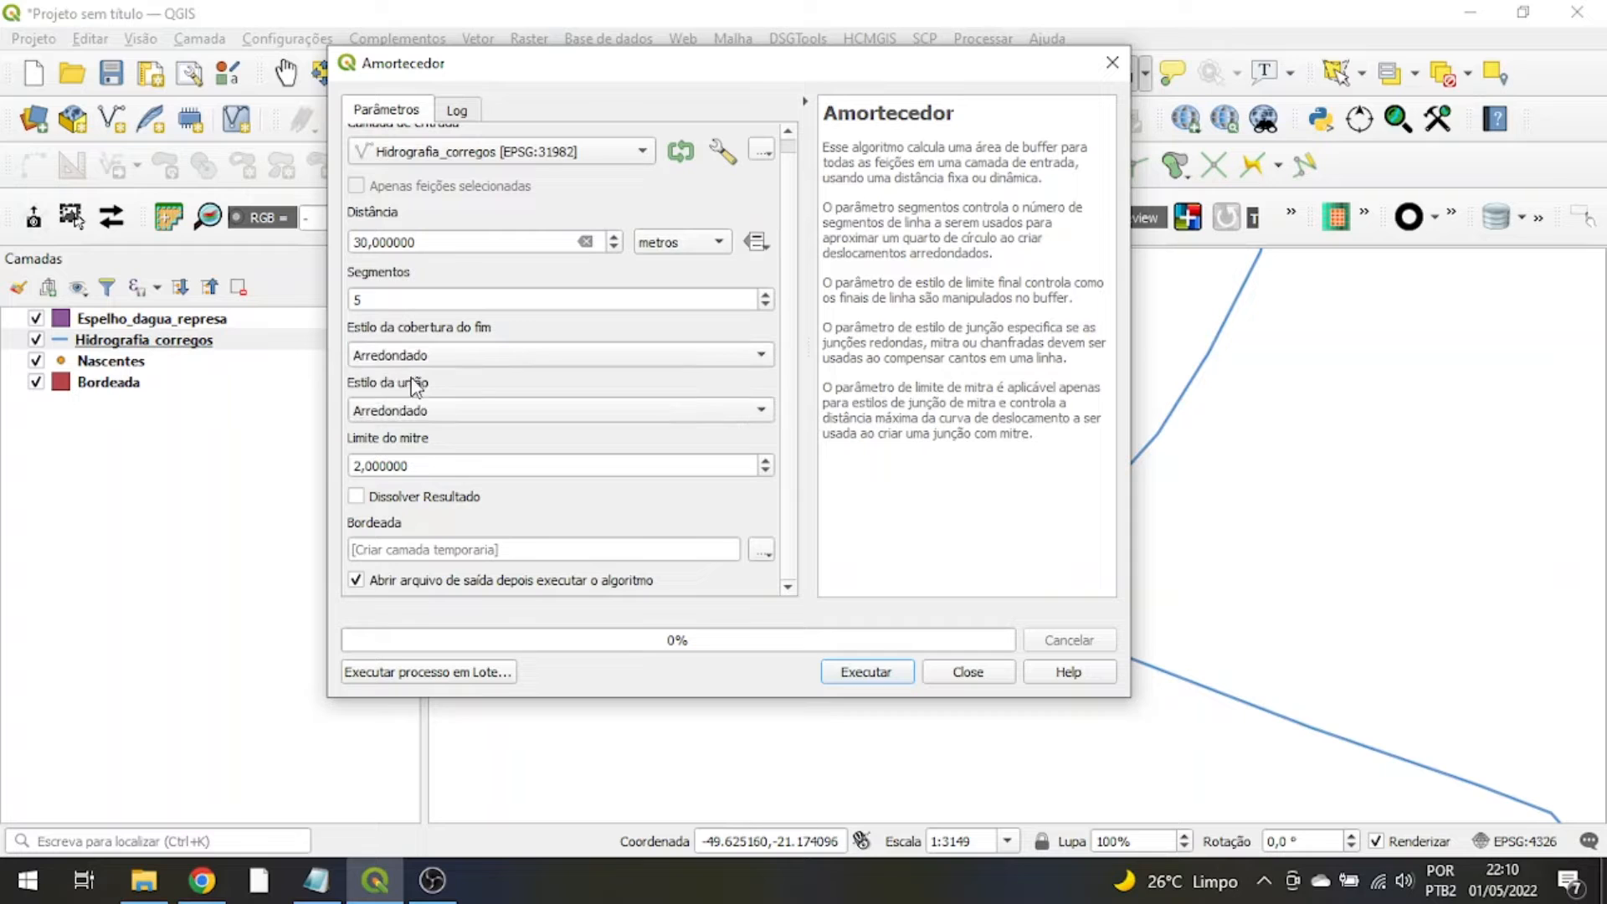
click(441, 410)
click(444, 412)
click(357, 497)
click(762, 552)
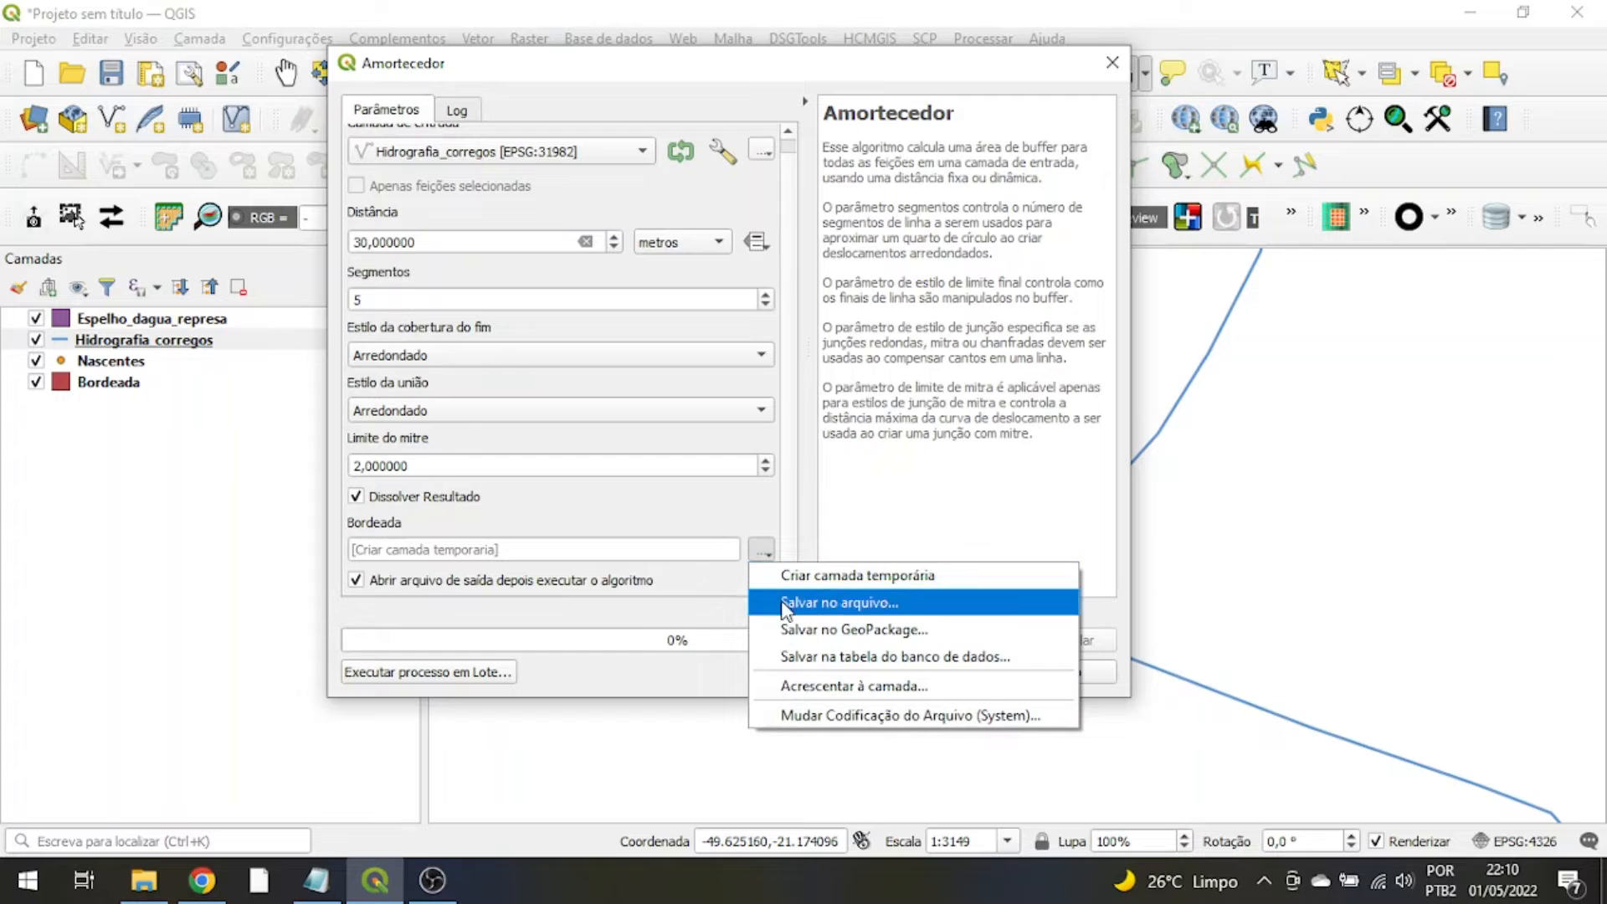
click(740, 512)
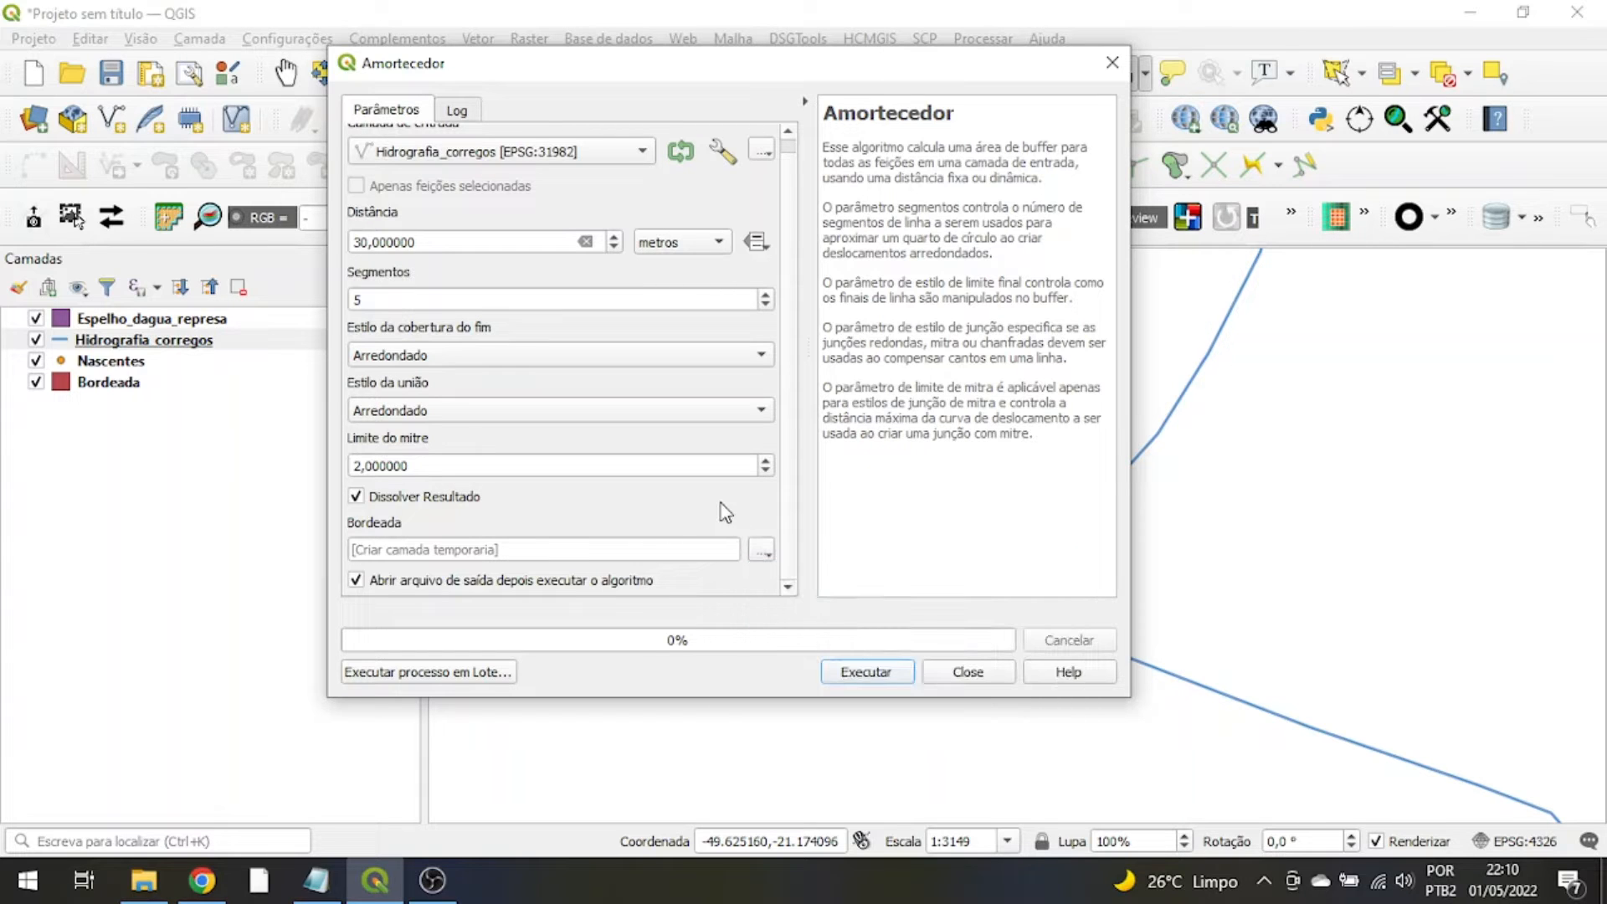
click(841, 675)
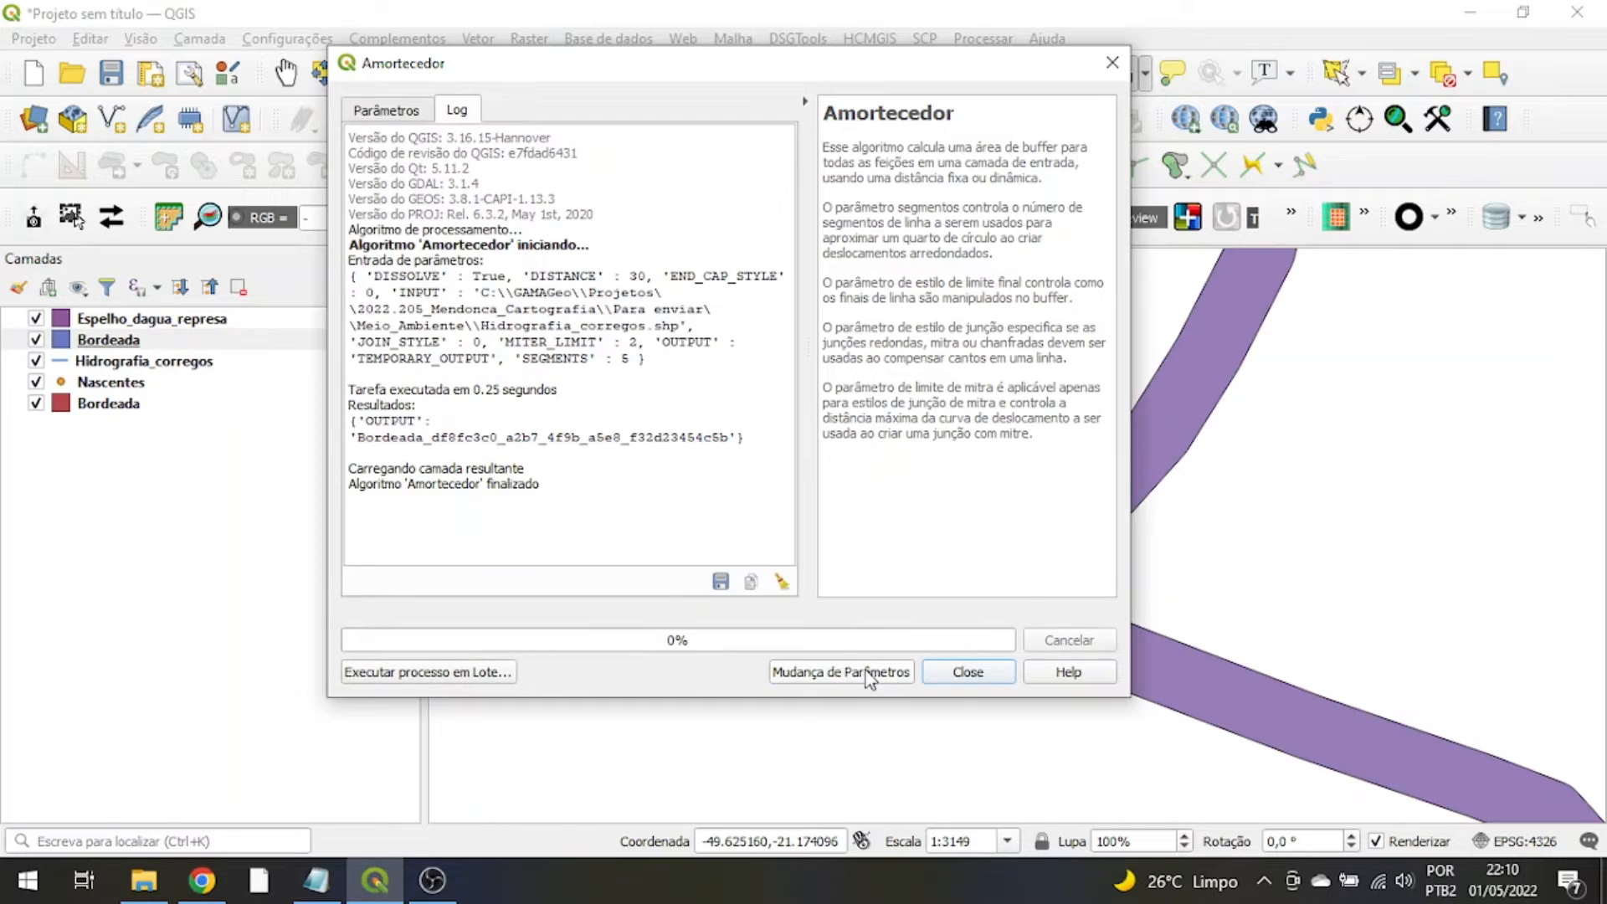
click(974, 676)
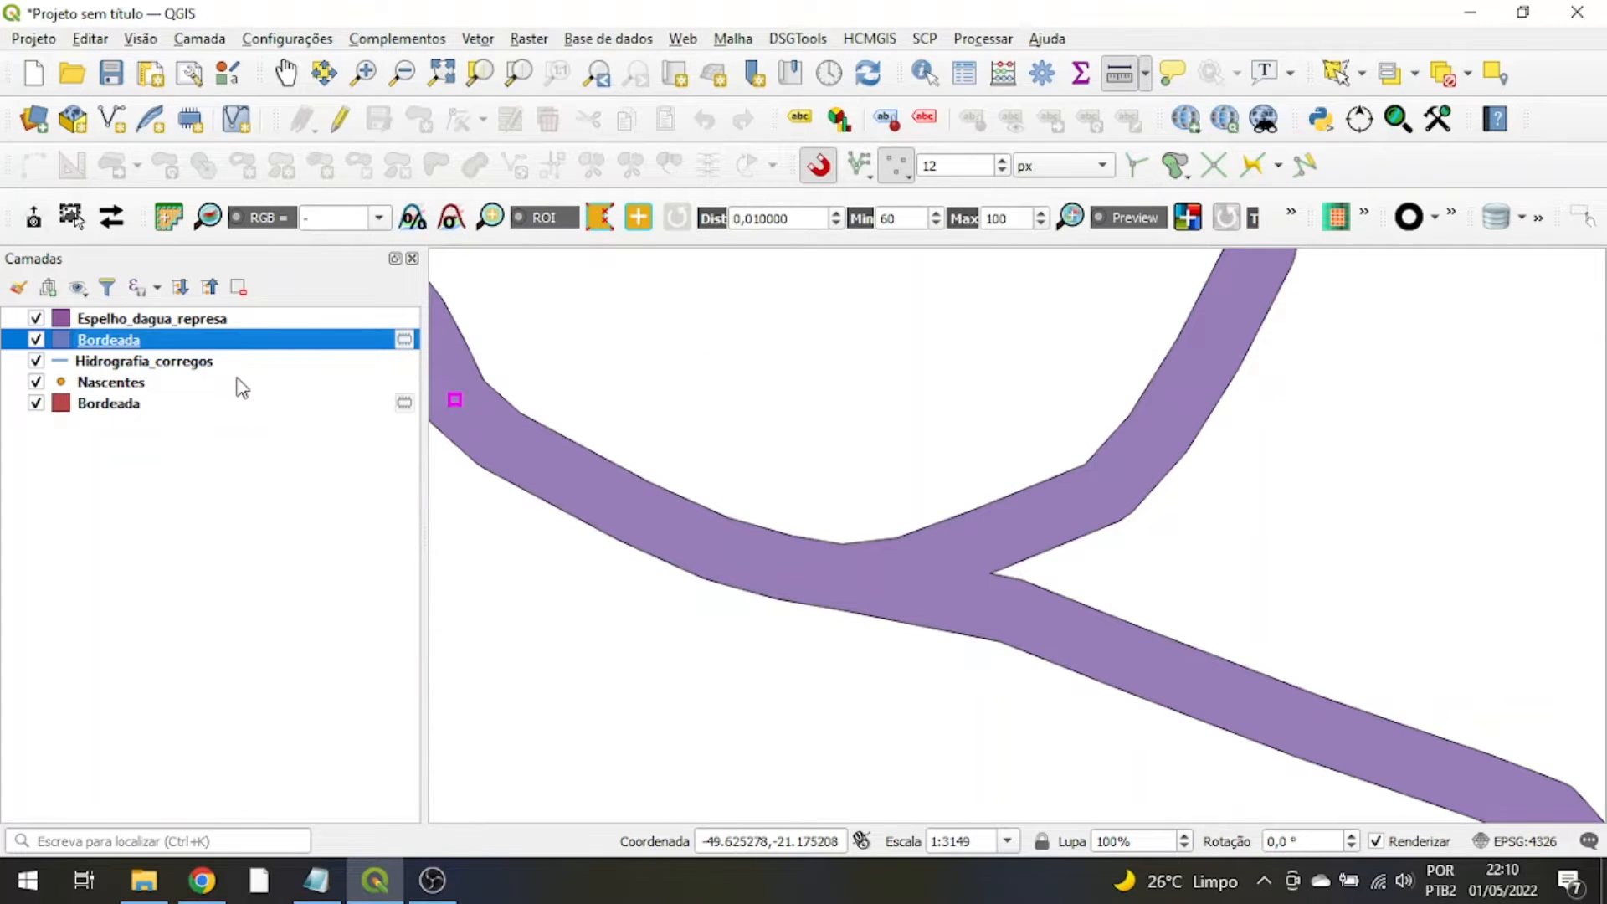
- Move the new stream buffer layer below Hidrografia_corregos and examine the dissolved polygons at the stream confluences
drag(207, 346, 220, 381)
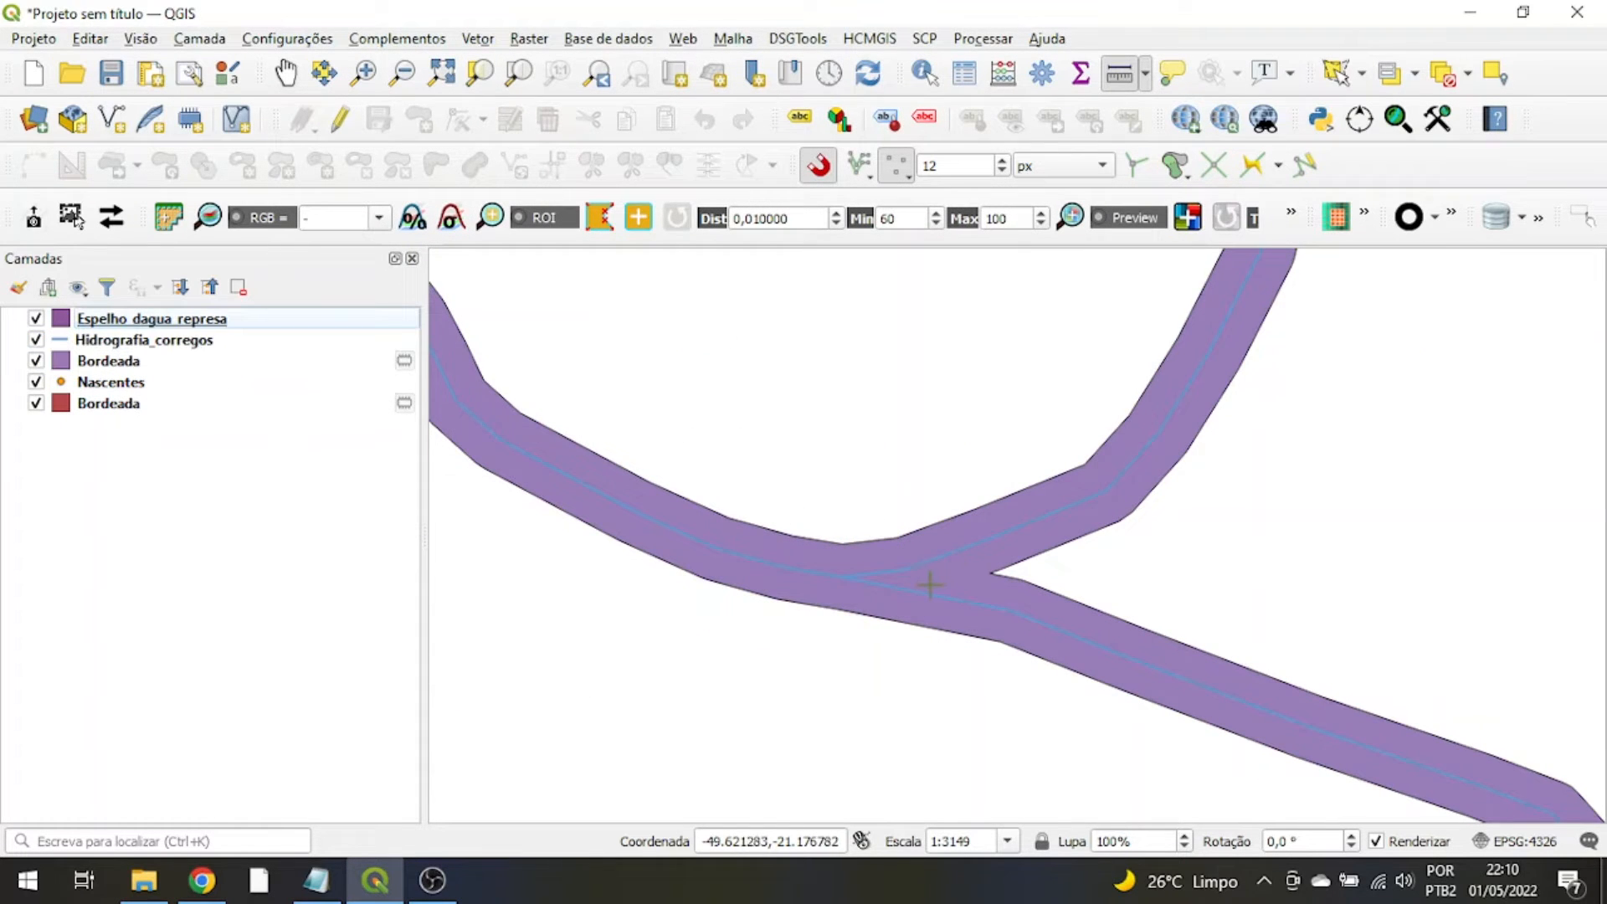
scroll(929, 583, up, 1)
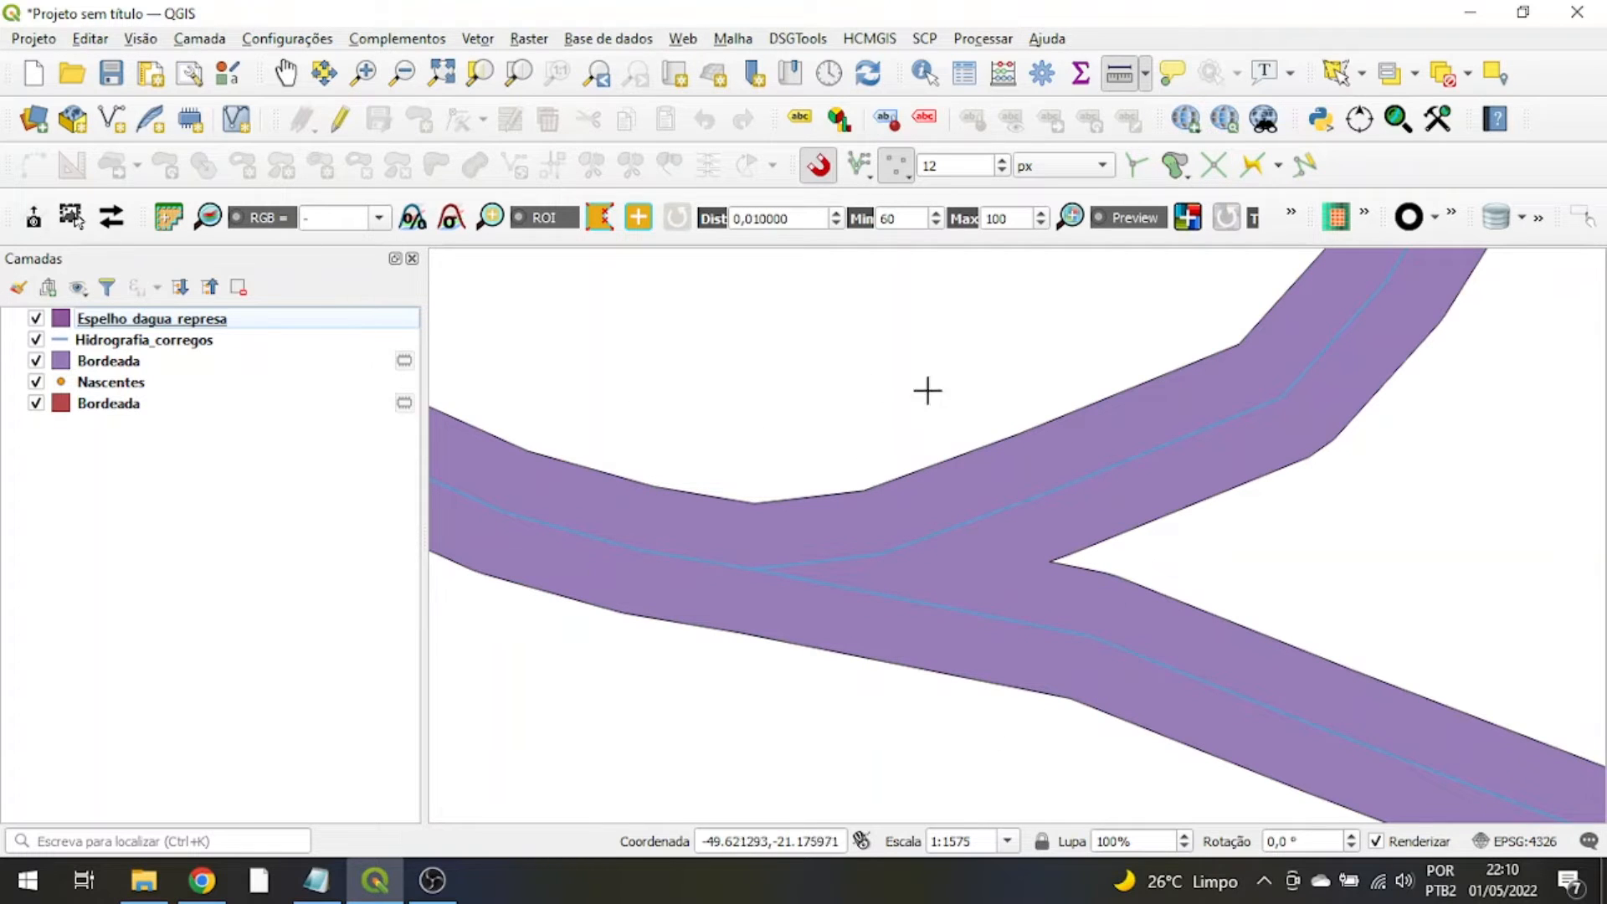
click(611, 588)
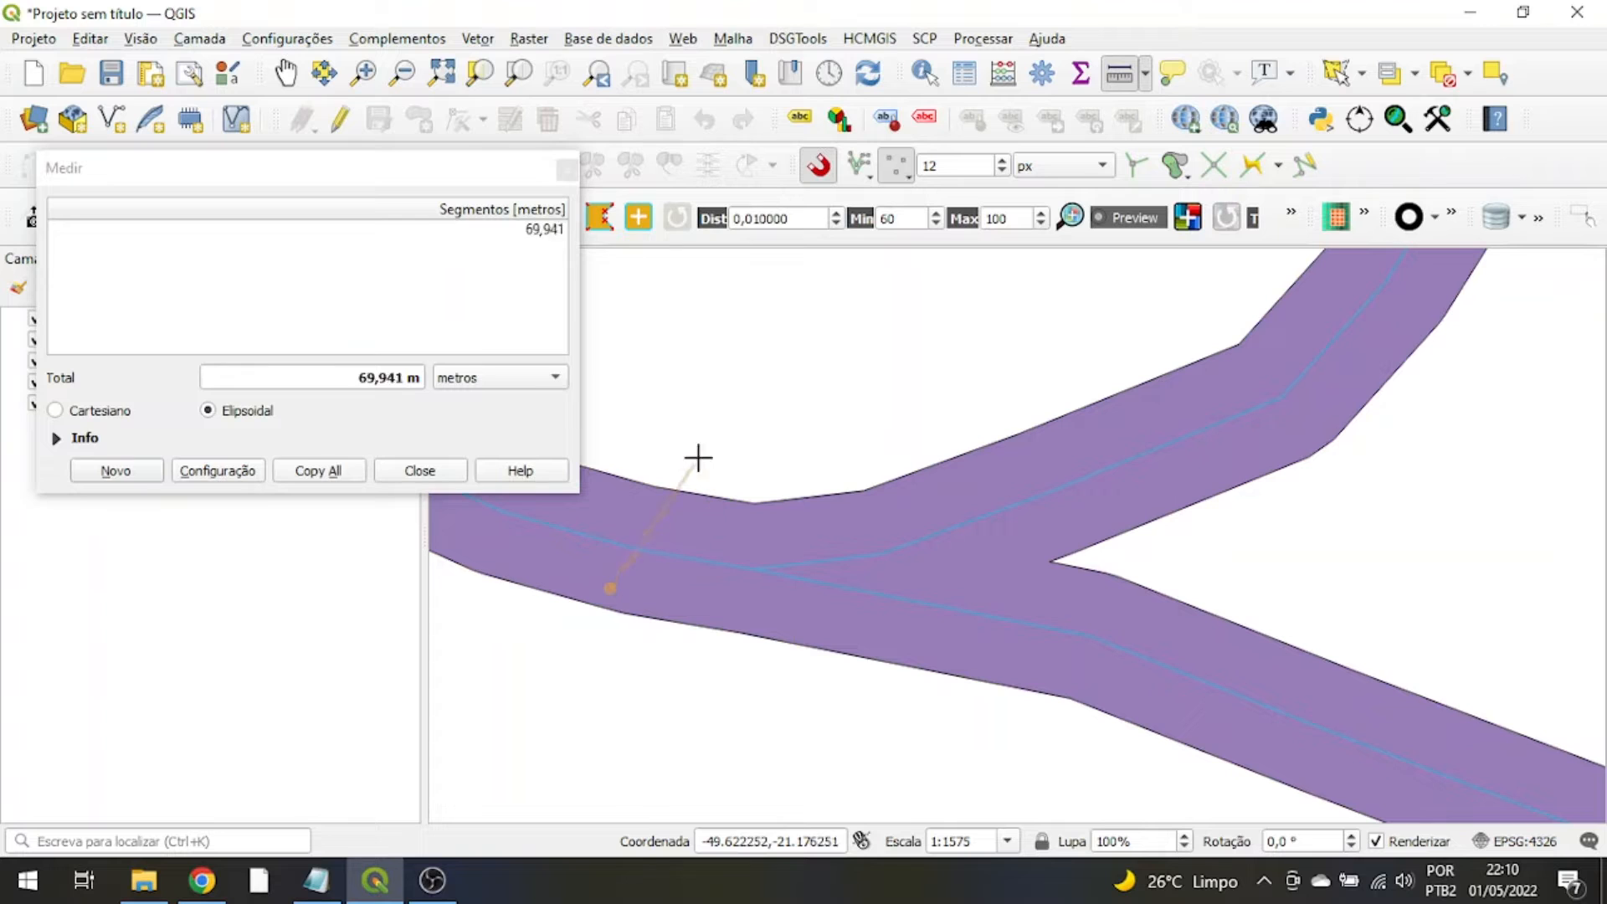
click(570, 172)
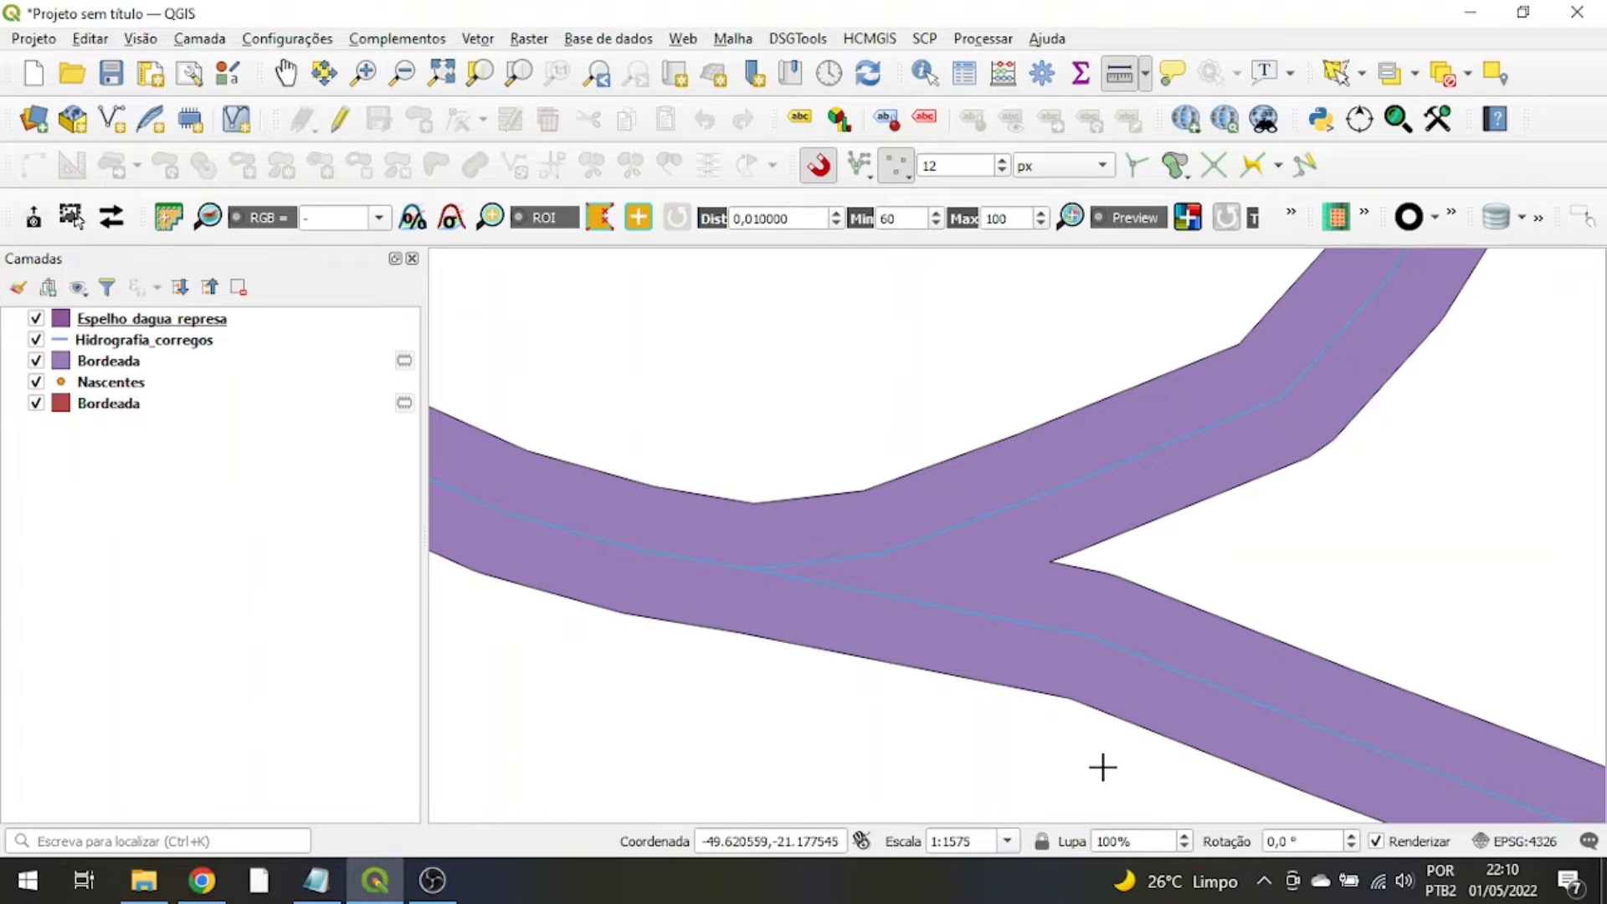
scroll(610, 609, down, 4)
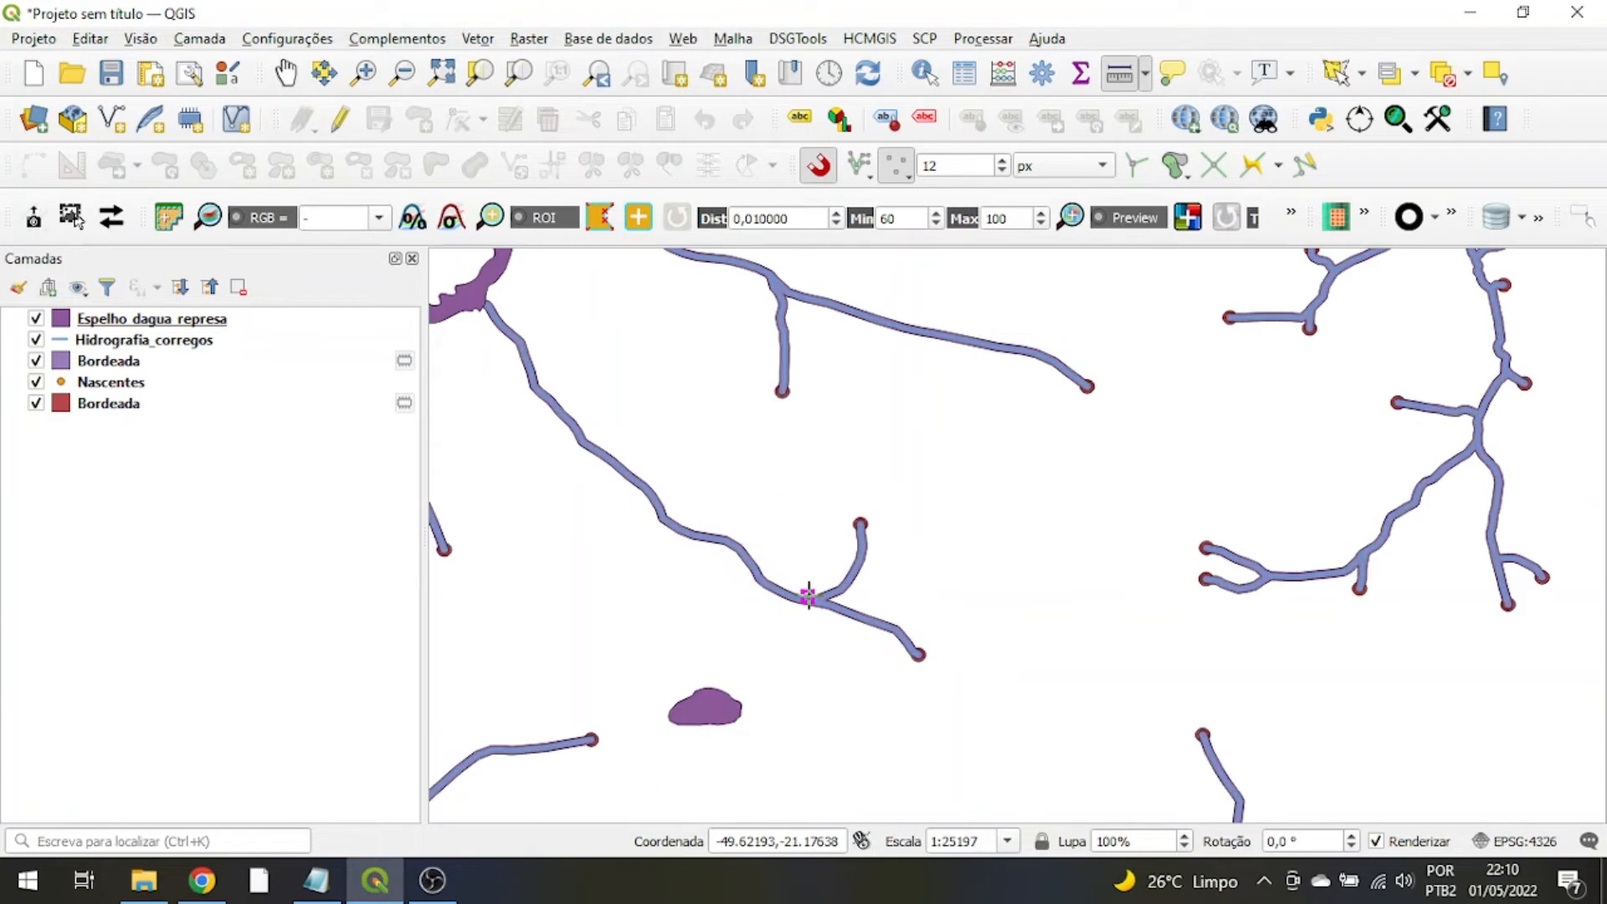
scroll(763, 434, up, 3)
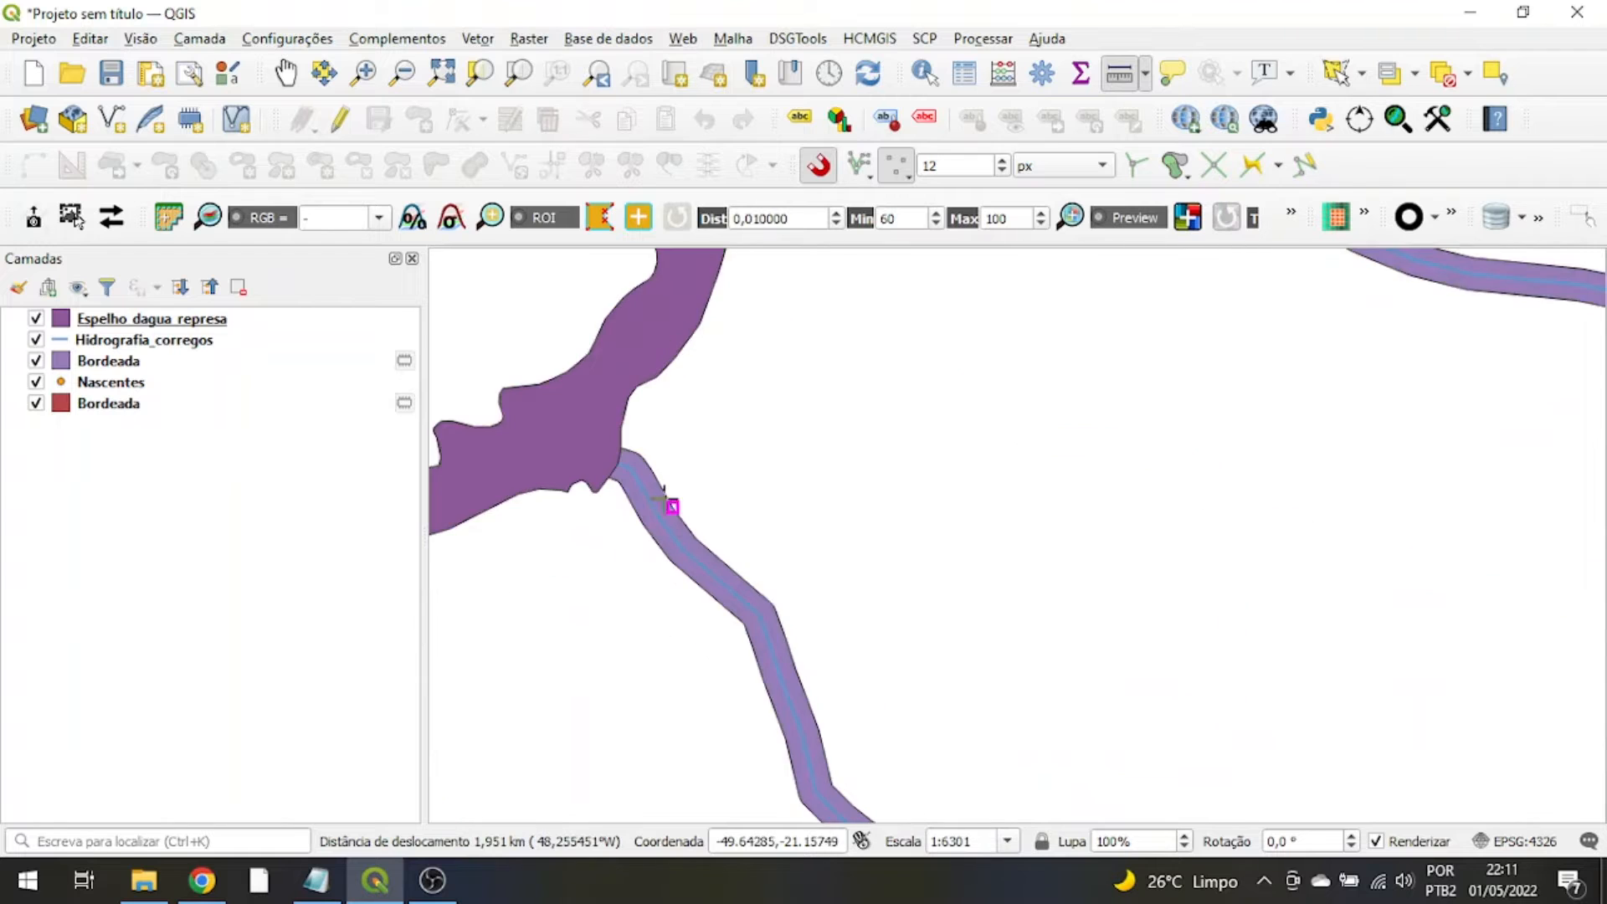
scroll(860, 466, up, 2)
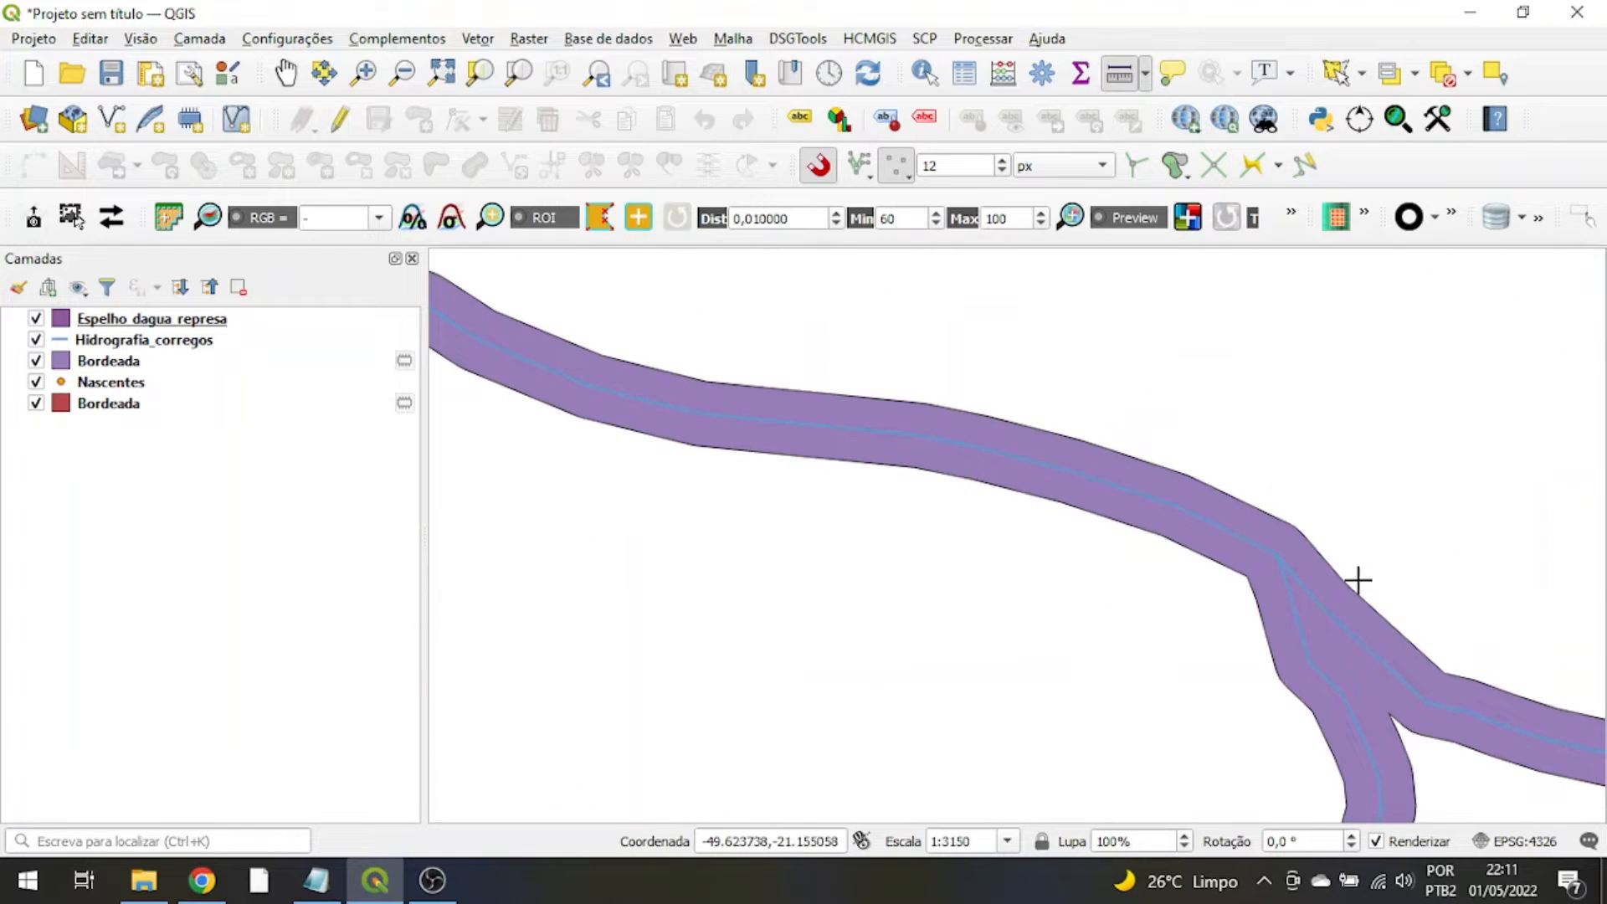
scroll(1358, 580, down, 2)
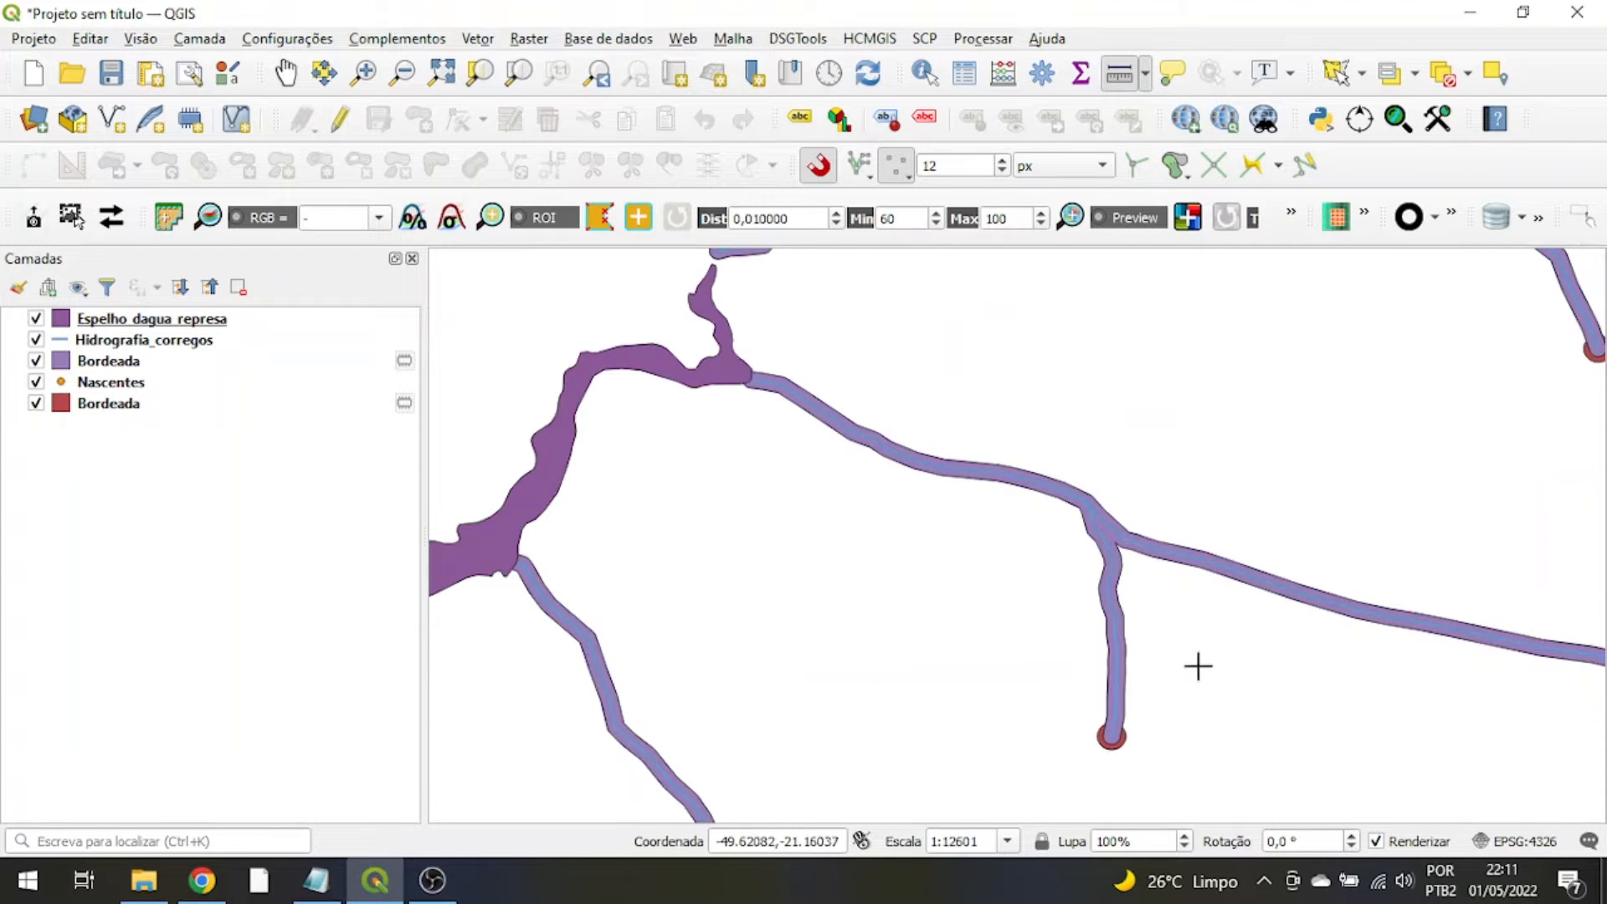
- Select the dissolved feature in the stream buffer layer and examine its extent across the stream network
click(100, 367)
click(1361, 75)
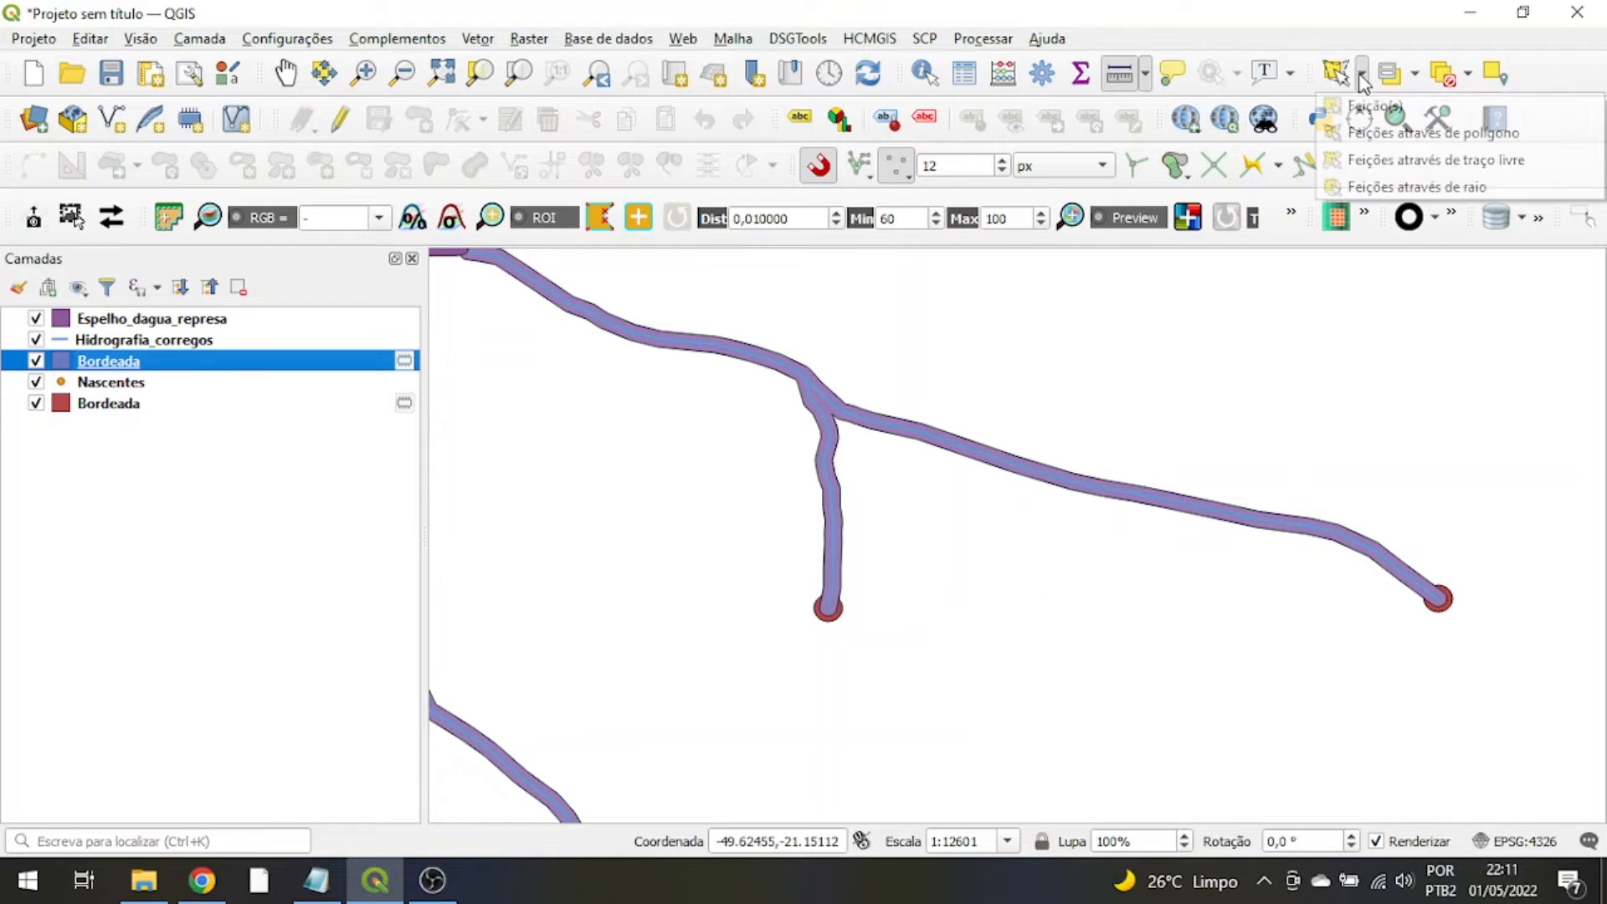
click(1367, 108)
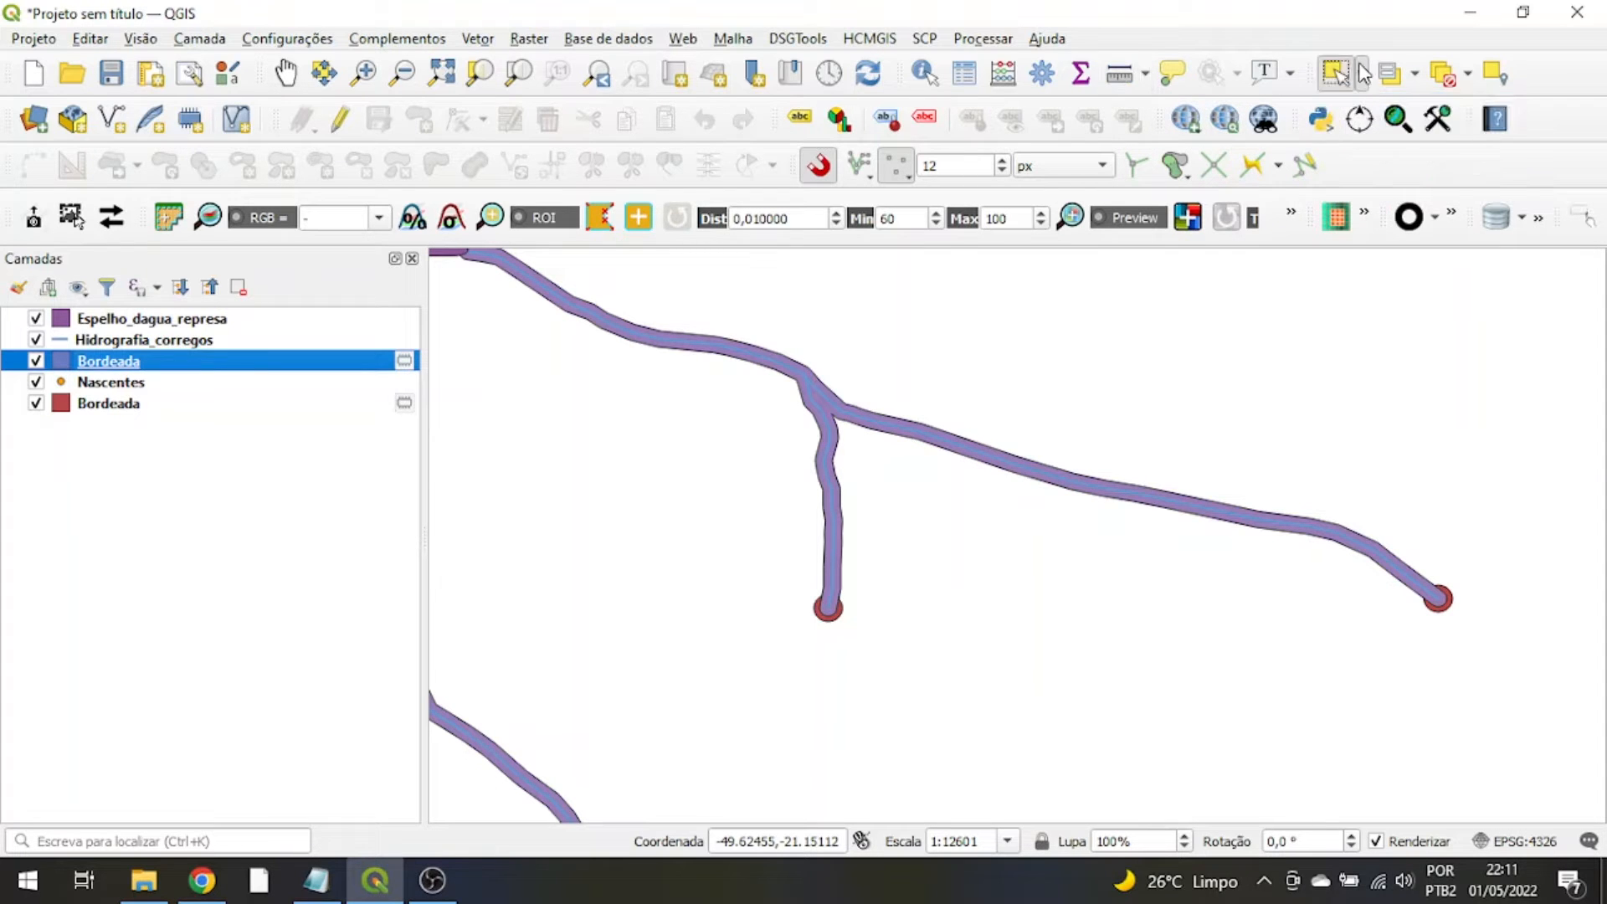
click(821, 384)
scroll(929, 399, down, 2)
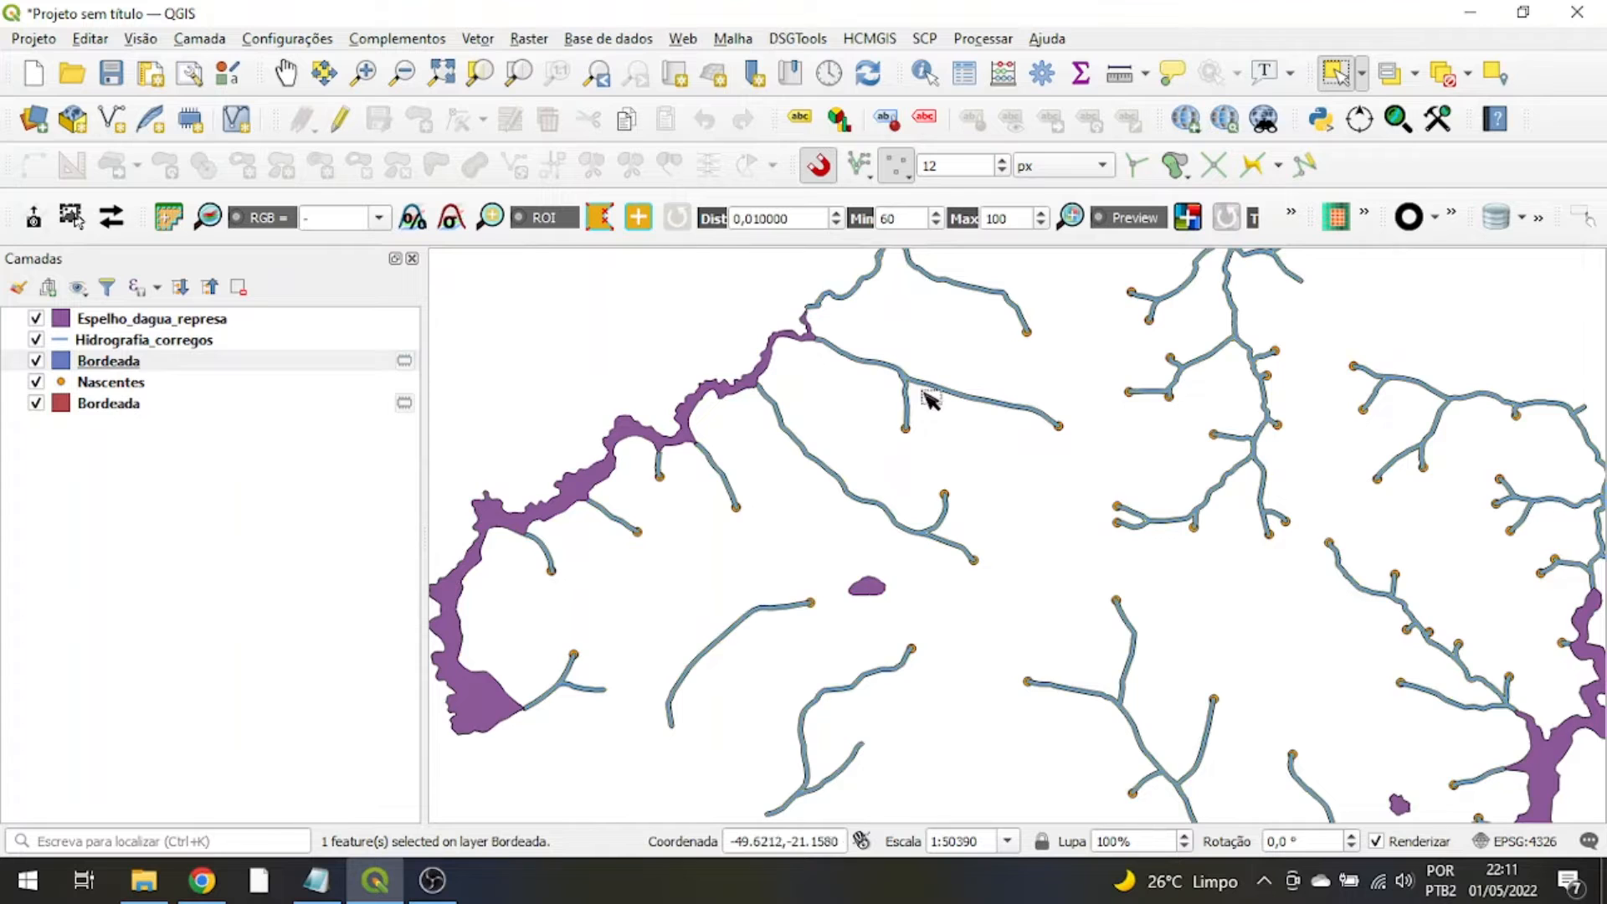
scroll(907, 564, up, 2)
scroll(896, 549, down, 1)
drag(1215, 572, 648, 554)
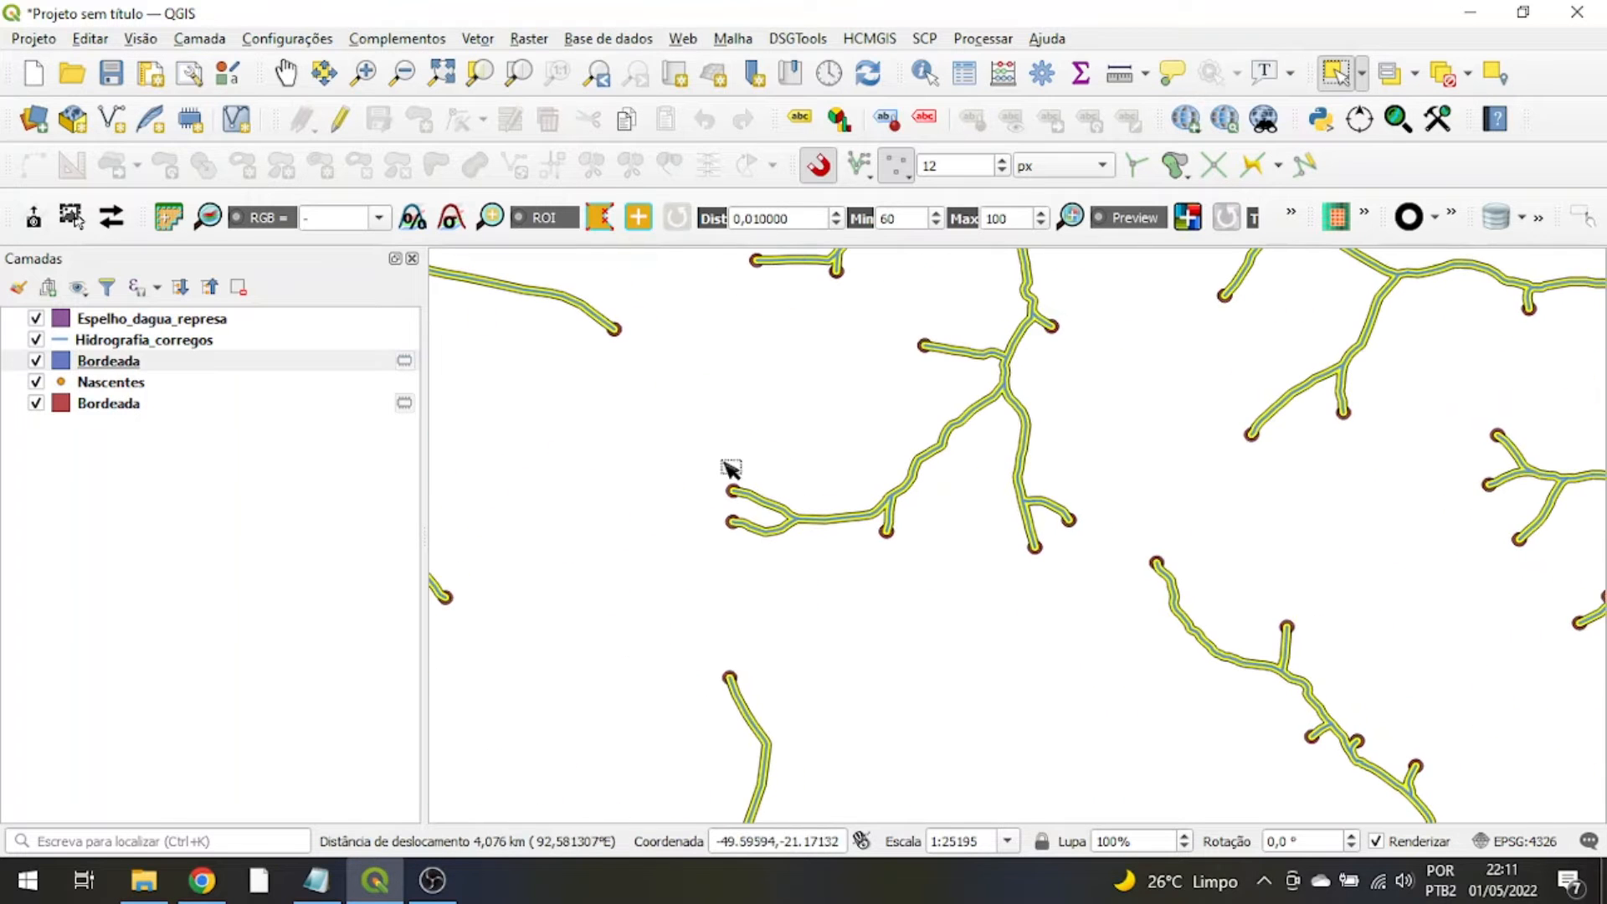
- Inspect the stream buffer layer's attribute table, then clear the feature selection
right_click(85, 366)
click(144, 292)
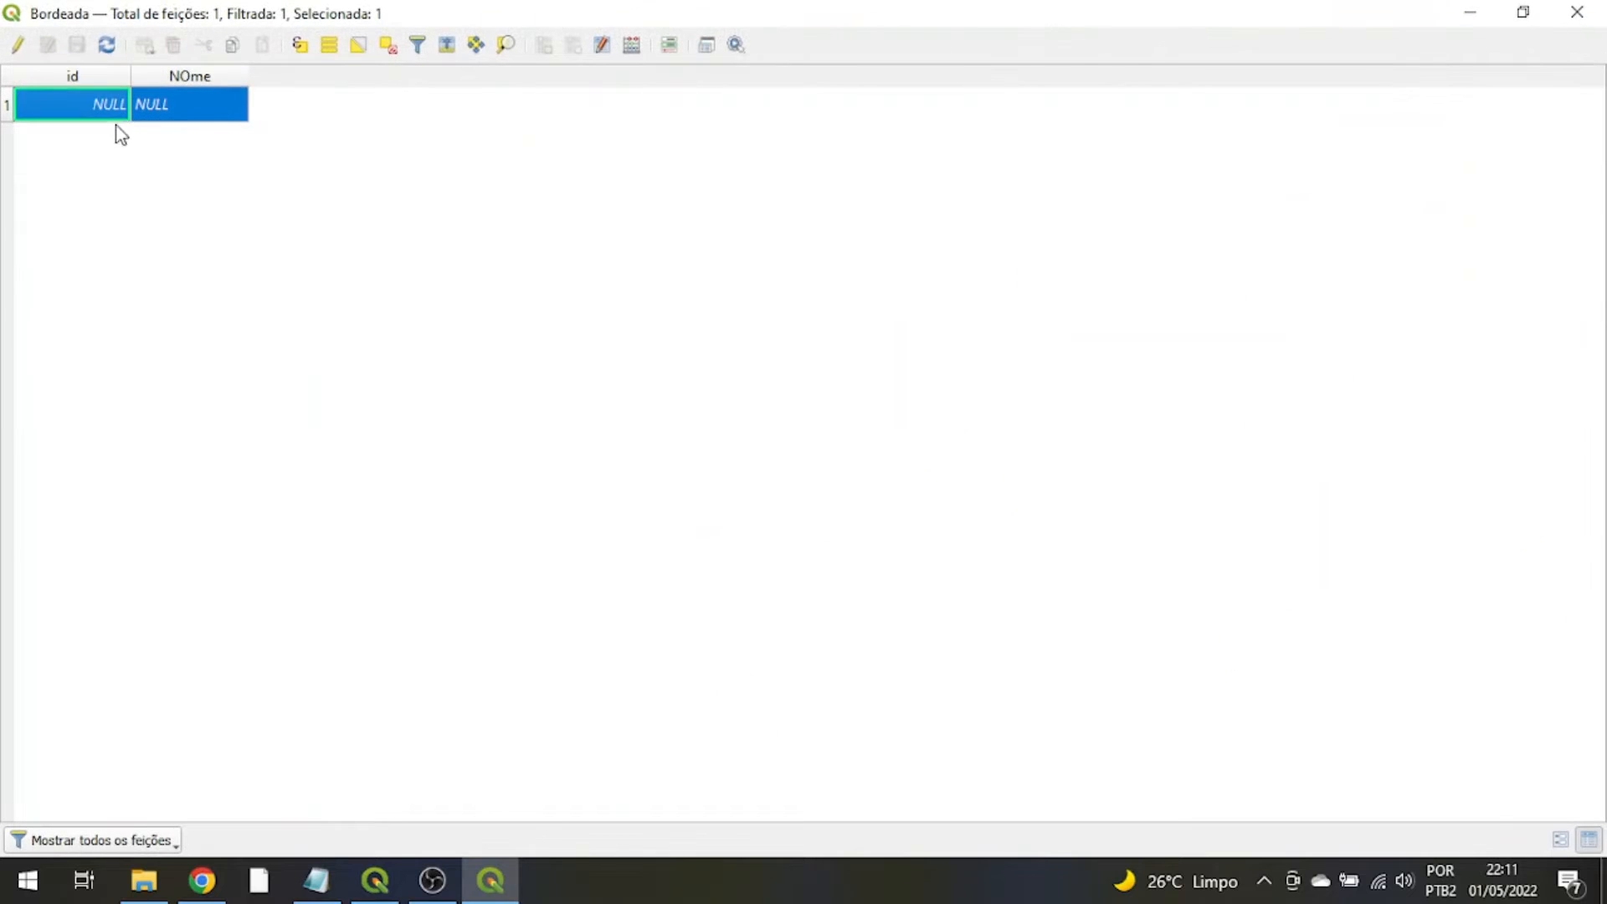
click(1577, 11)
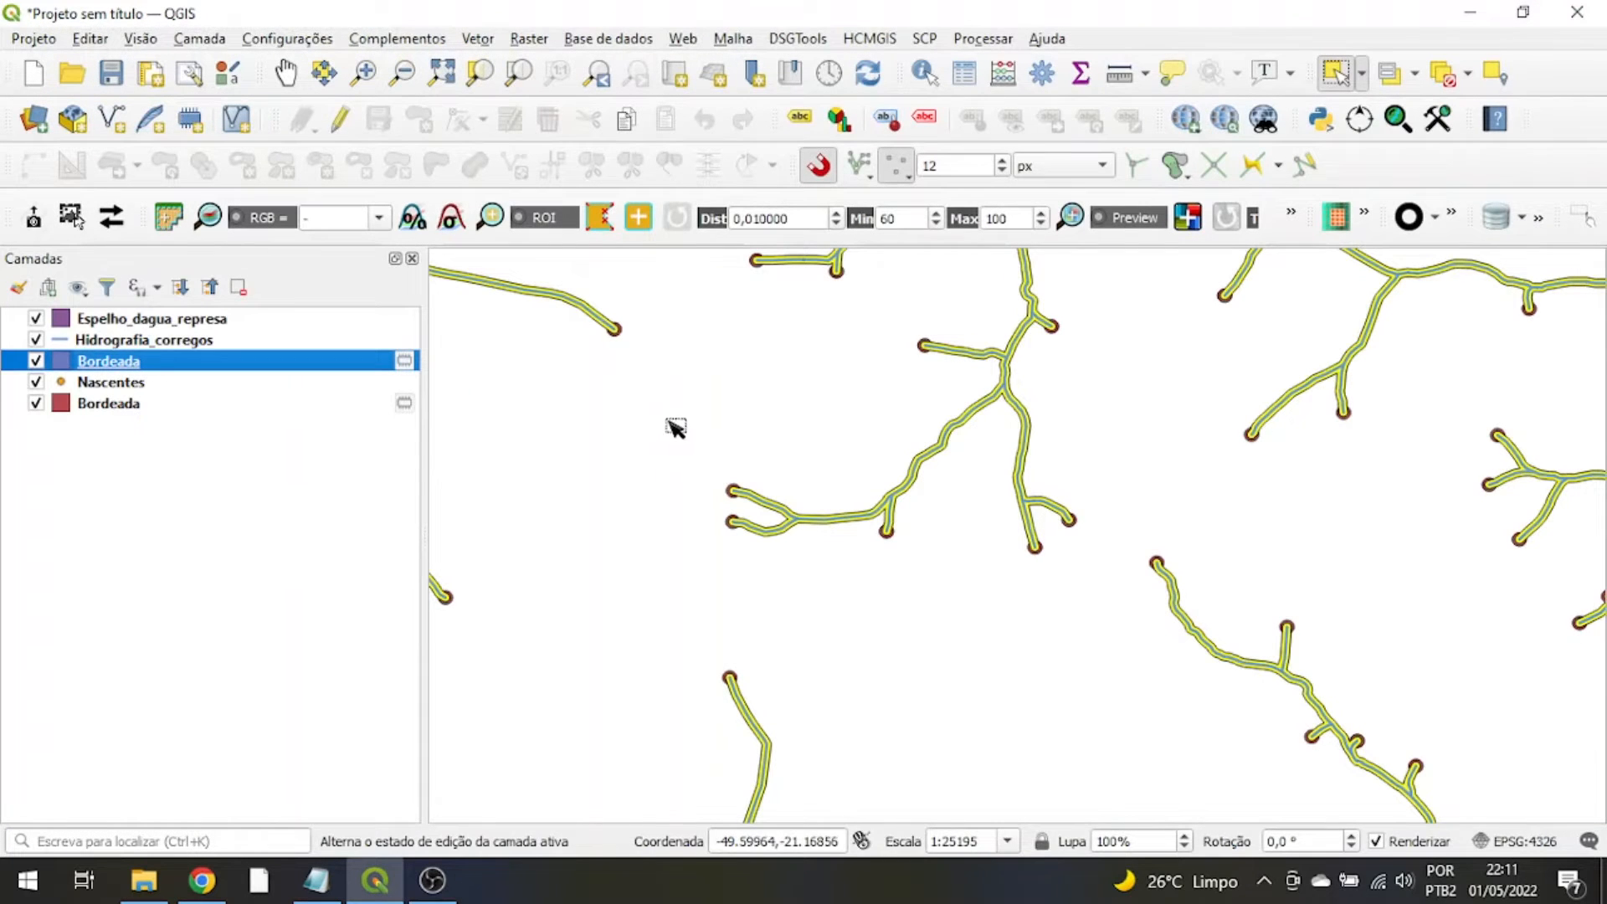
click(1442, 74)
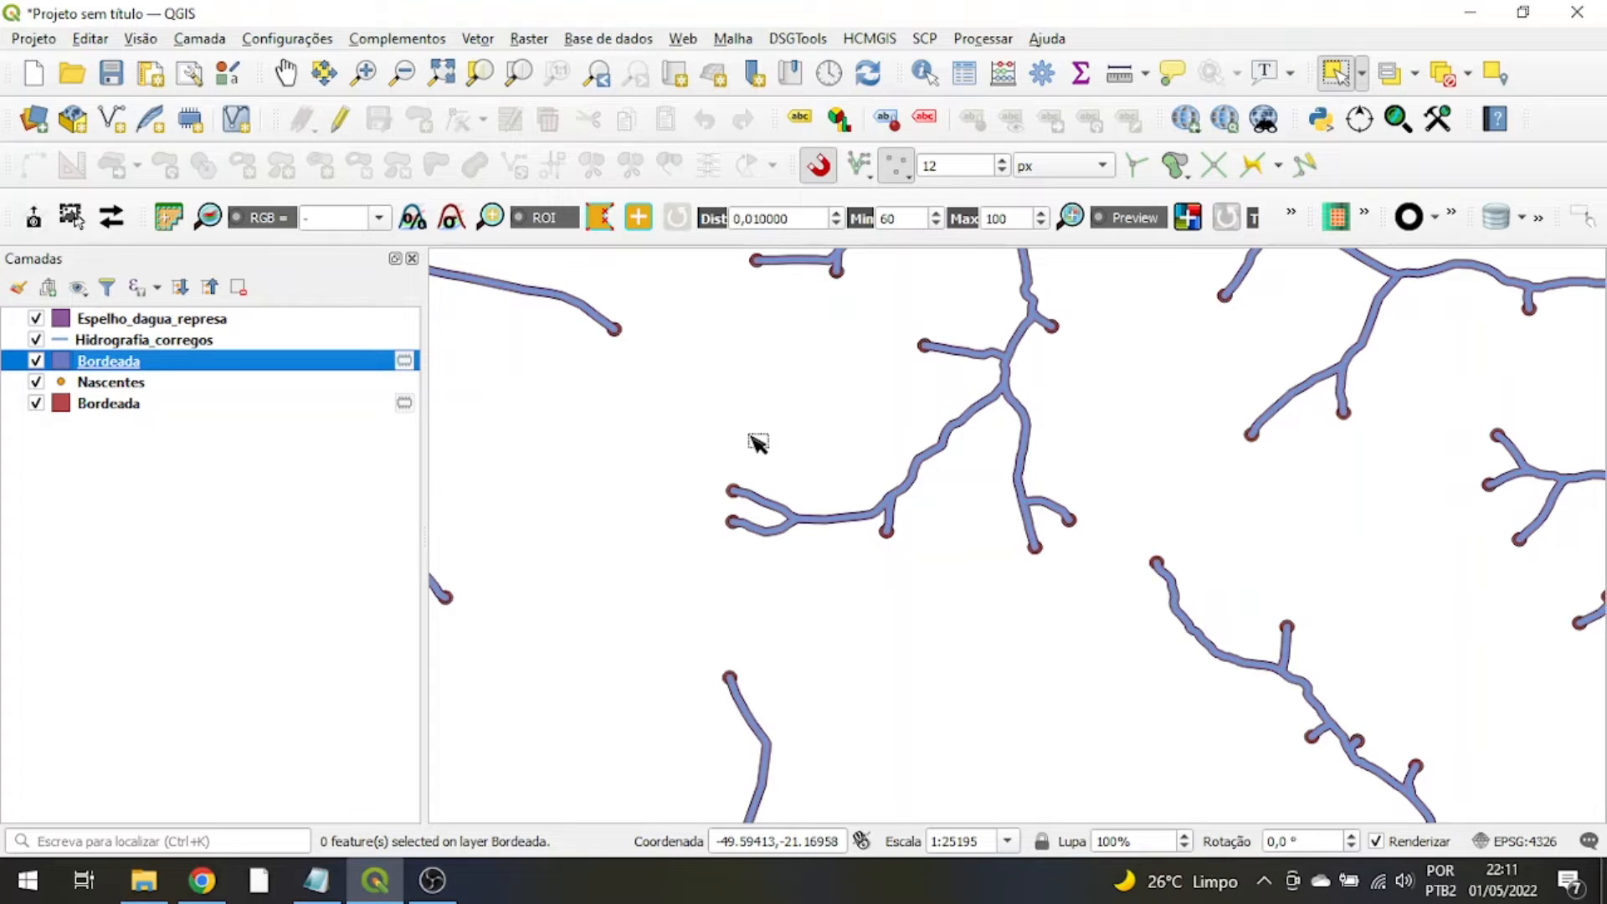
- Make Espelho_dagua_represa the active layer and open the Amortecedor geoprocessing tool for it
scroll(780, 534, up, 1)
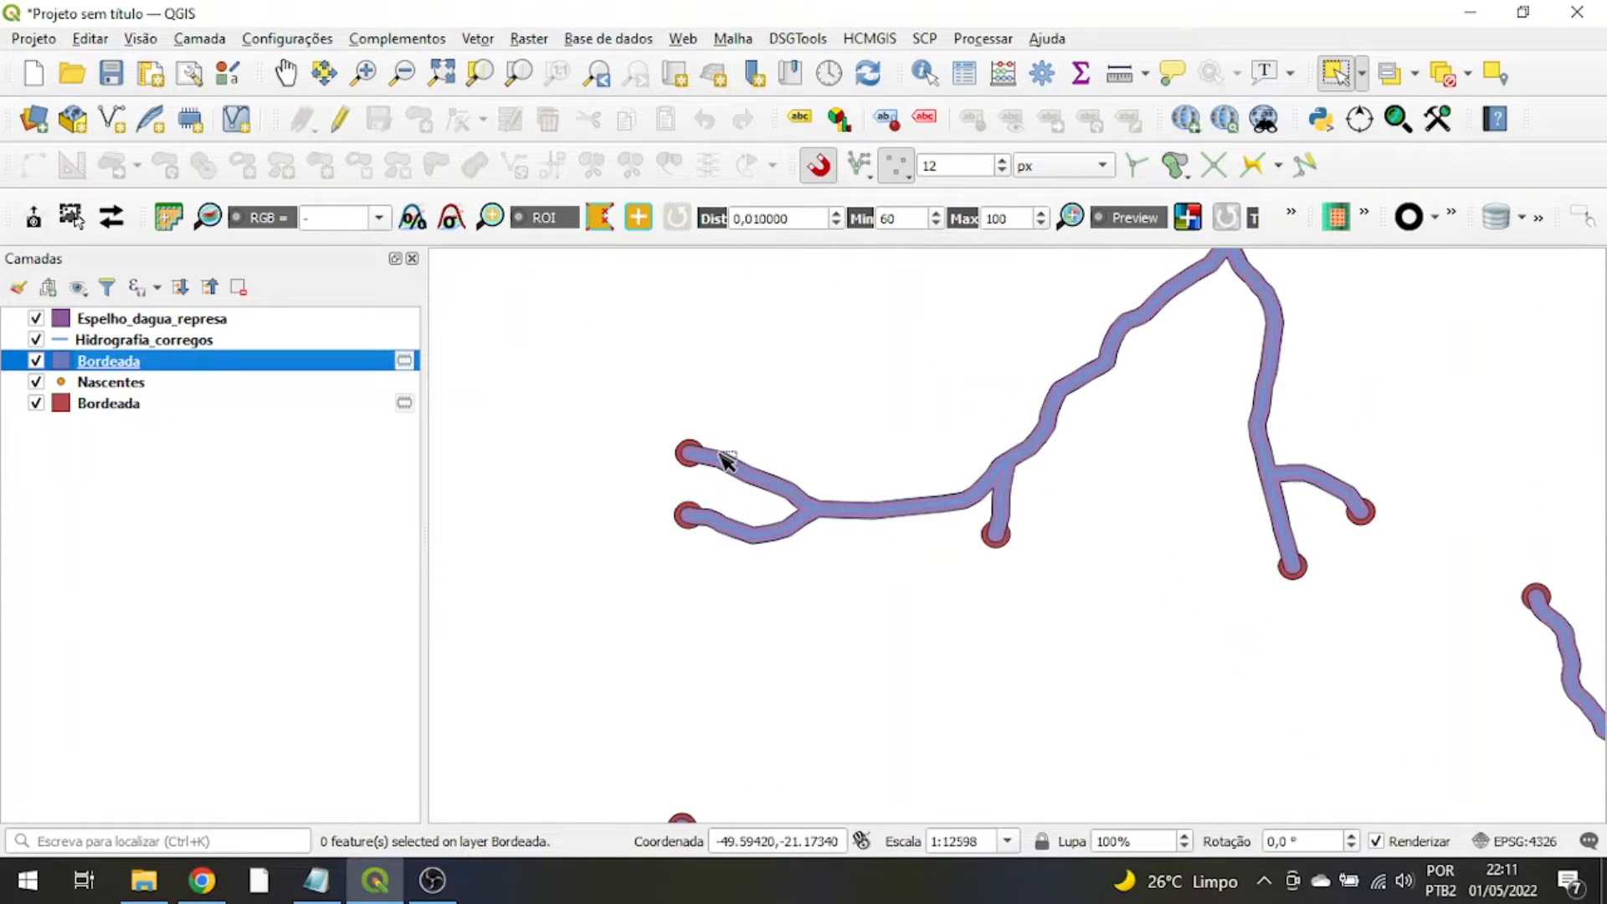
scroll(1007, 477, down, 2)
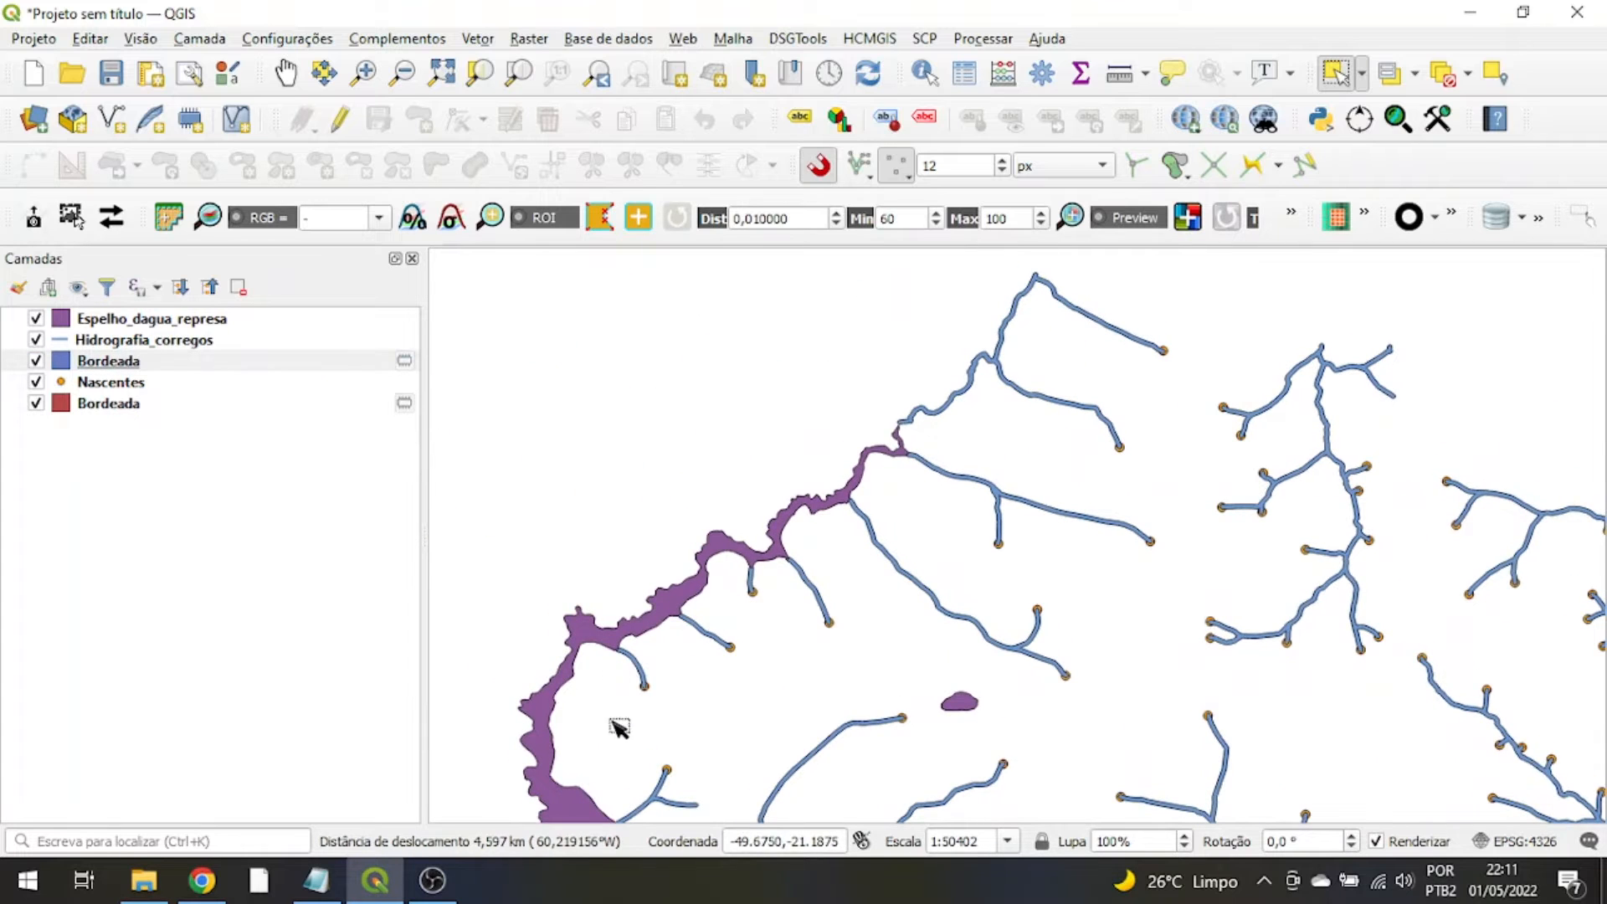
drag(610, 728, 588, 387)
scroll(513, 429, up, 1)
click(159, 319)
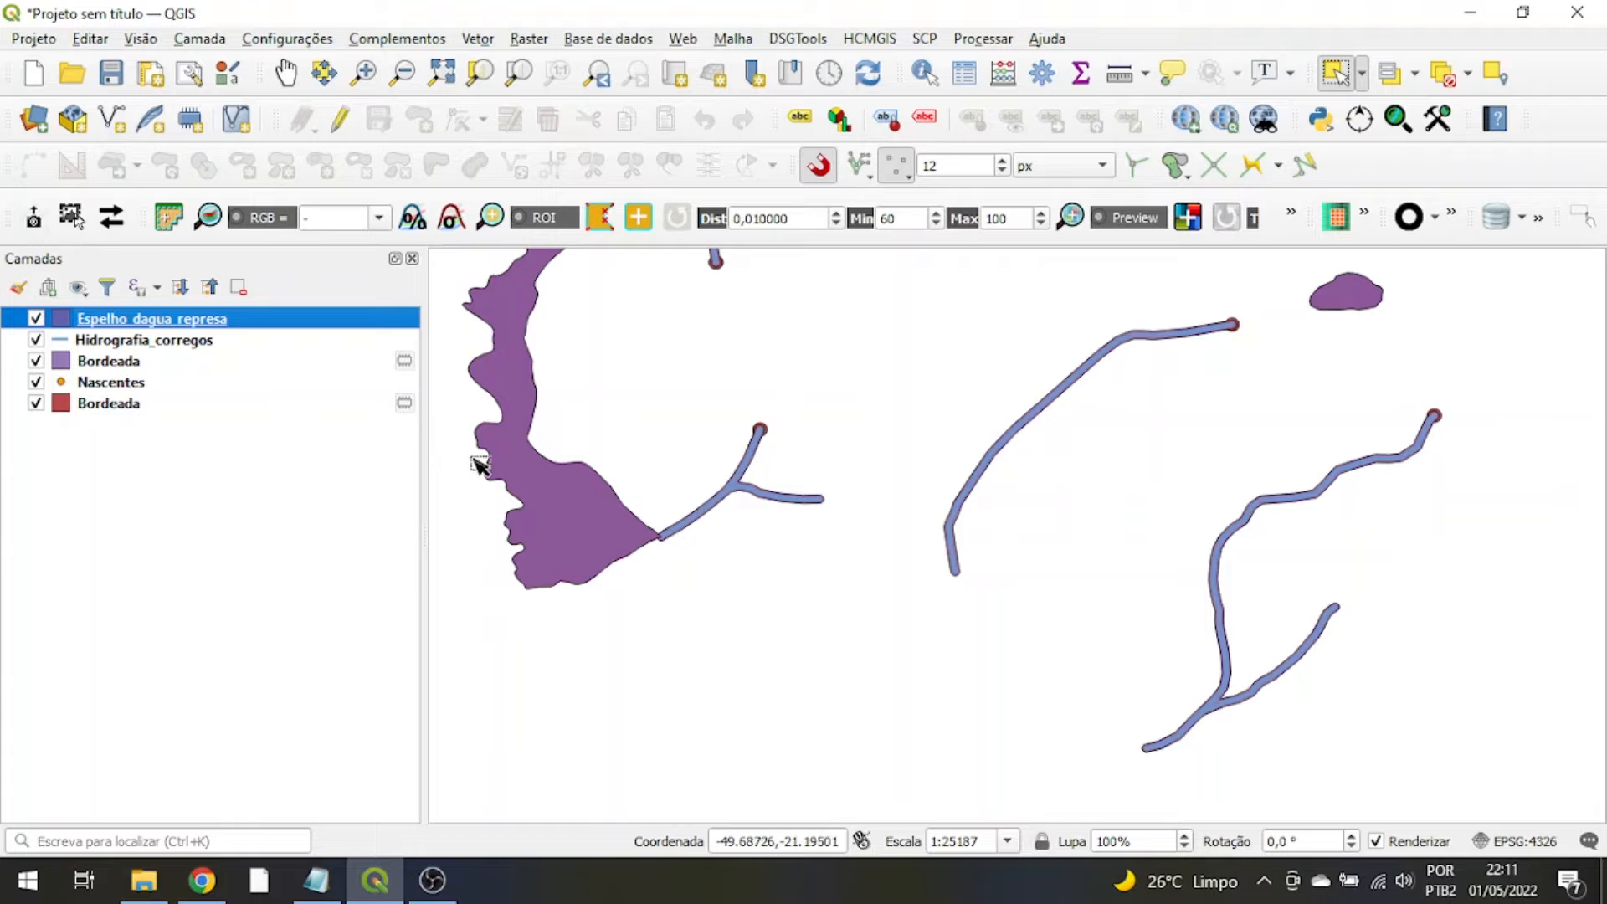
drag(576, 419, 823, 433)
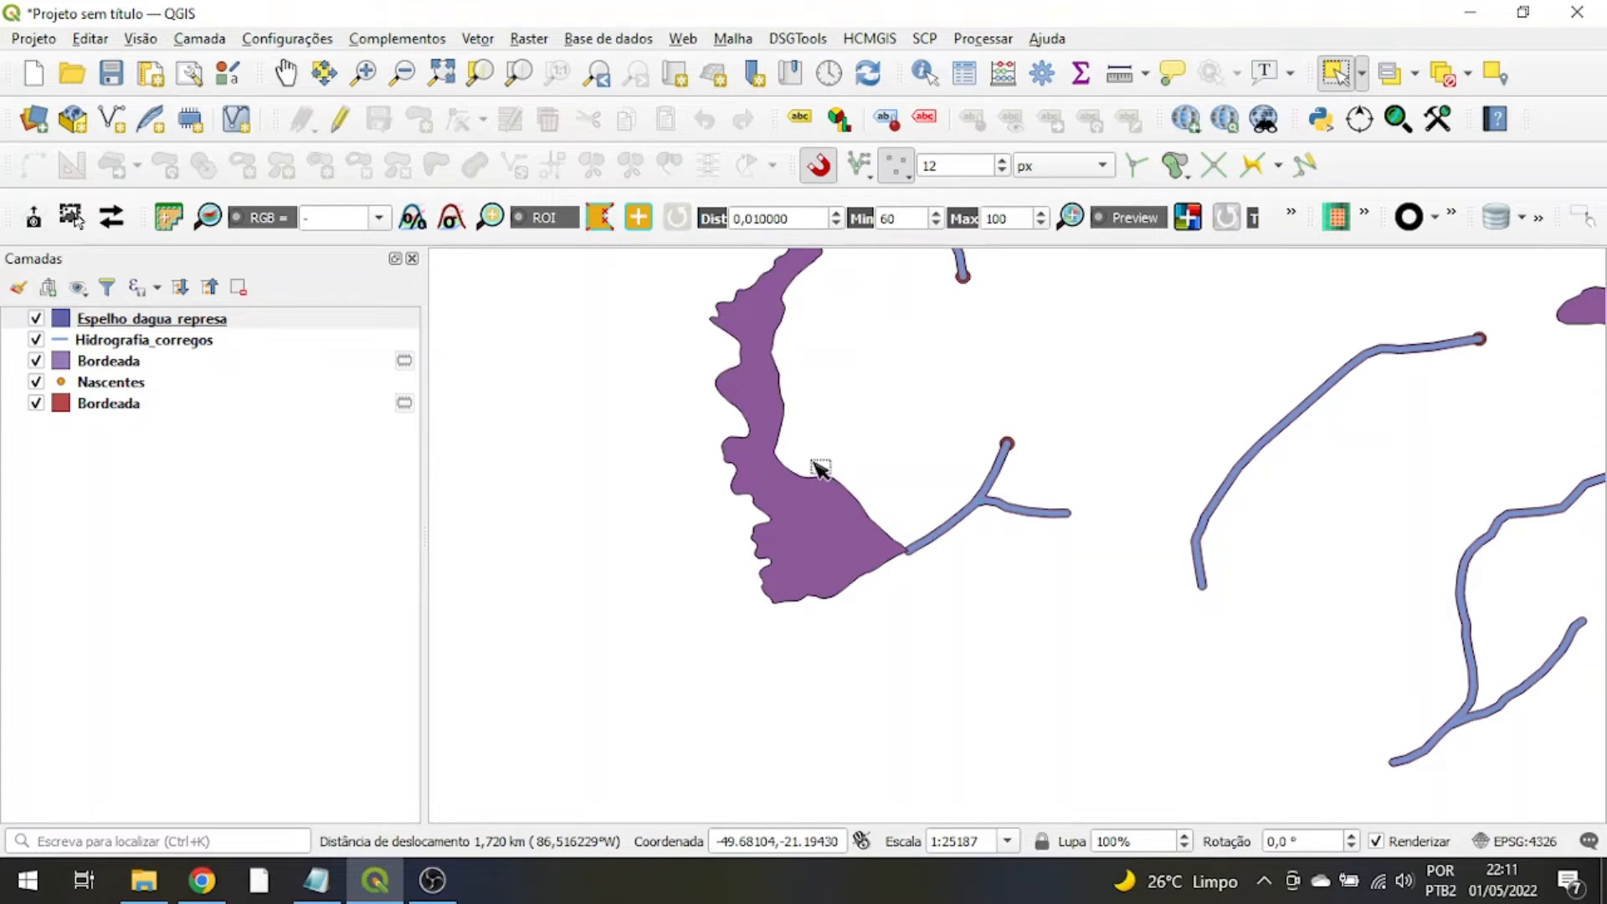
click(477, 39)
mouse_move(511, 91)
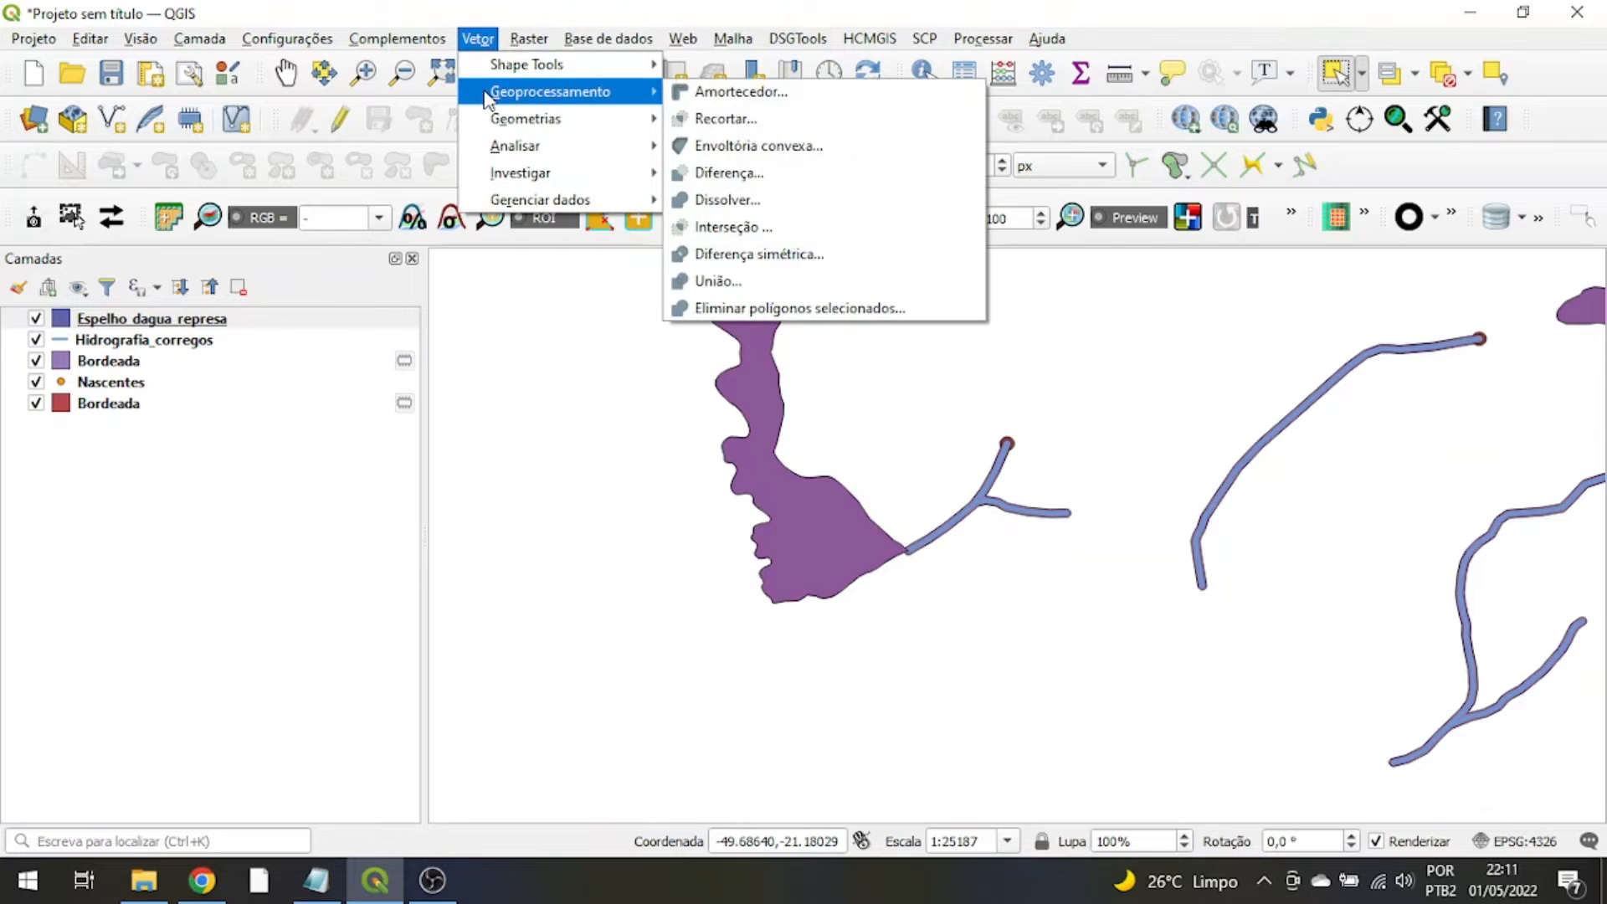
click(714, 100)
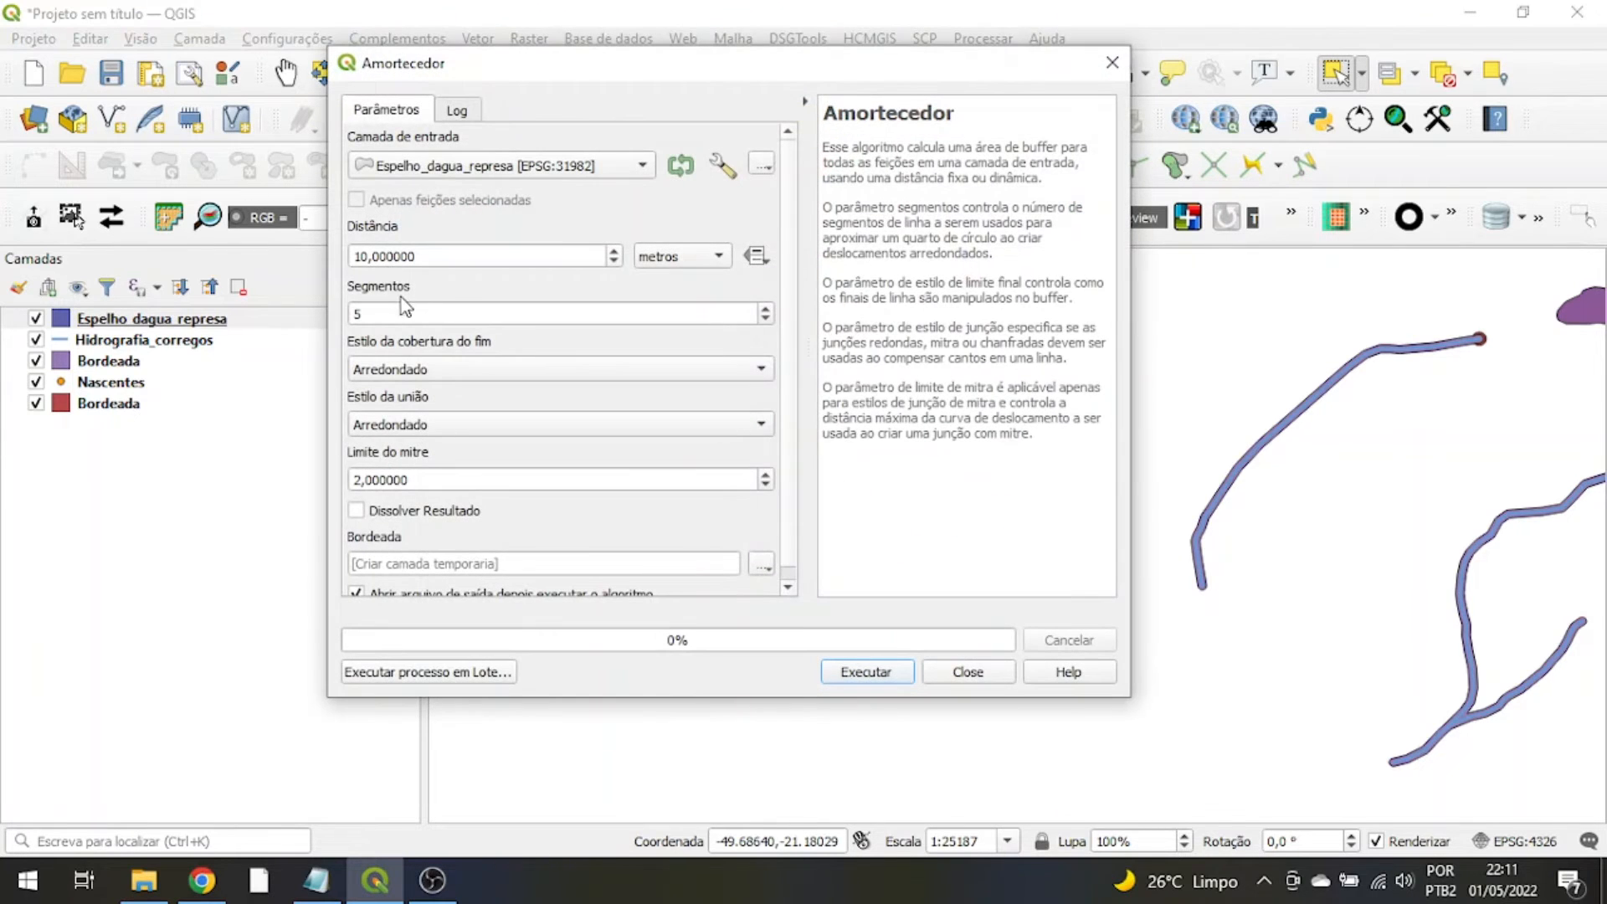
- Create a dissolved 100-metre buffer of Espelho_dagua_represa in a temporary layer, then close the tool
click(366, 255)
text(0)
click(442, 166)
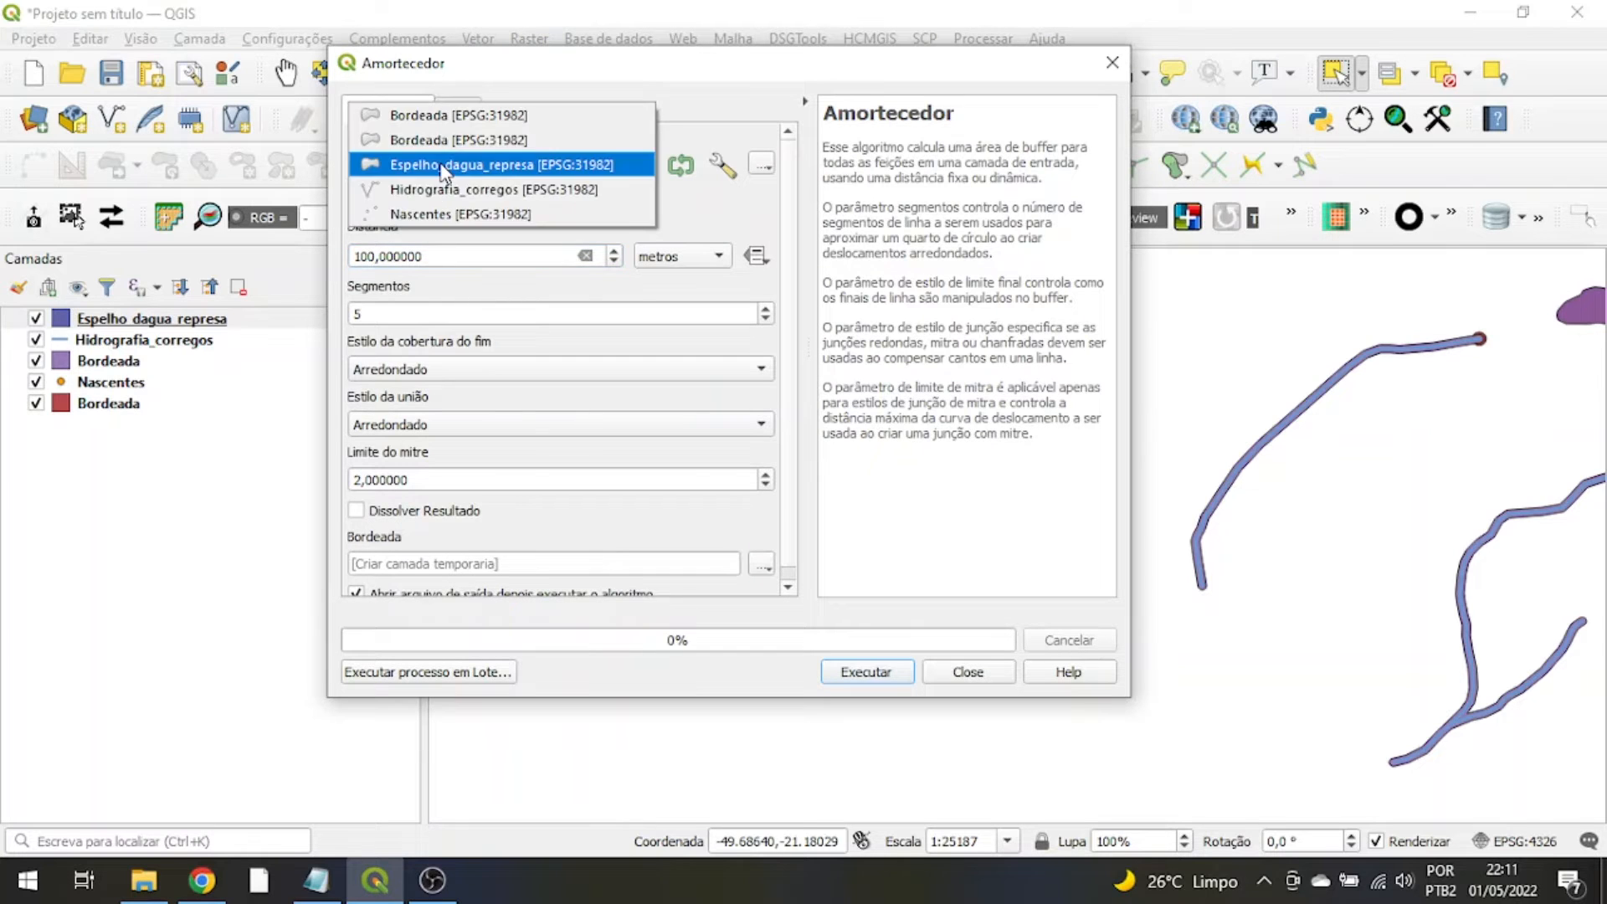
click(441, 167)
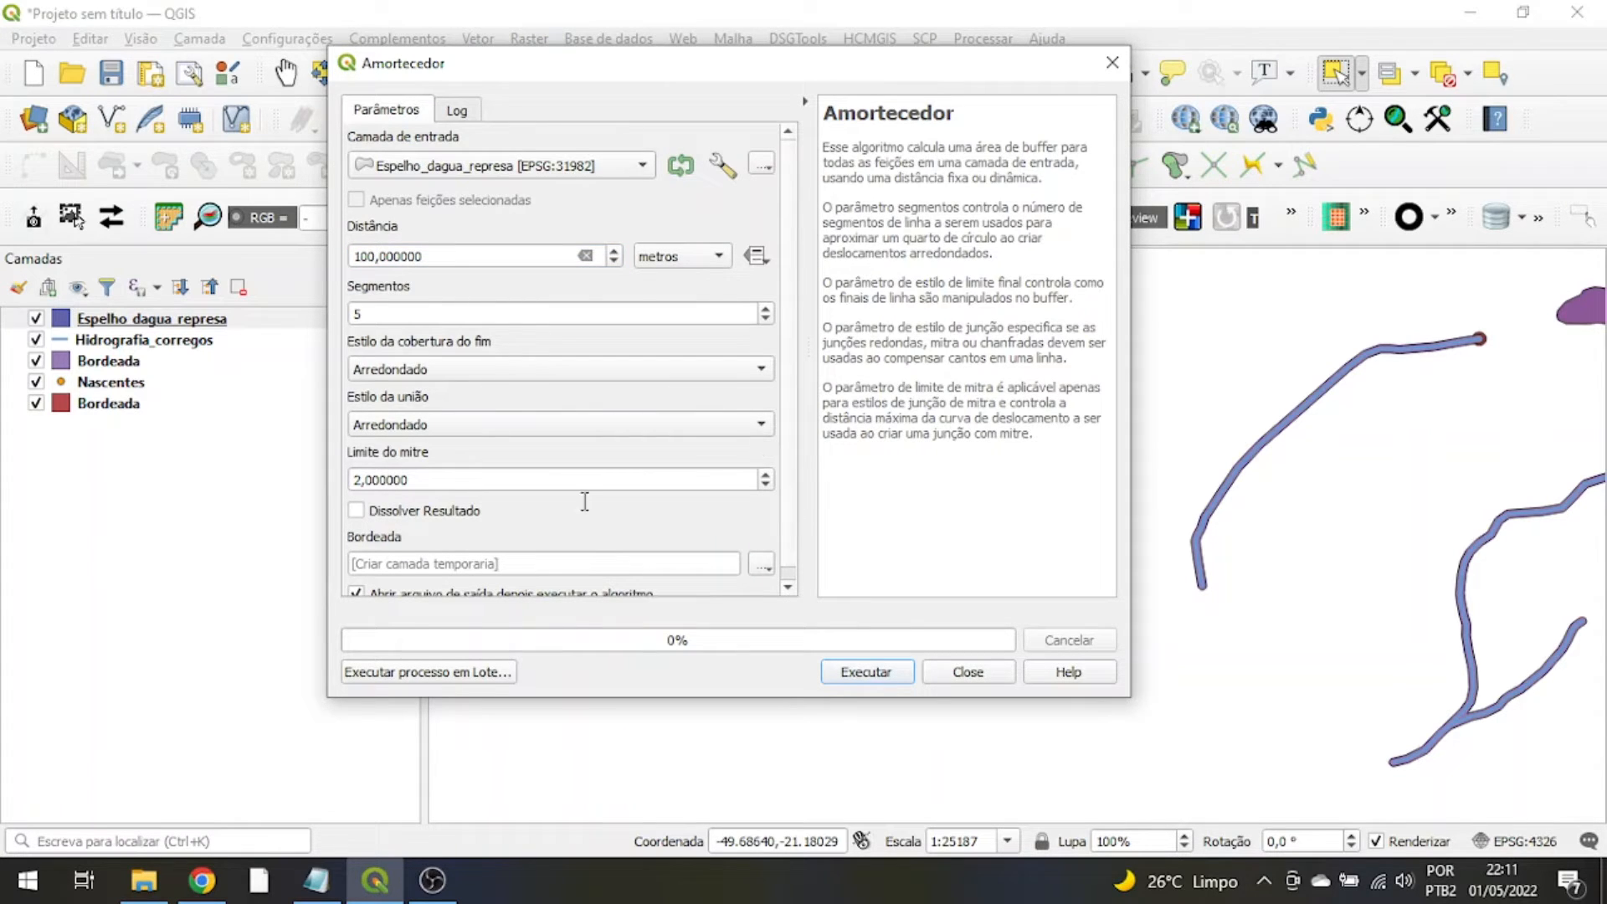
click(860, 672)
click(981, 672)
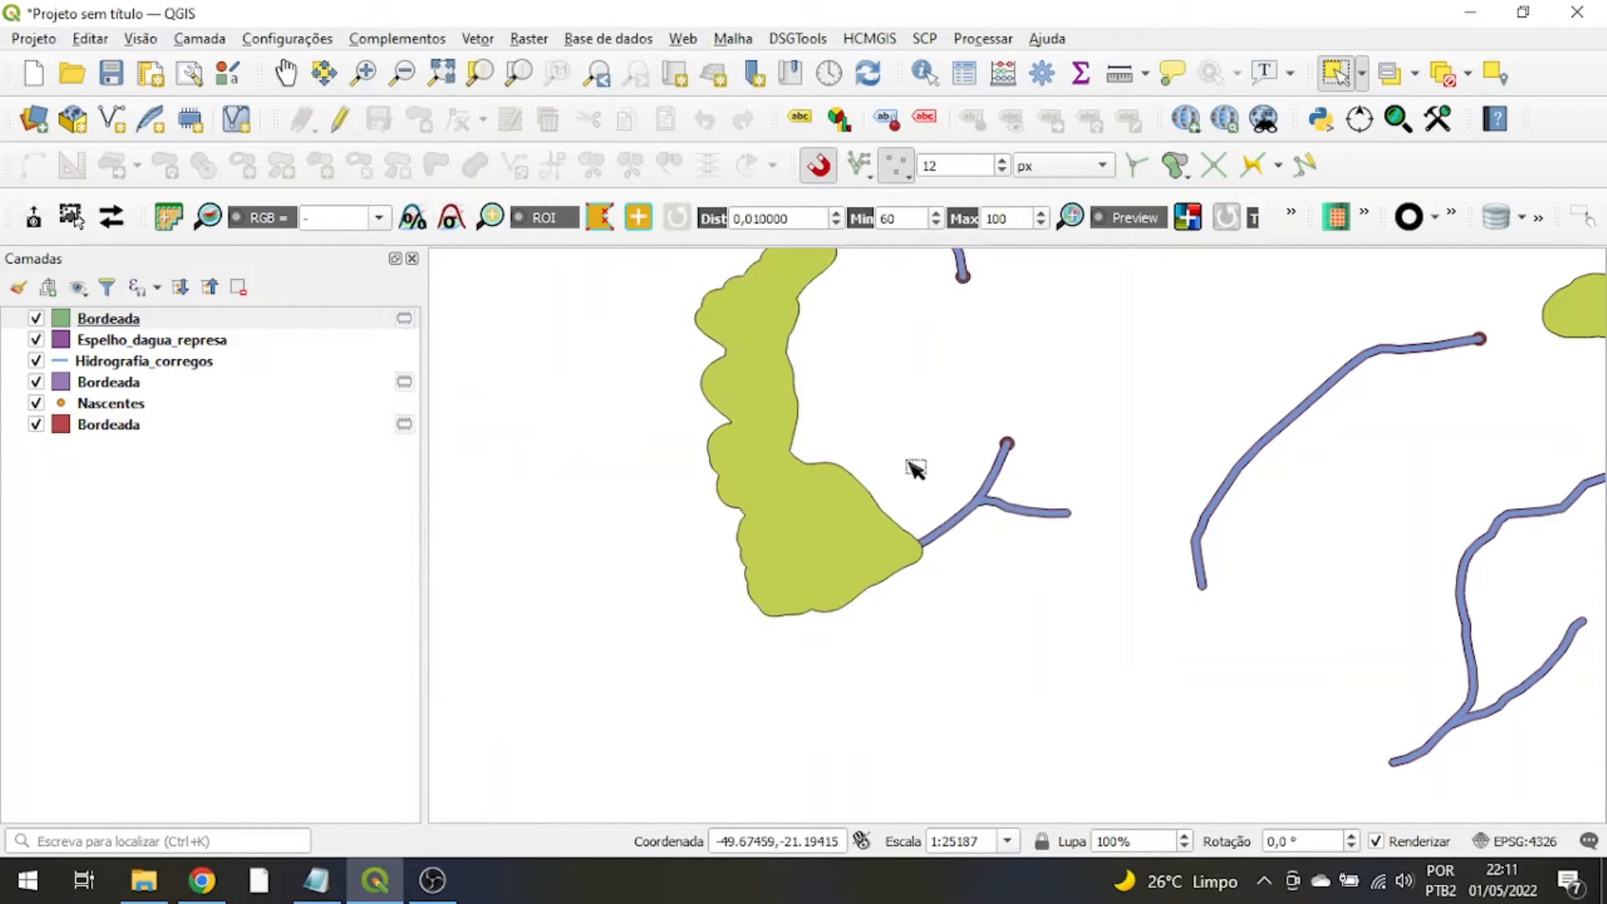
- Move the new reservoir buffer layer below Espelho_dagua_represa and examine the strip around the reservoirs
scroll(916, 485, down, 2)
drag(124, 319, 159, 344)
scroll(826, 492, up, 2)
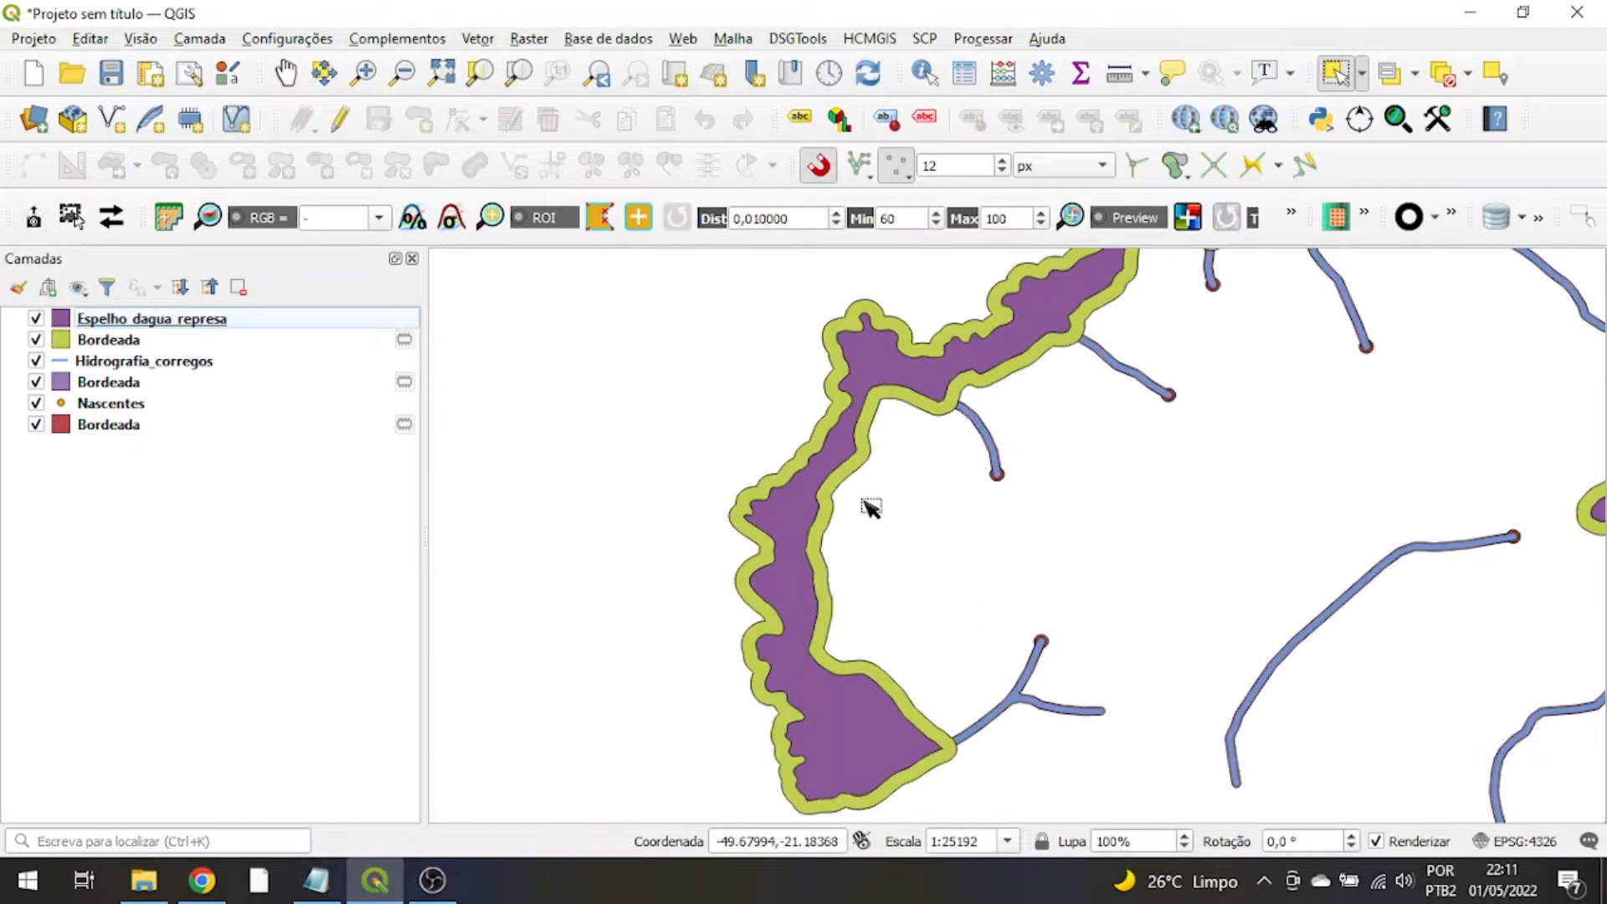
scroll(795, 477, down, 2)
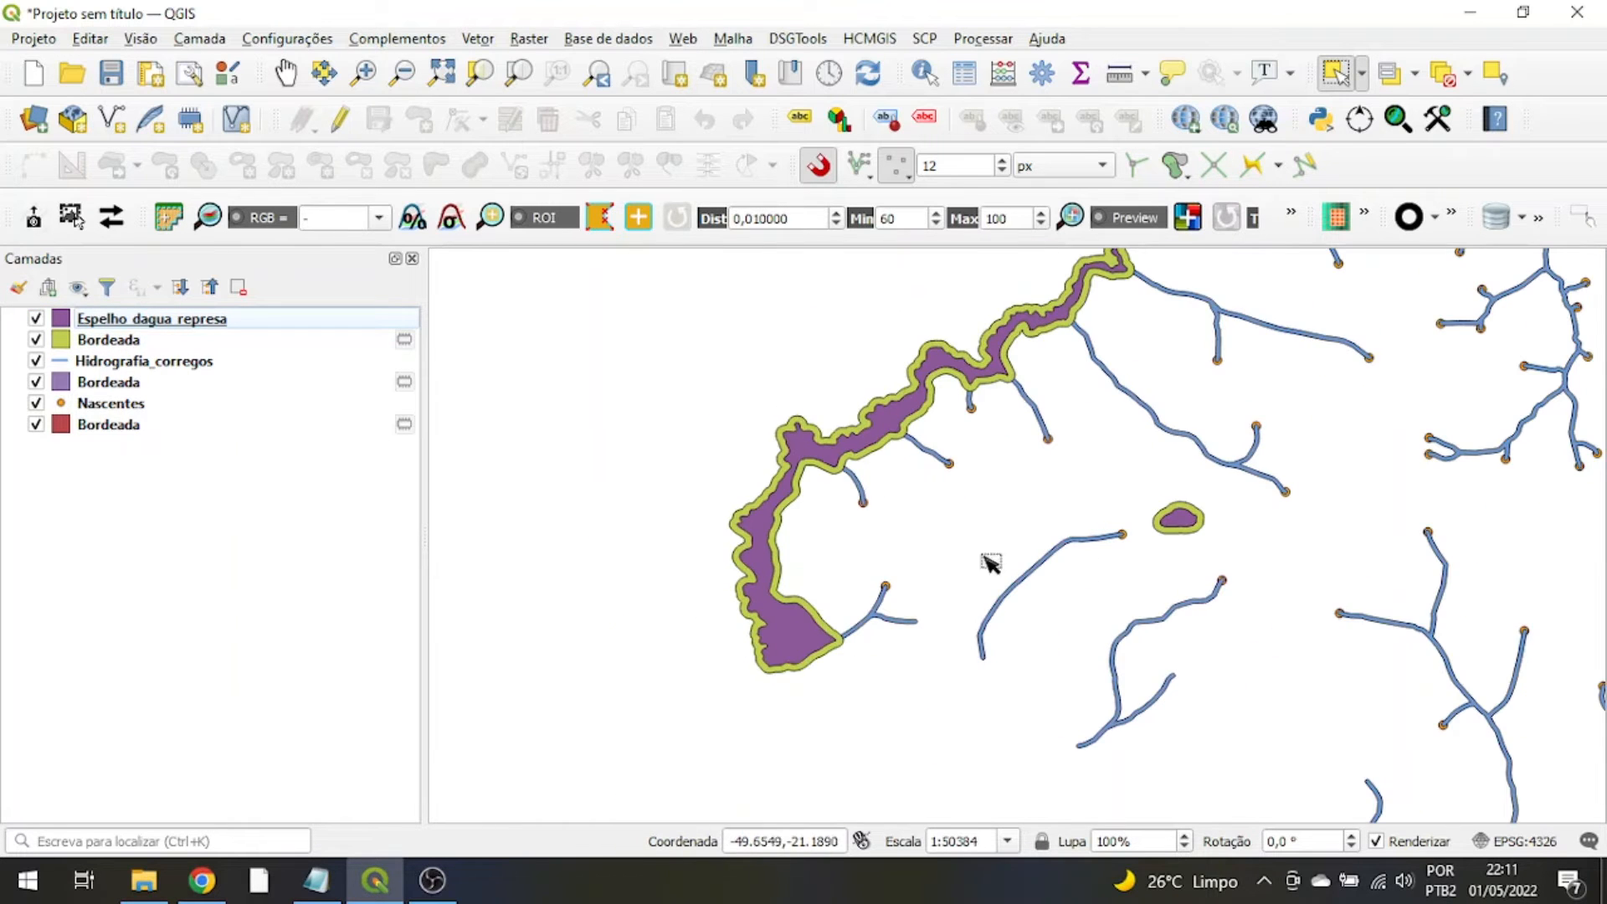
drag(1070, 488, 801, 538)
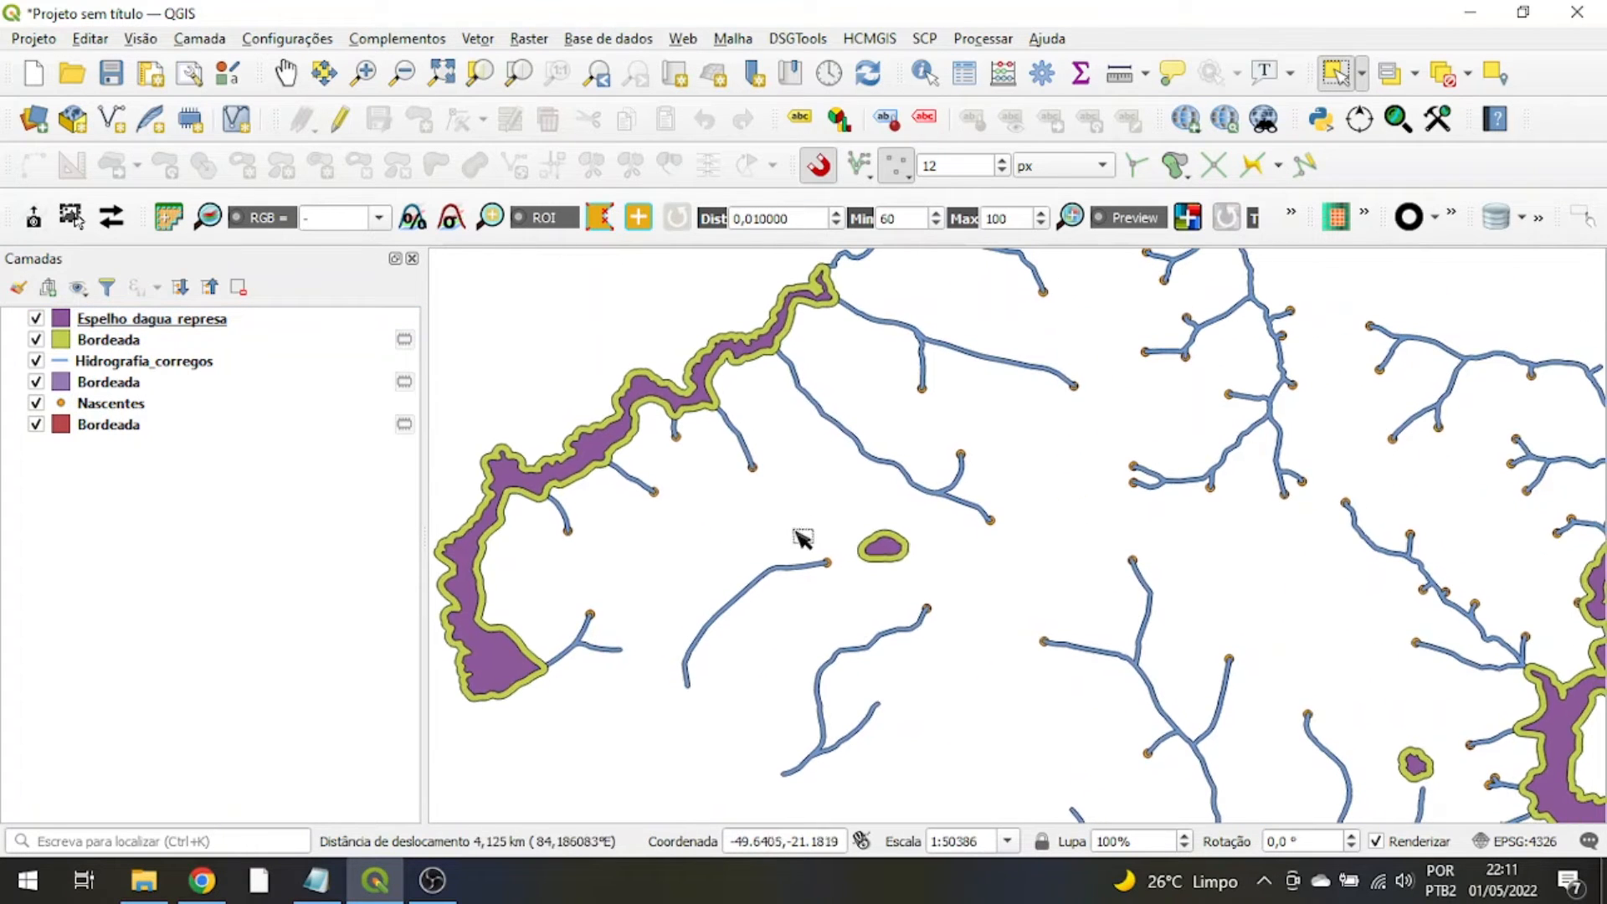
- Compare the selectable features of Espelho_dagua_represa and its buffer layer, then clear the feature selection
click(883, 540)
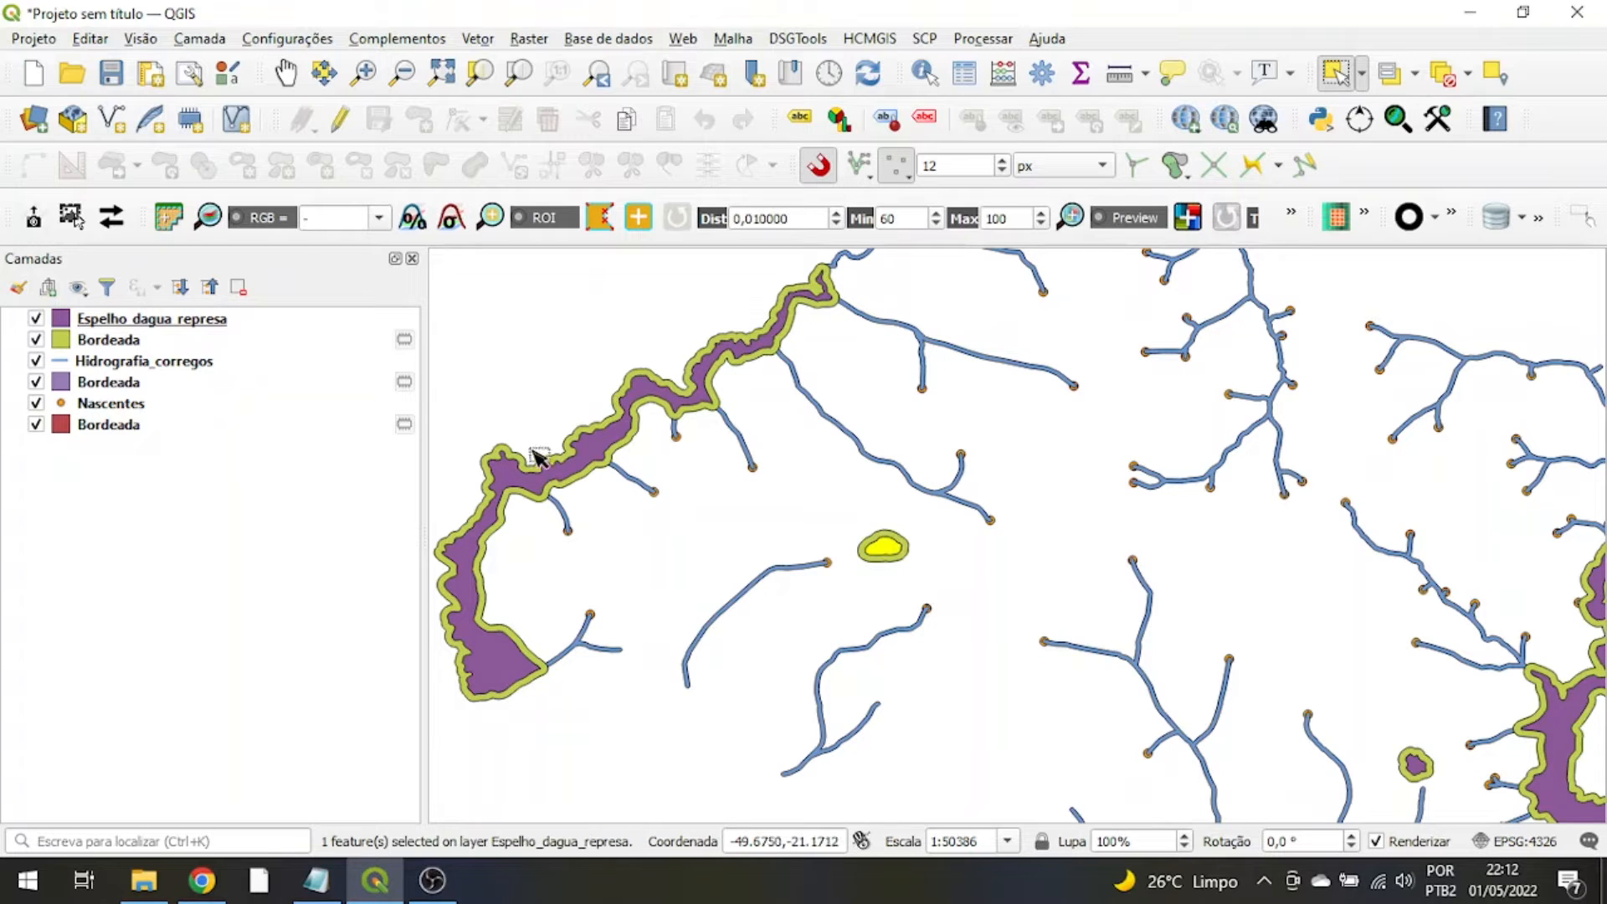
click(138, 339)
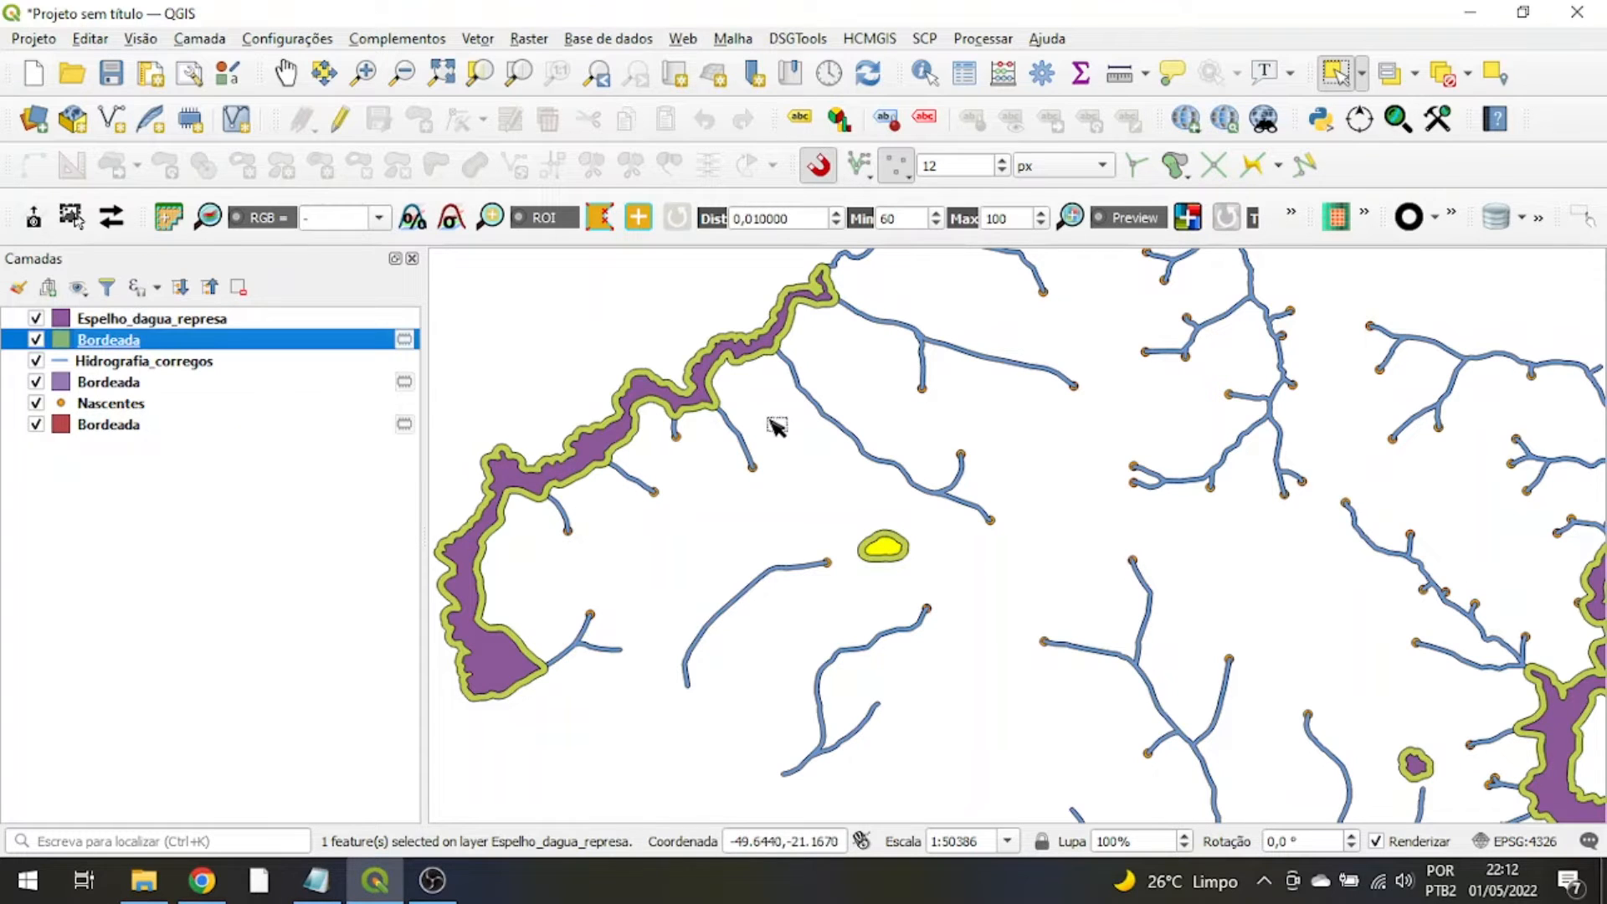
click(760, 361)
scroll(685, 373, down, 1)
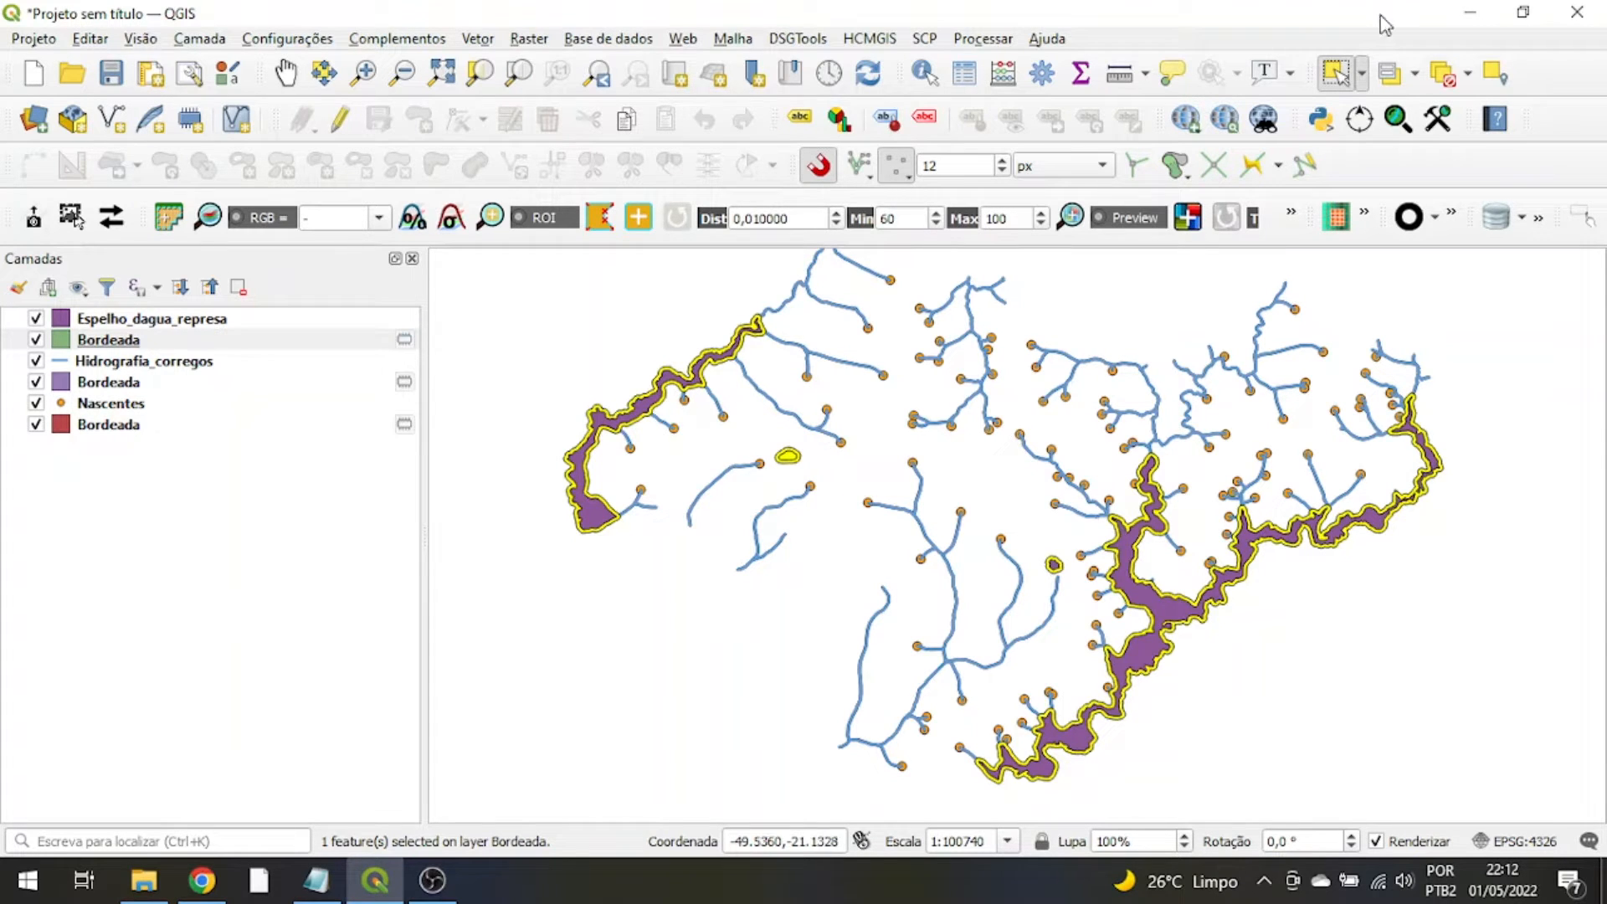
click(1443, 74)
- Examine the spring, stream and reservoir buffers up close and across the whole drainage network
scroll(845, 449, up, 2)
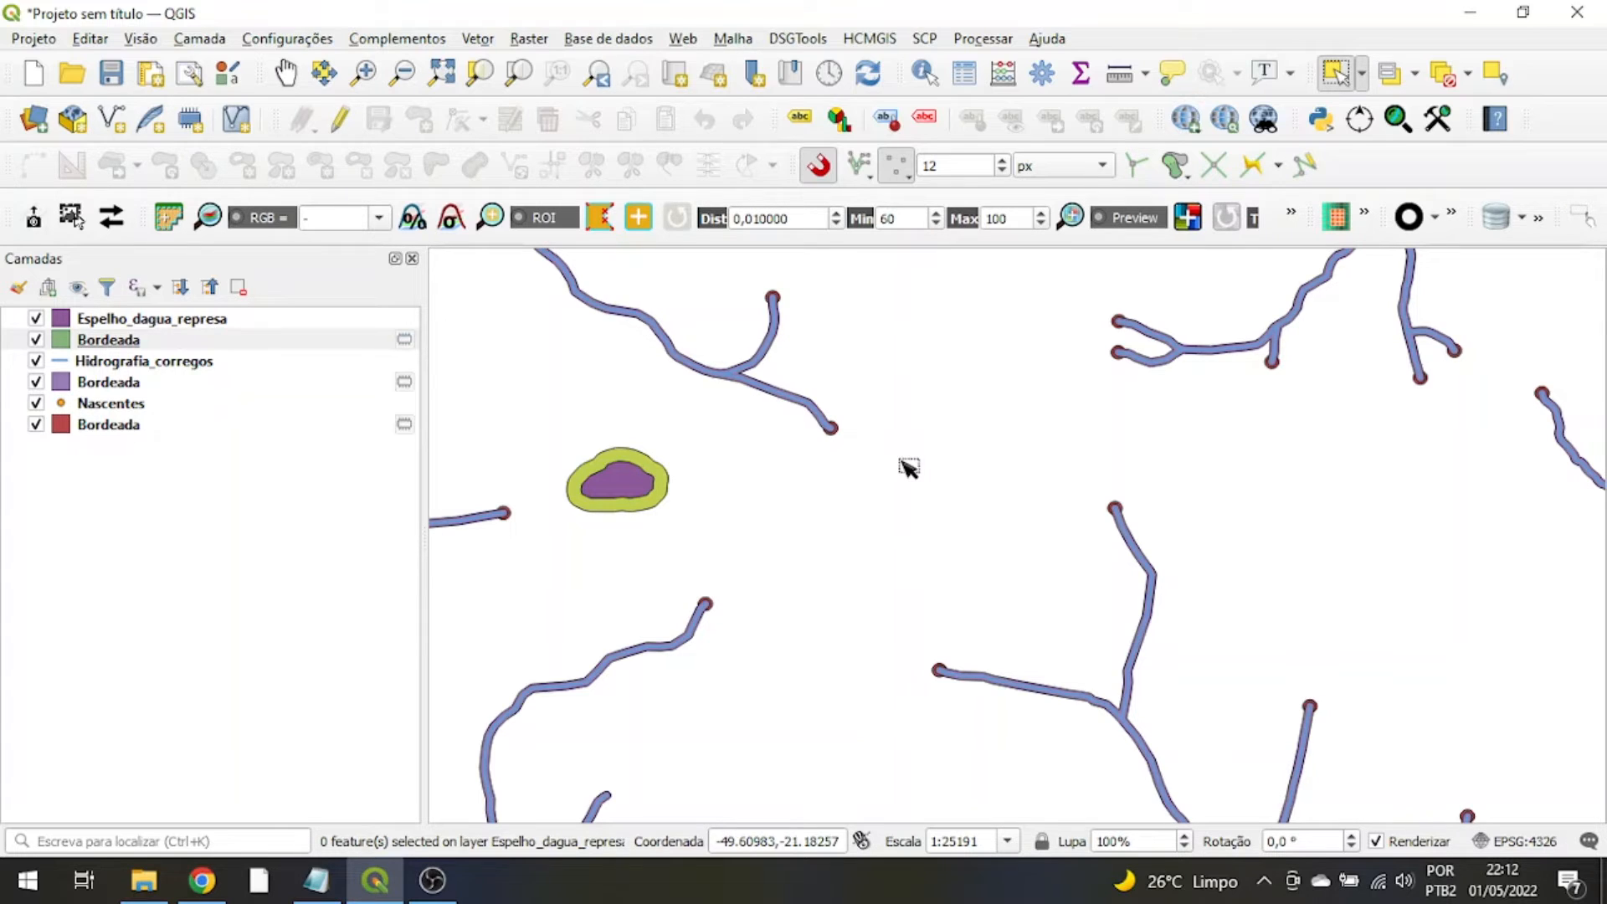
scroll(908, 467, down, 2)
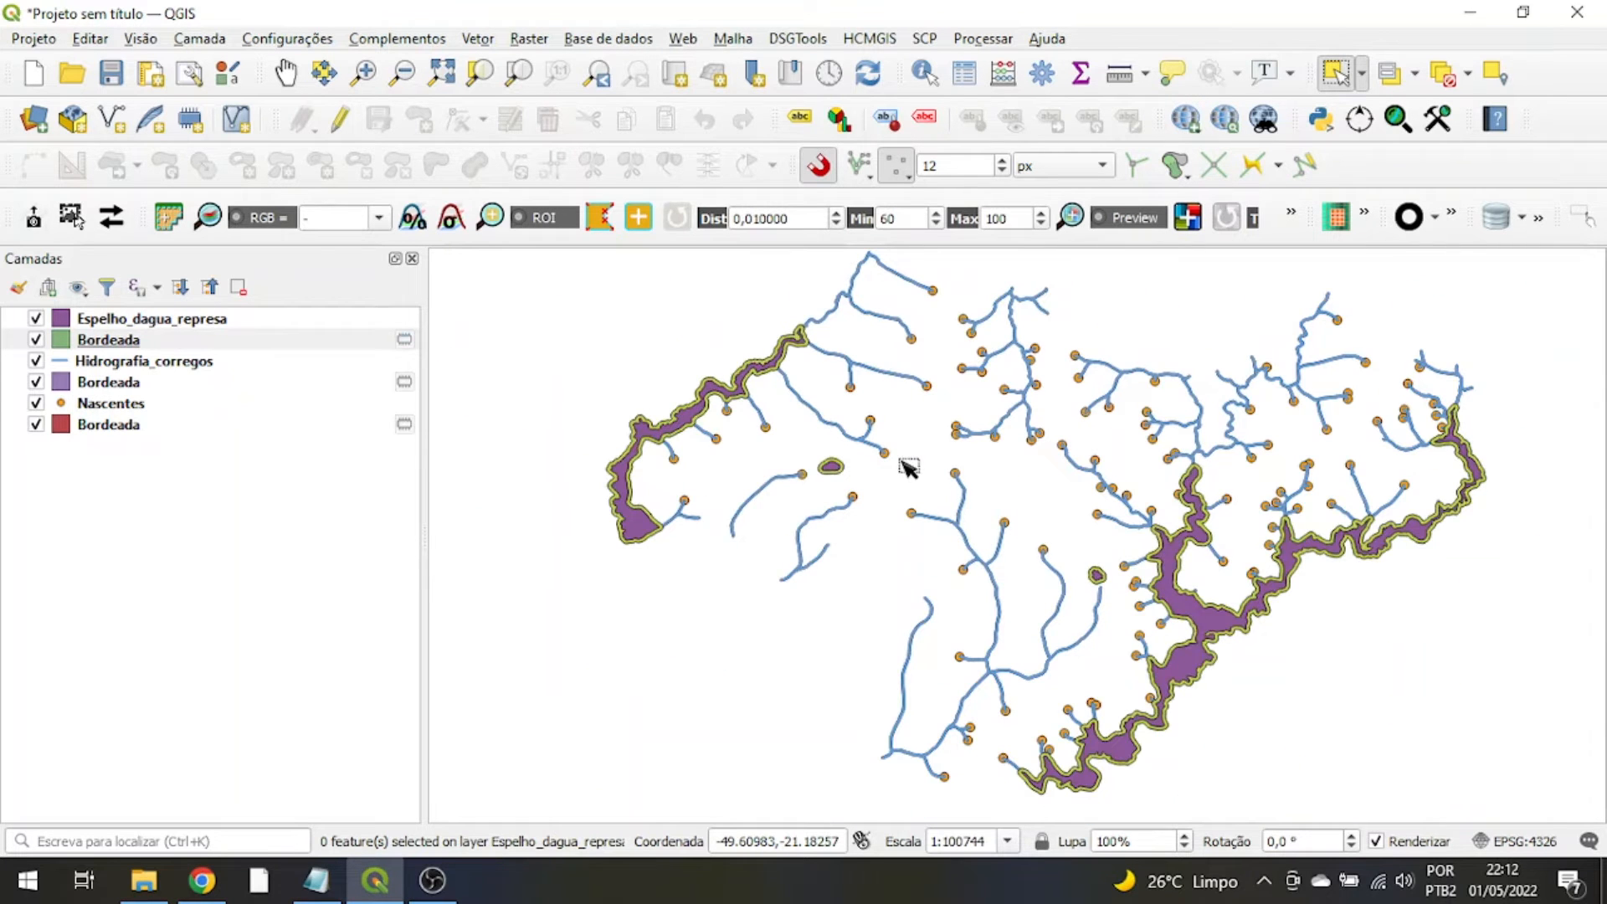
scroll(1096, 434, up, 3)
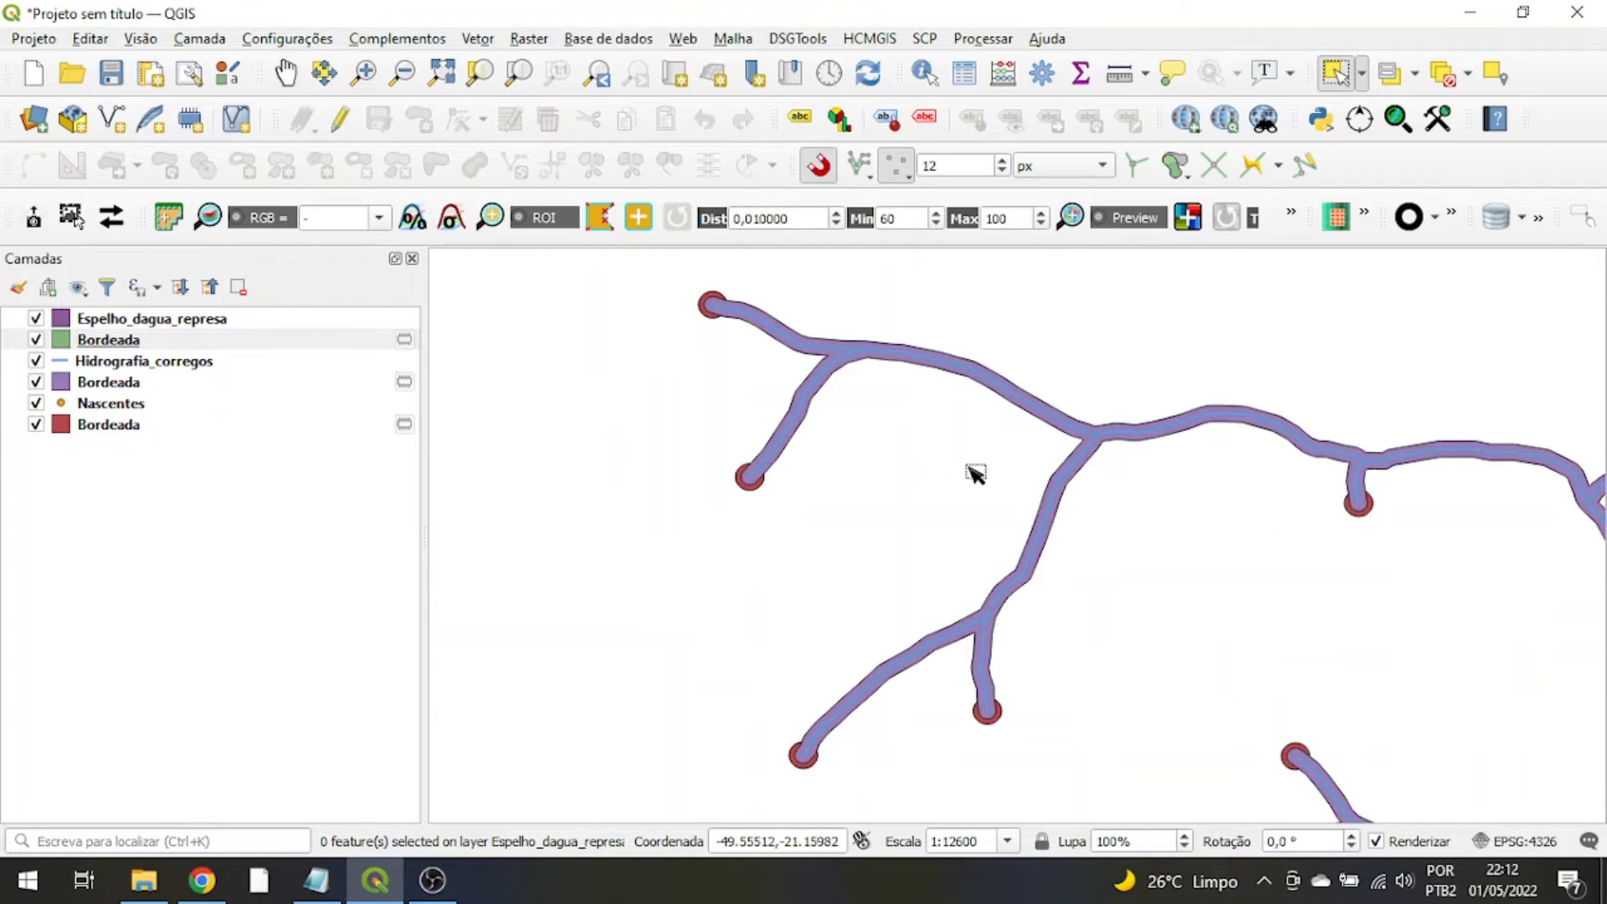
scroll(975, 473, down, 3)
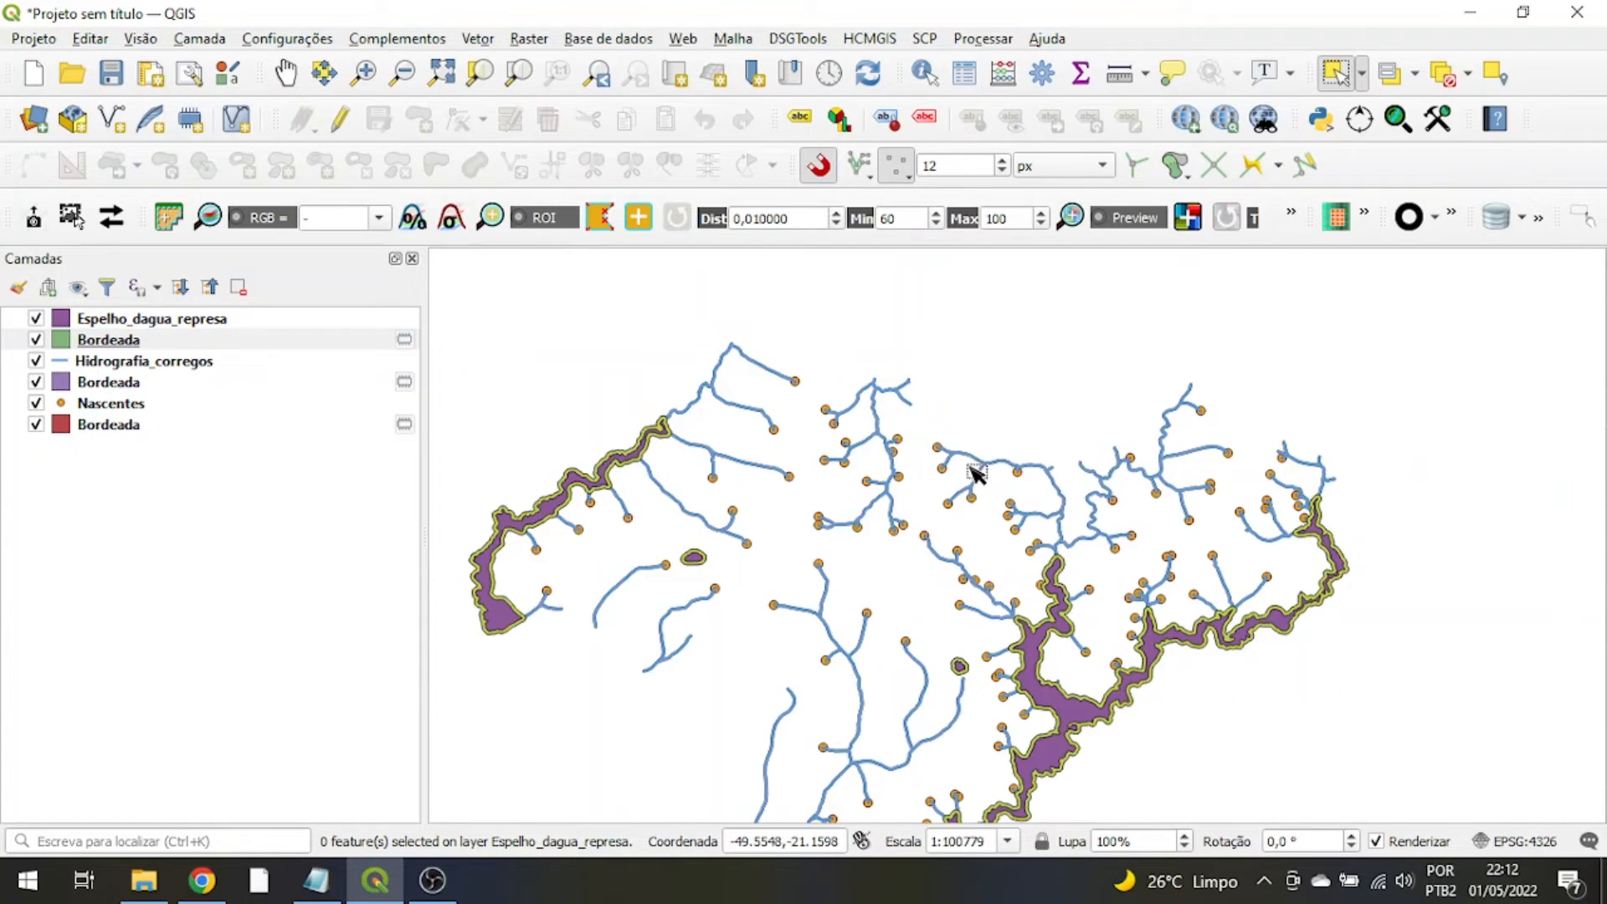
drag(985, 546, 944, 488)
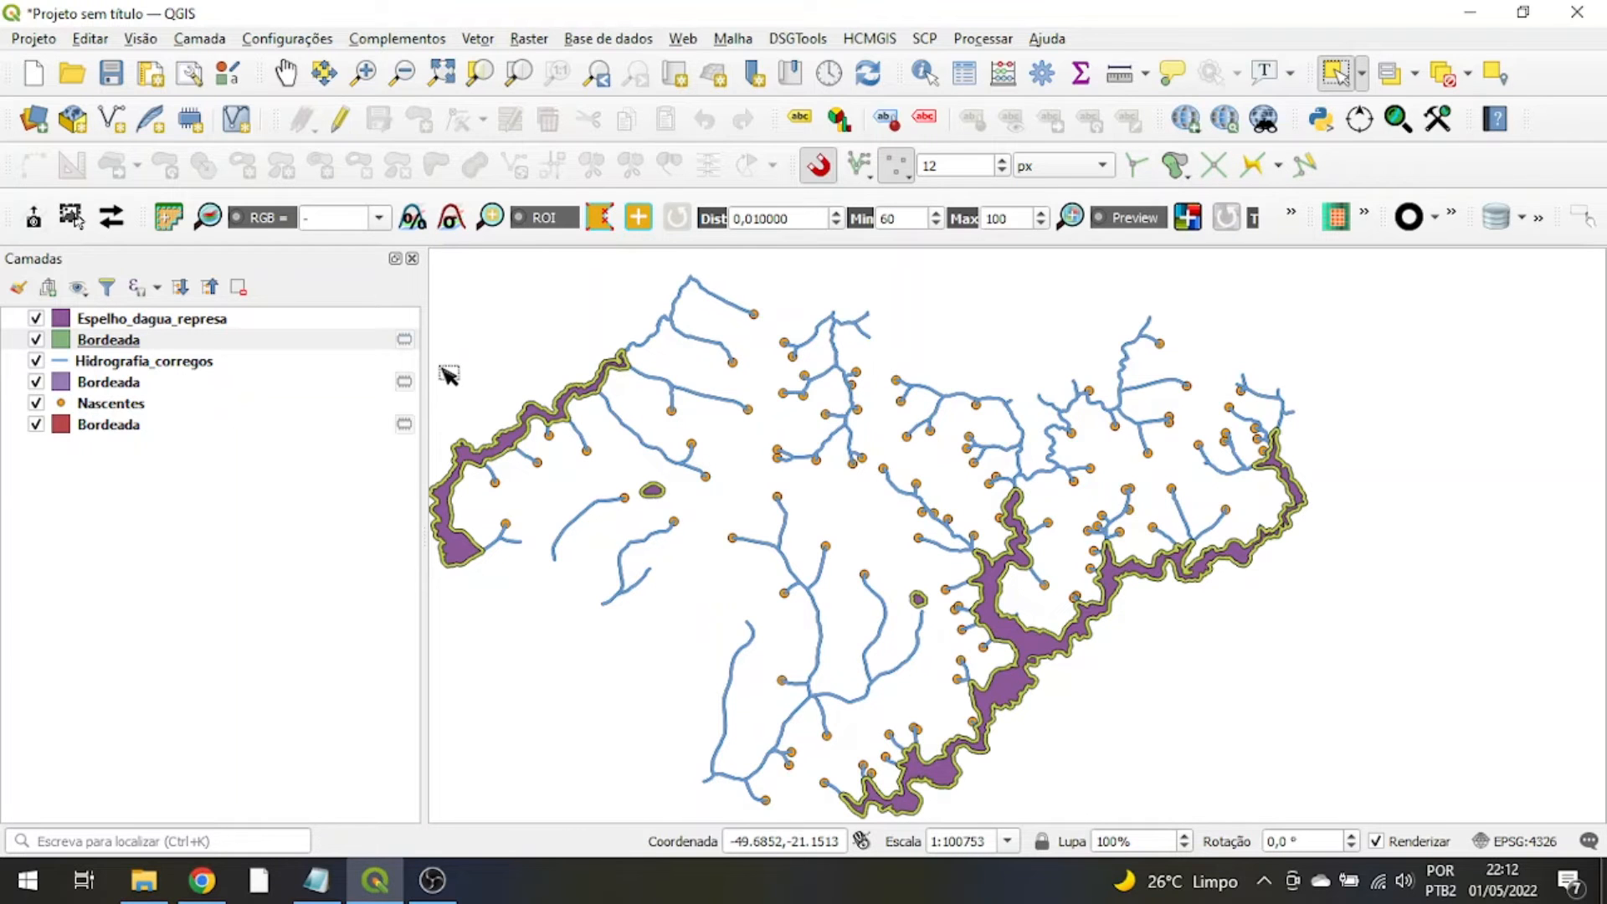
drag(449, 376, 578, 366)
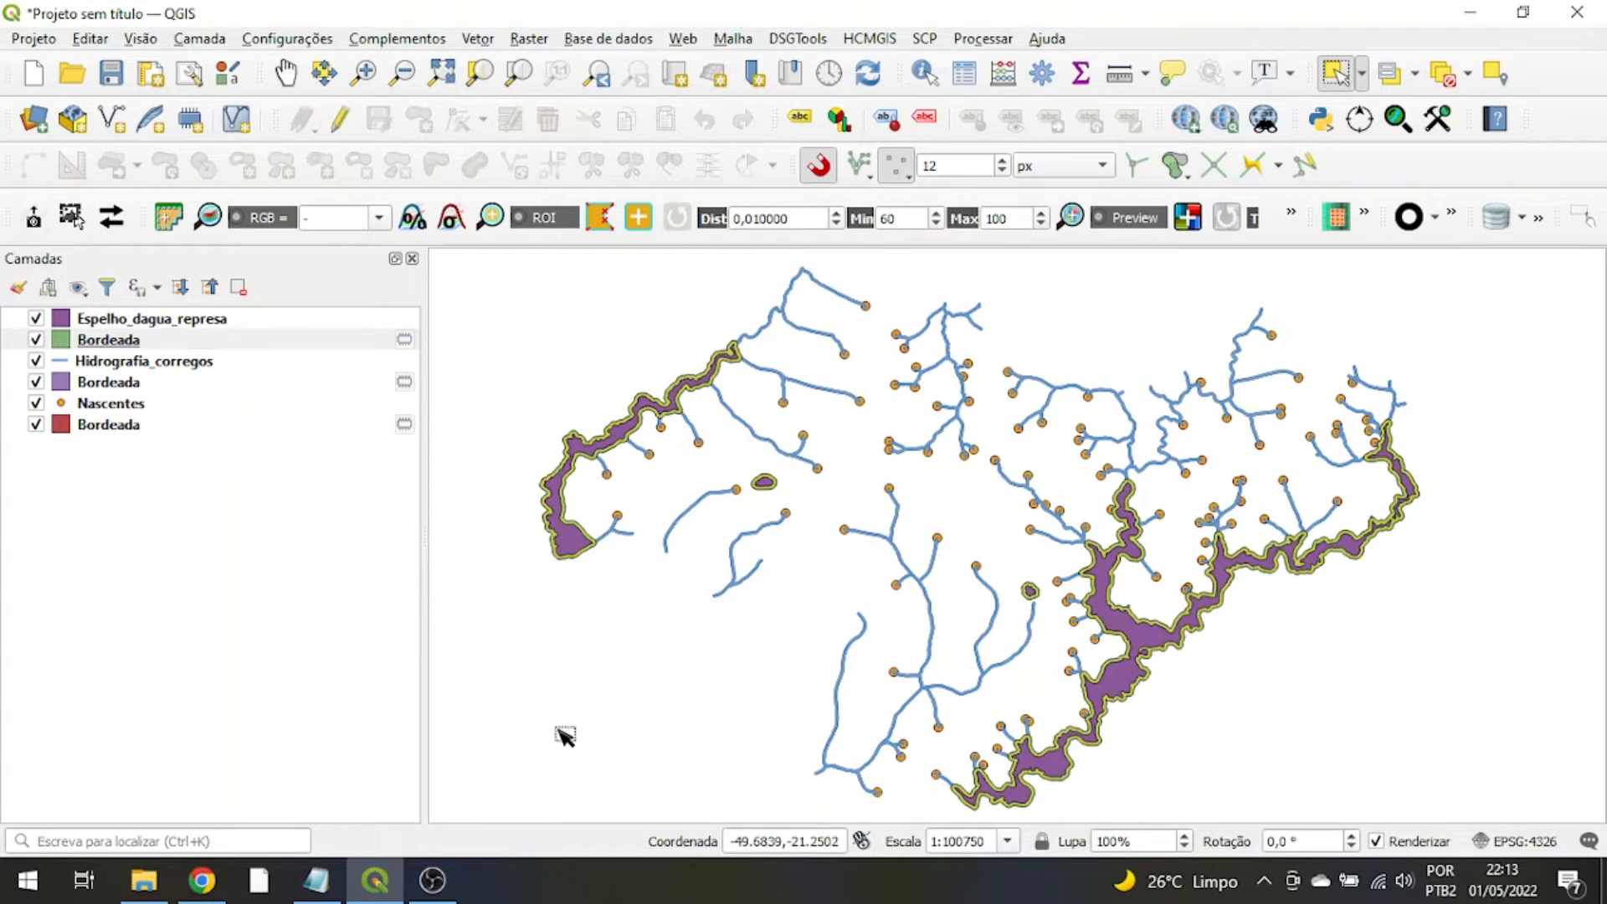
- Open the Dissolver geoprocessing tool to review its description and parameters, then close it without running
click(478, 39)
mouse_move(566, 96)
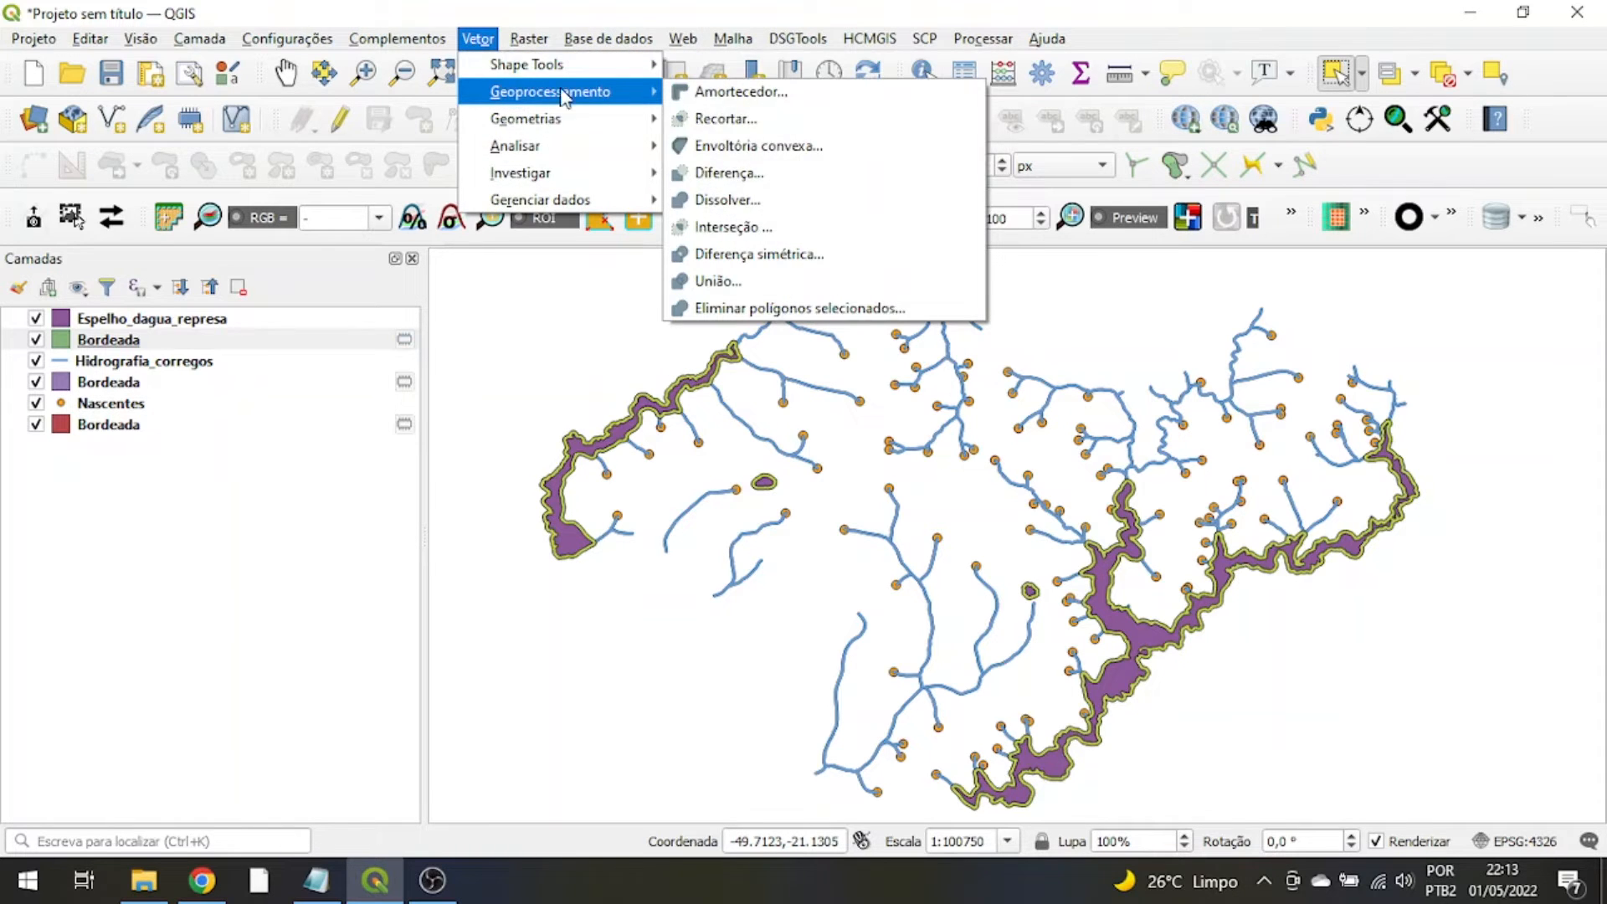
click(700, 209)
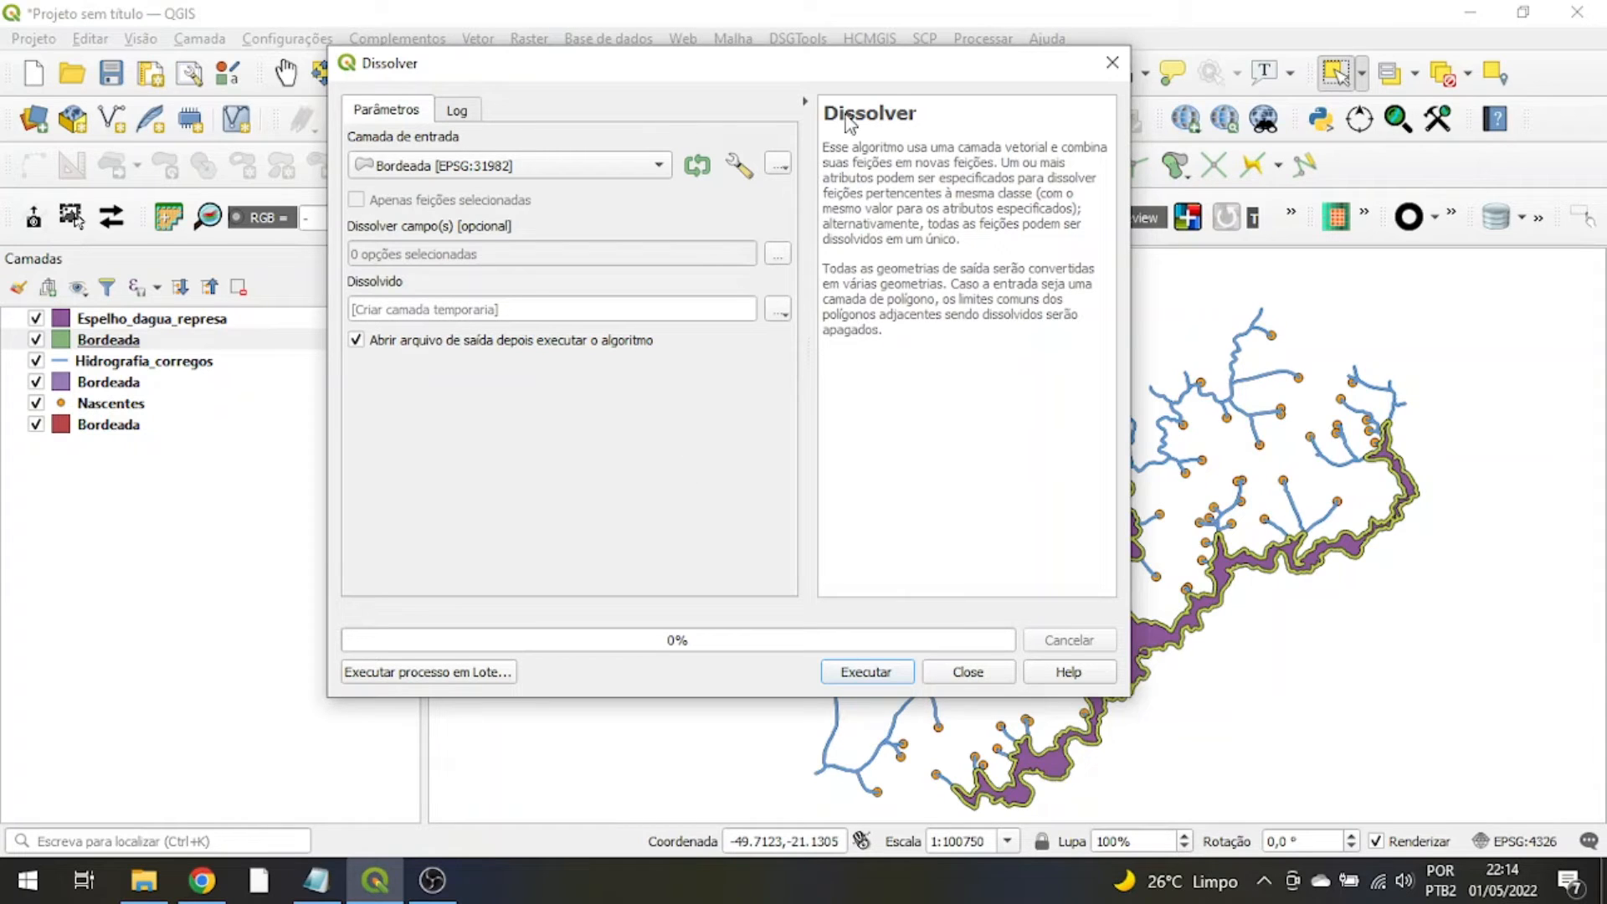
click(1112, 63)
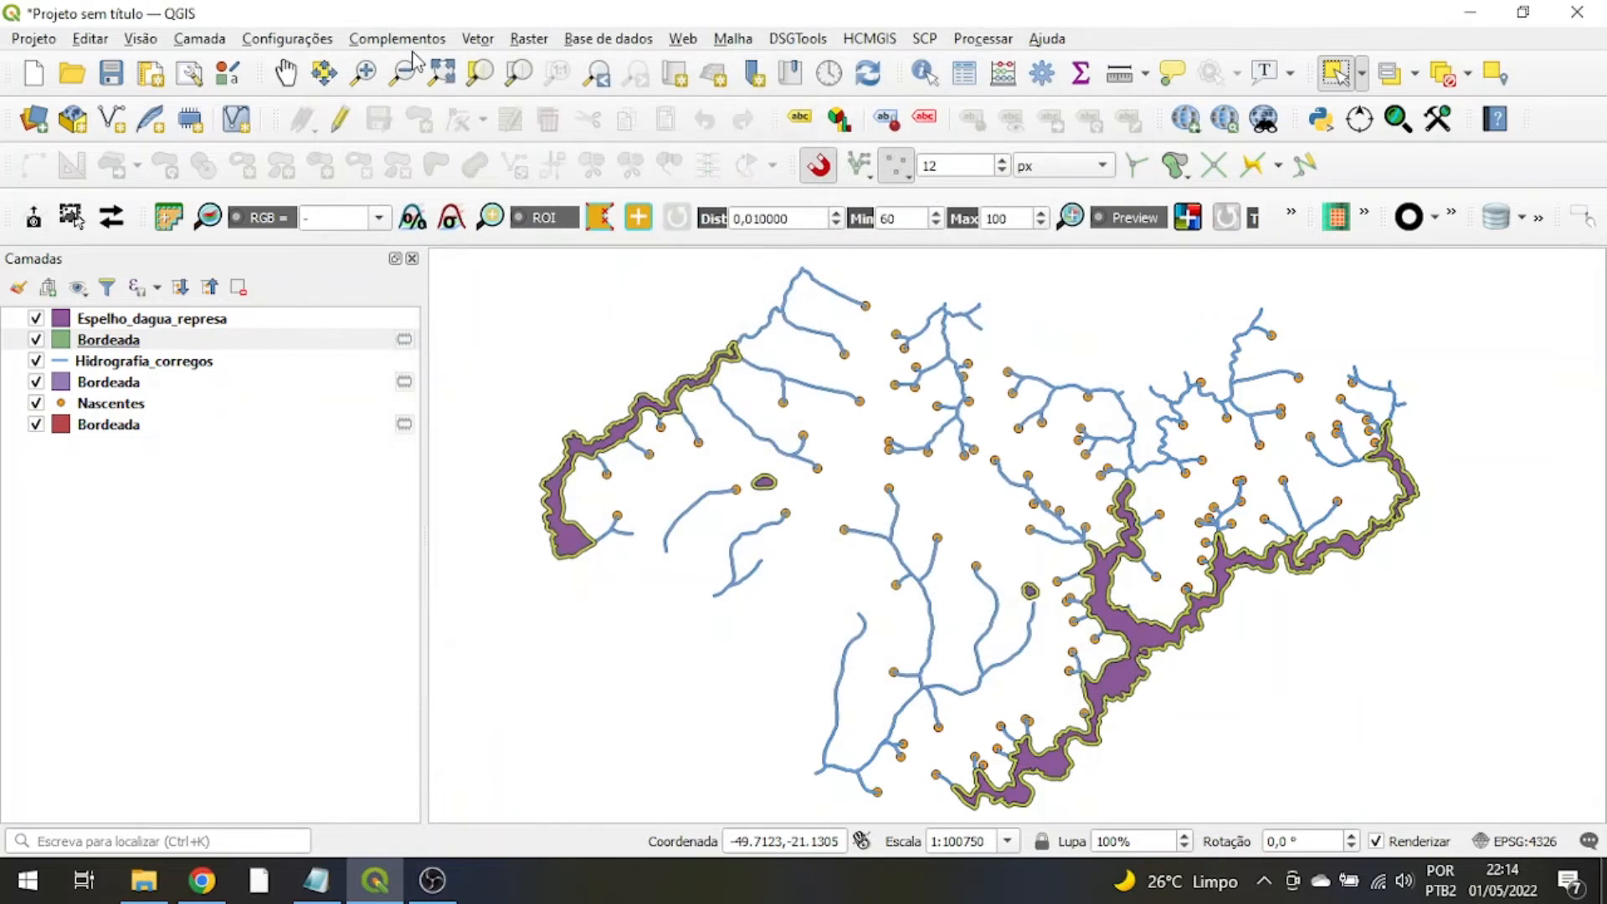
- Review the Dissolver Resultado option in the Amortecedor tool, then close the tool without running it
click(477, 38)
mouse_move(536, 92)
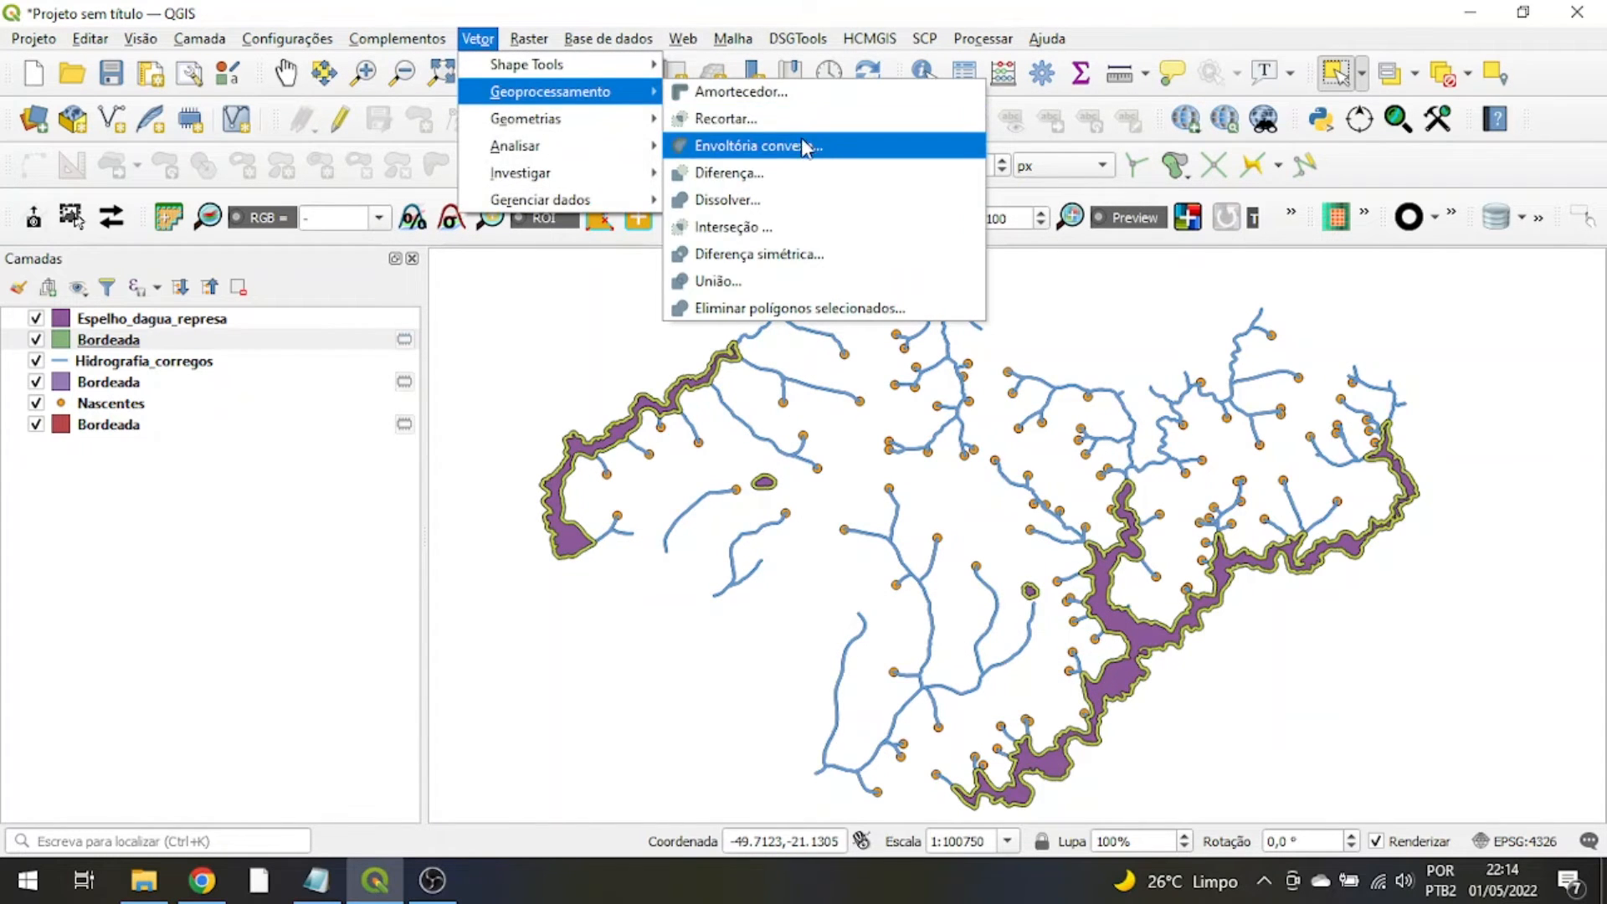
click(786, 92)
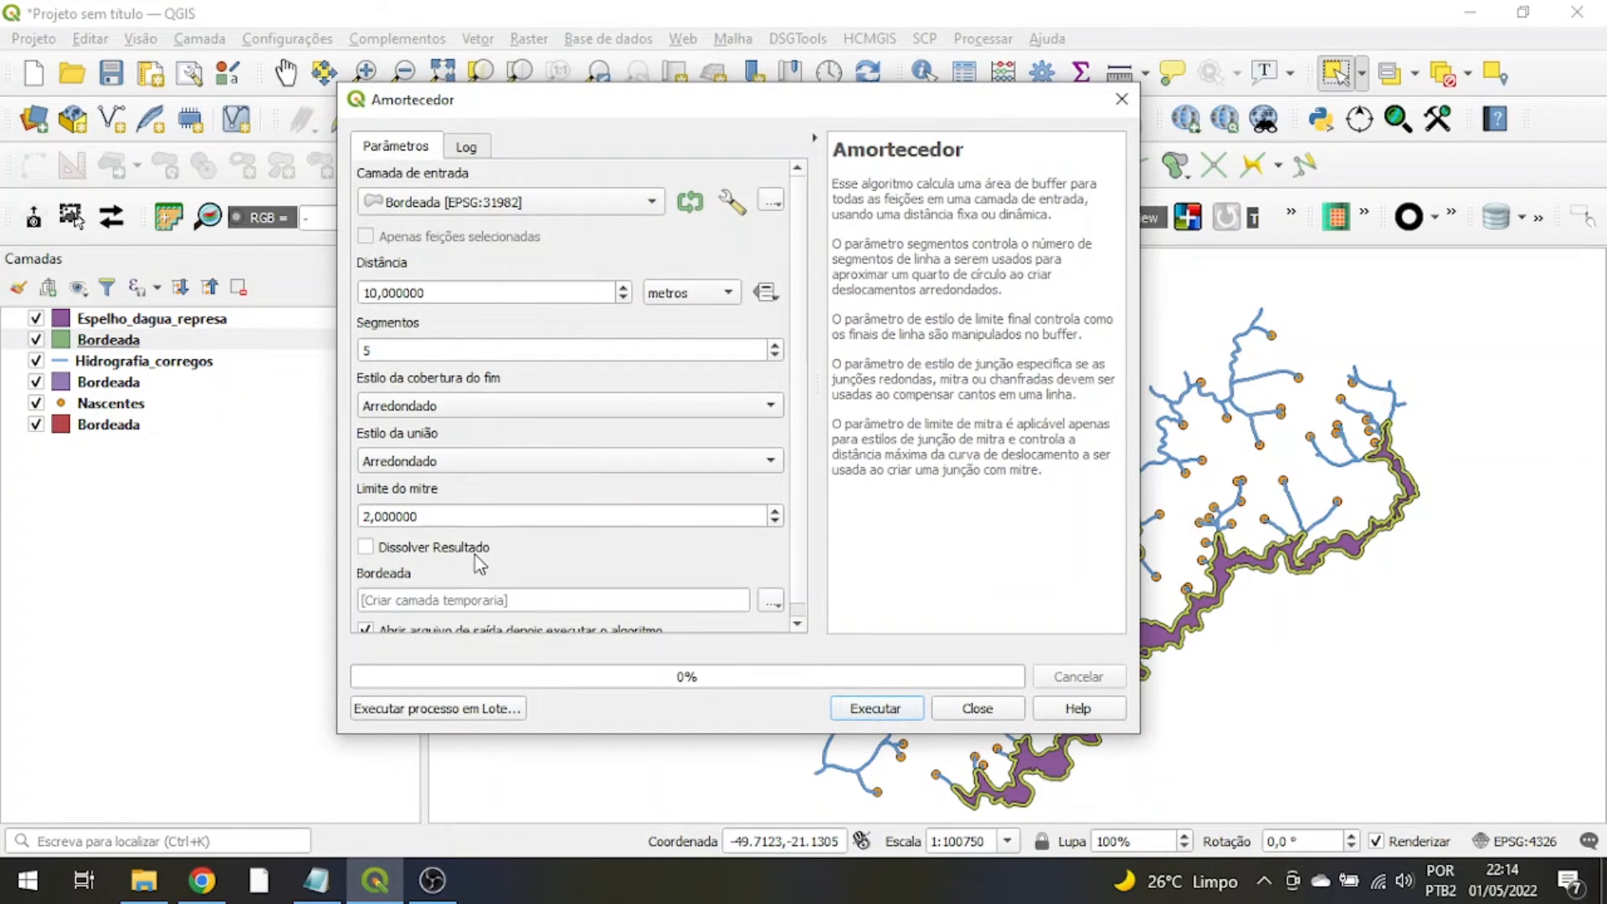
click(976, 709)
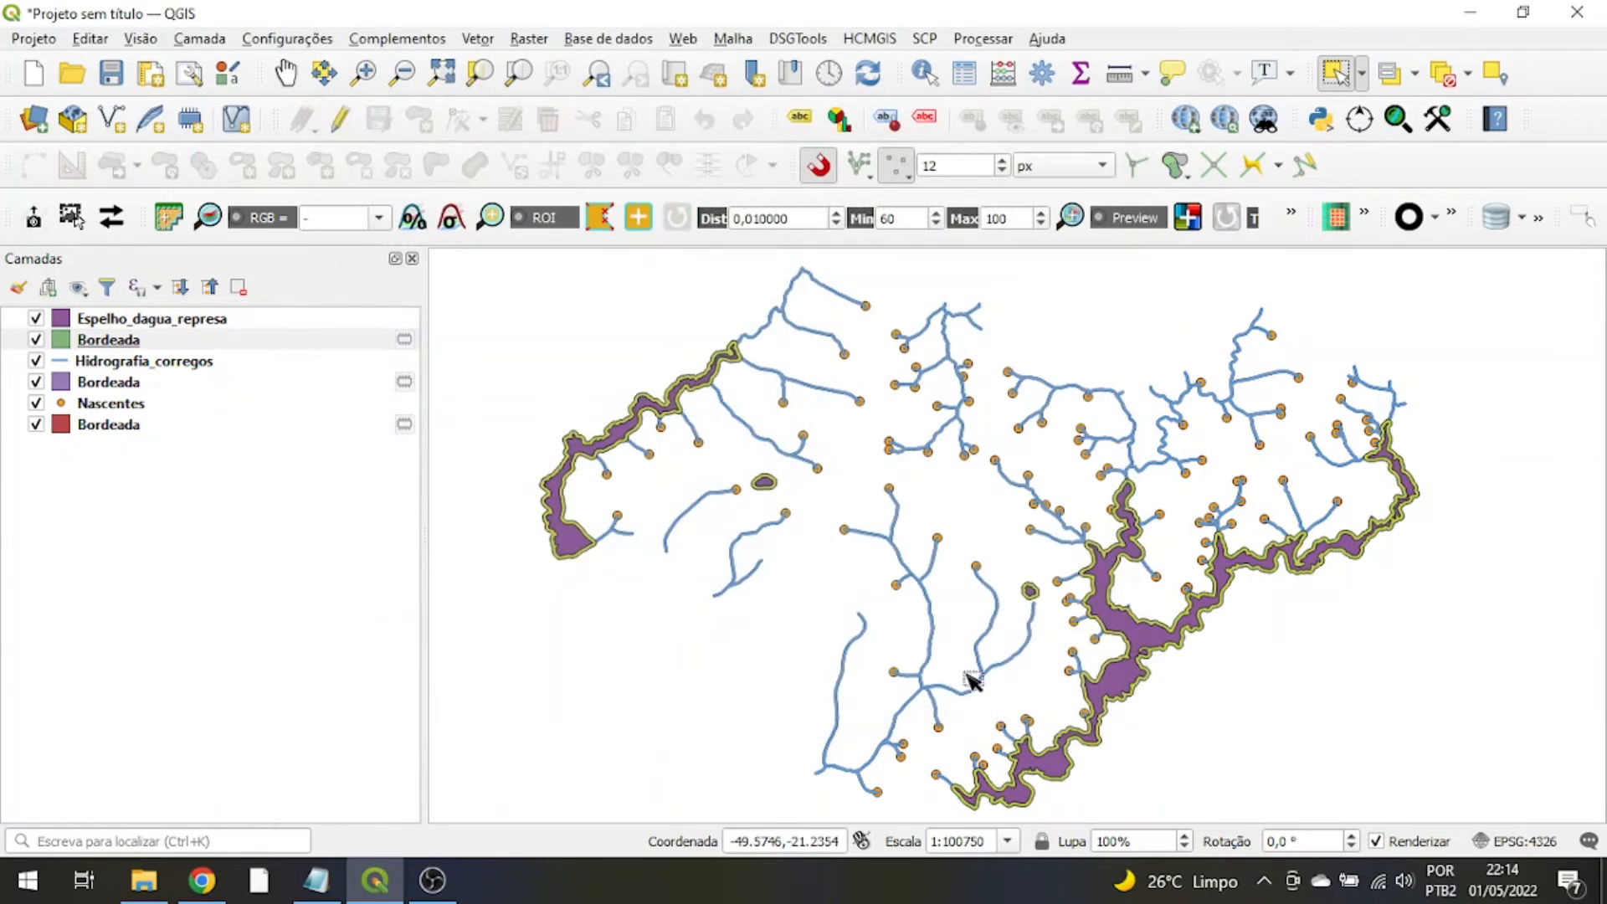
- Examine where the stream buffers meet the spring buffers around the small isolated reservoir
scroll(782, 388, up, 2)
scroll(862, 529, down, 1)
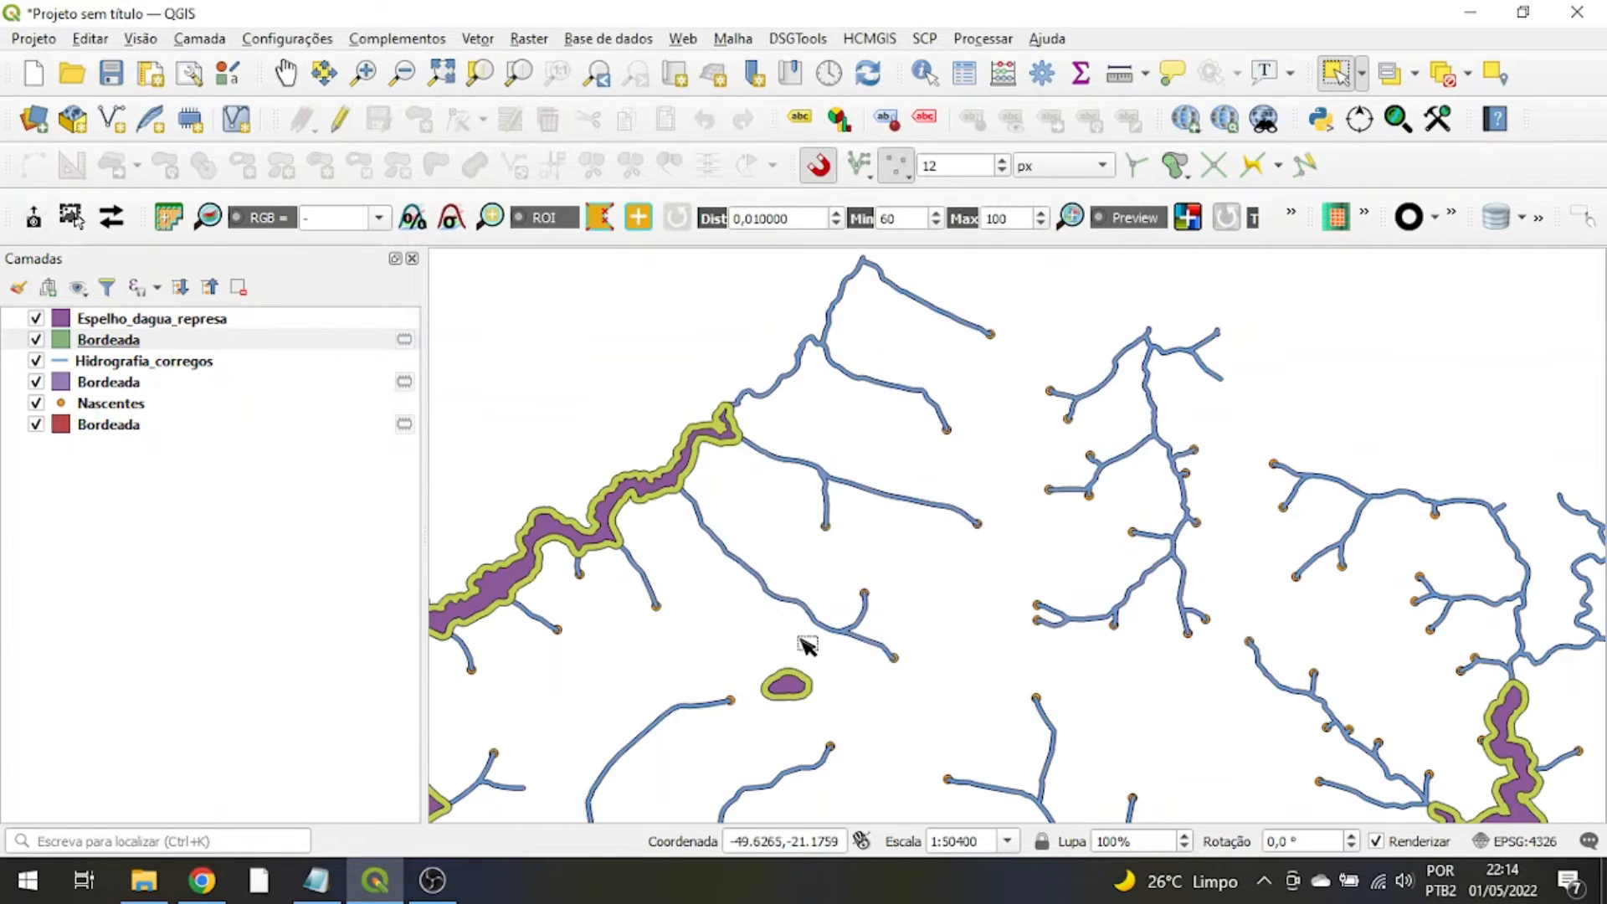
drag(803, 649, 850, 466)
scroll(519, 621, up, 2)
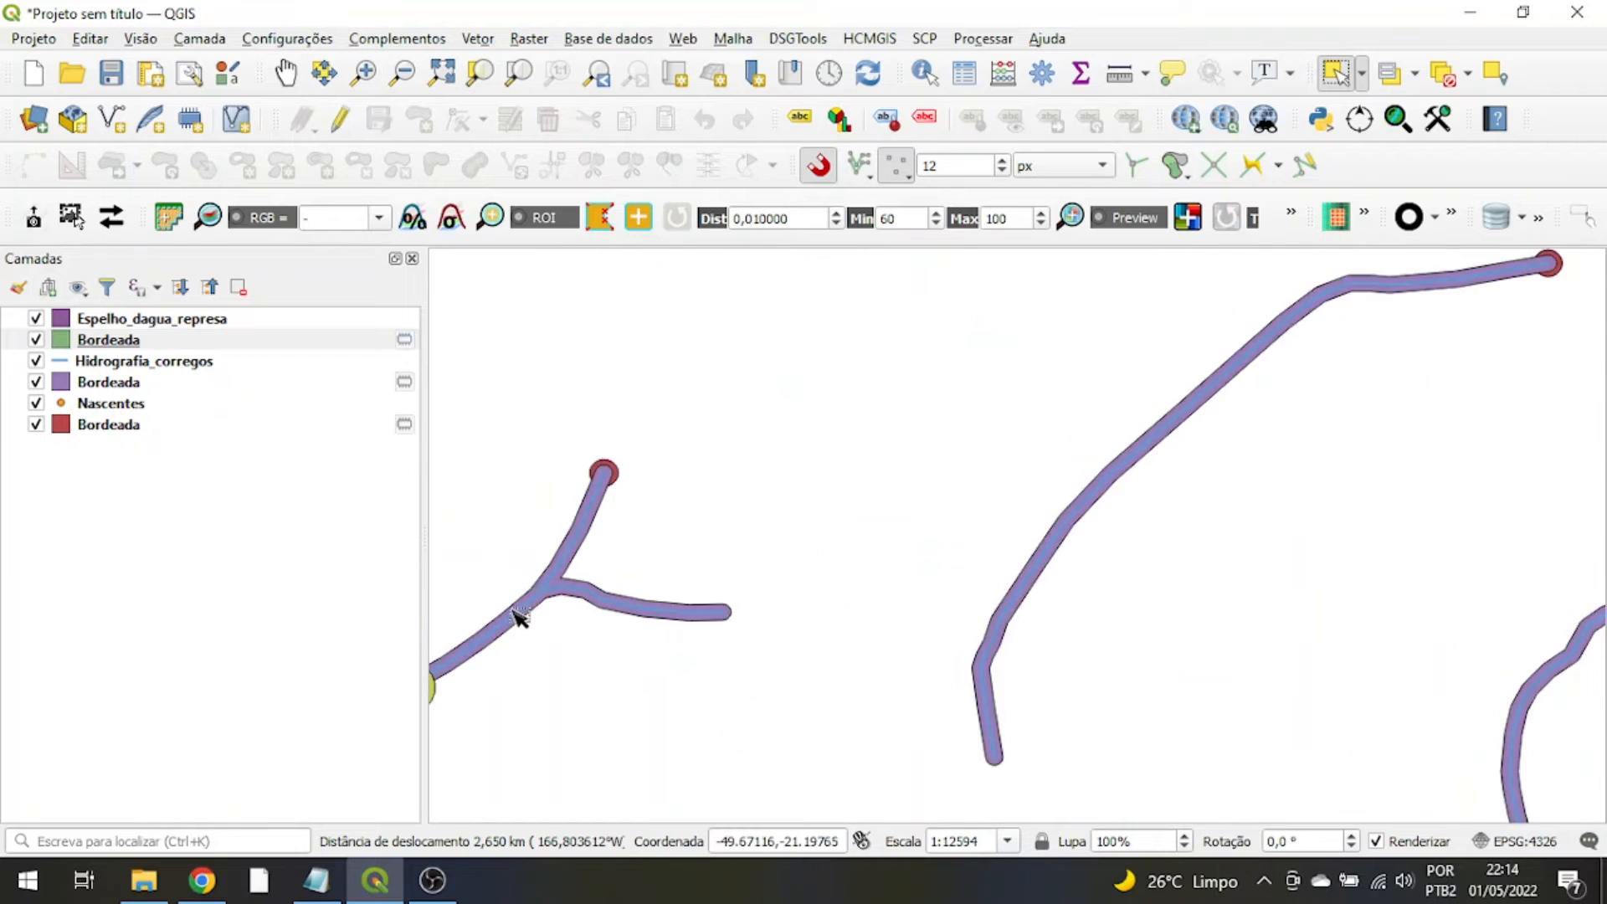
scroll(528, 603, down, 1)
scroll(1013, 517, up, 2)
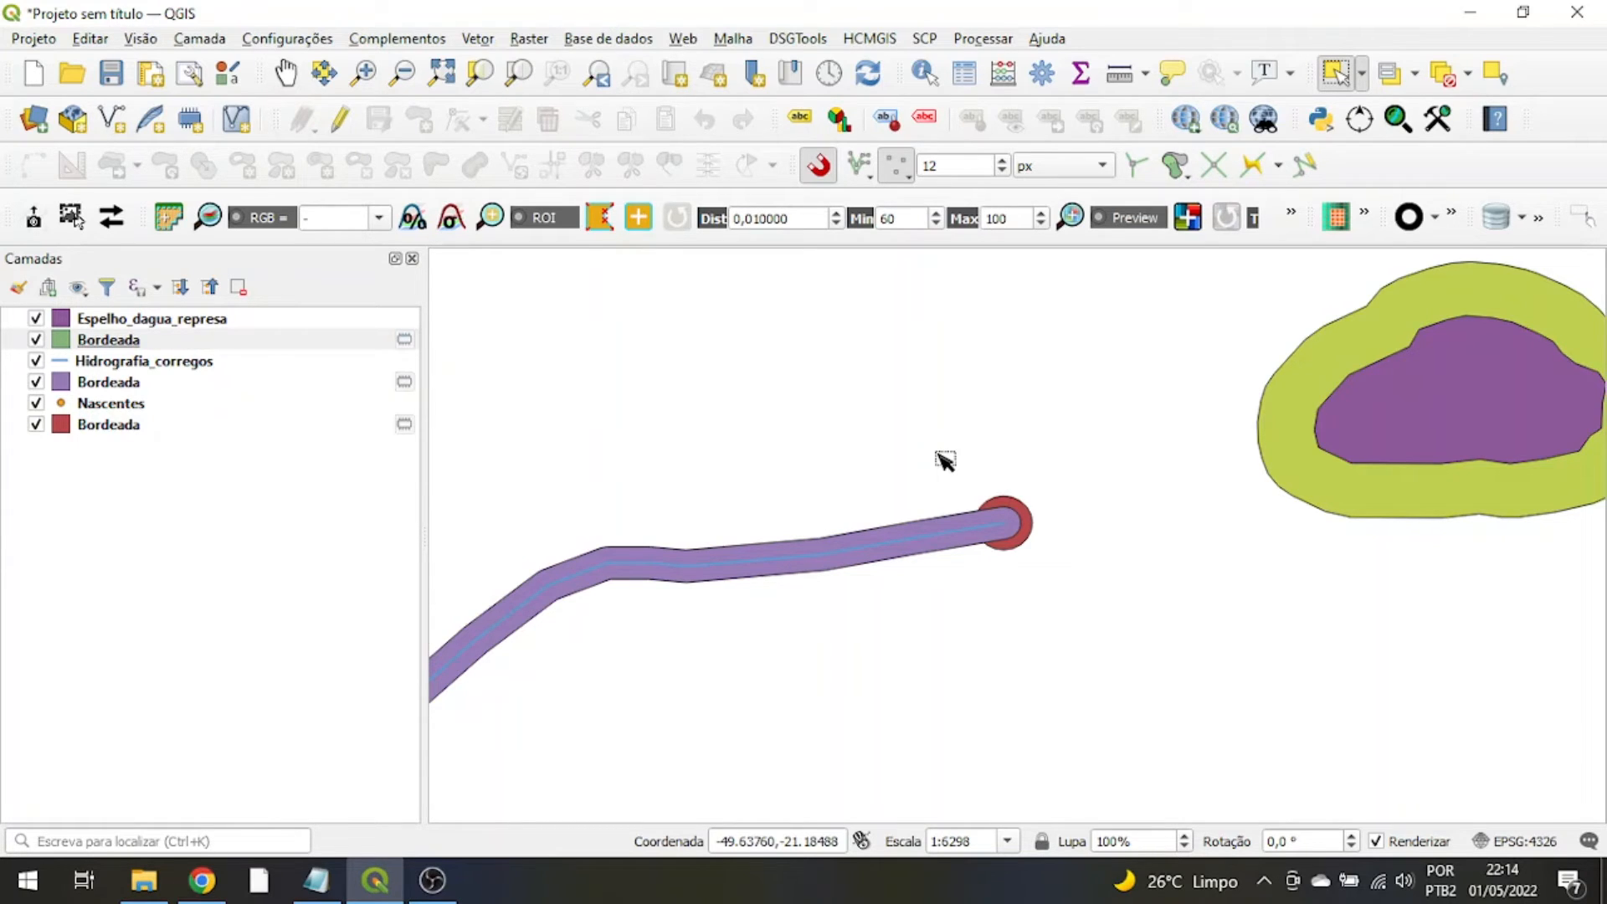
scroll(906, 400, down, 2)
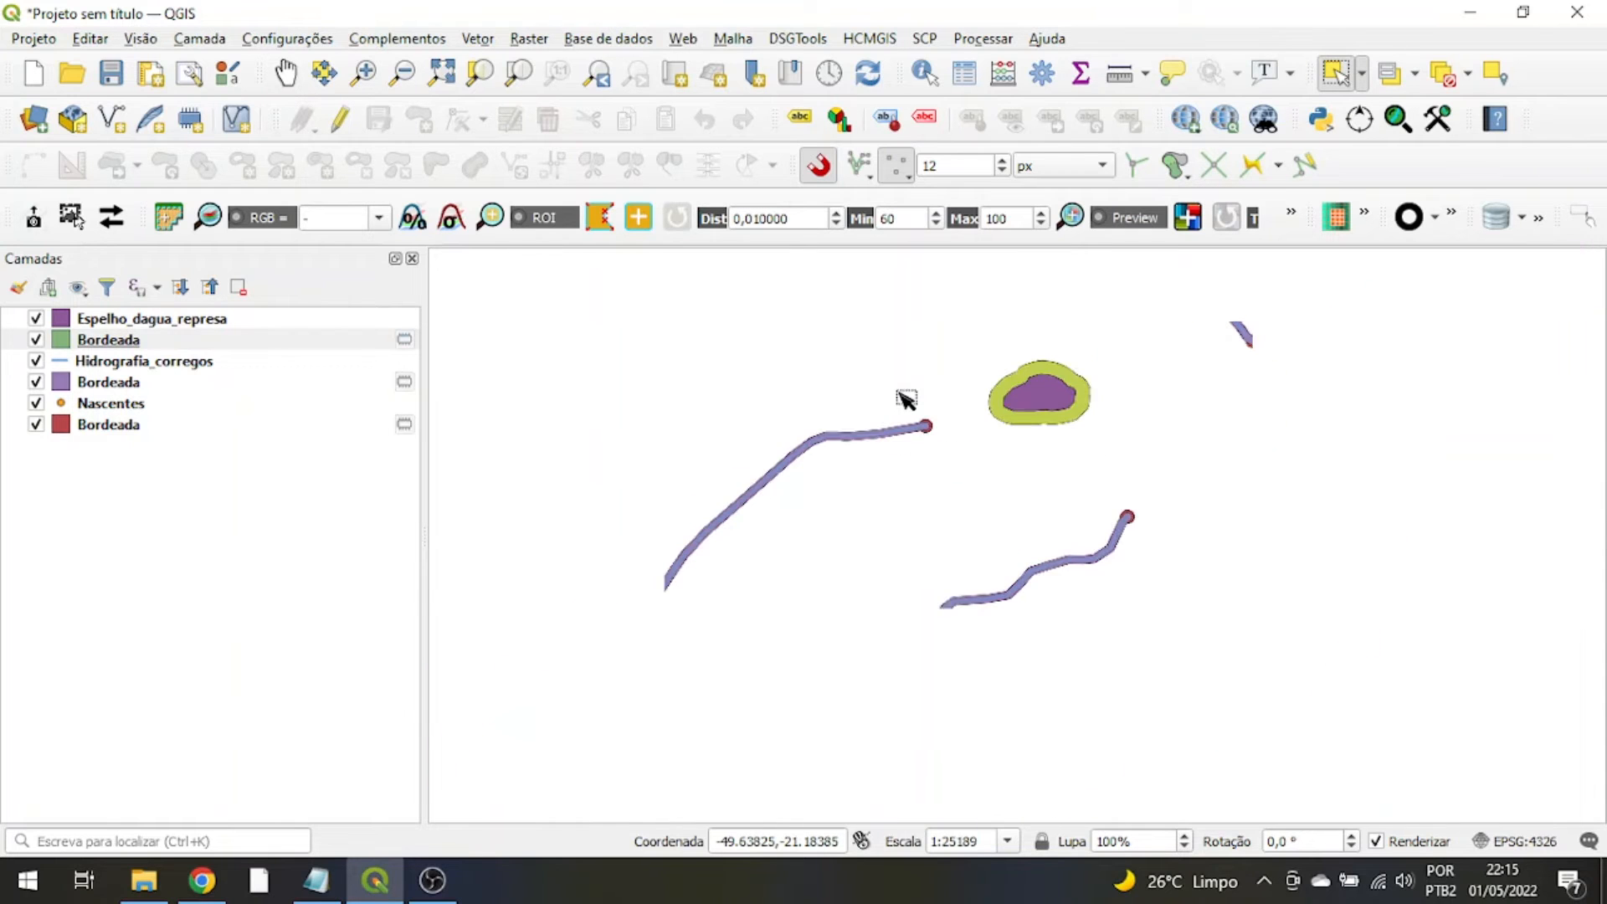
drag(896, 340, 904, 469)
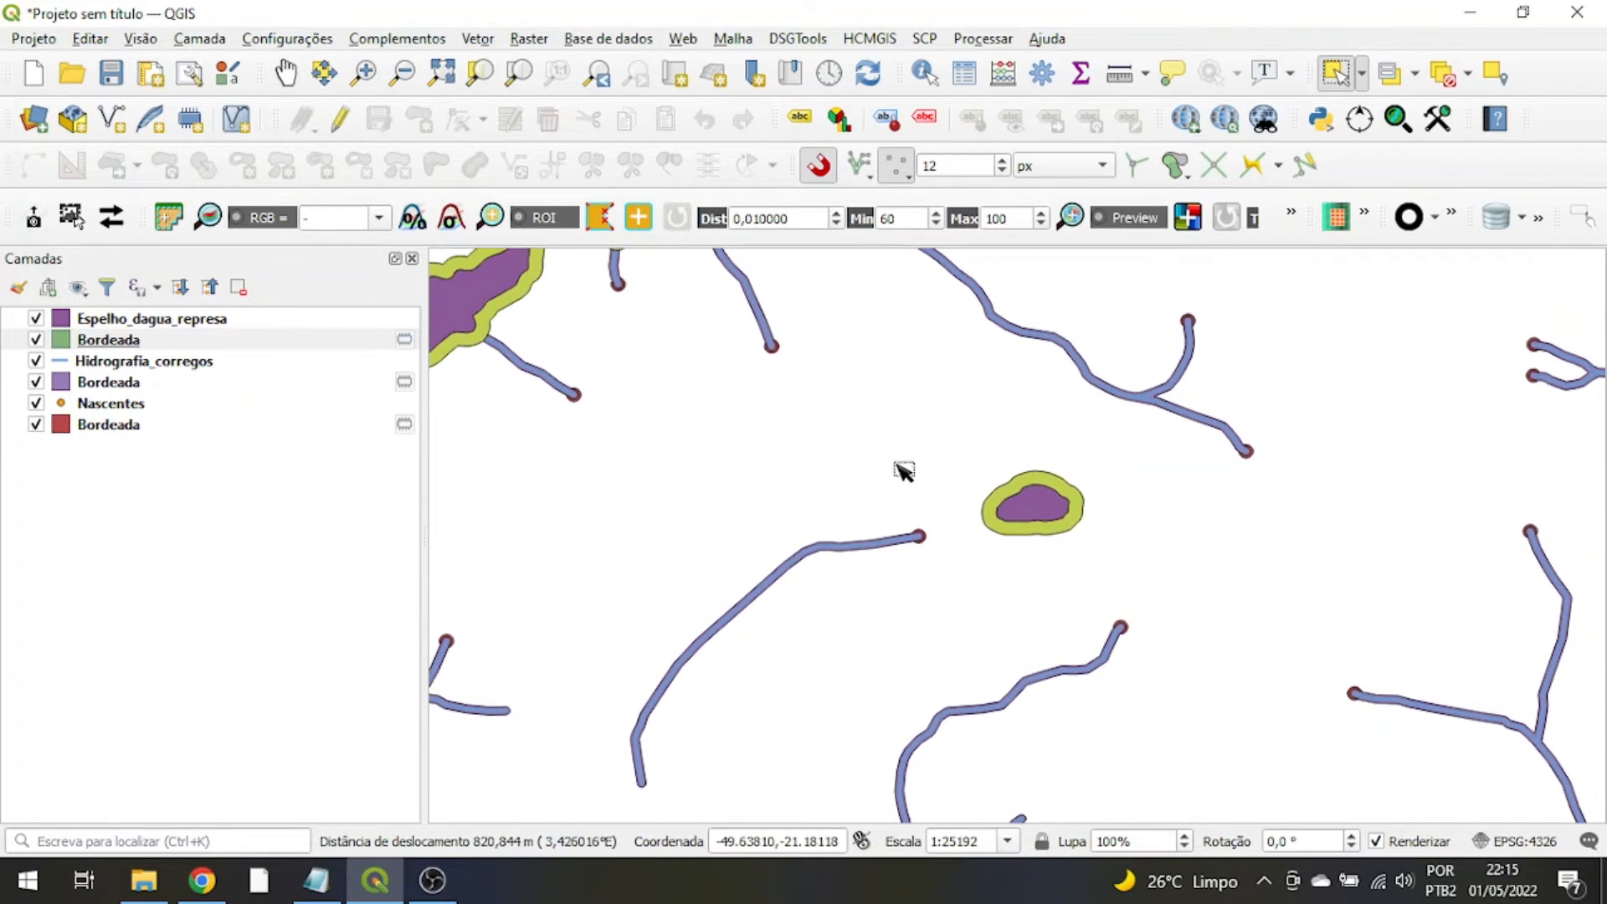
- Make Hidrografia_corregos the active layer and inspect the overlap of stream and spring buffers at a headwater
click(105, 369)
scroll(583, 475, down, 2)
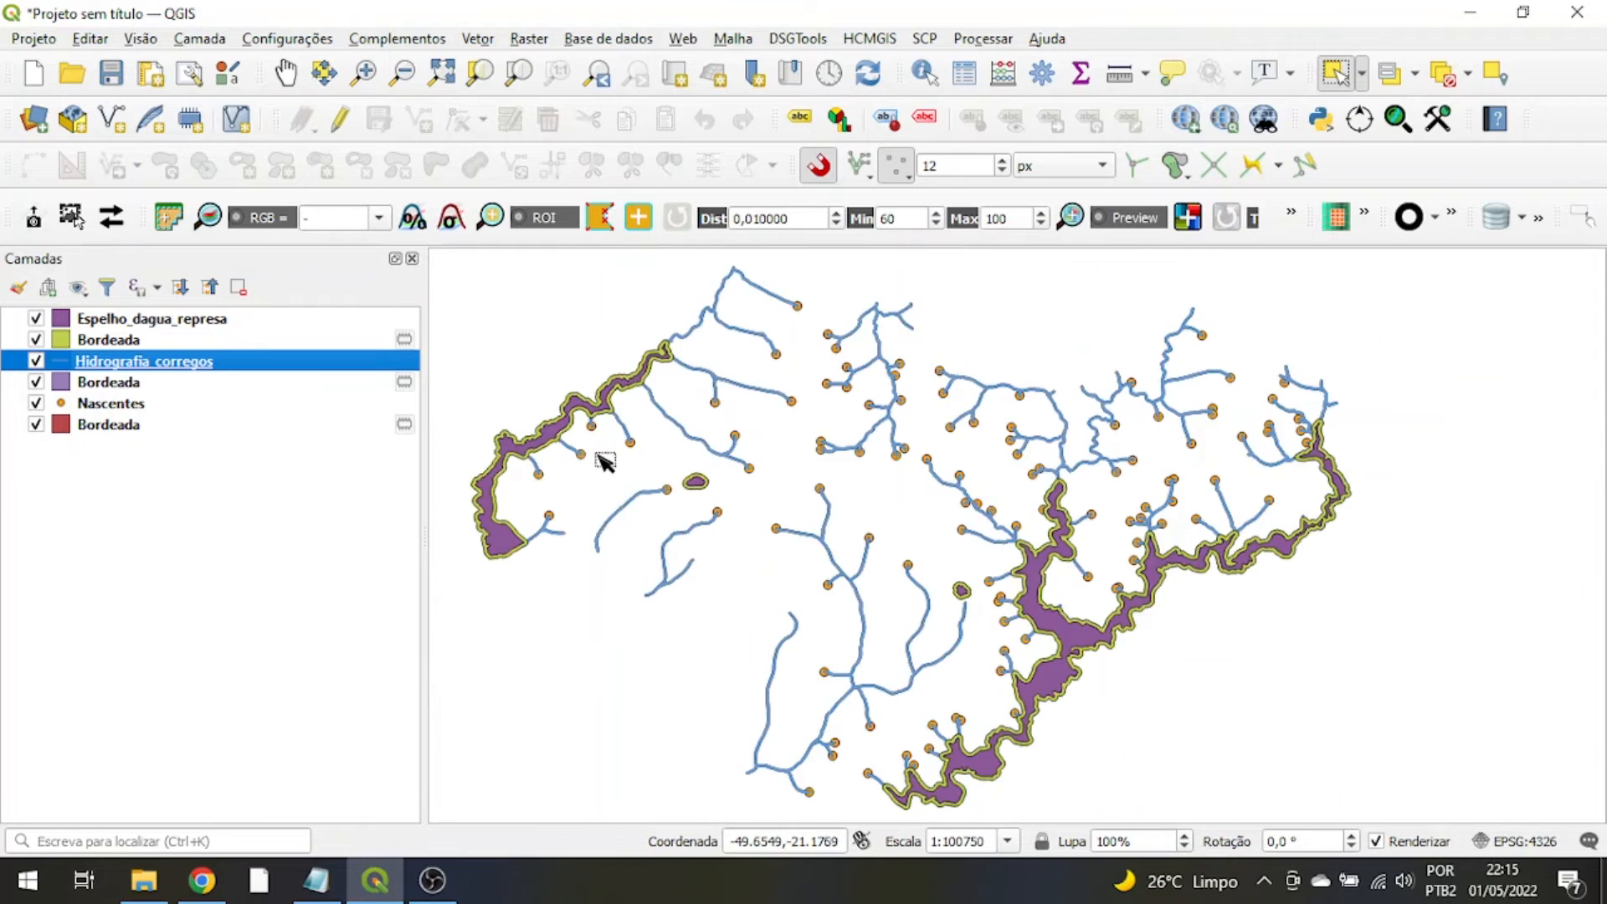
scroll(769, 567, up, 2)
drag(685, 455, 1094, 423)
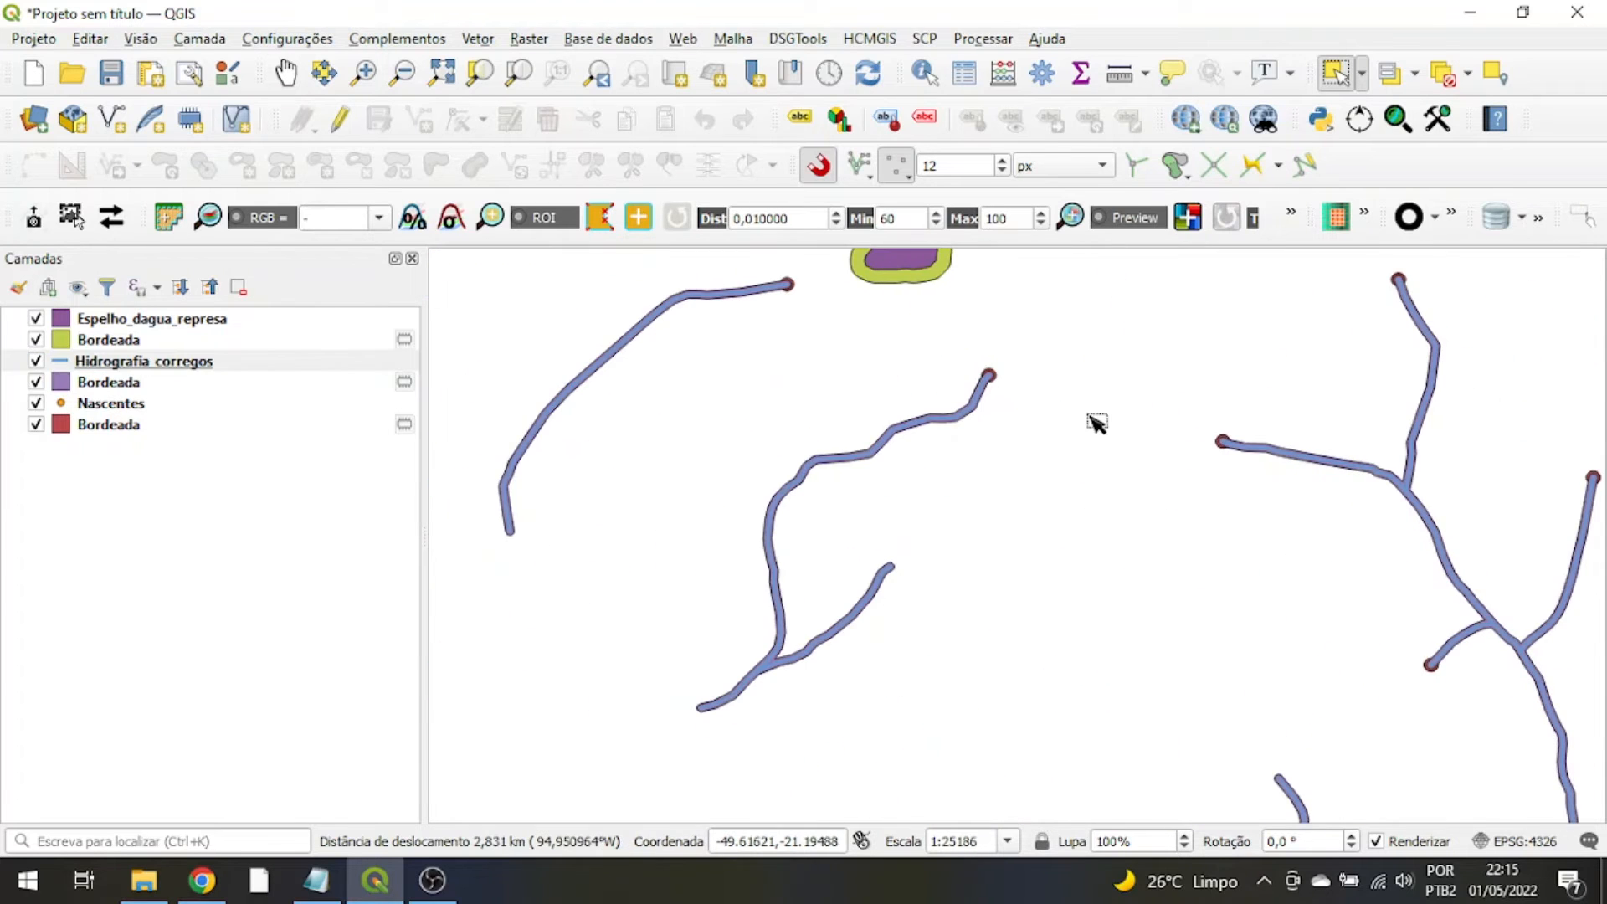
drag(1167, 460, 745, 549)
scroll(795, 548, up, 2)
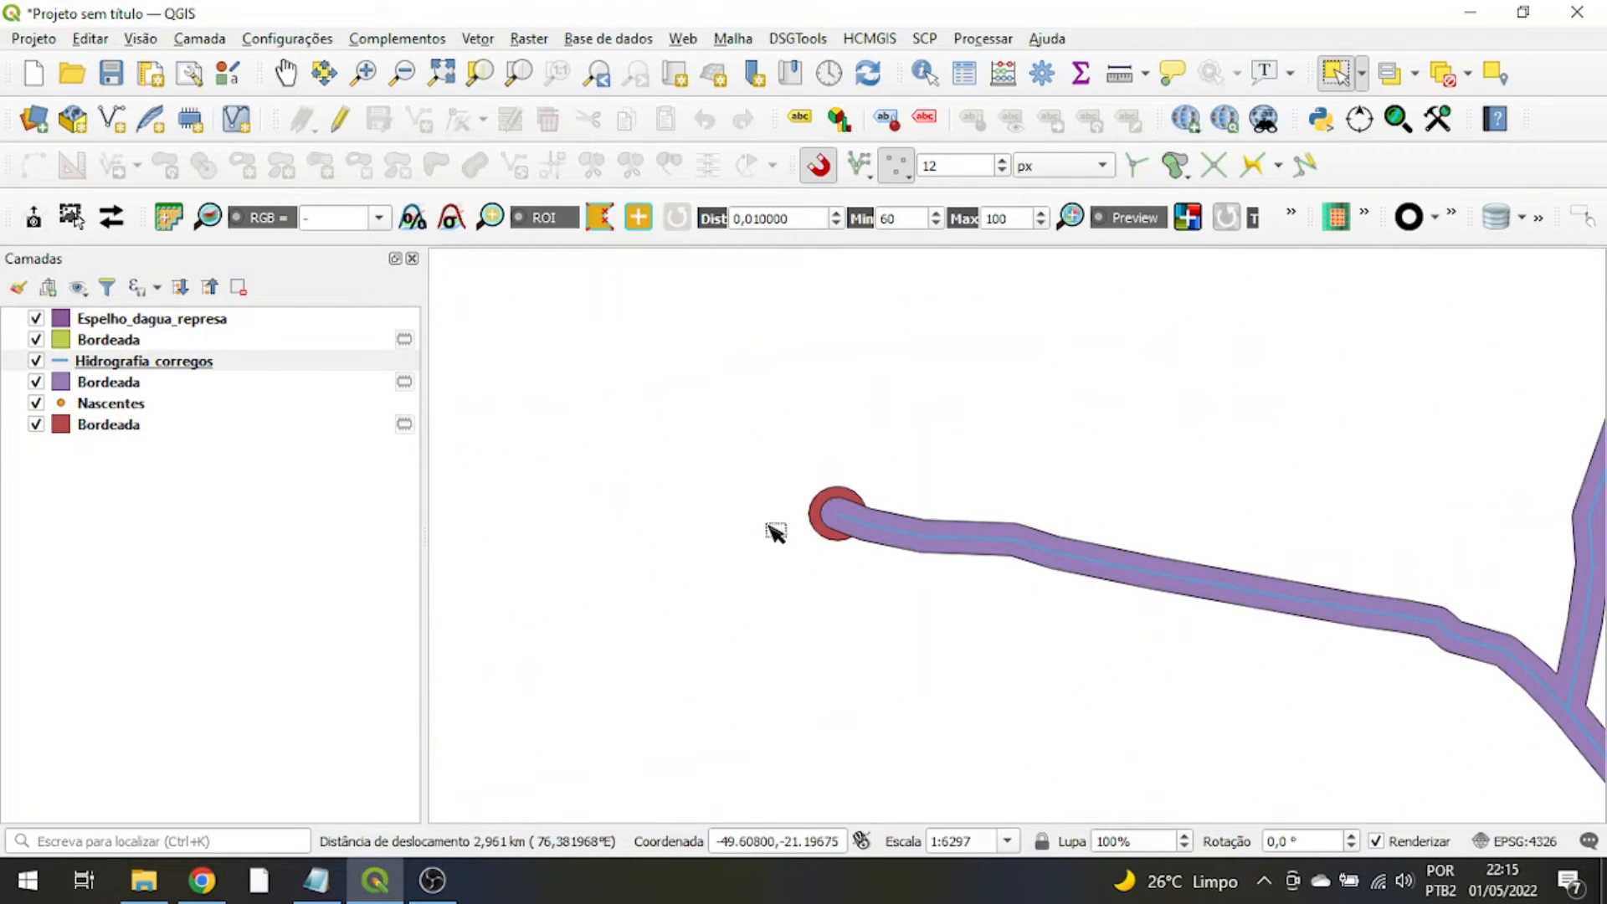
- Open the Hidrografia_corregos attribute table, sort it by NOme in descending order, and widen that column to show full names
right_click(172, 363)
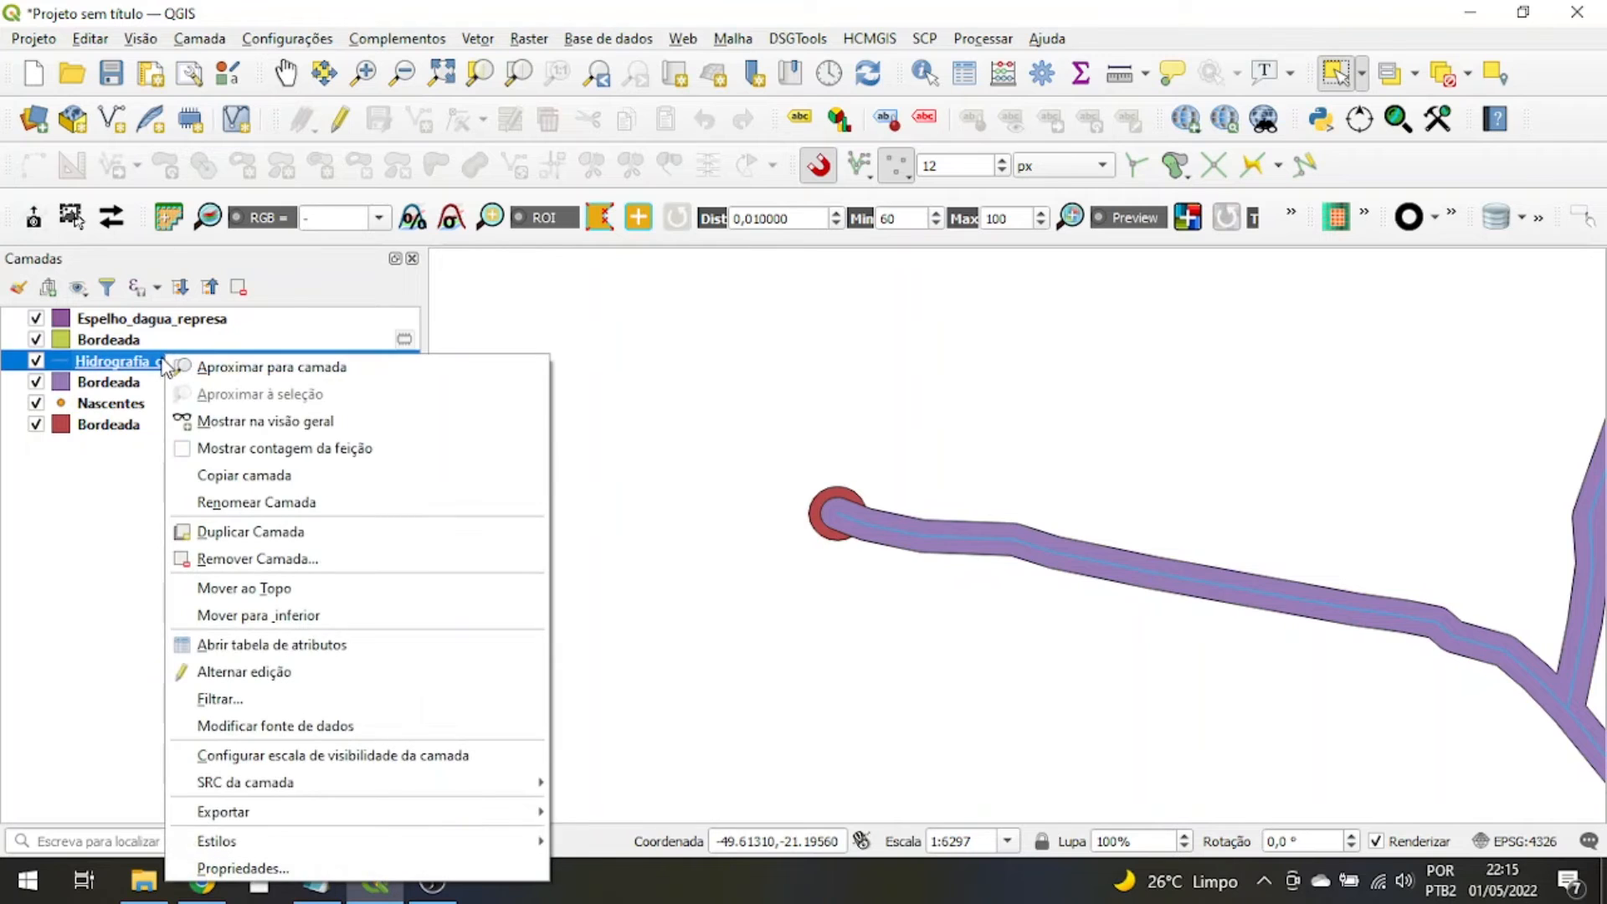
click(206, 653)
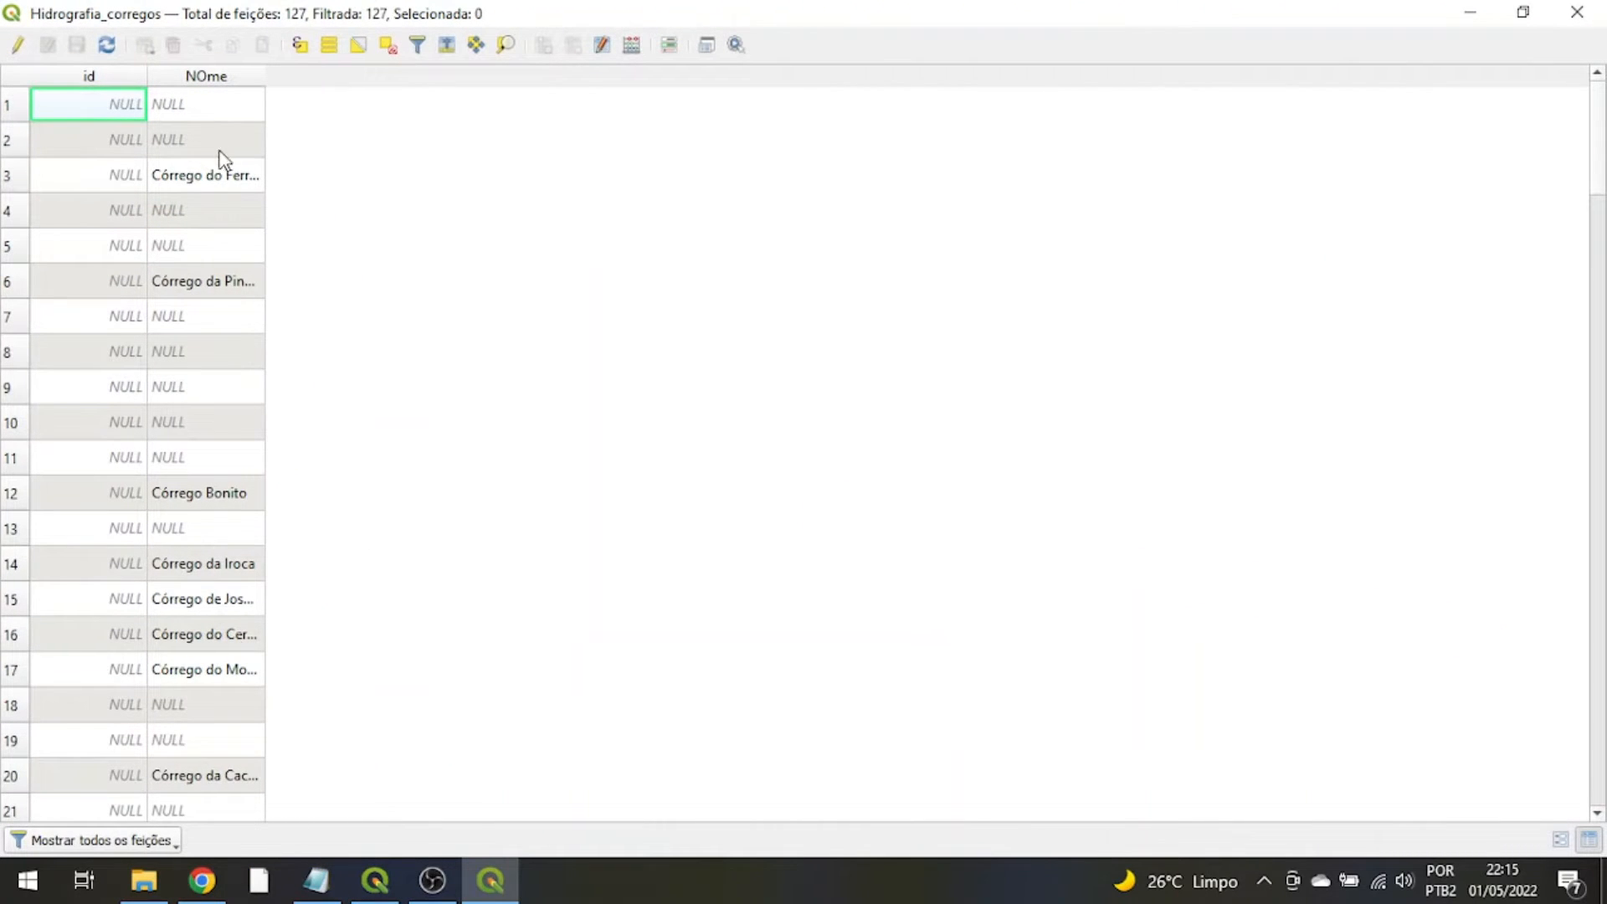
click(187, 77)
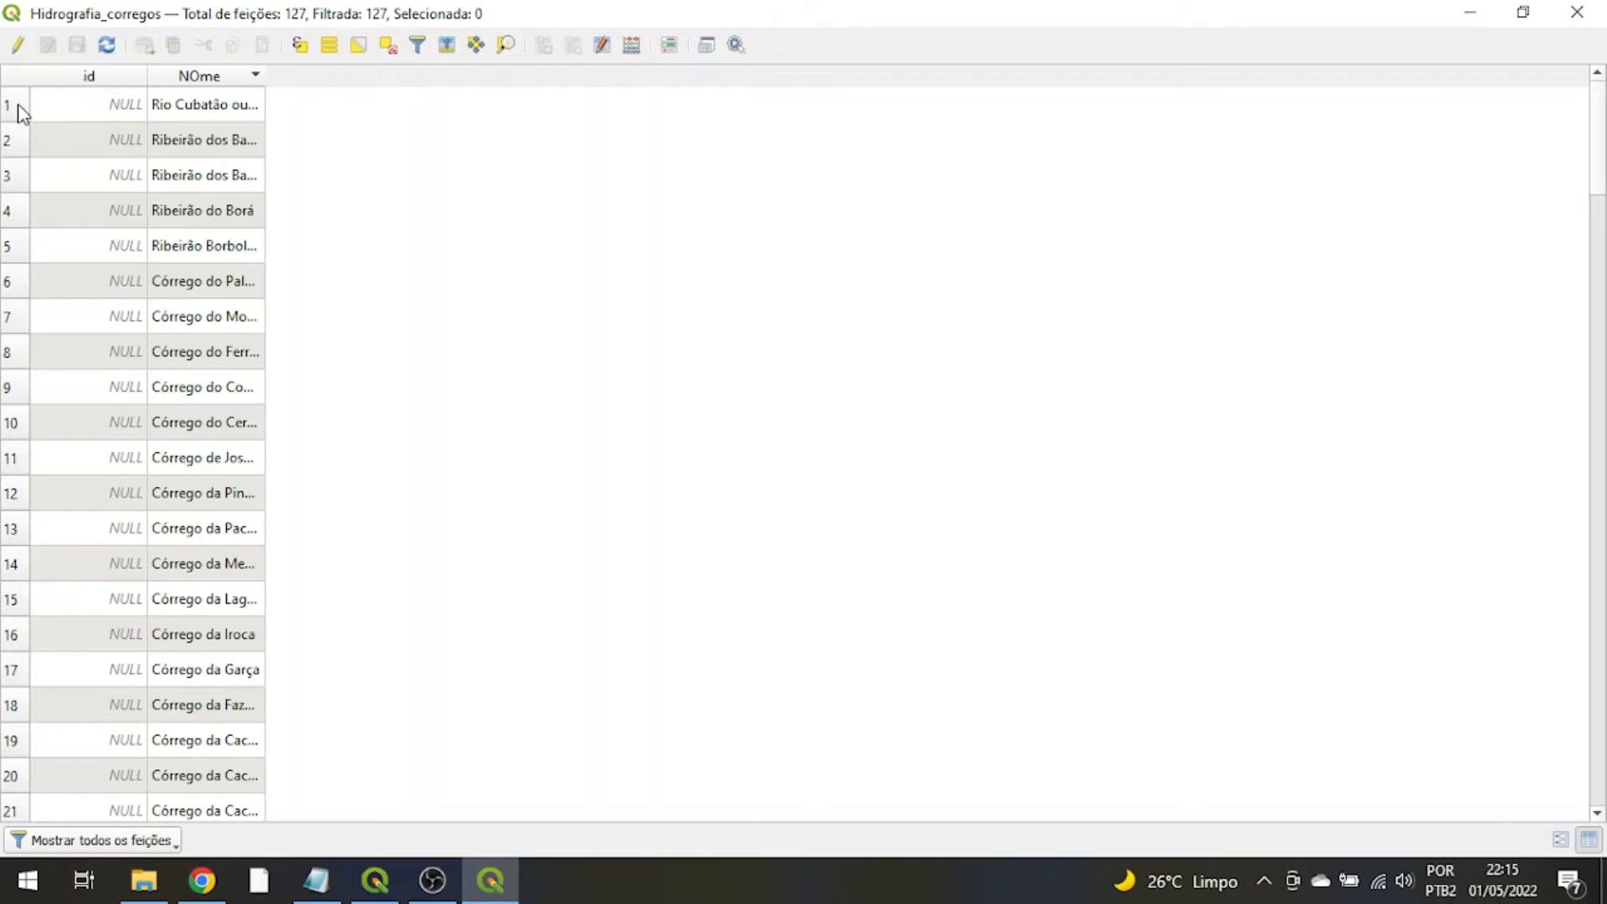
scroll(92, 167, down, 5)
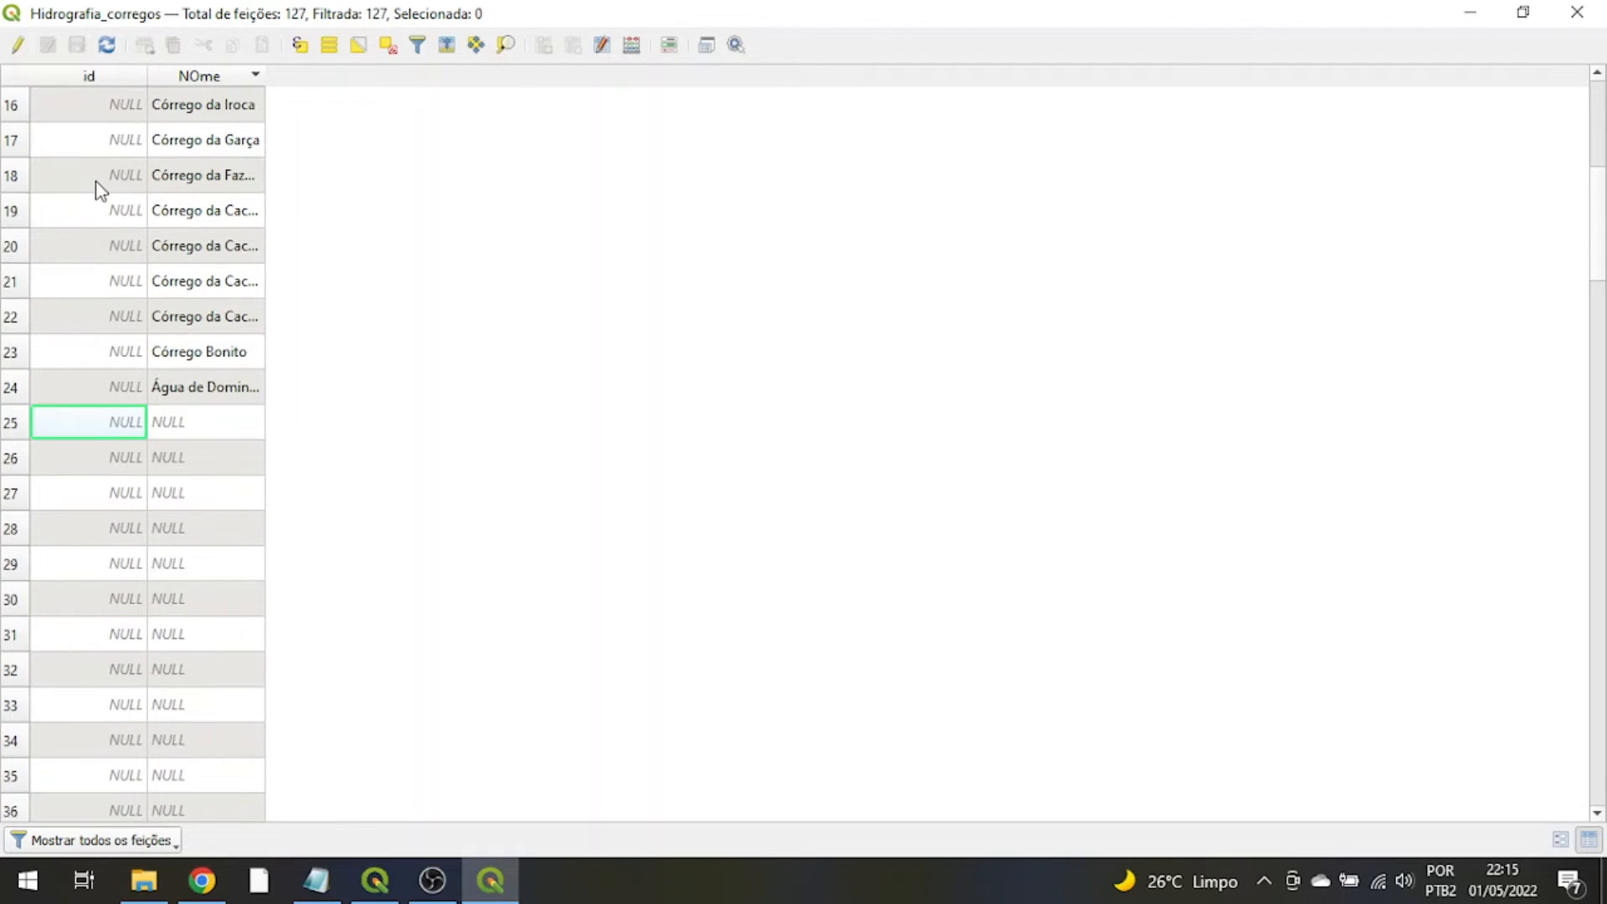
scroll(99, 189, up, 2)
drag(264, 75, 621, 78)
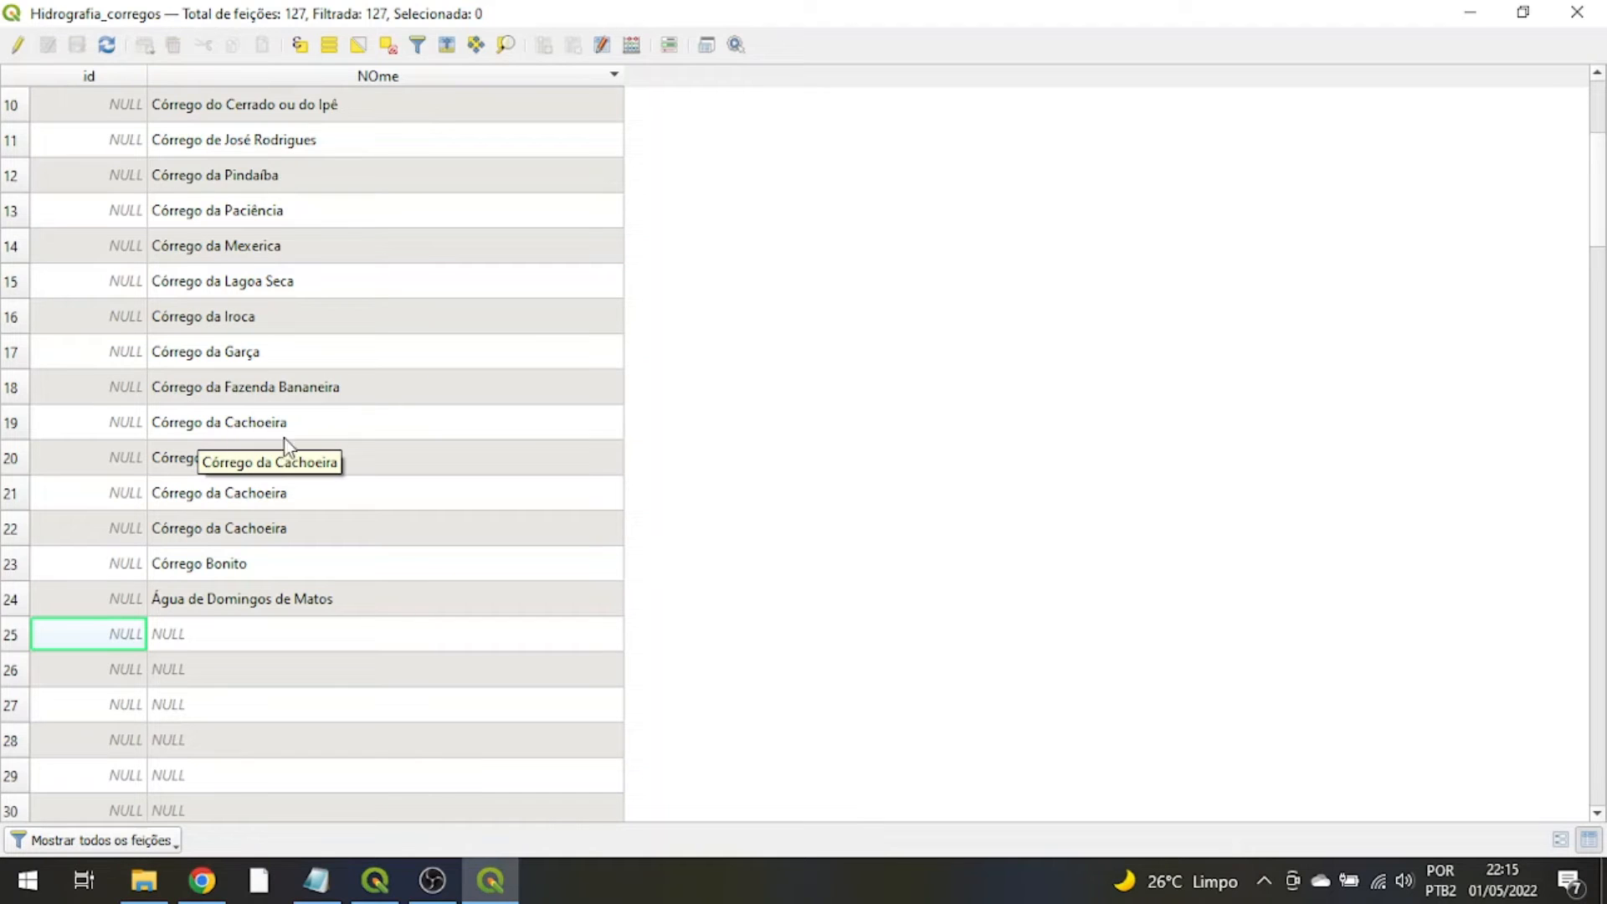
- Select the four Córrego da Cachoeira records in the attribute table and zoom the map to the selected stream segments
click(318, 437)
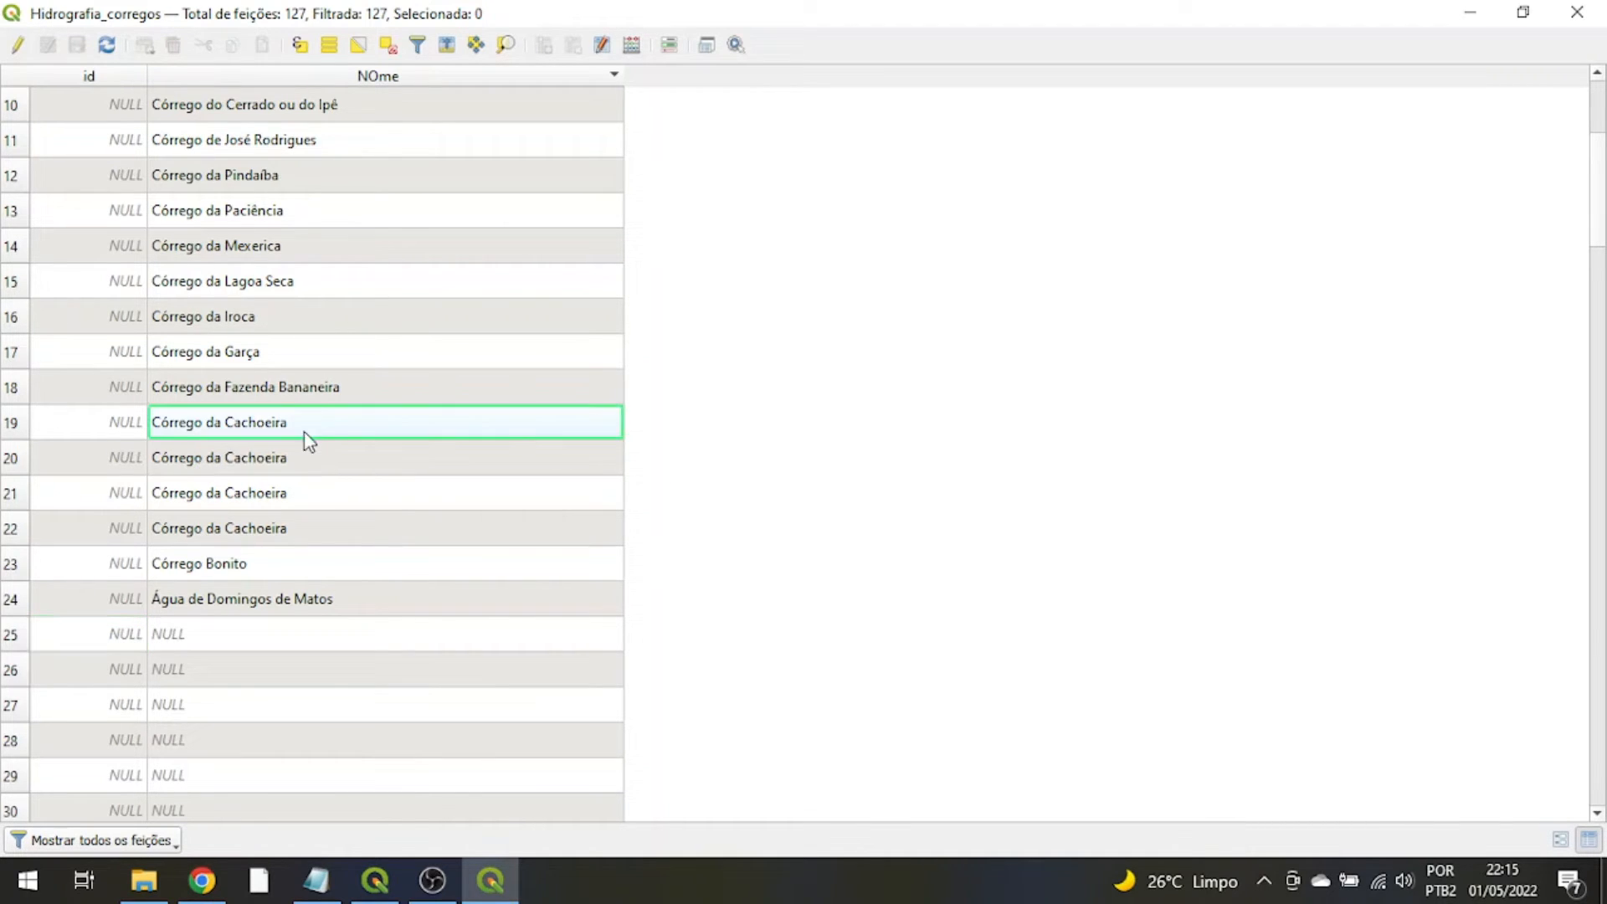
drag(11, 423, 4, 540)
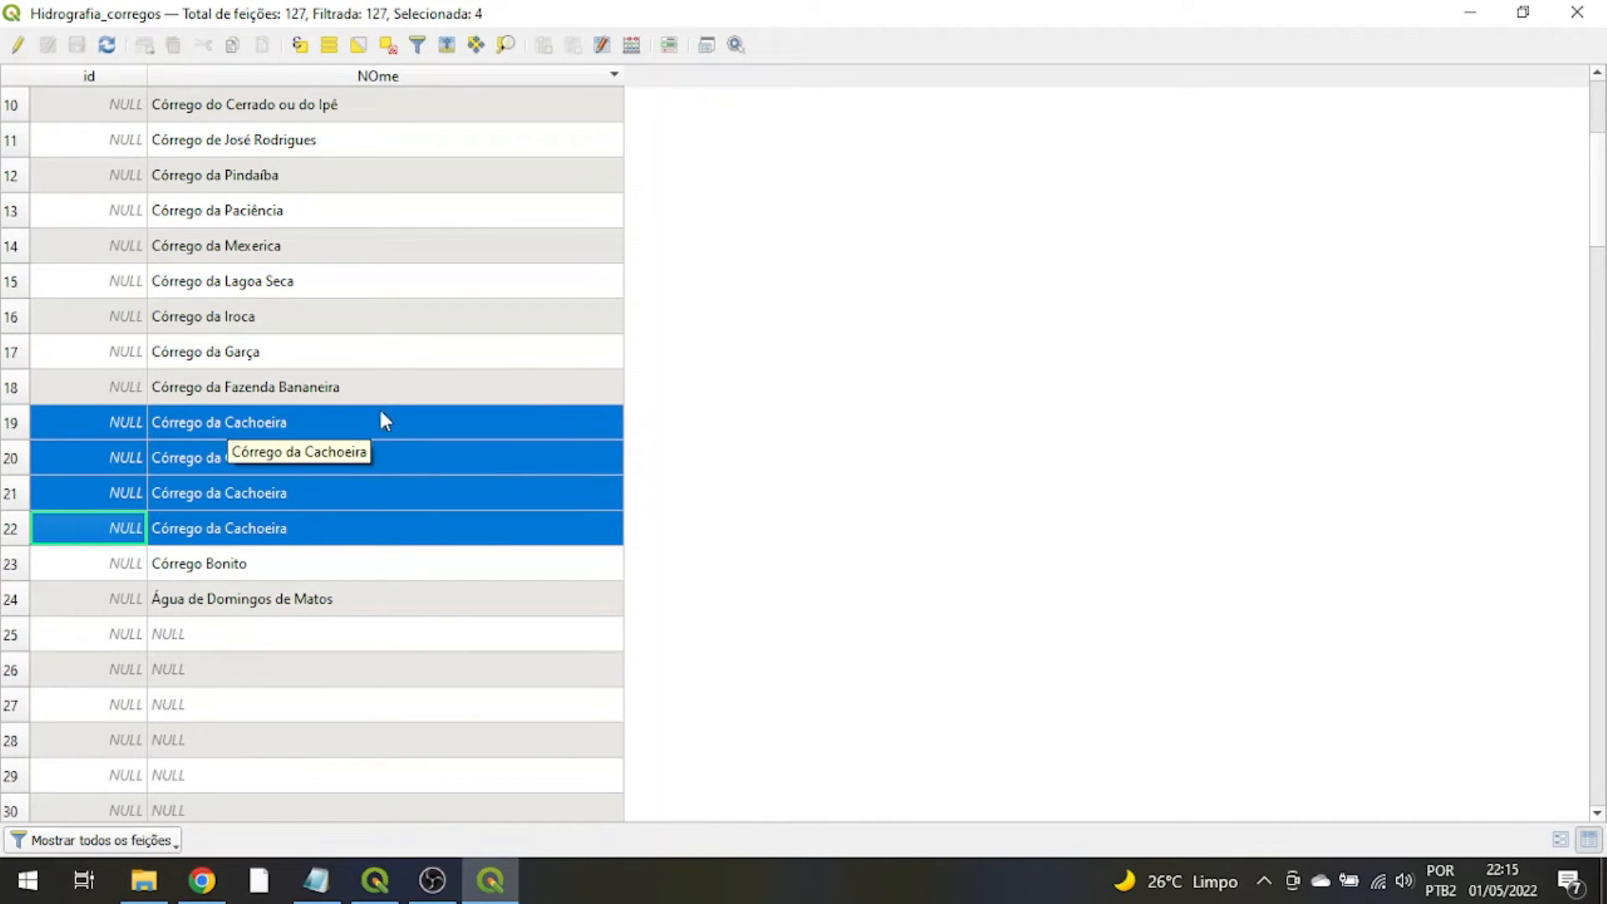
click(1468, 19)
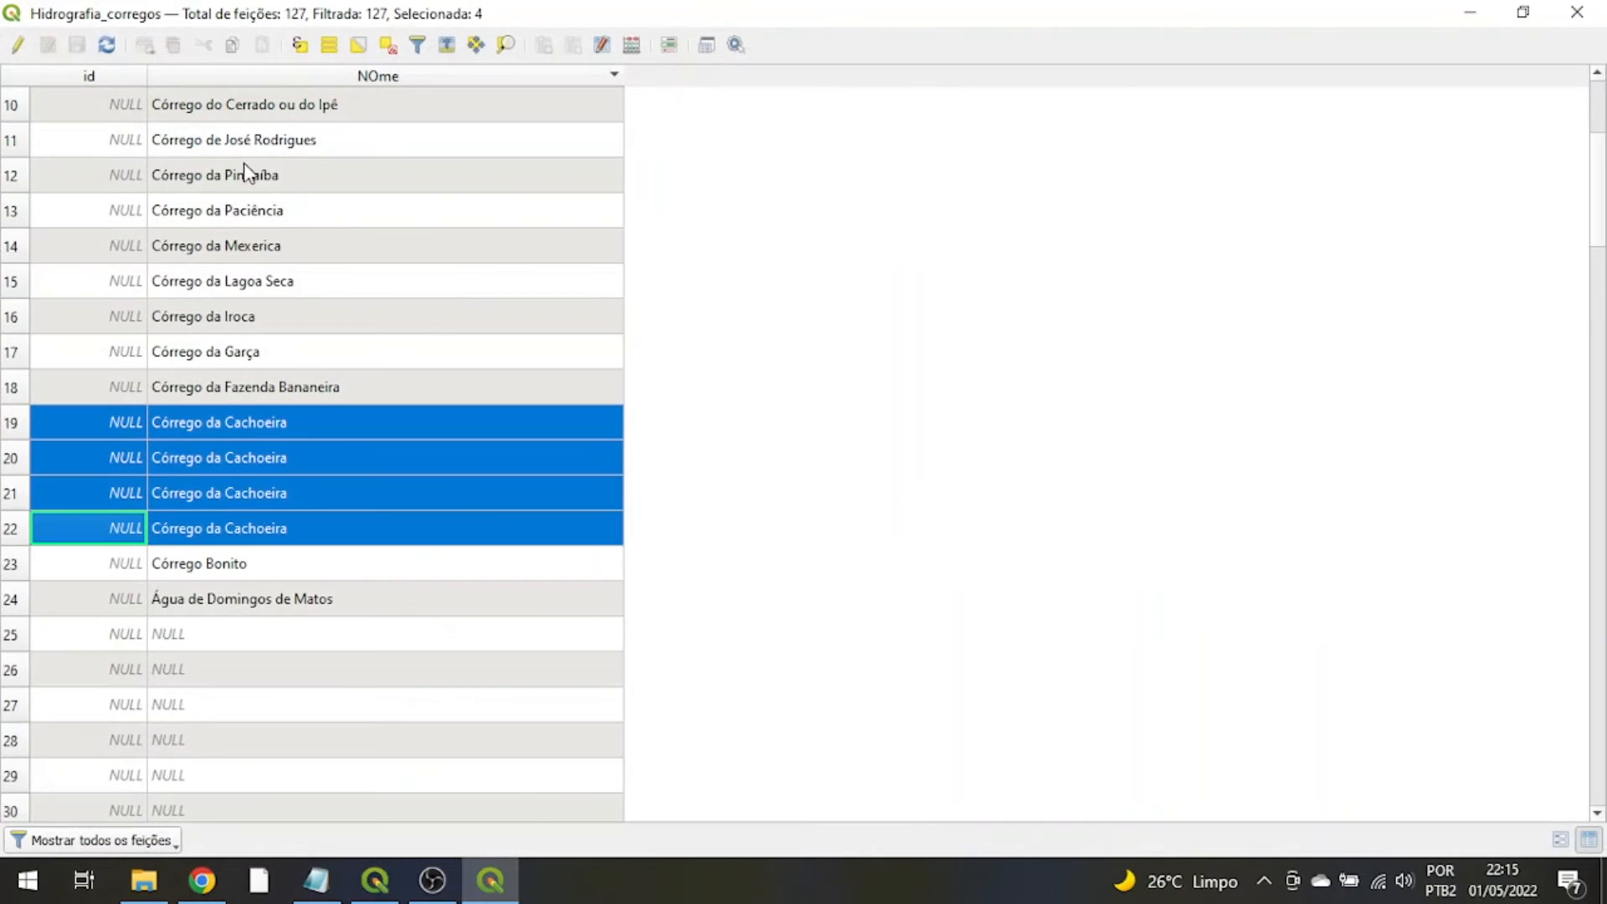
click(490, 881)
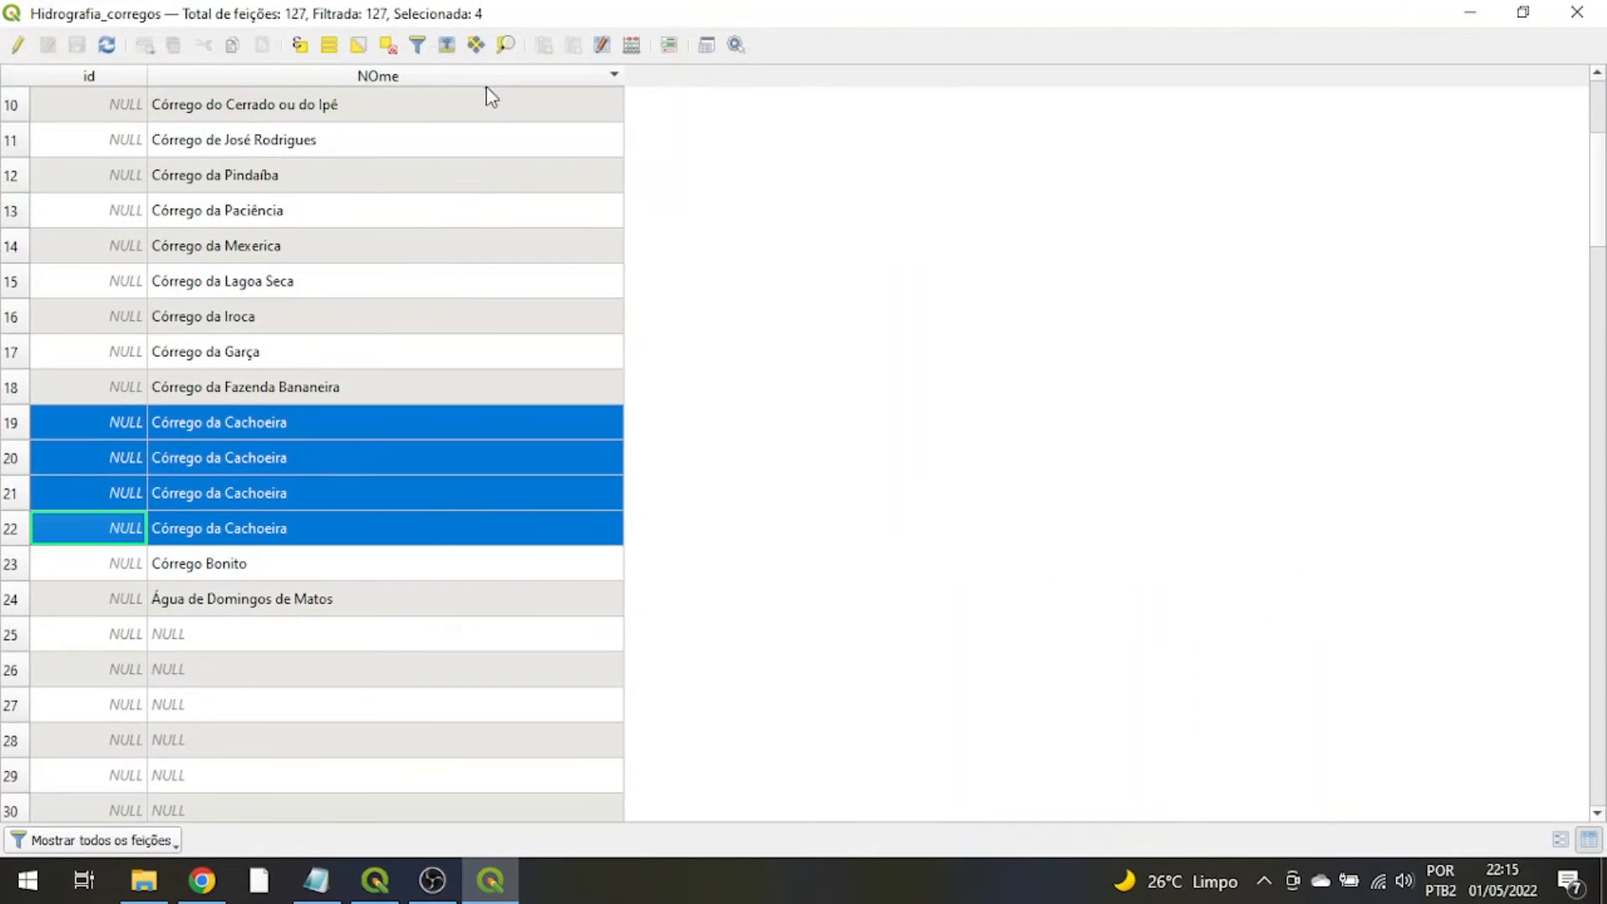
click(505, 45)
click(1469, 13)
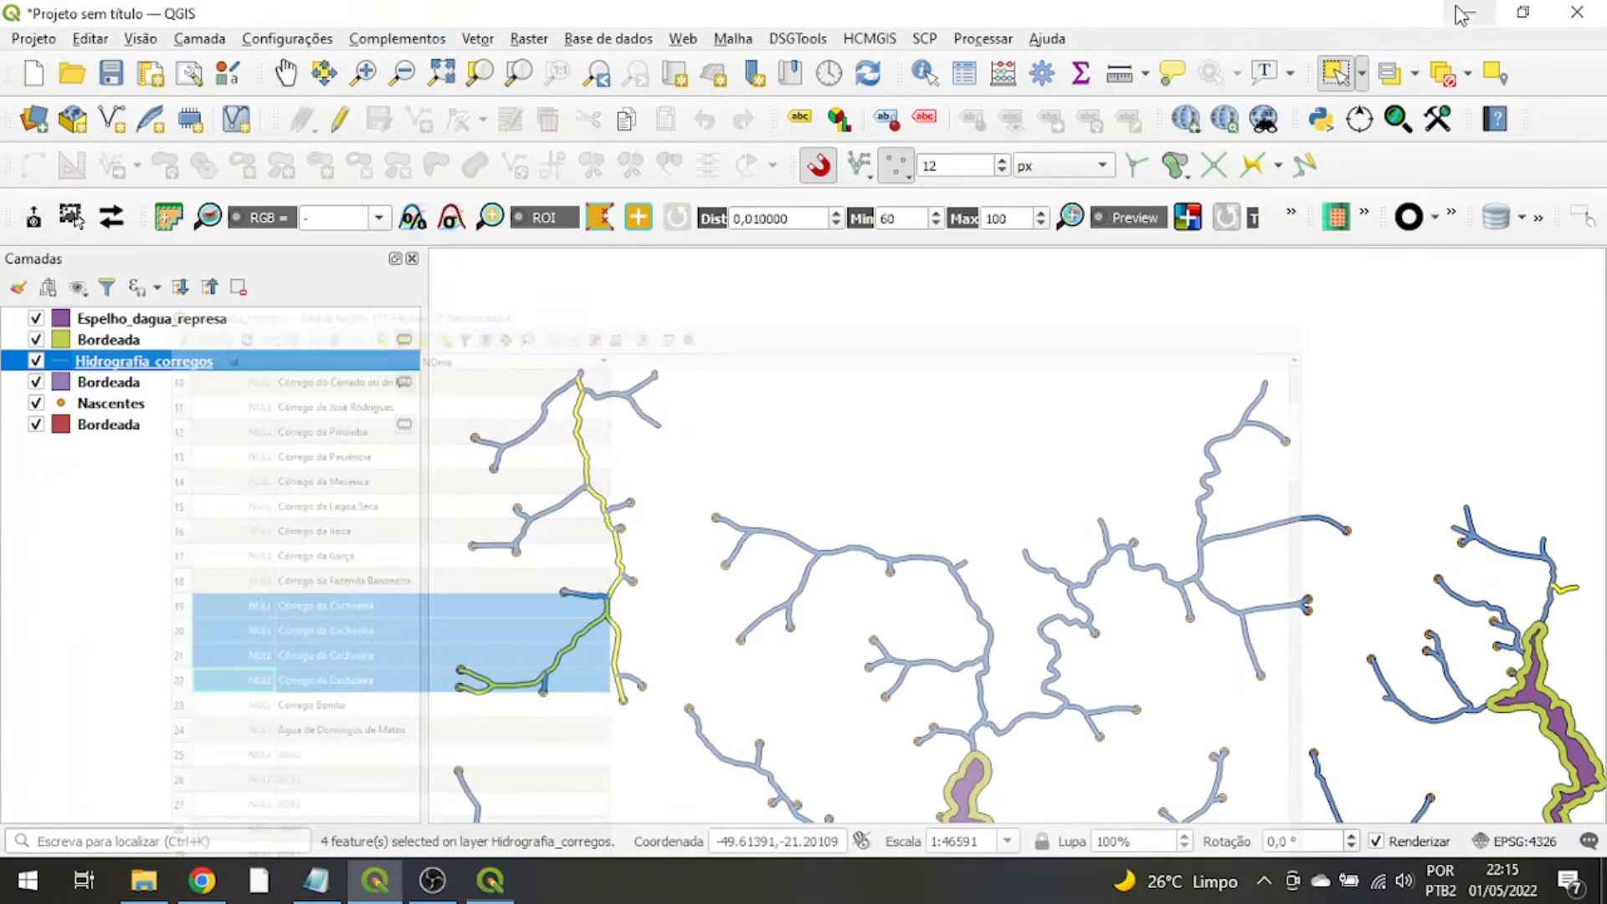
scroll(594, 636, up, 2)
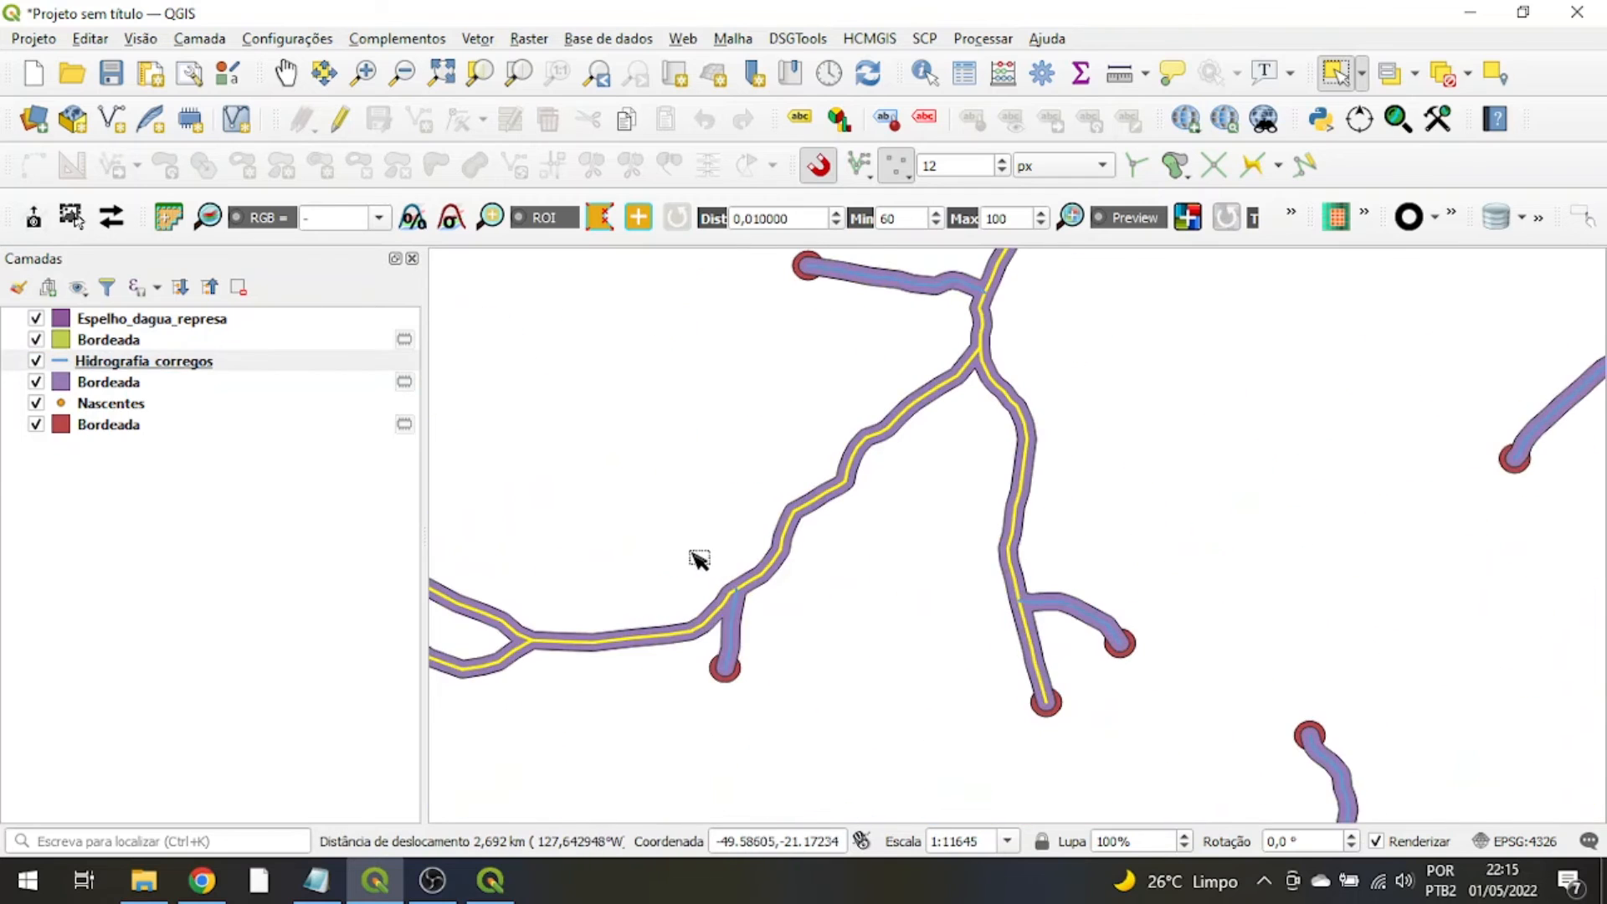
scroll(707, 601, down, 1)
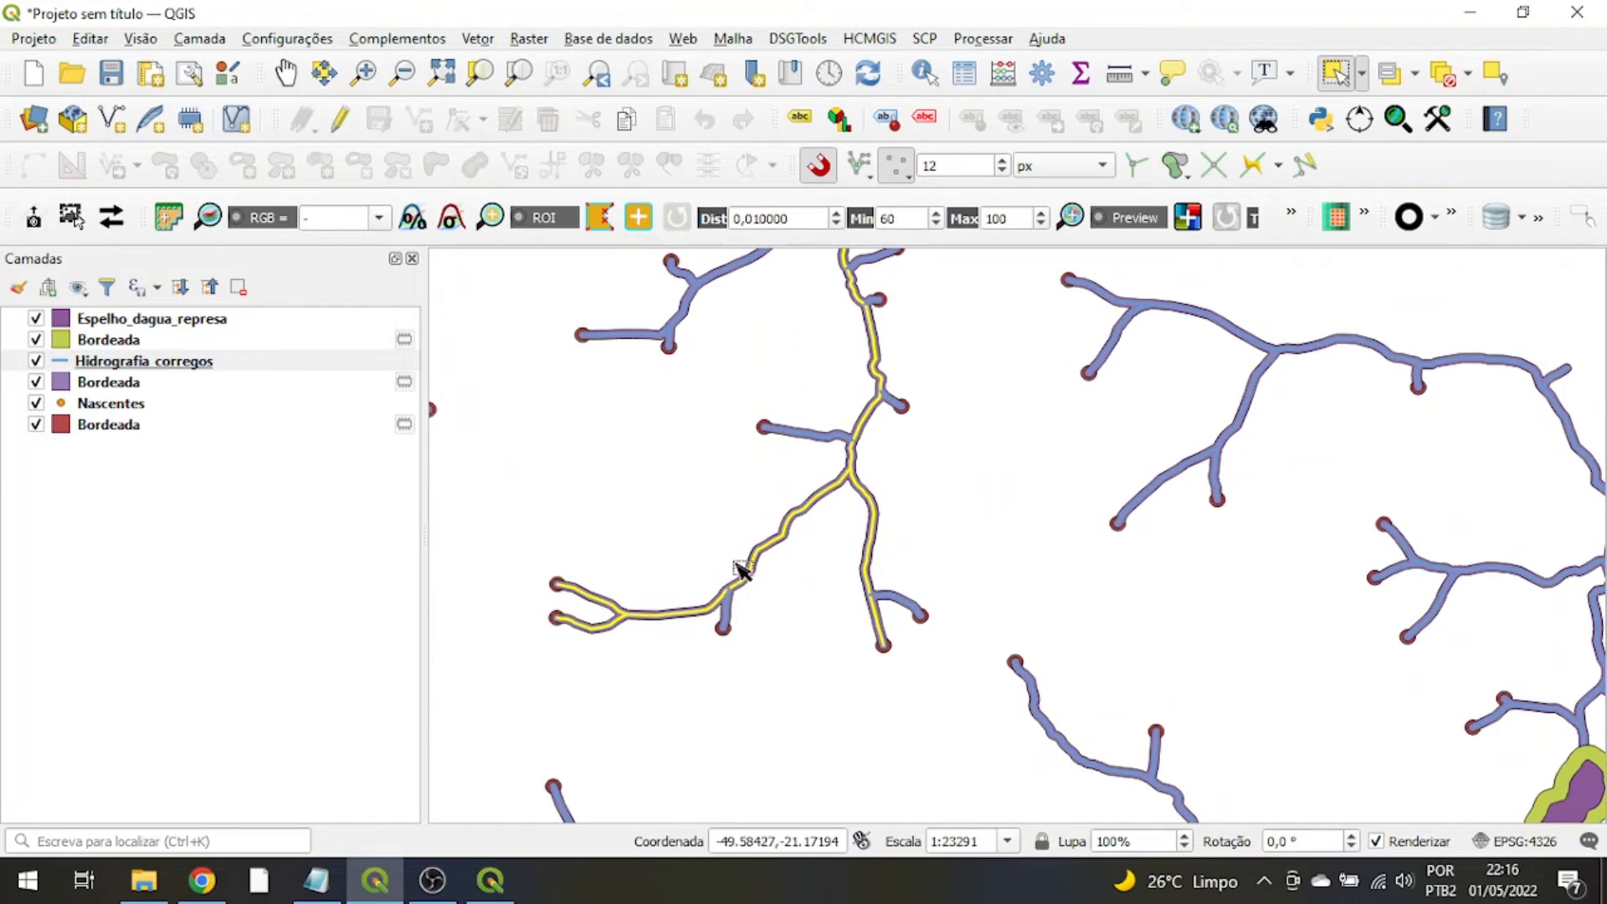
scroll(937, 645, down, 1)
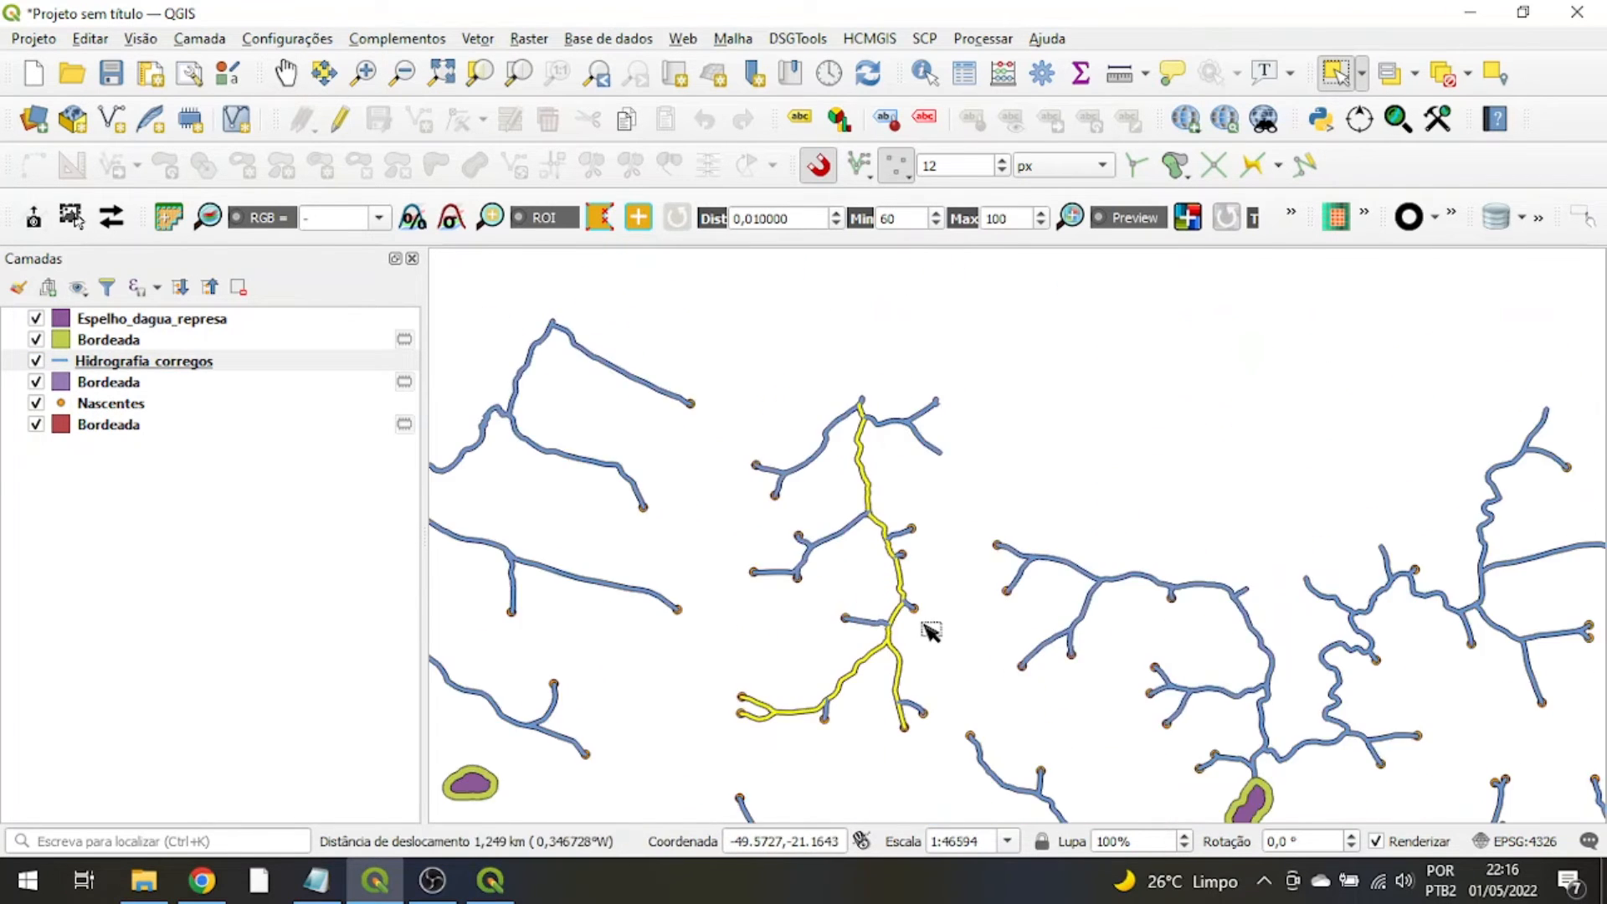
drag(947, 581, 890, 466)
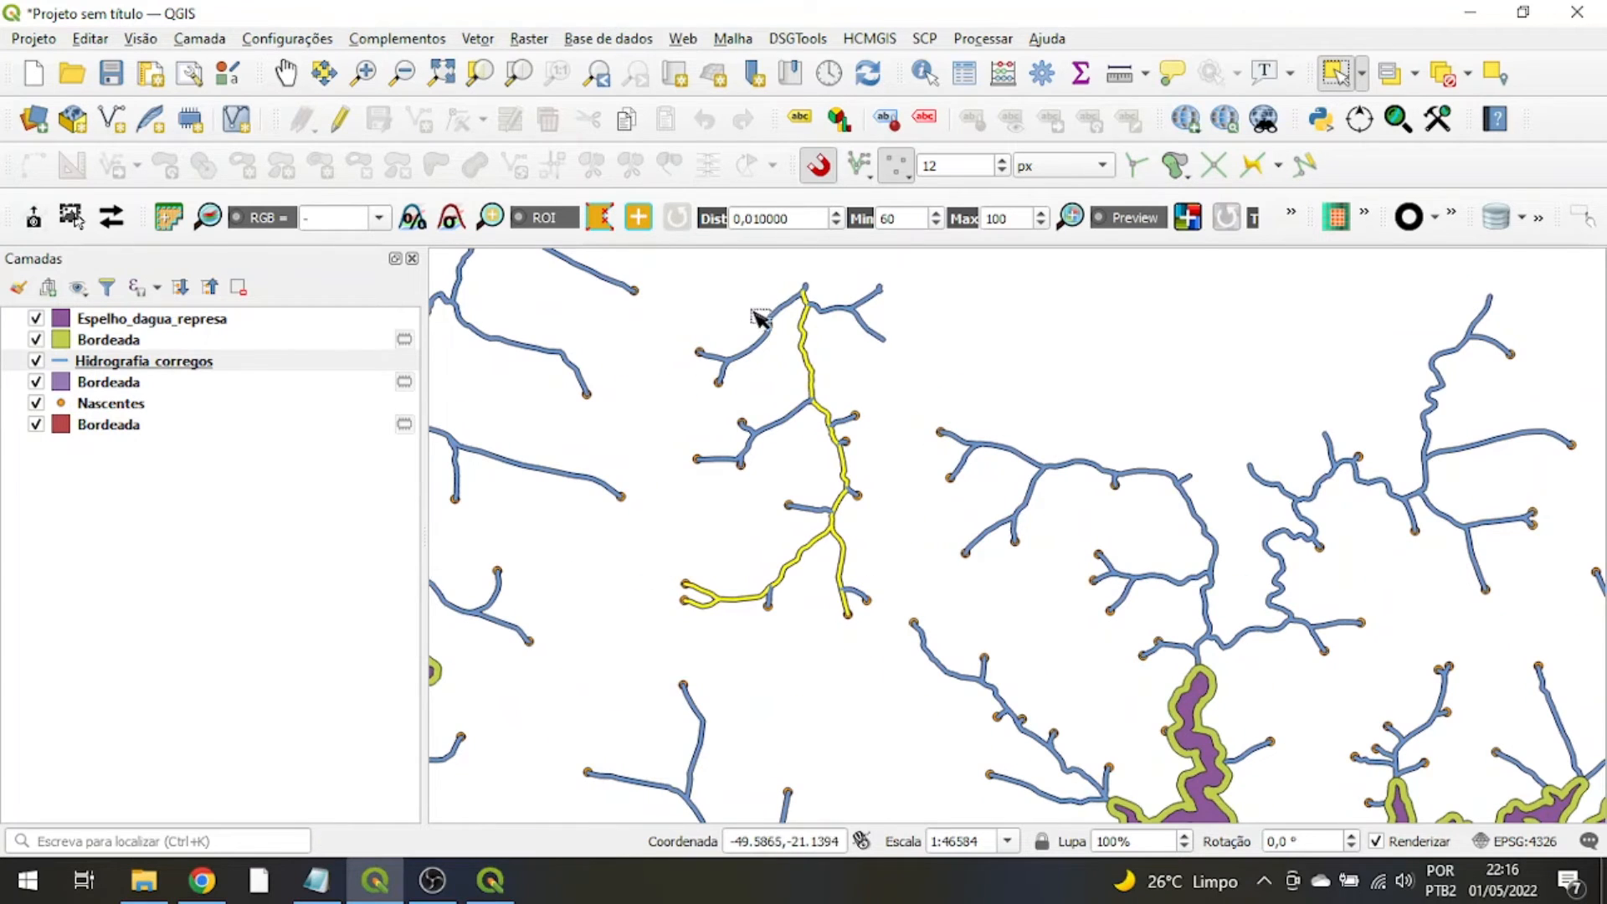
- Run Dissolver on all features of Hidrografia_corregos, using NOme as the dissolve field and a temporary output layer
click(478, 40)
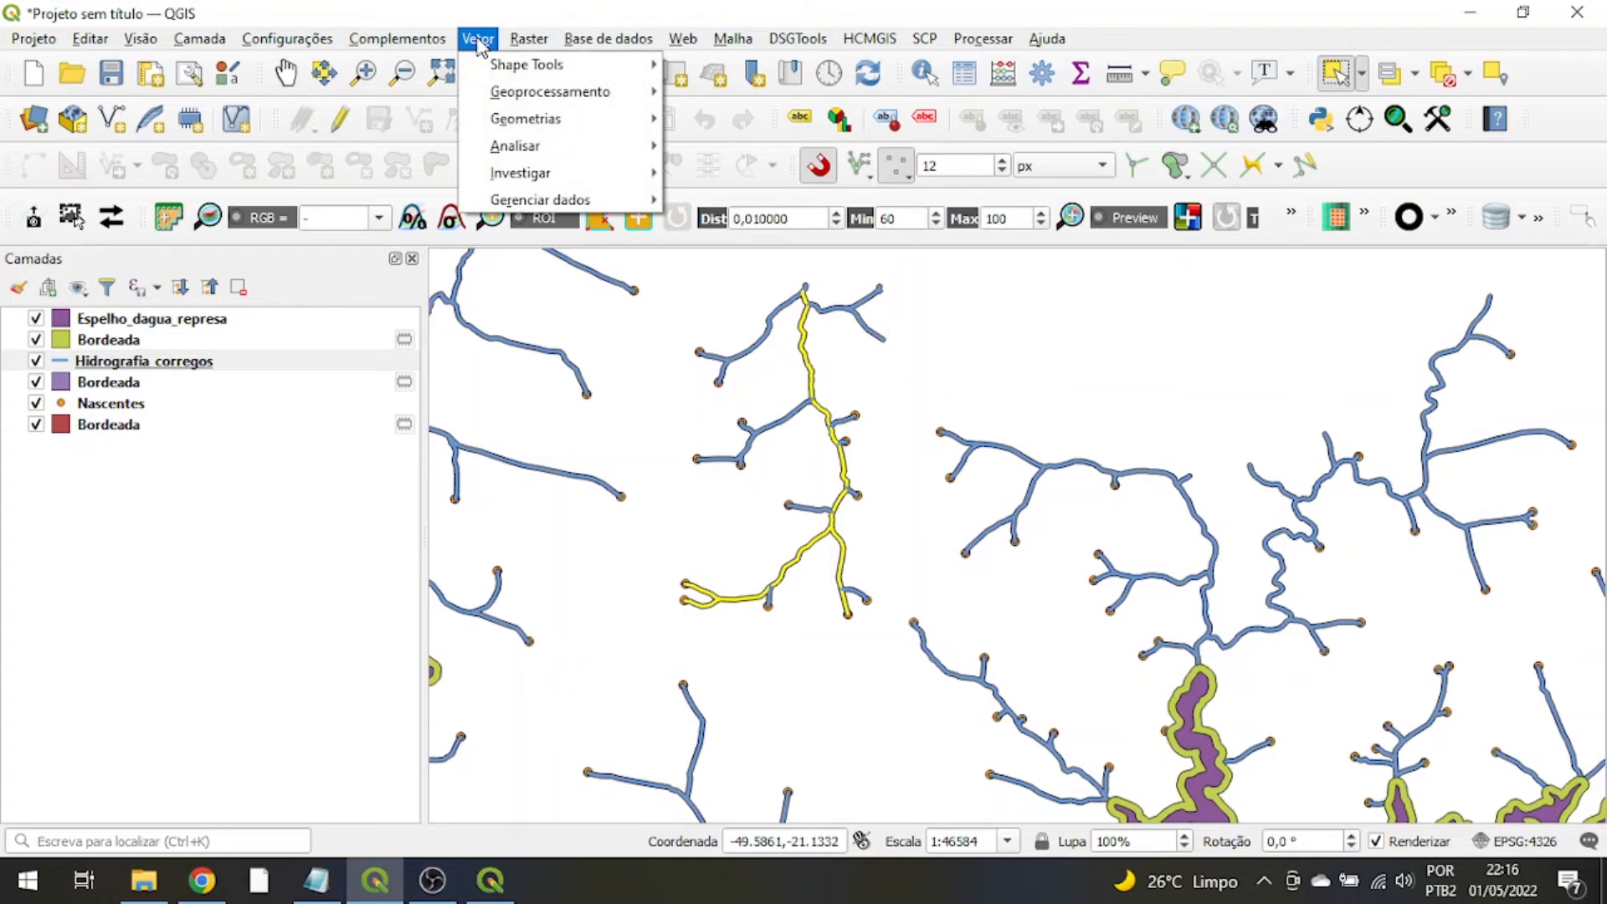
mouse_move(486, 98)
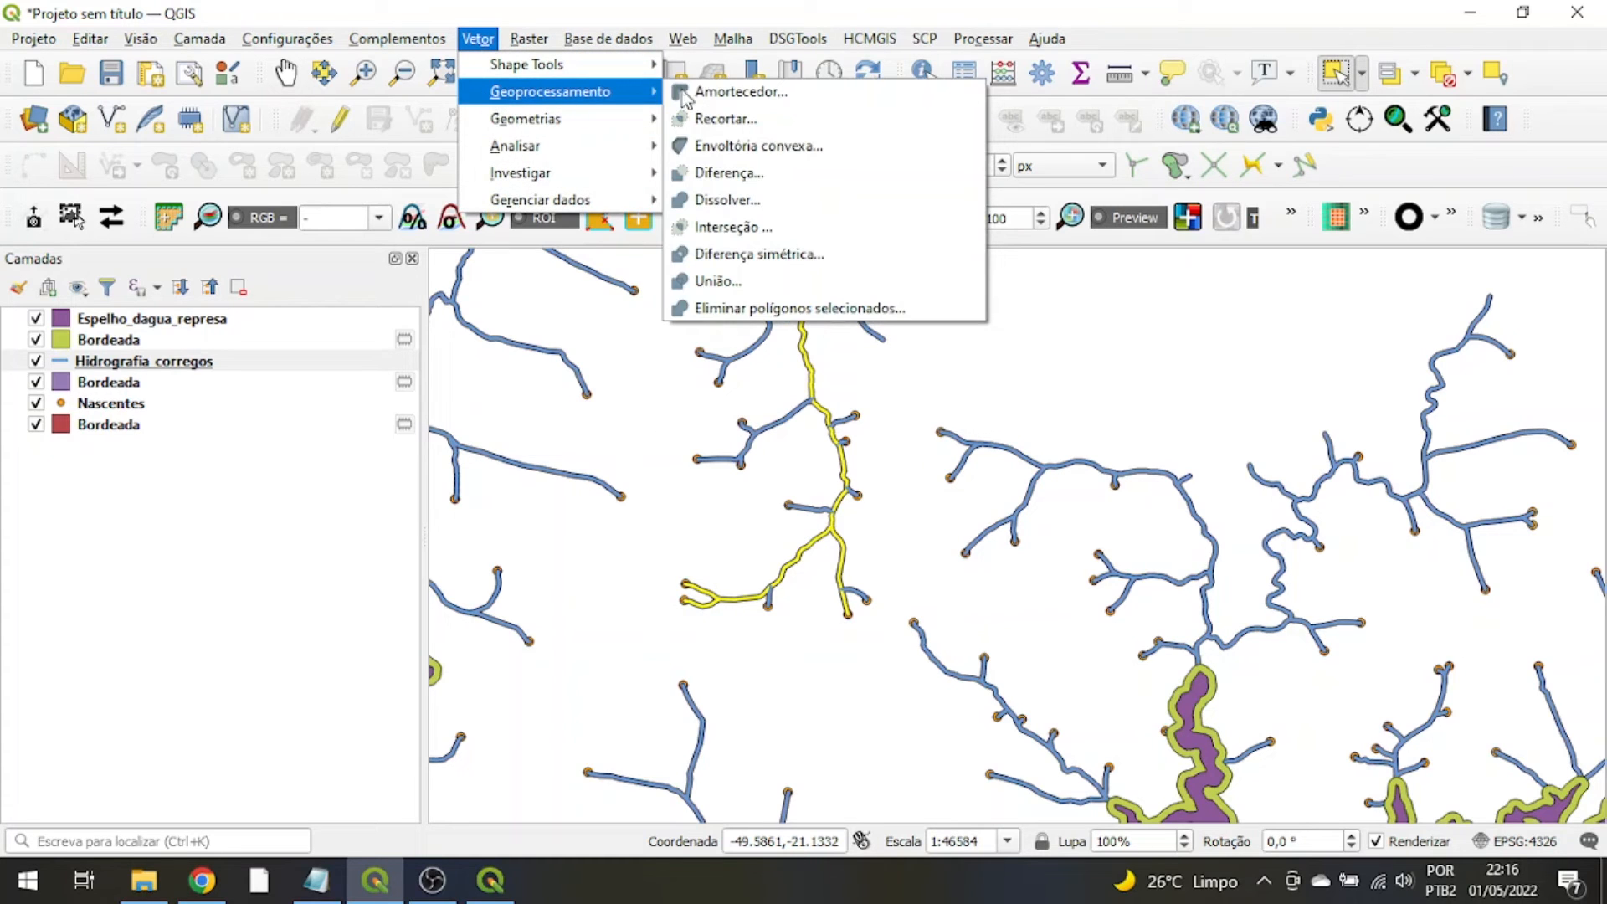
click(725, 199)
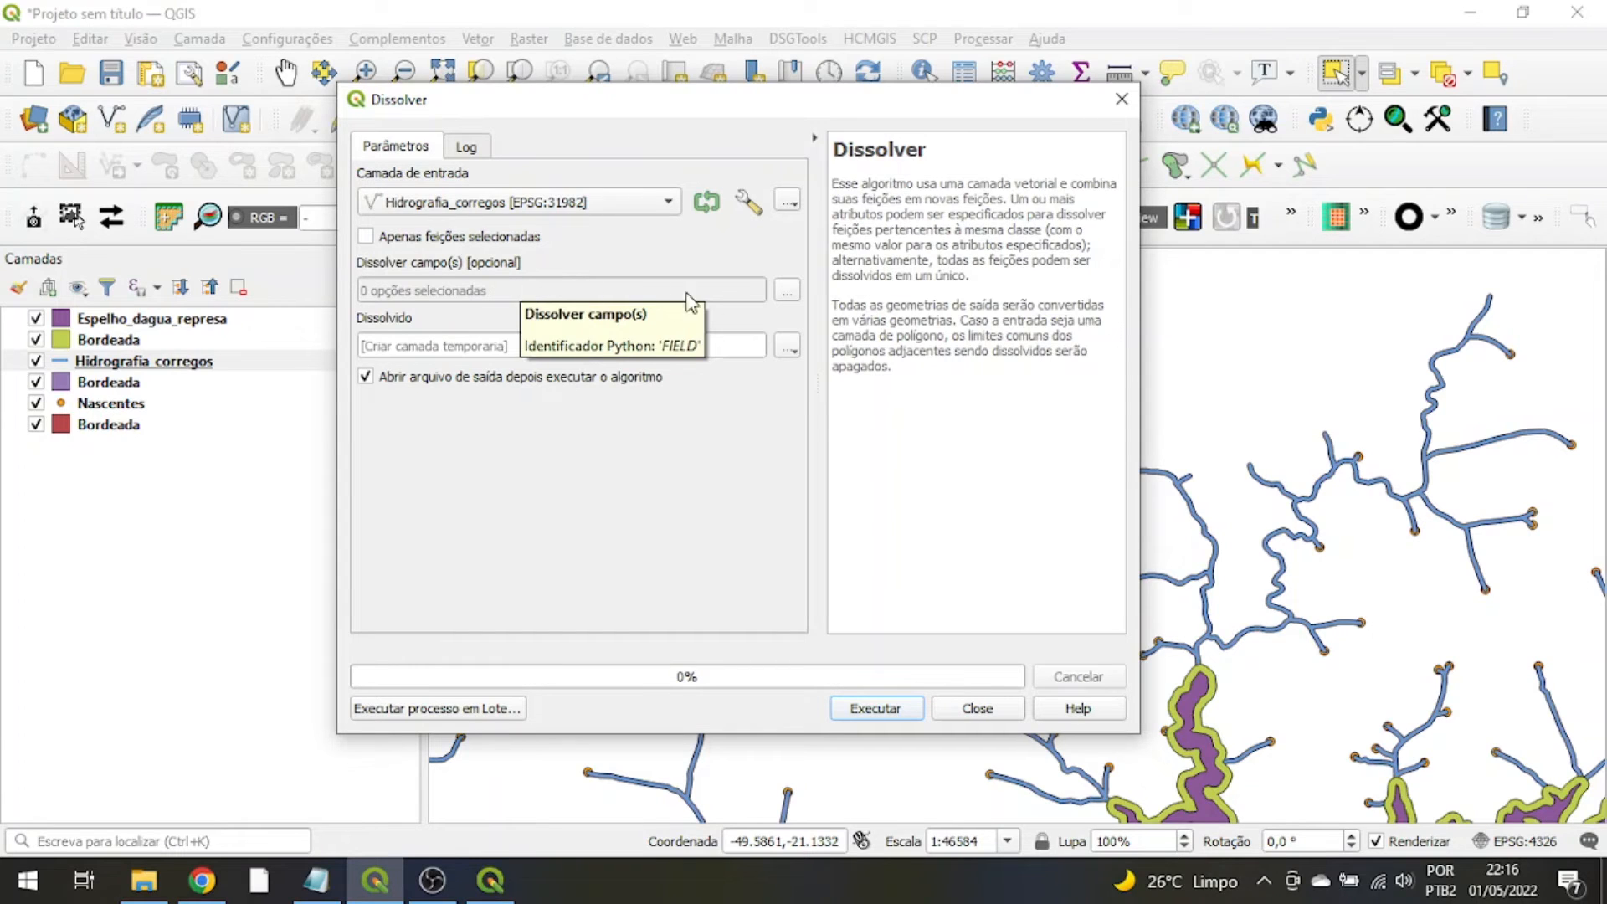
click(787, 293)
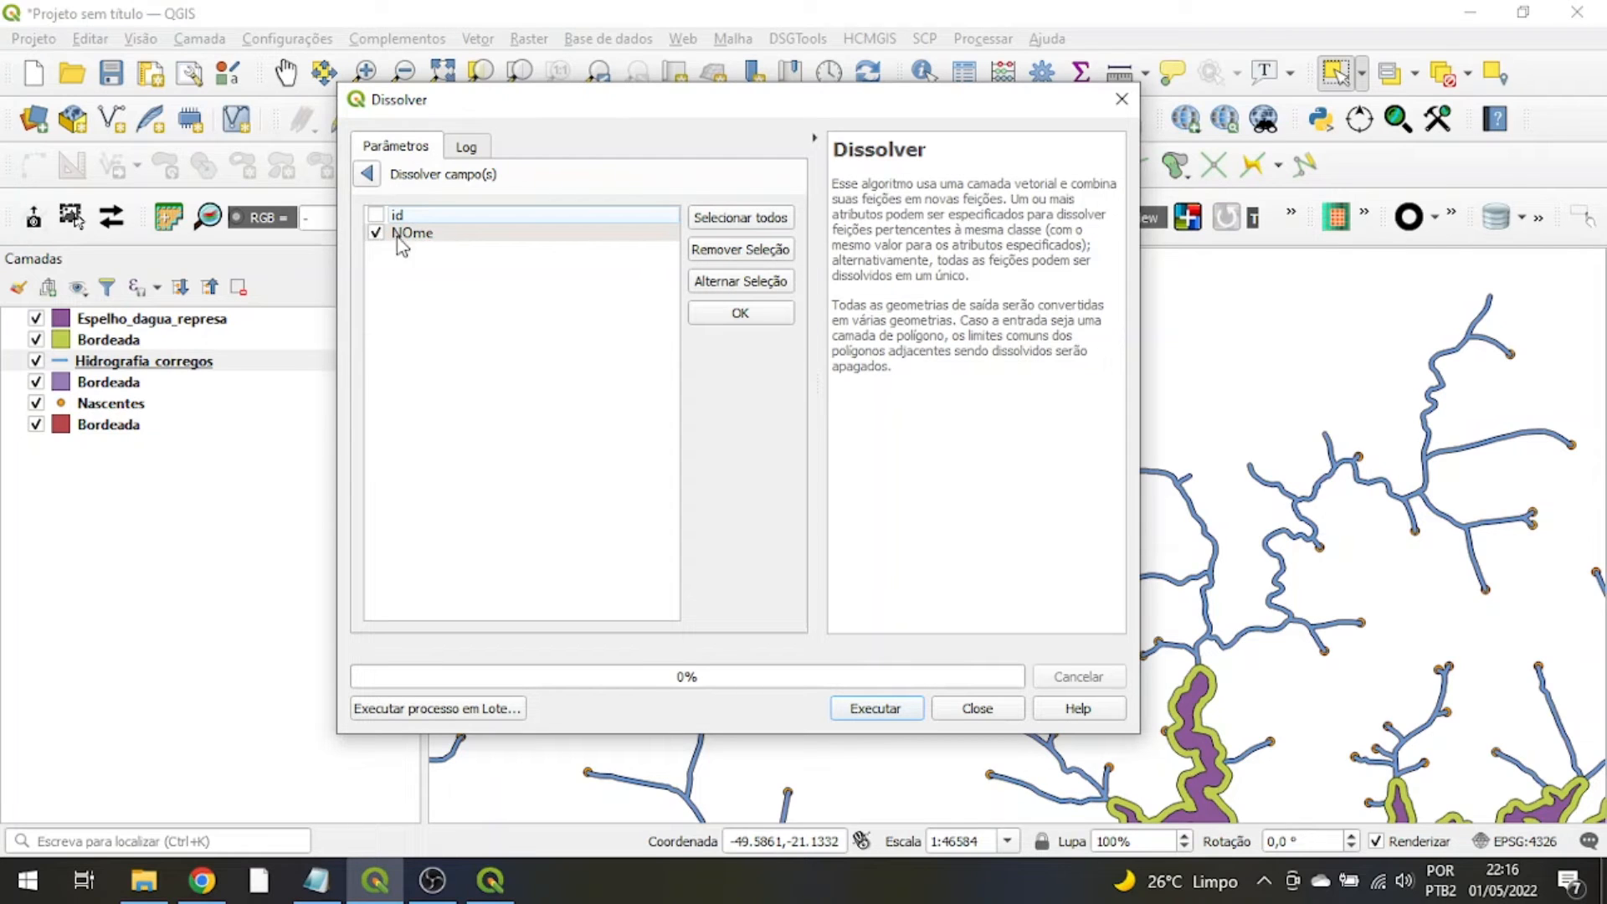
click(754, 310)
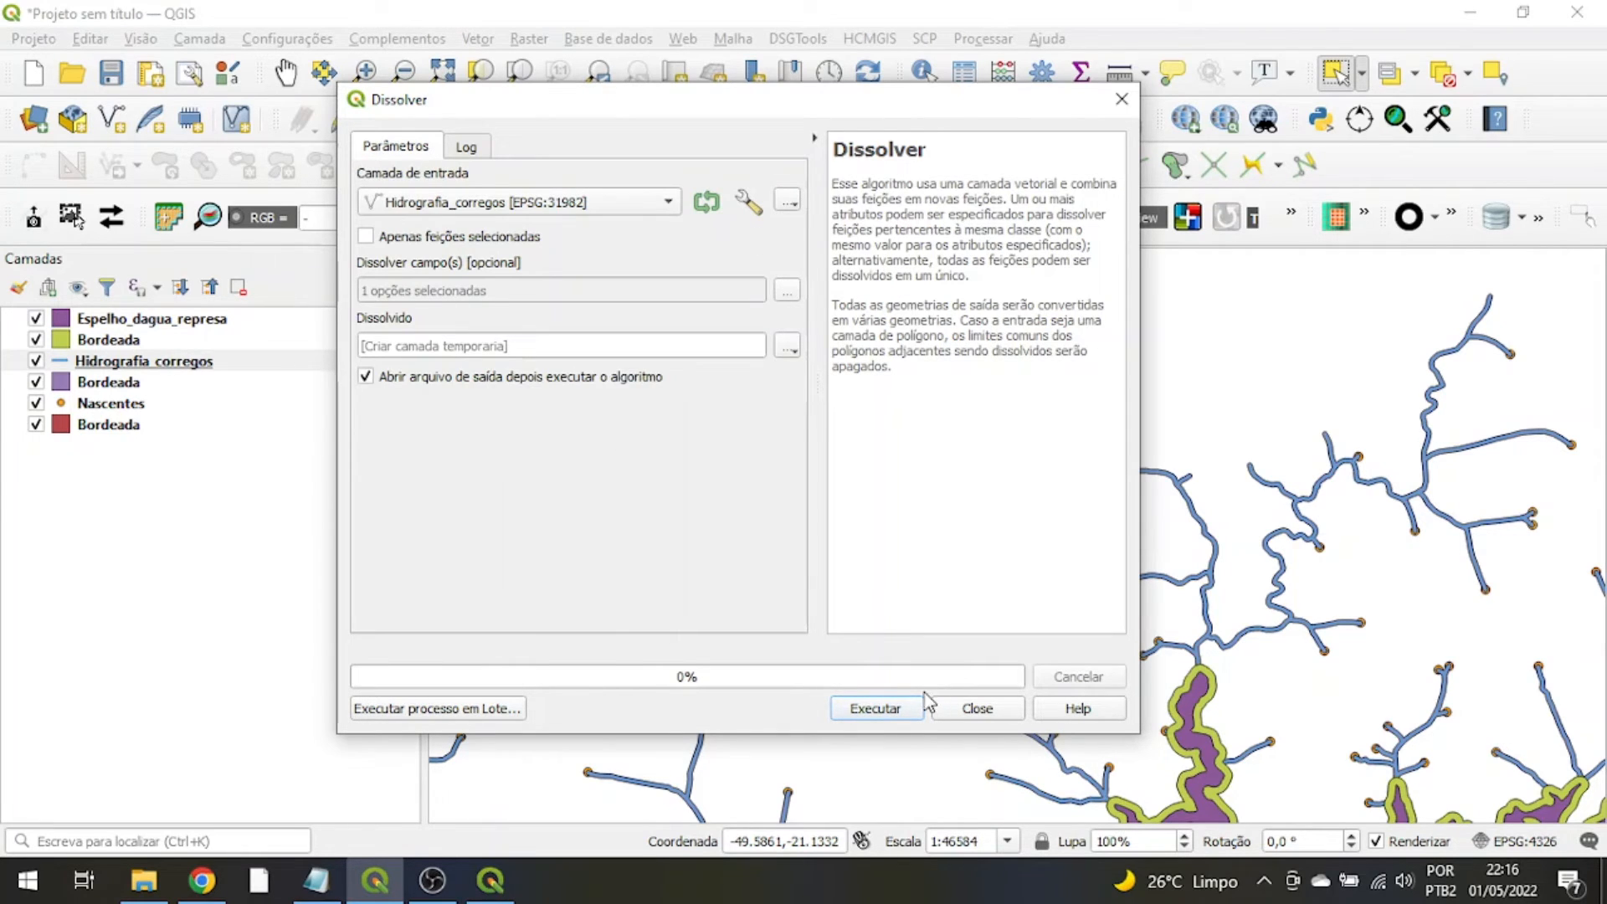
click(875, 708)
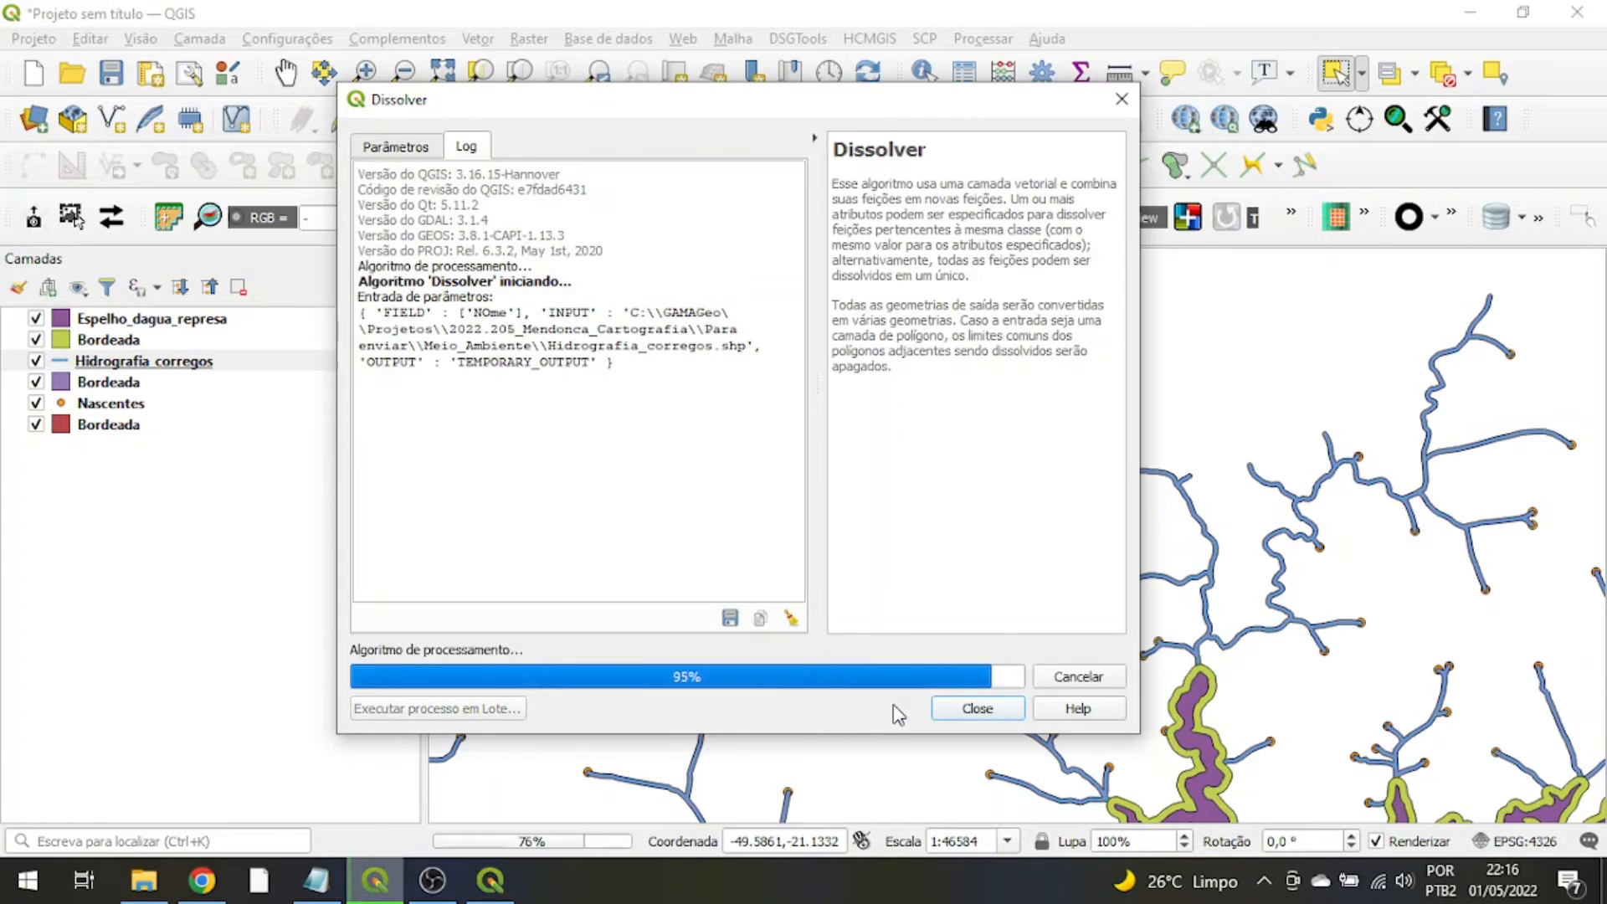
click(977, 708)
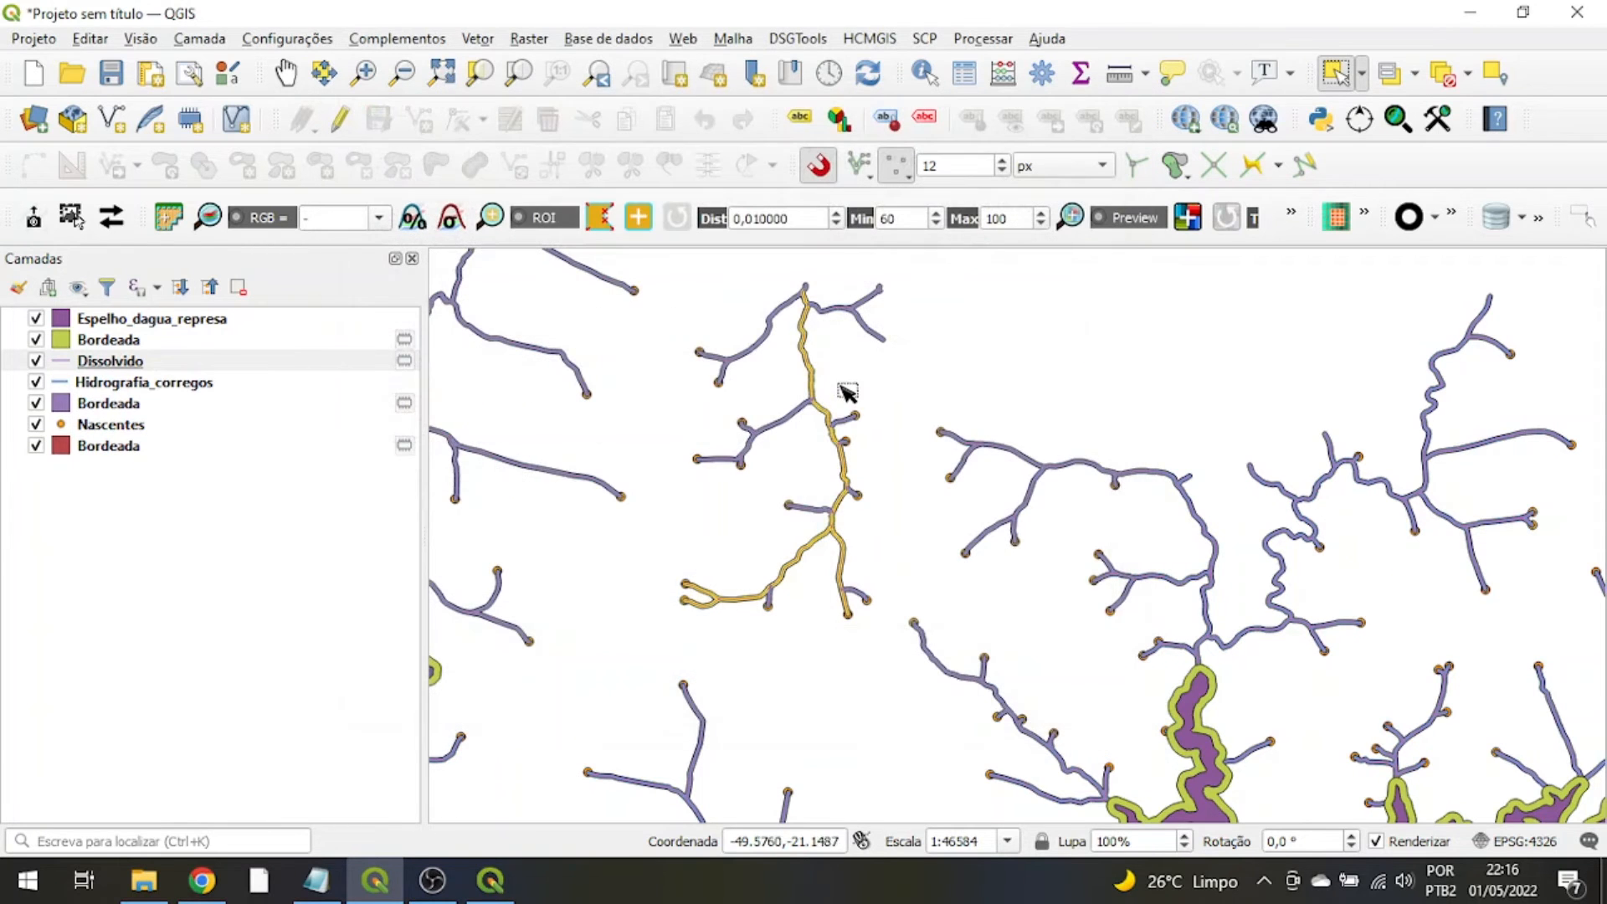
- Hide the Hidrografia_corregos layer and identify the Córrego da Cachoeira line in the Dissolvido layer at its confluence
scroll(847, 530, up, 4)
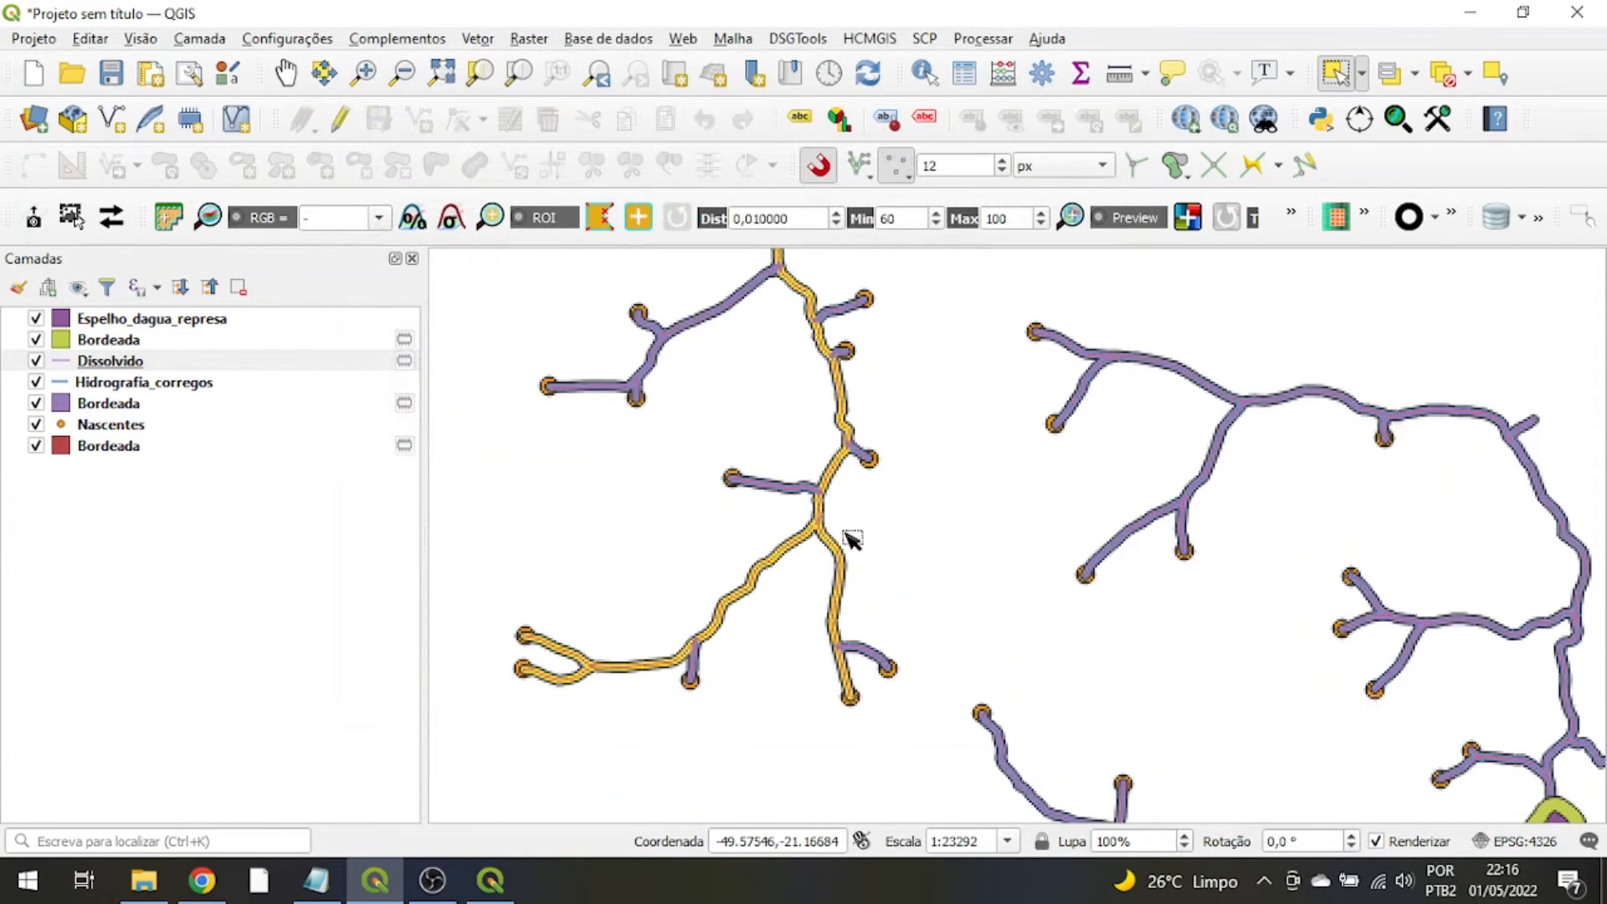
scroll(753, 519, up, 1)
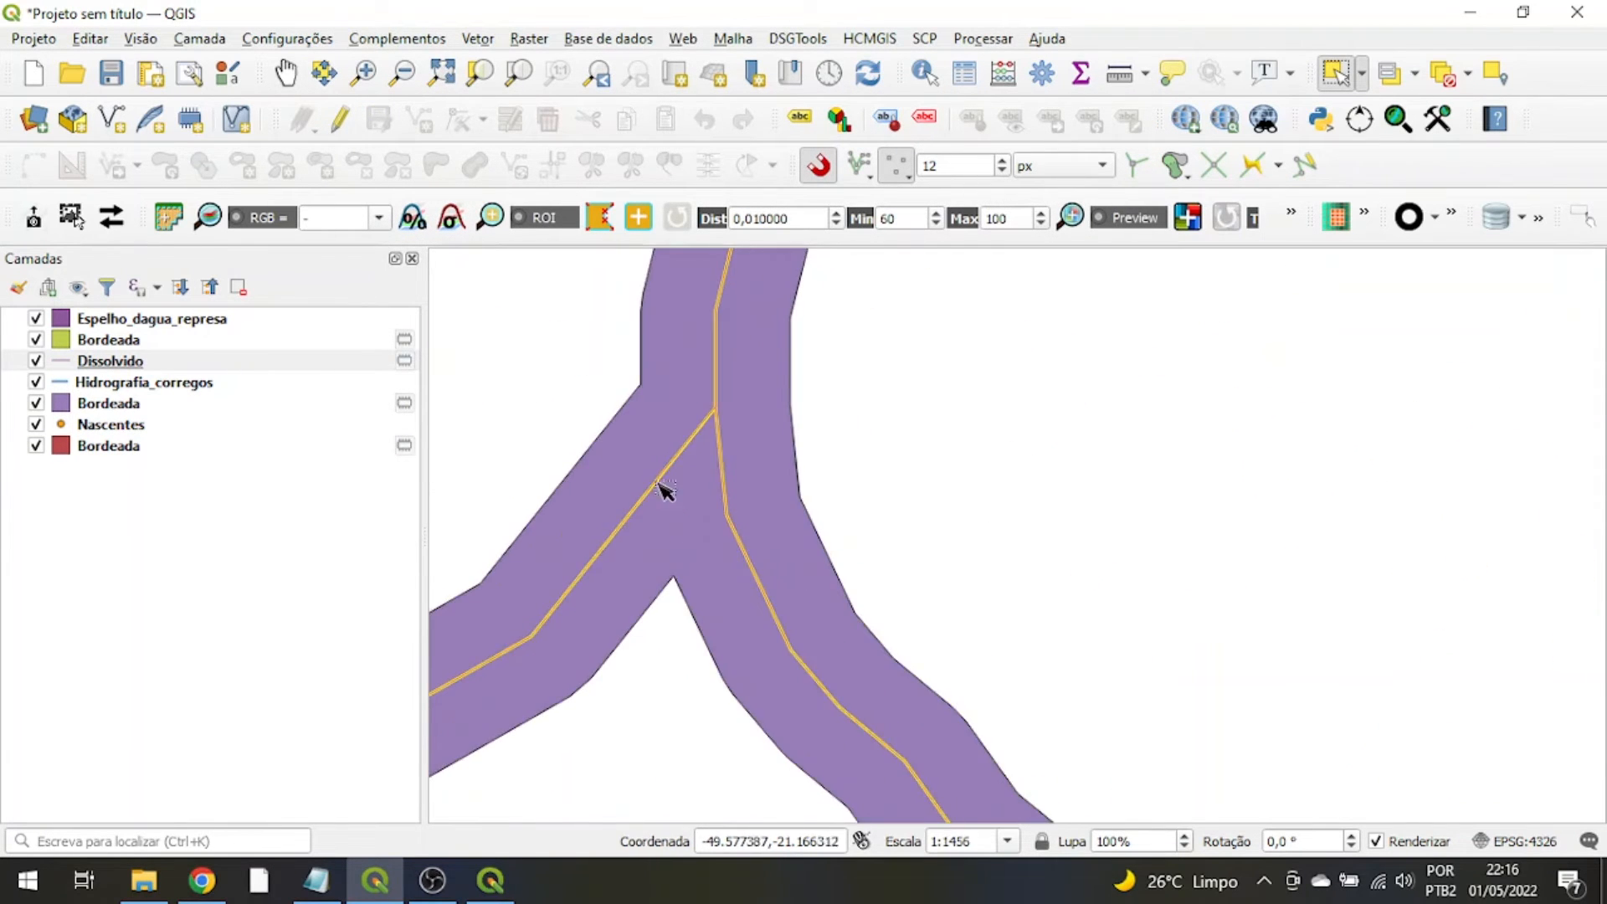
click(36, 383)
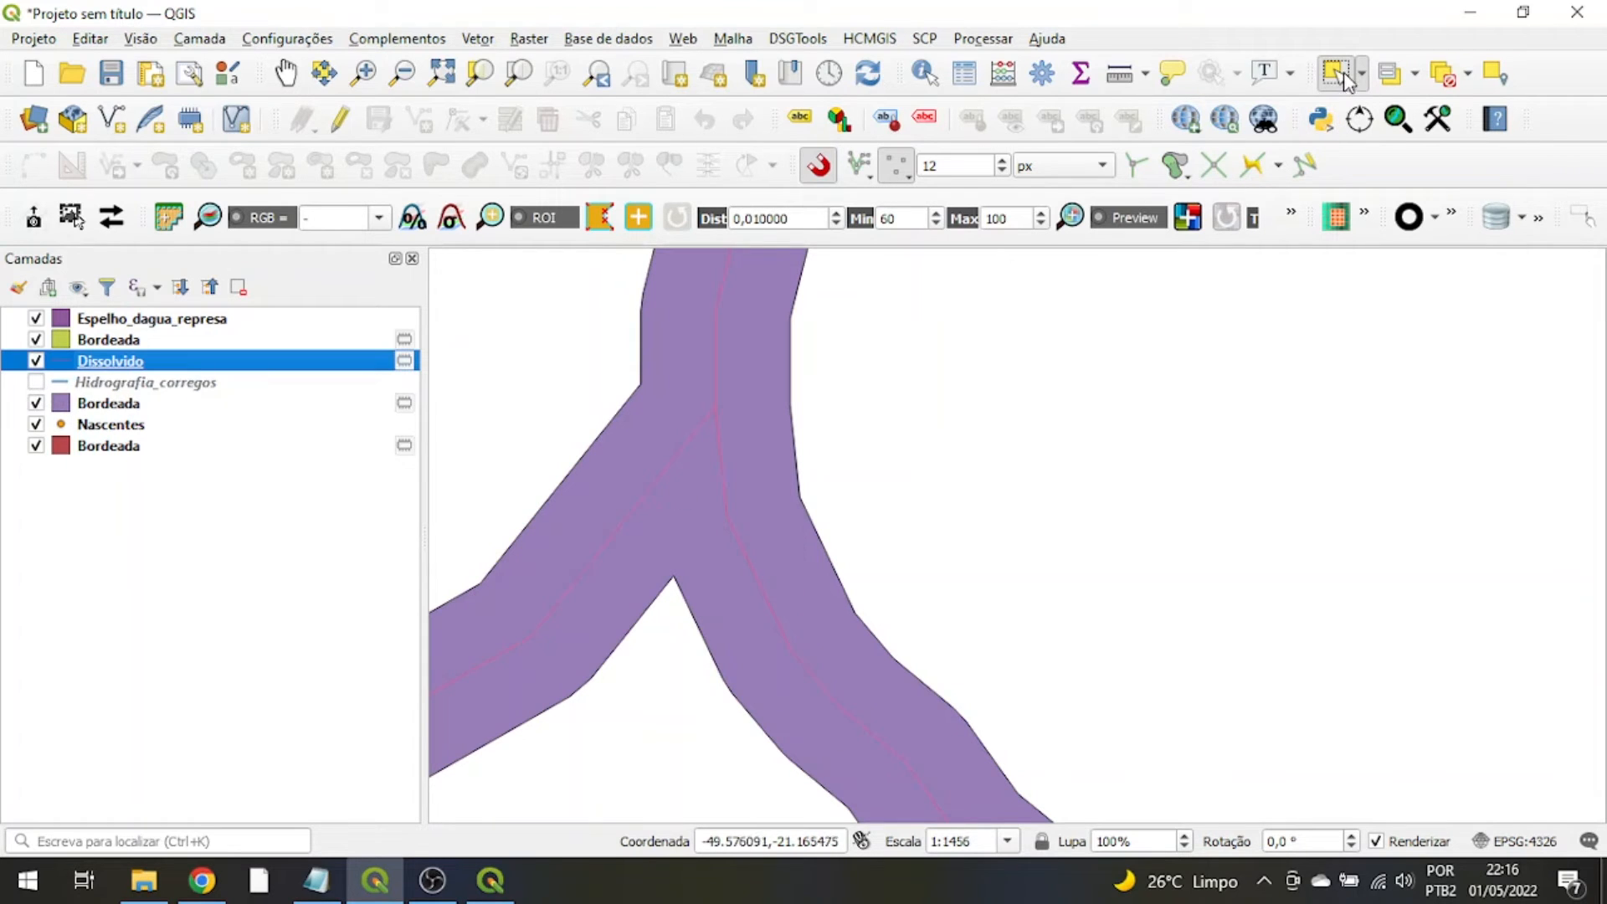
click(923, 73)
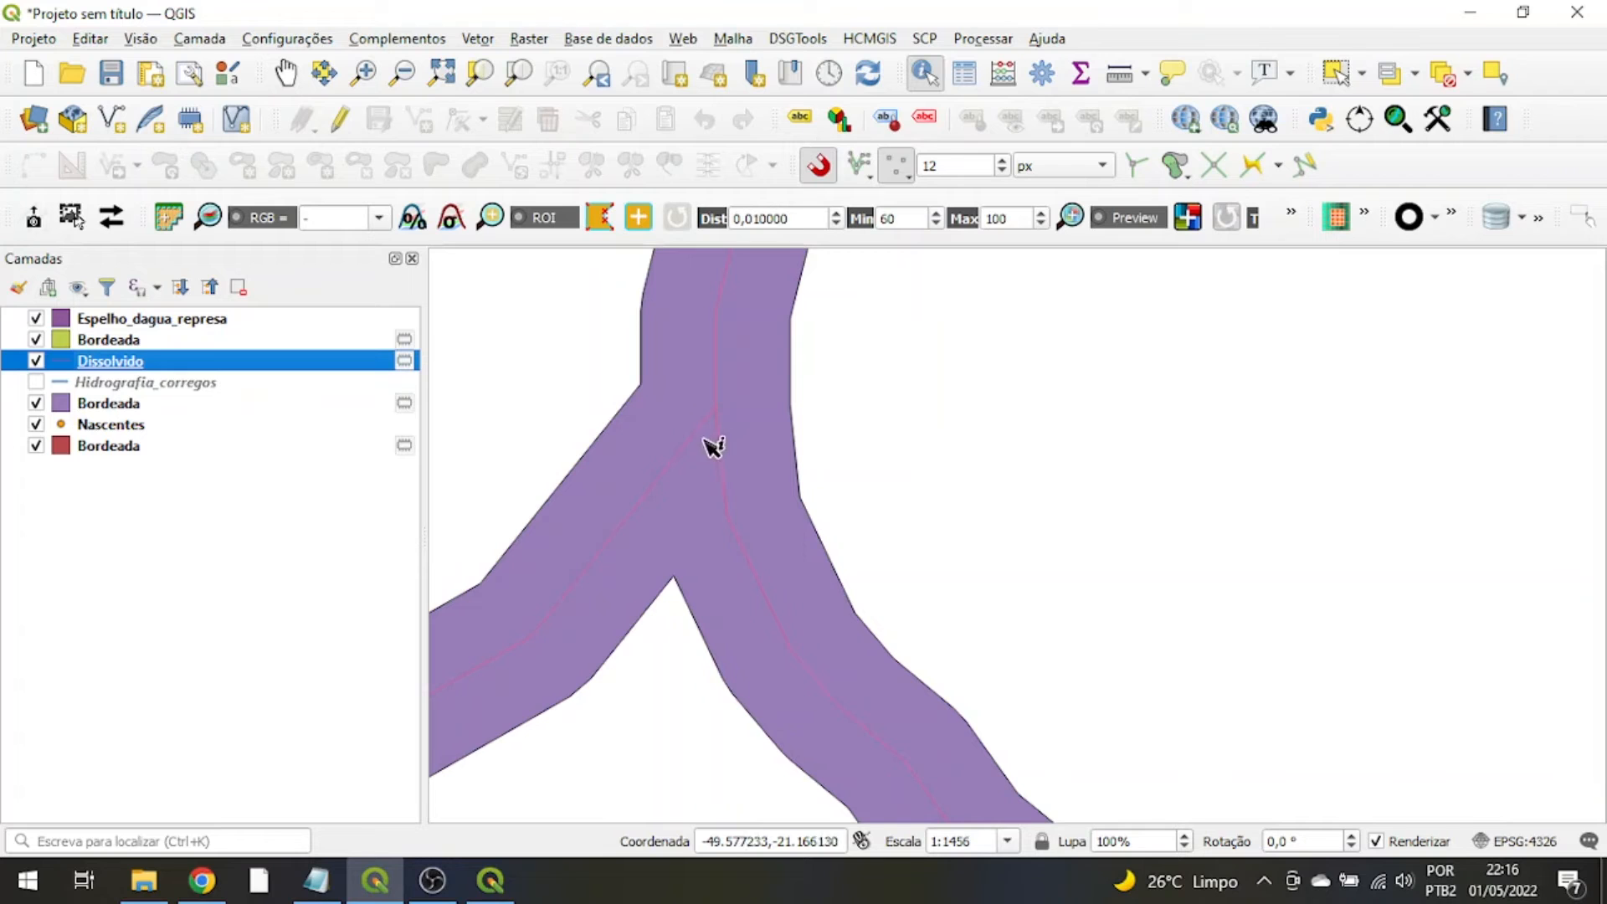
click(707, 438)
drag(1023, 153, 1556, 130)
- Examine the full extent and NOme attribute of the identified dissolved stream, then close the identify results
scroll(932, 466, down, 4)
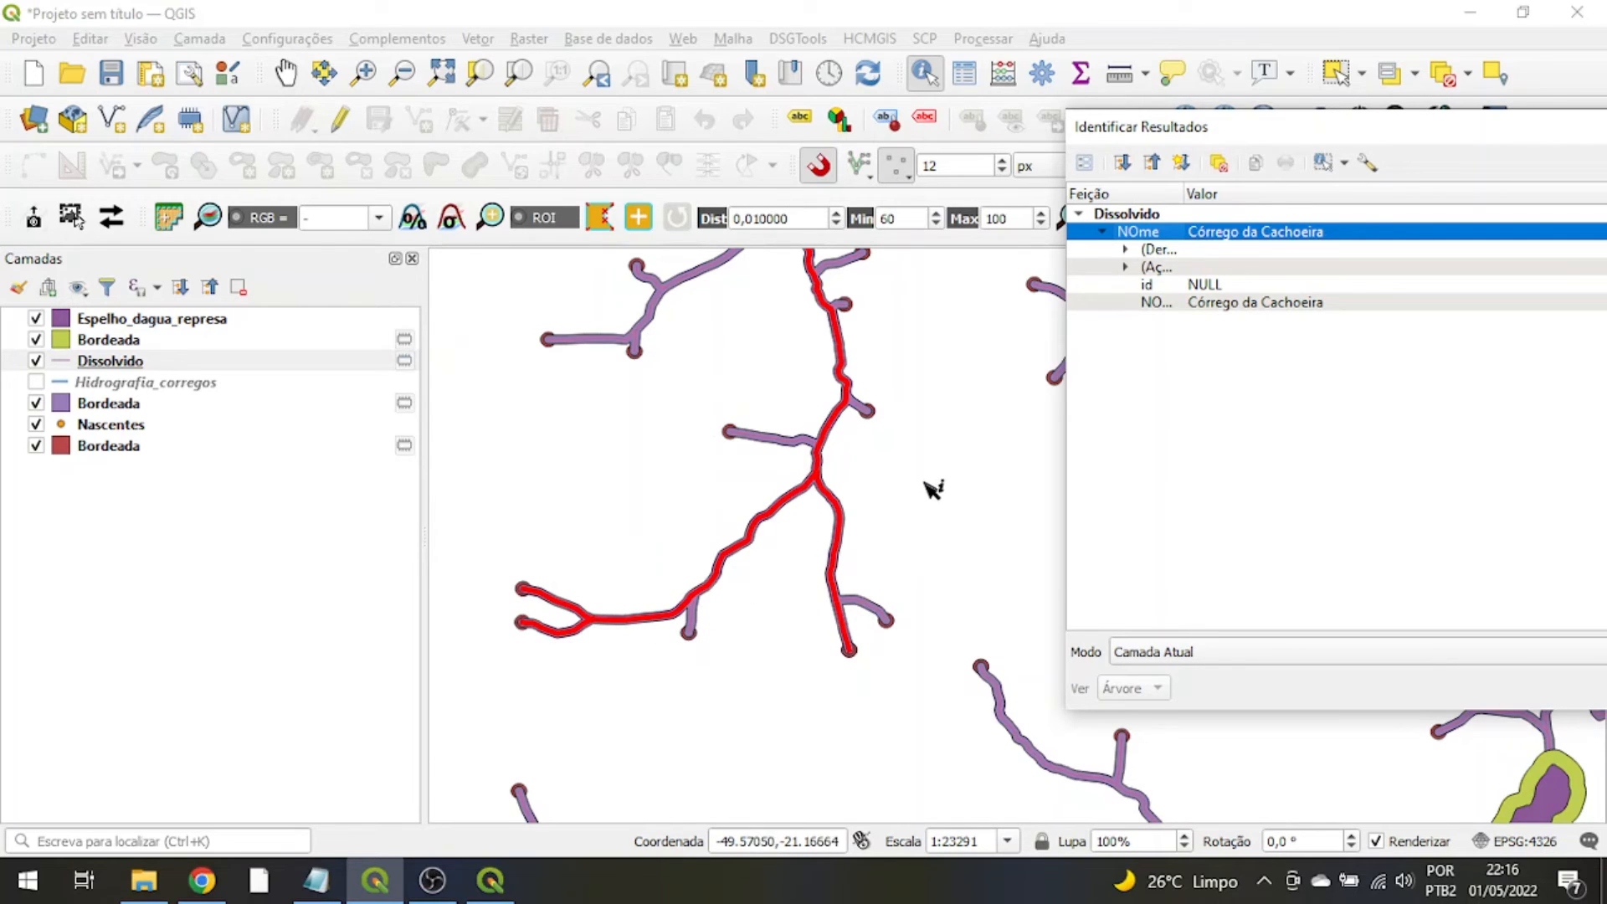
drag(932, 488, 915, 706)
scroll(841, 594, down, 1)
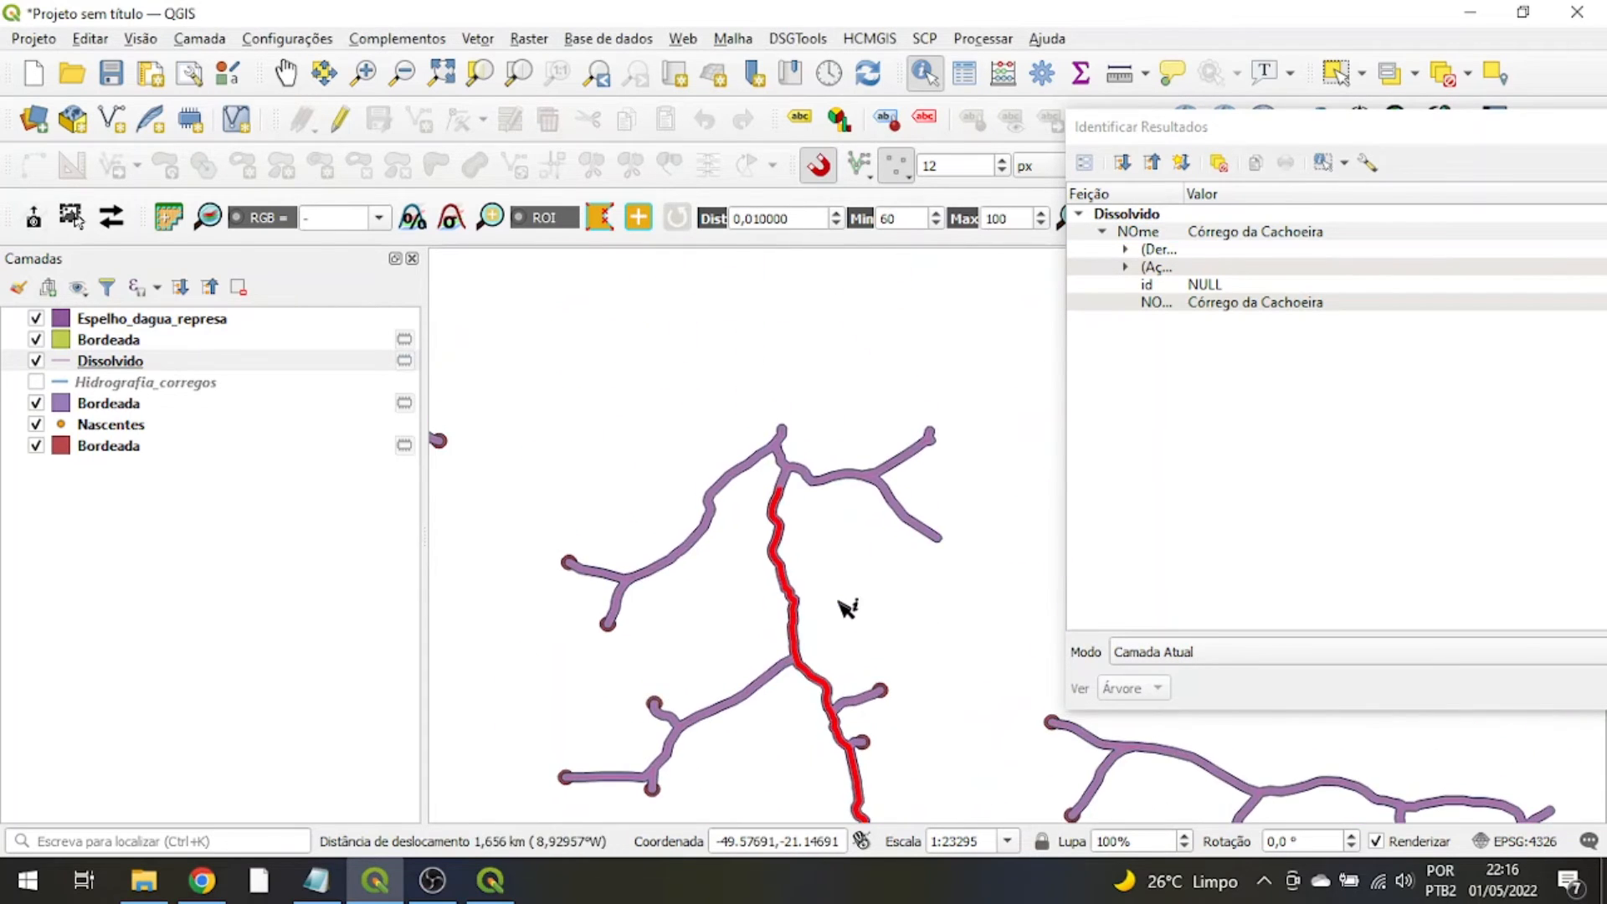
scroll(846, 477, down, 1)
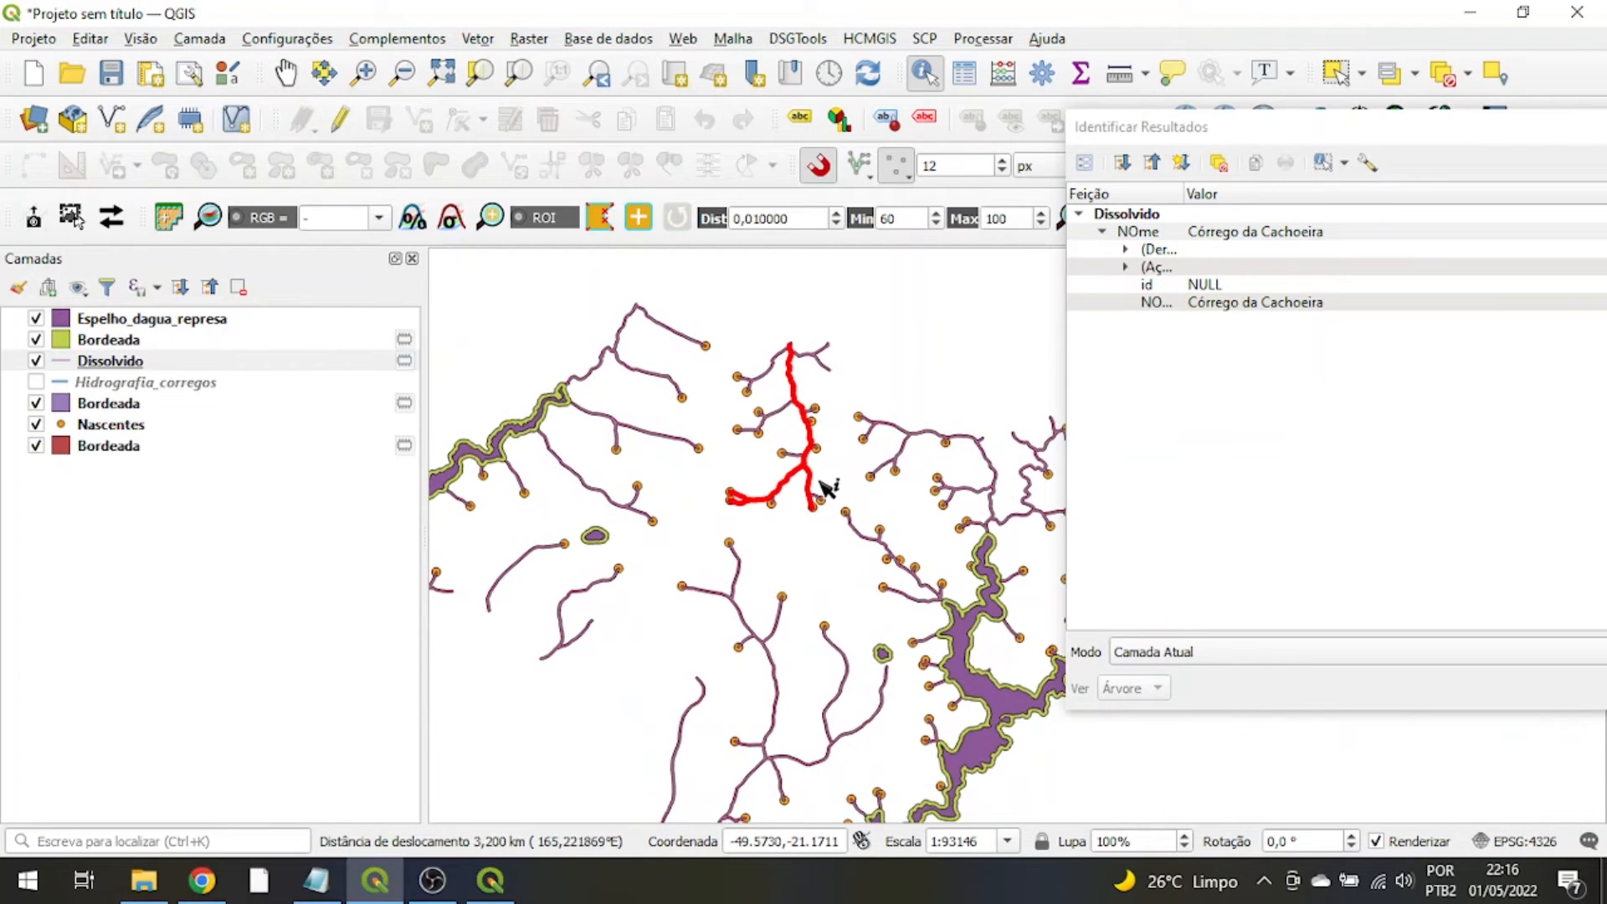
scroll(781, 538, up, 1)
scroll(731, 630, up, 1)
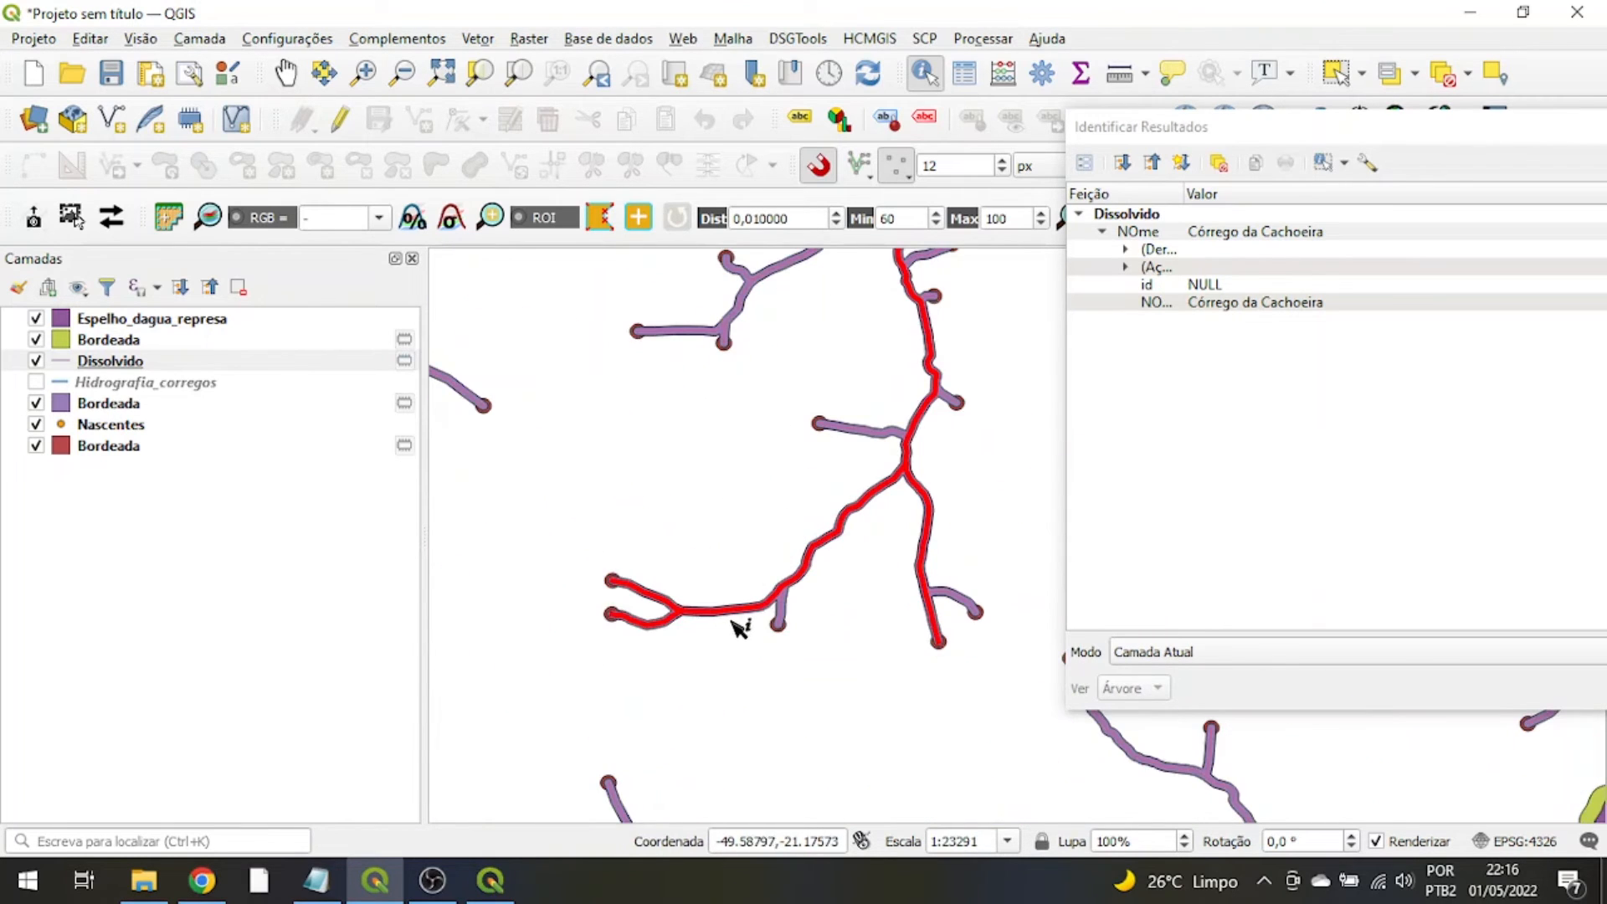
scroll(725, 645, up, 1)
drag(724, 647, 825, 484)
scroll(808, 479, down, 2)
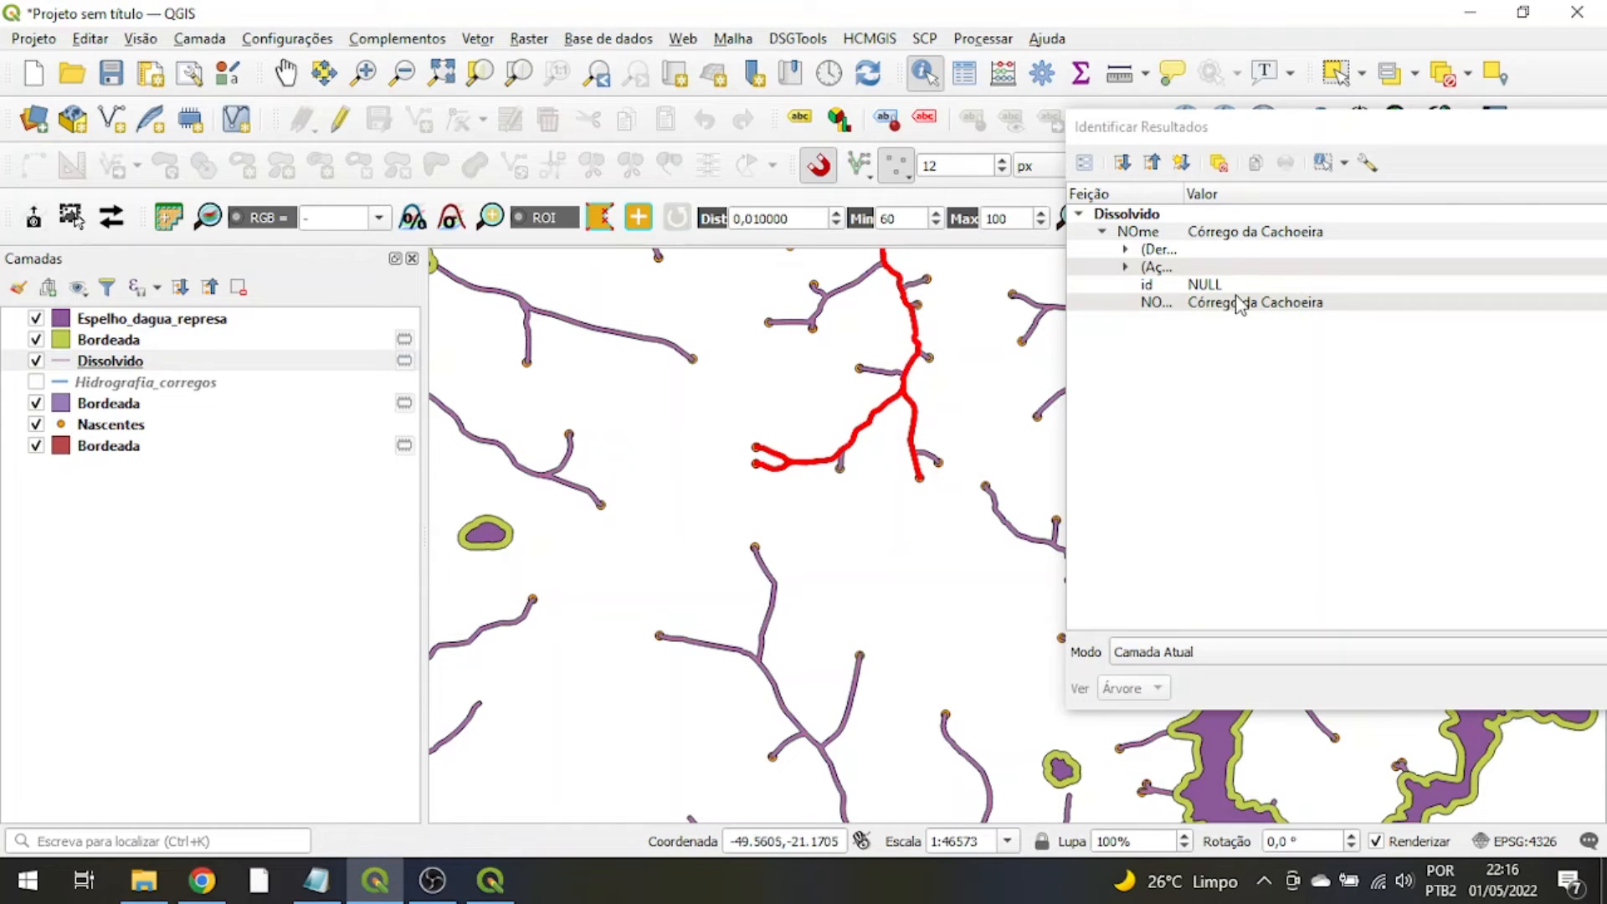
click(1239, 304)
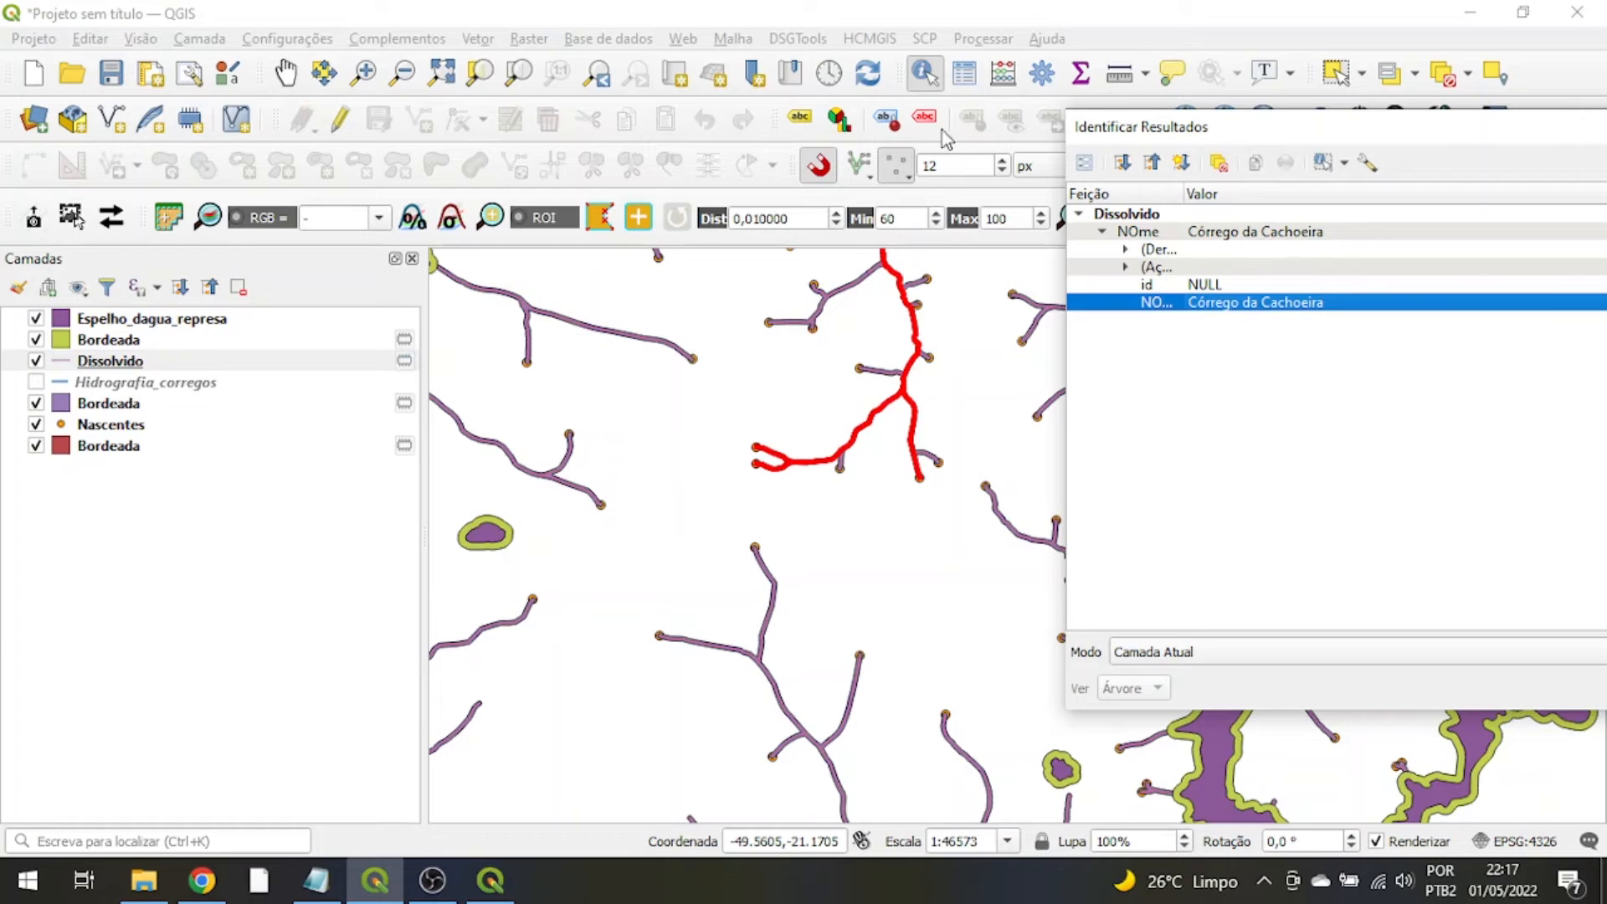
drag(1289, 136, 944, 130)
click(971, 106)
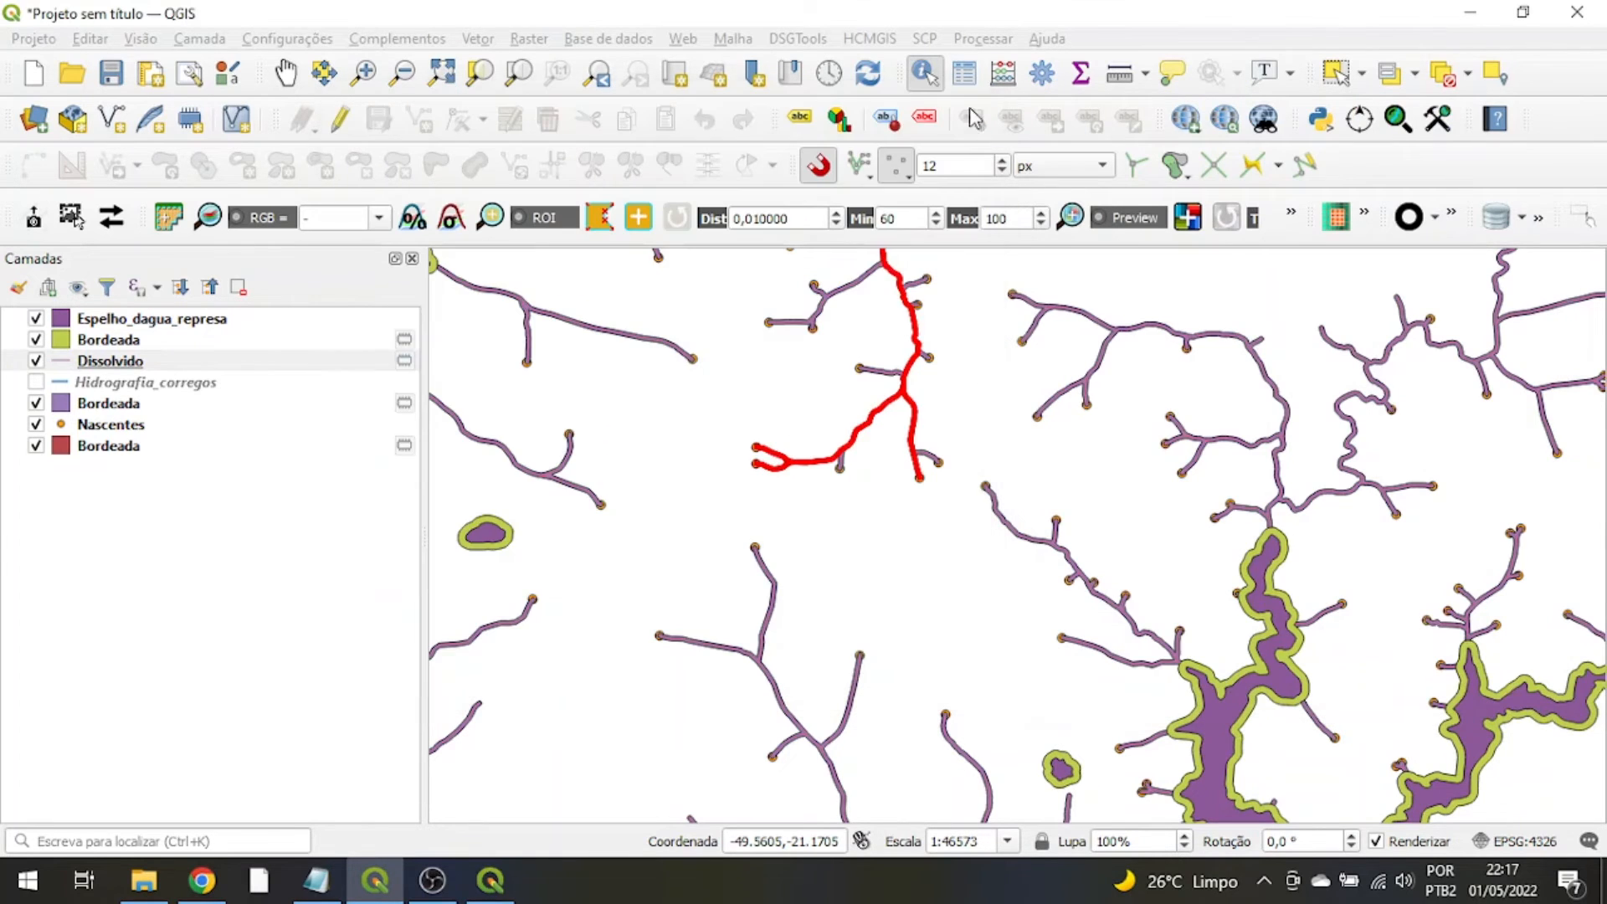
- Clear the identify highlight and make the red spring buffer layer active while viewing an isolated headwater
click(707, 499)
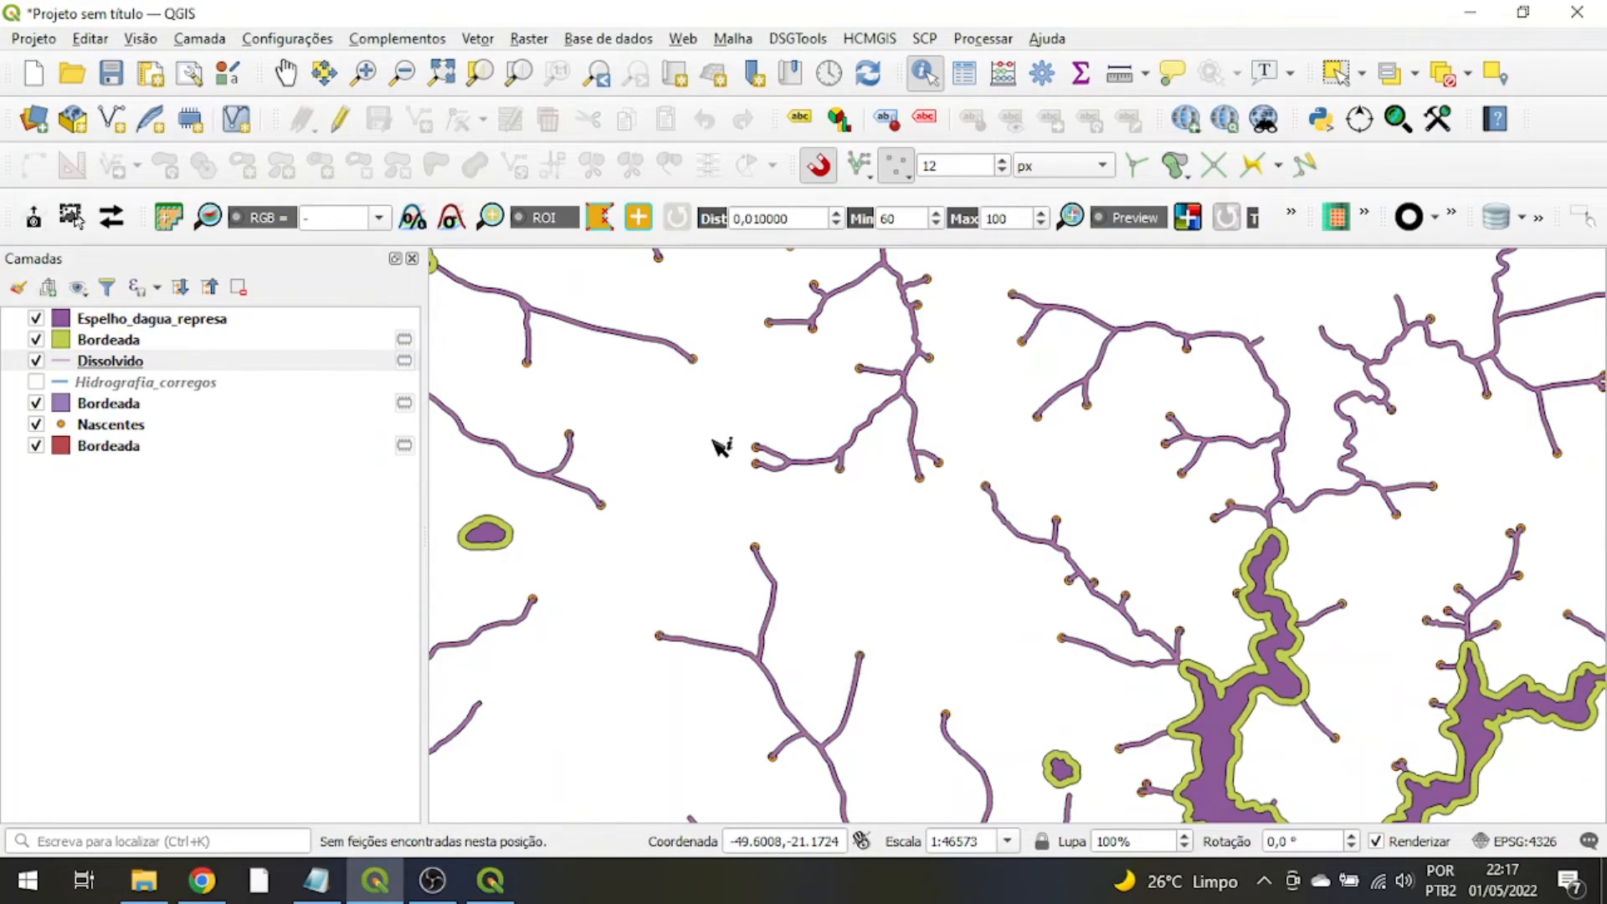
drag(719, 603, 753, 444)
scroll(724, 481, up, 1)
scroll(707, 492, up, 2)
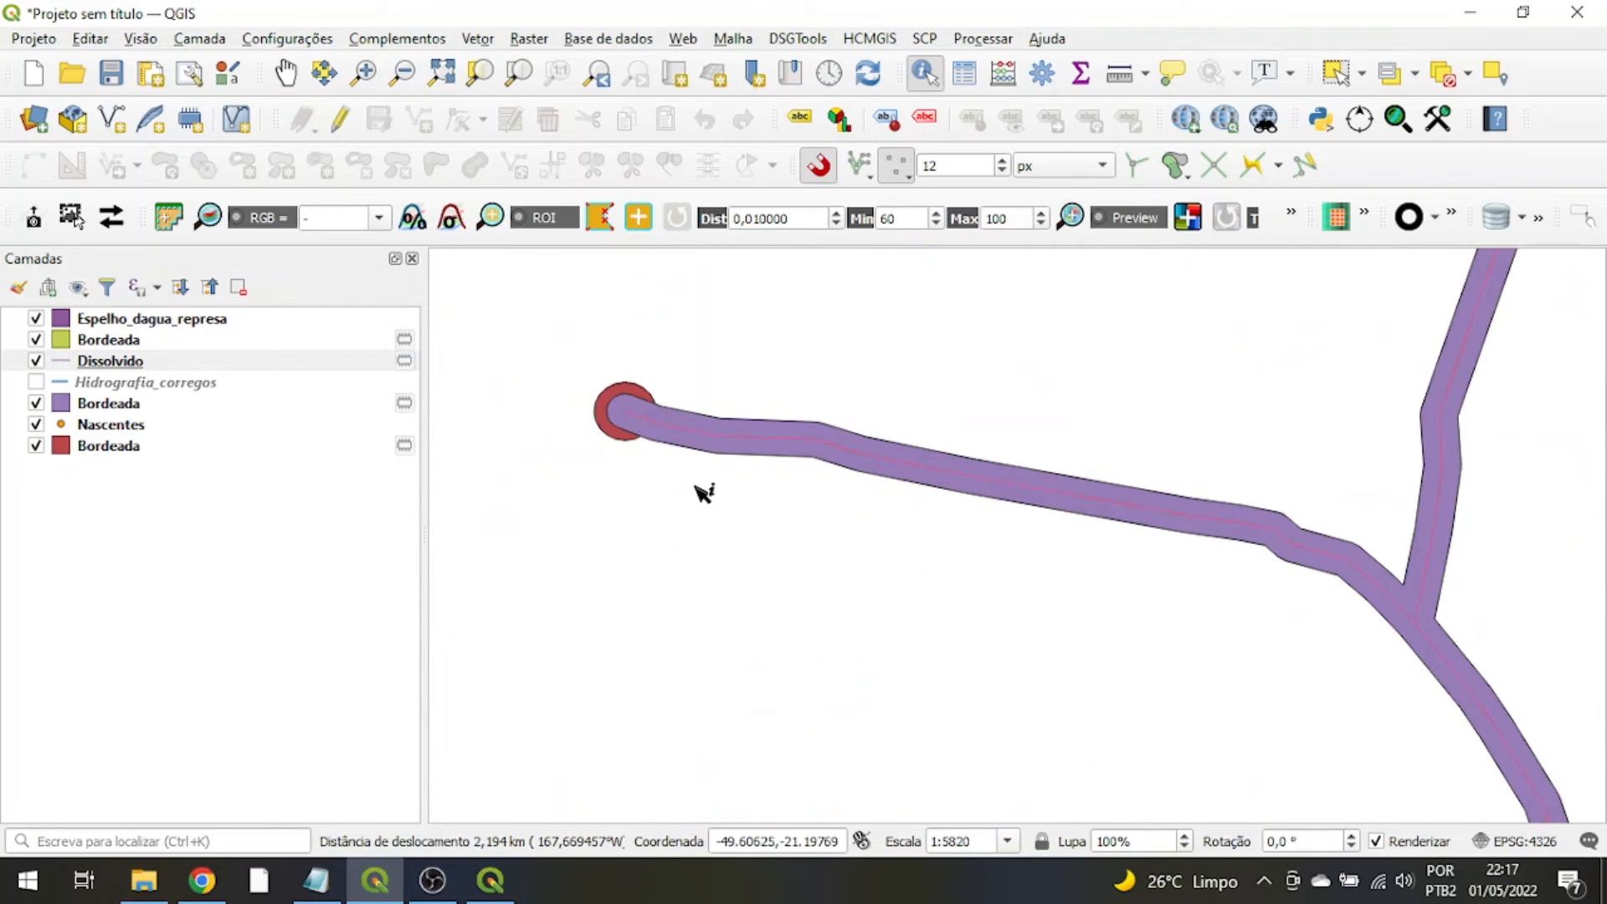
click(83, 445)
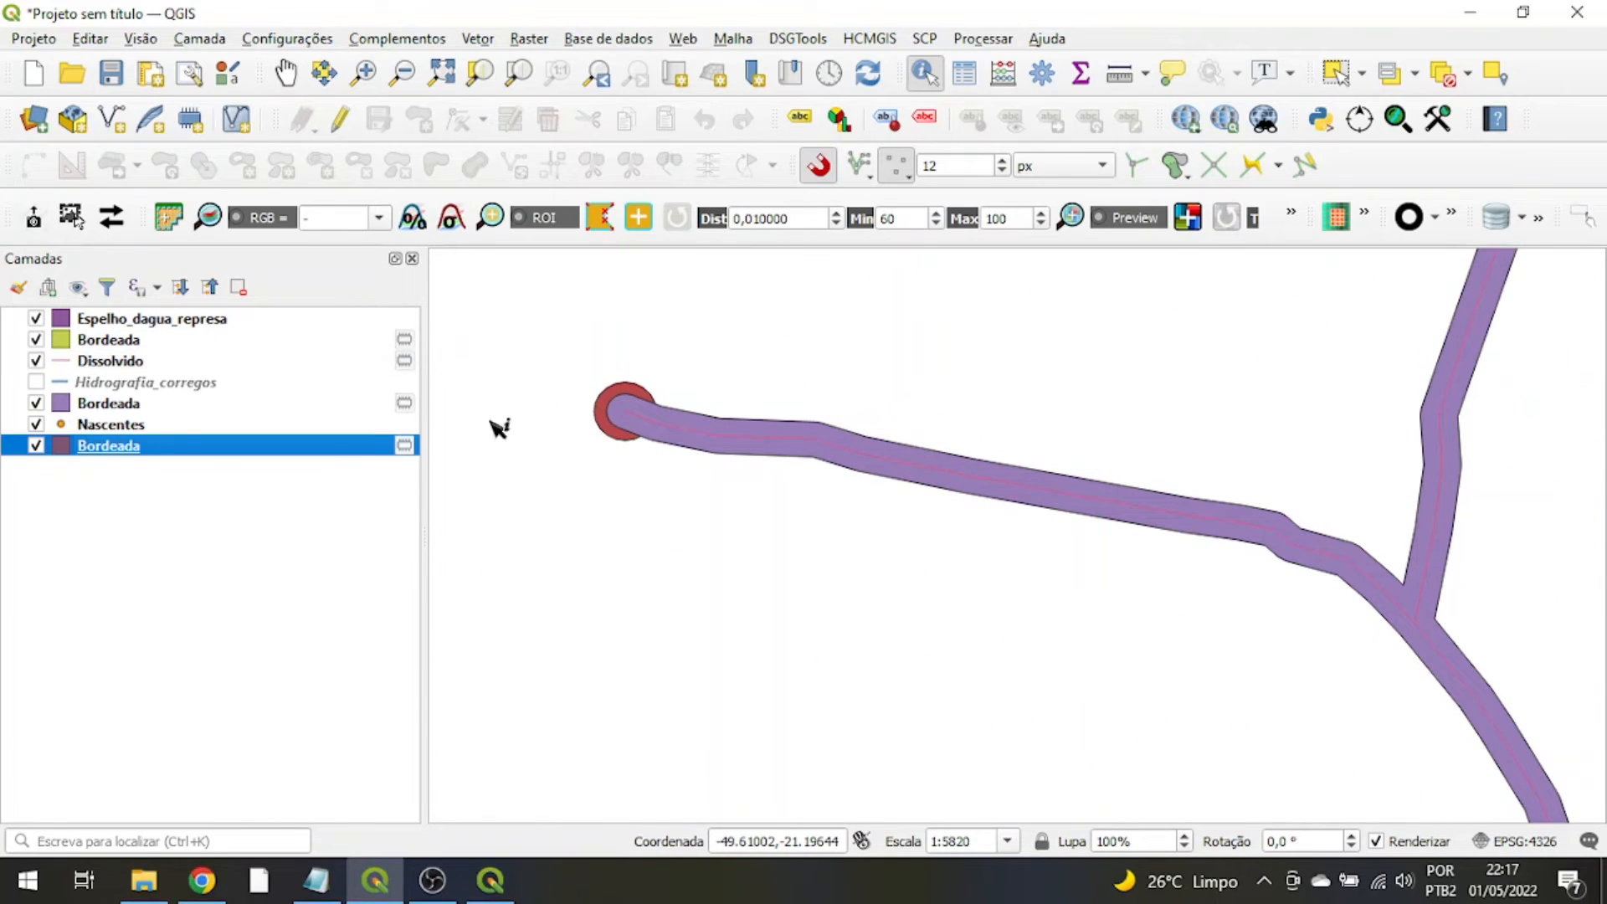
- Identify the spring buffer at the isolated headwater, close the identify results and clear the highlight
click(617, 400)
click(971, 103)
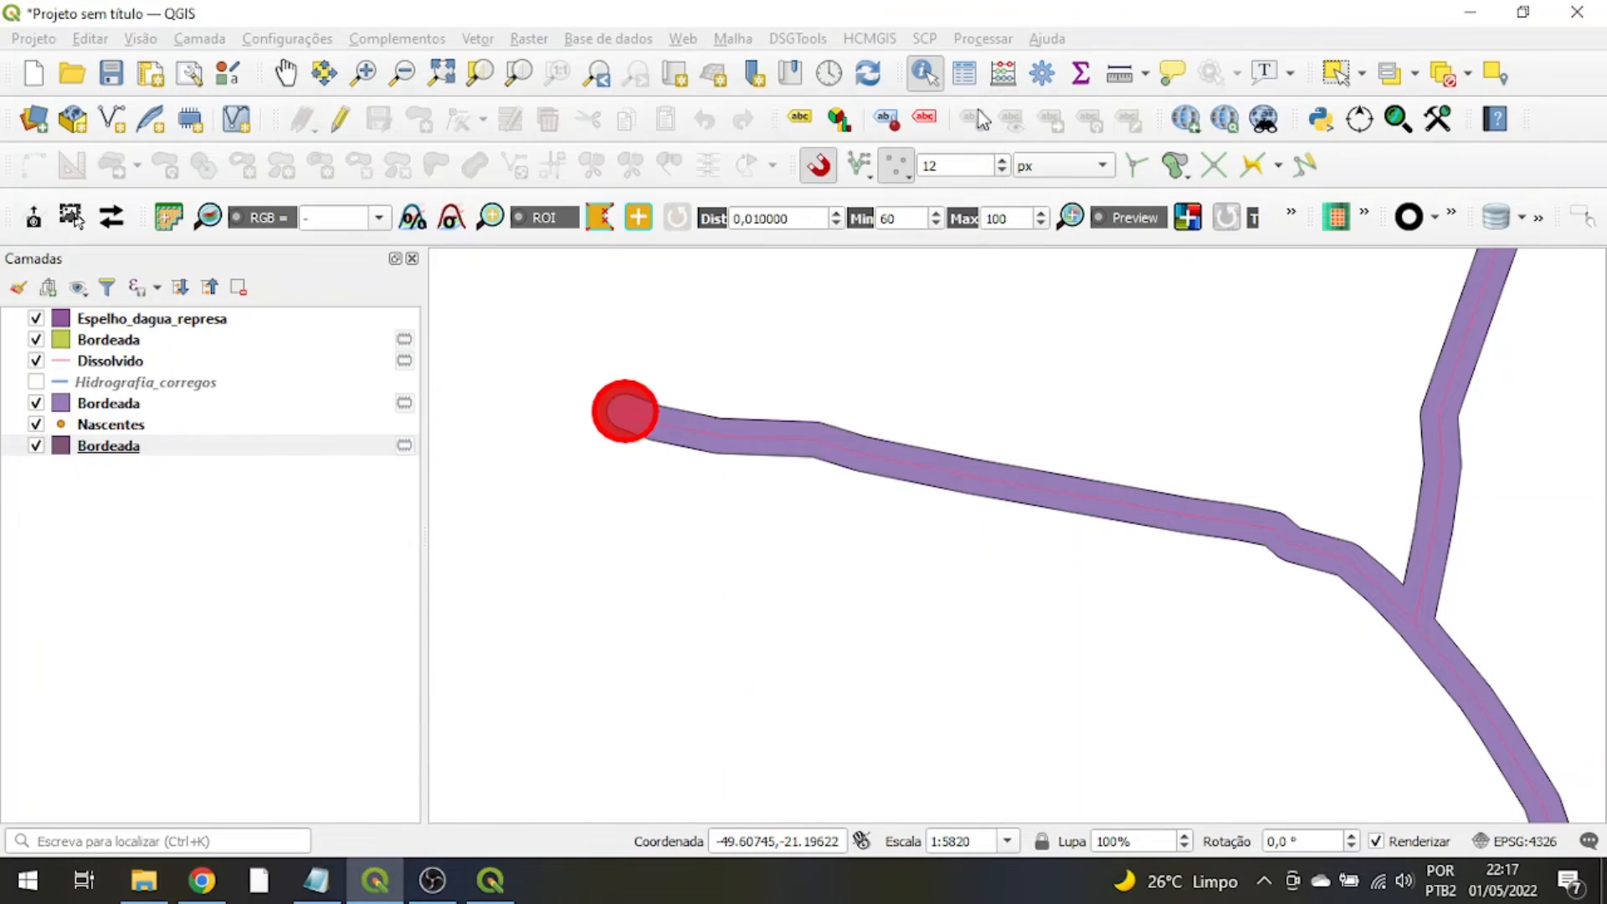
scroll(692, 502, down, 2)
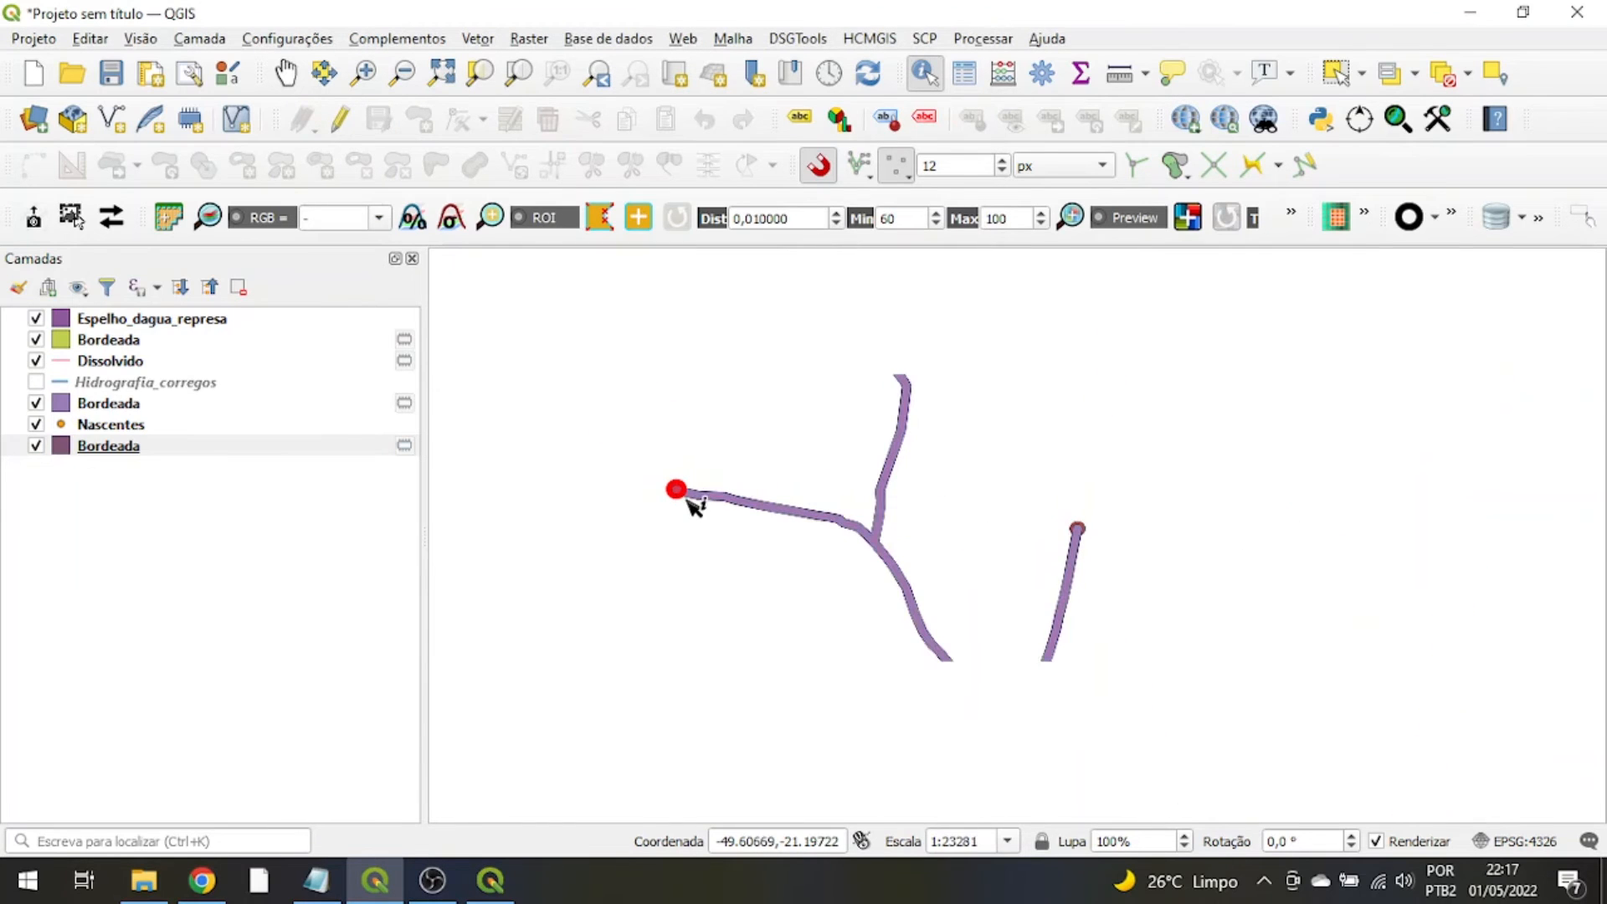
click(643, 442)
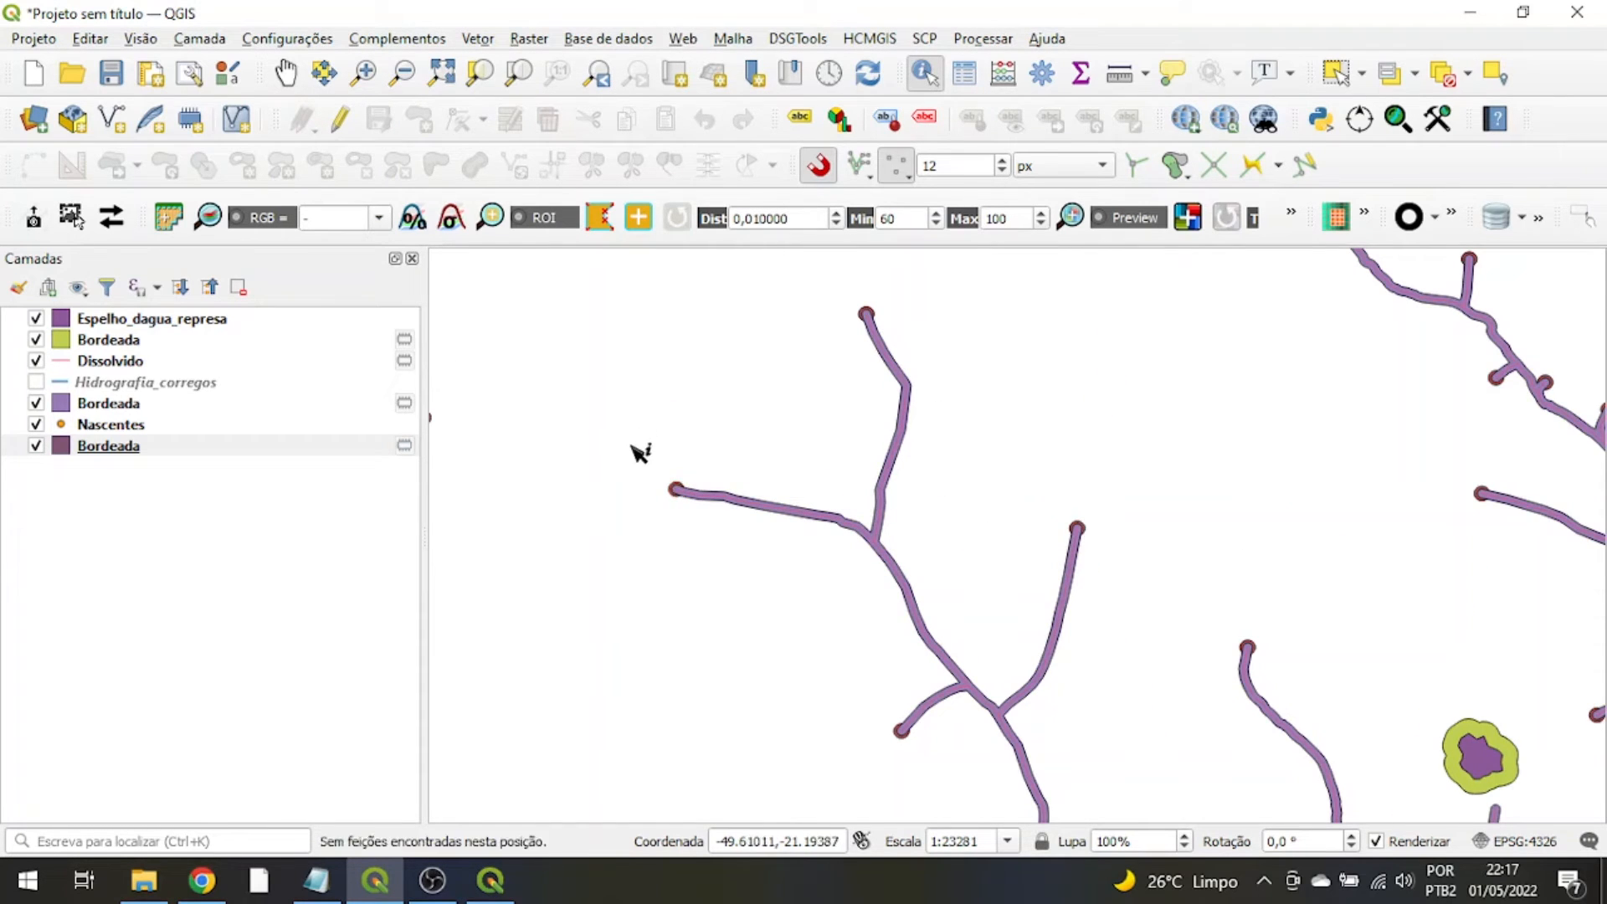
- Run Dissolver on the spring buffer layer Bordeada with no dissolve field and a temporary output layer
click(491, 44)
mouse_move(502, 92)
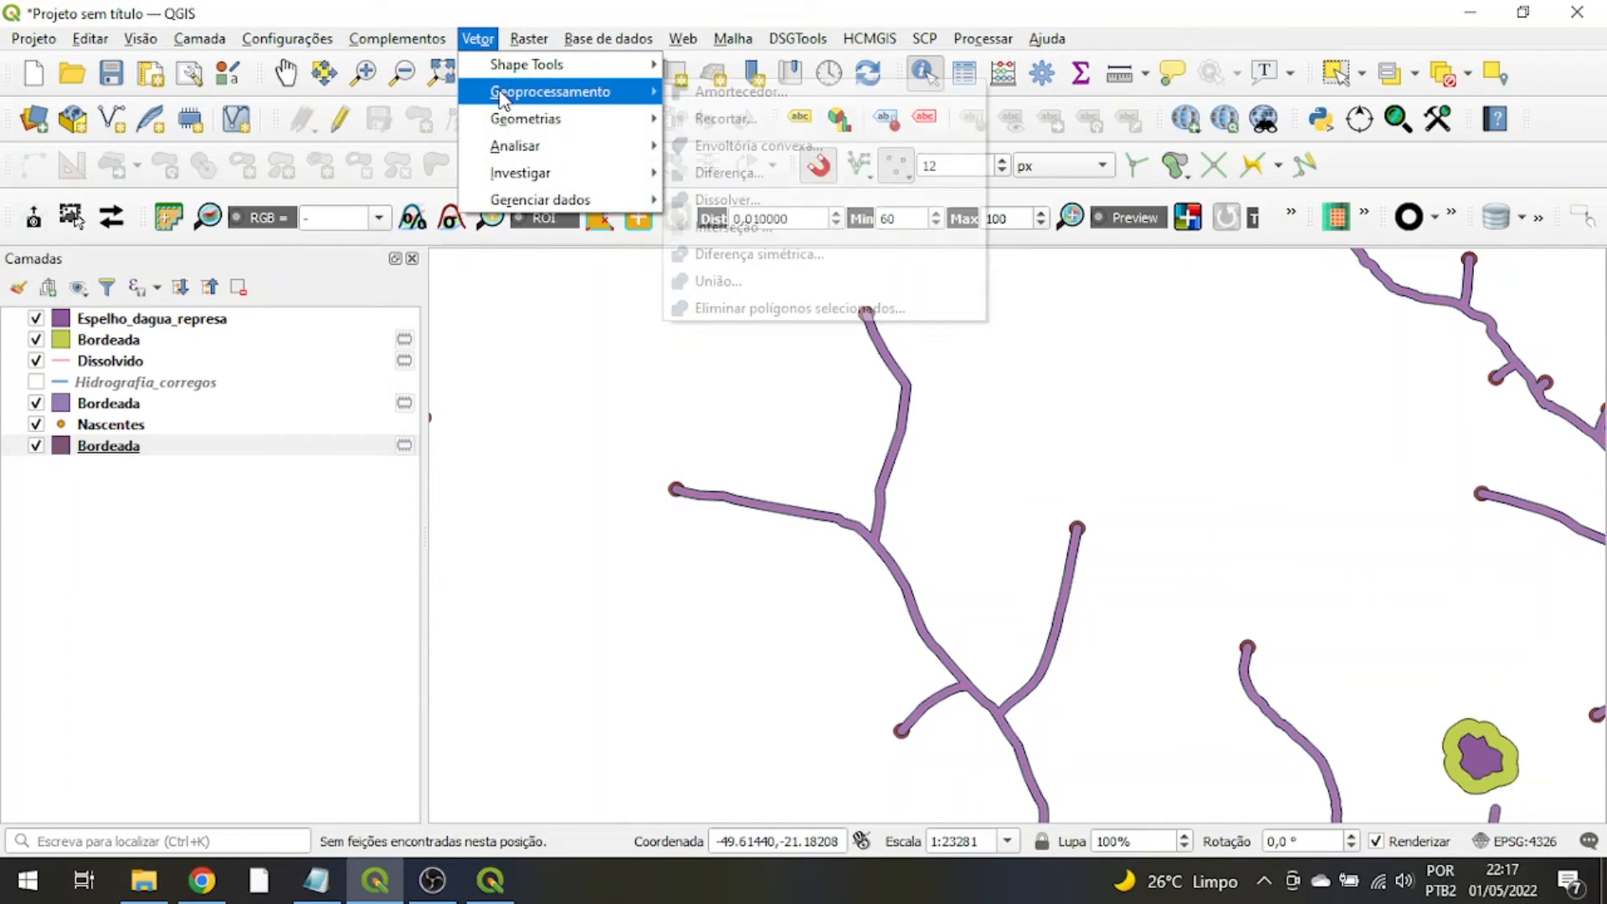
click(728, 200)
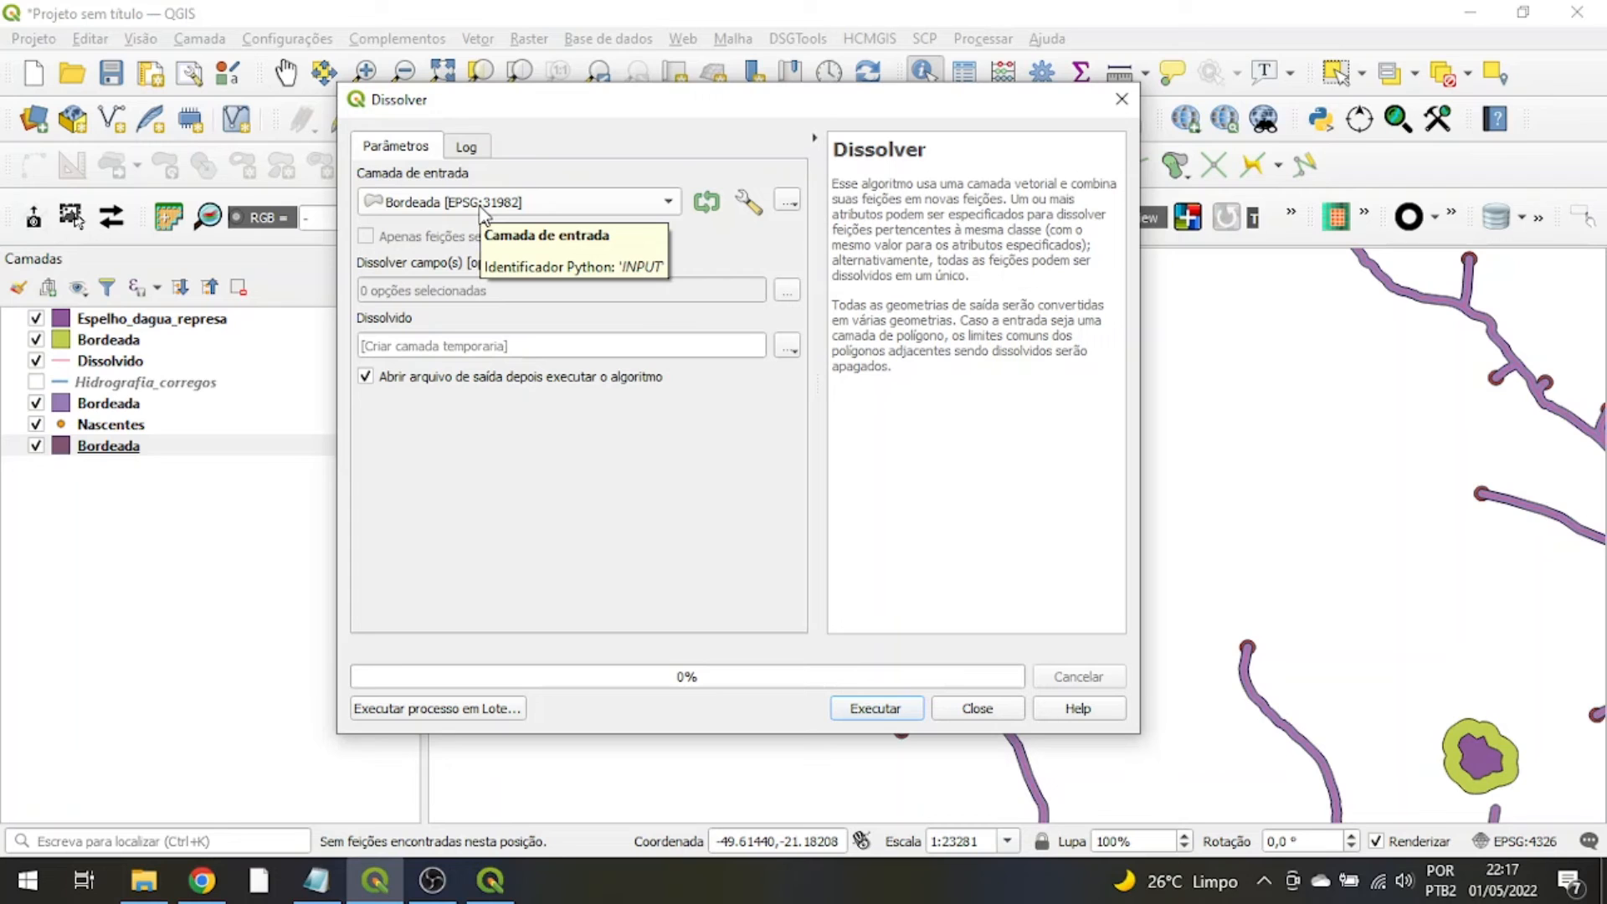
drag(514, 100, 496, 60)
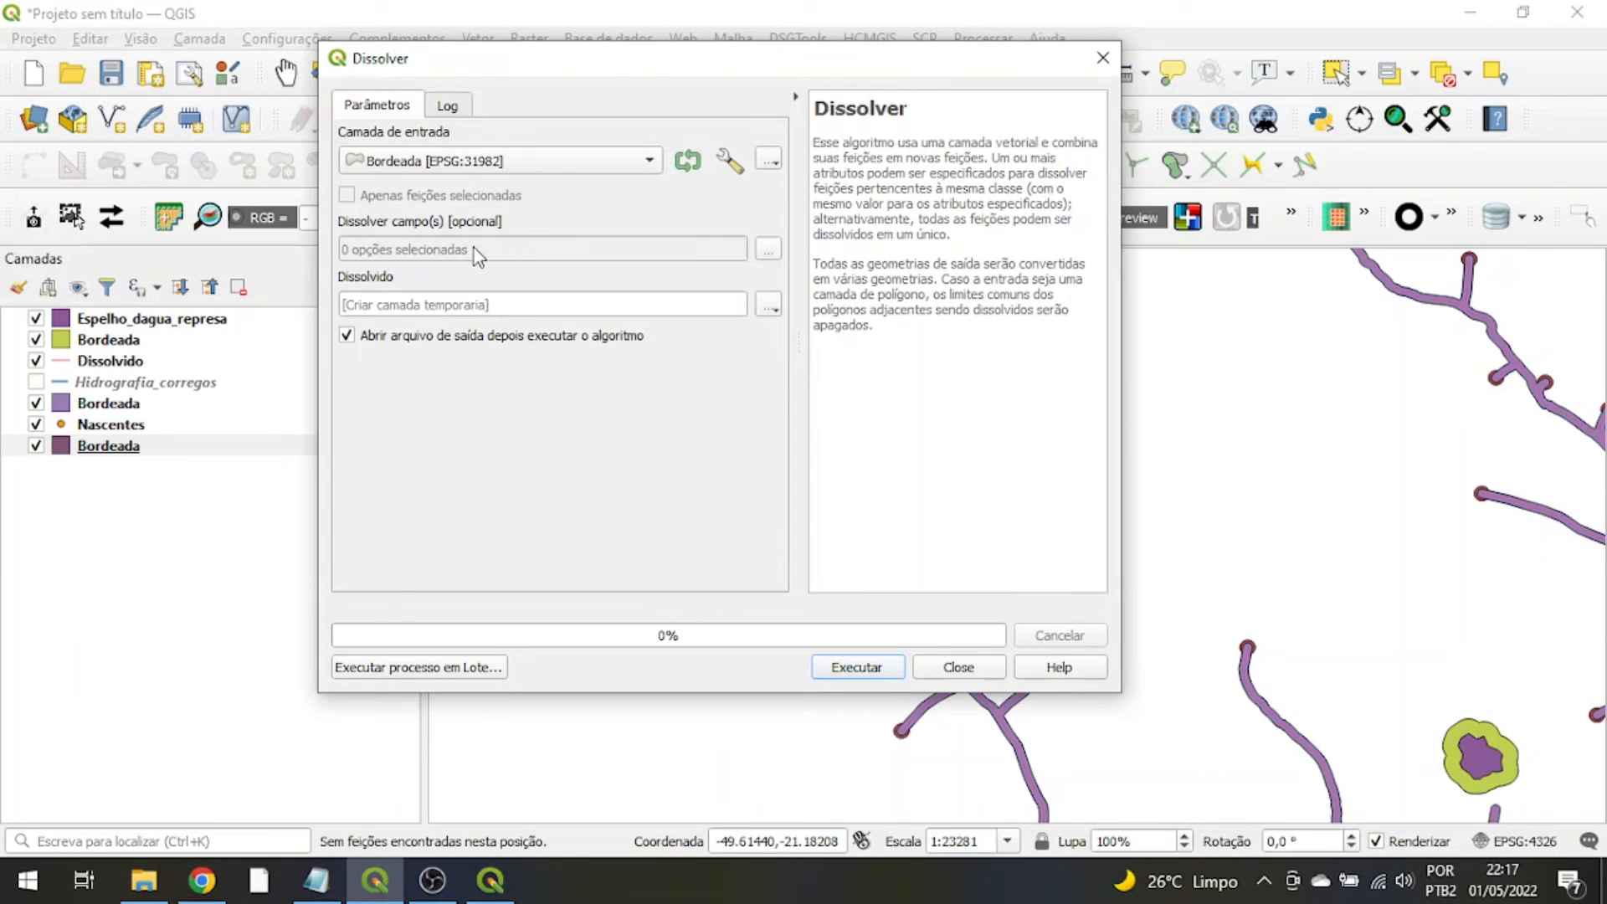
click(864, 668)
click(956, 668)
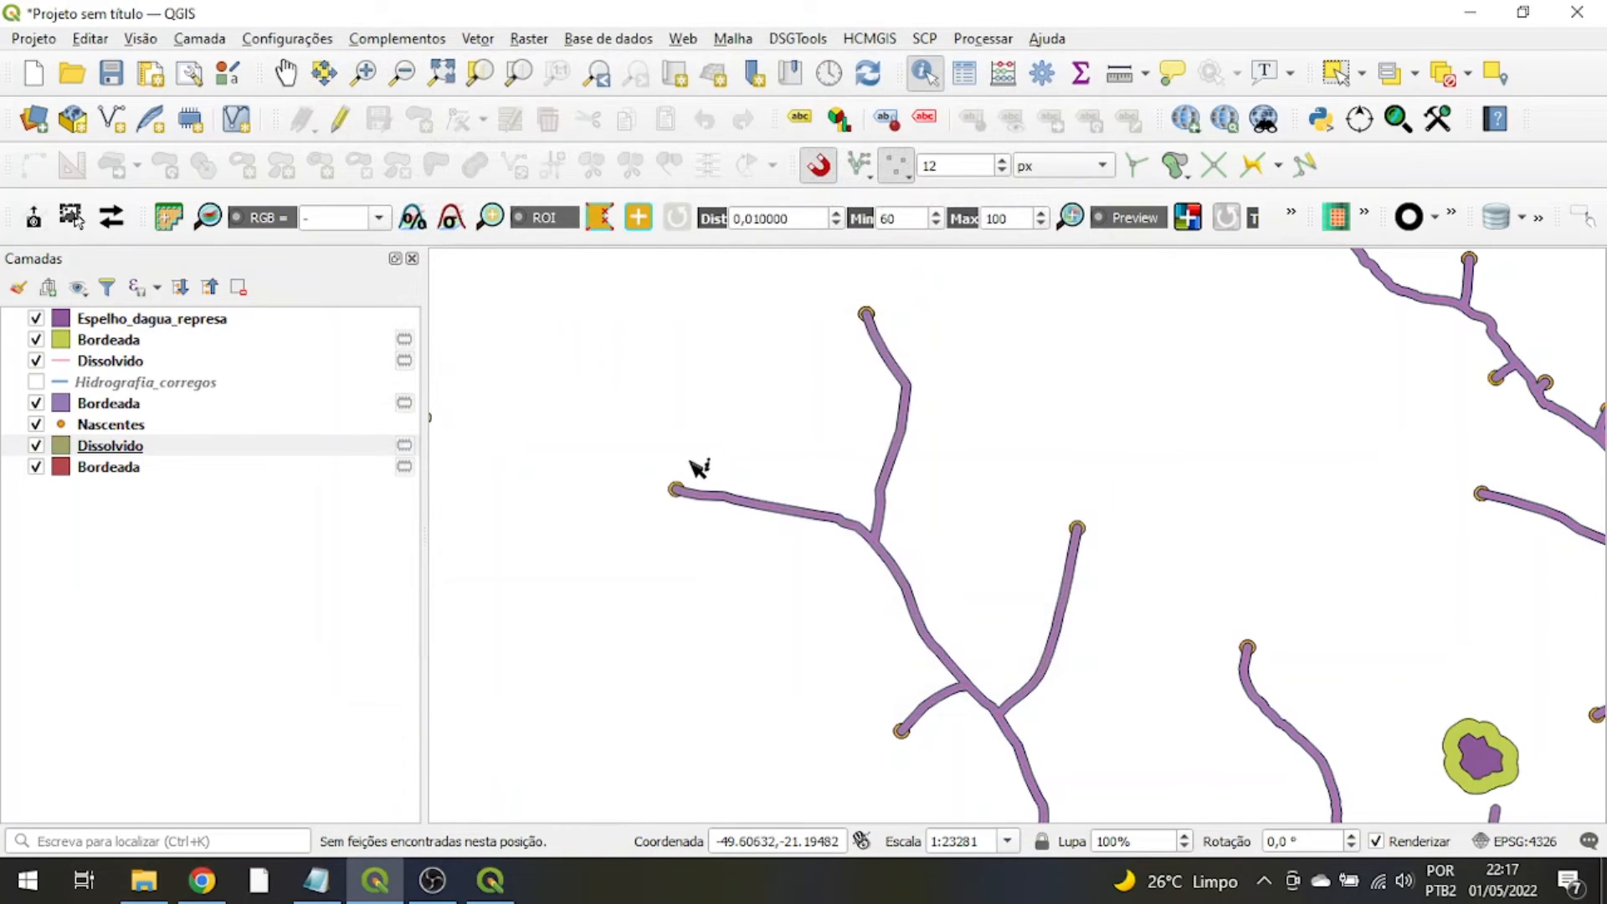
- Hide the original spring buffer layer and select the isolated headwater's buffer in the new Dissolvido polygon layer
click(35, 467)
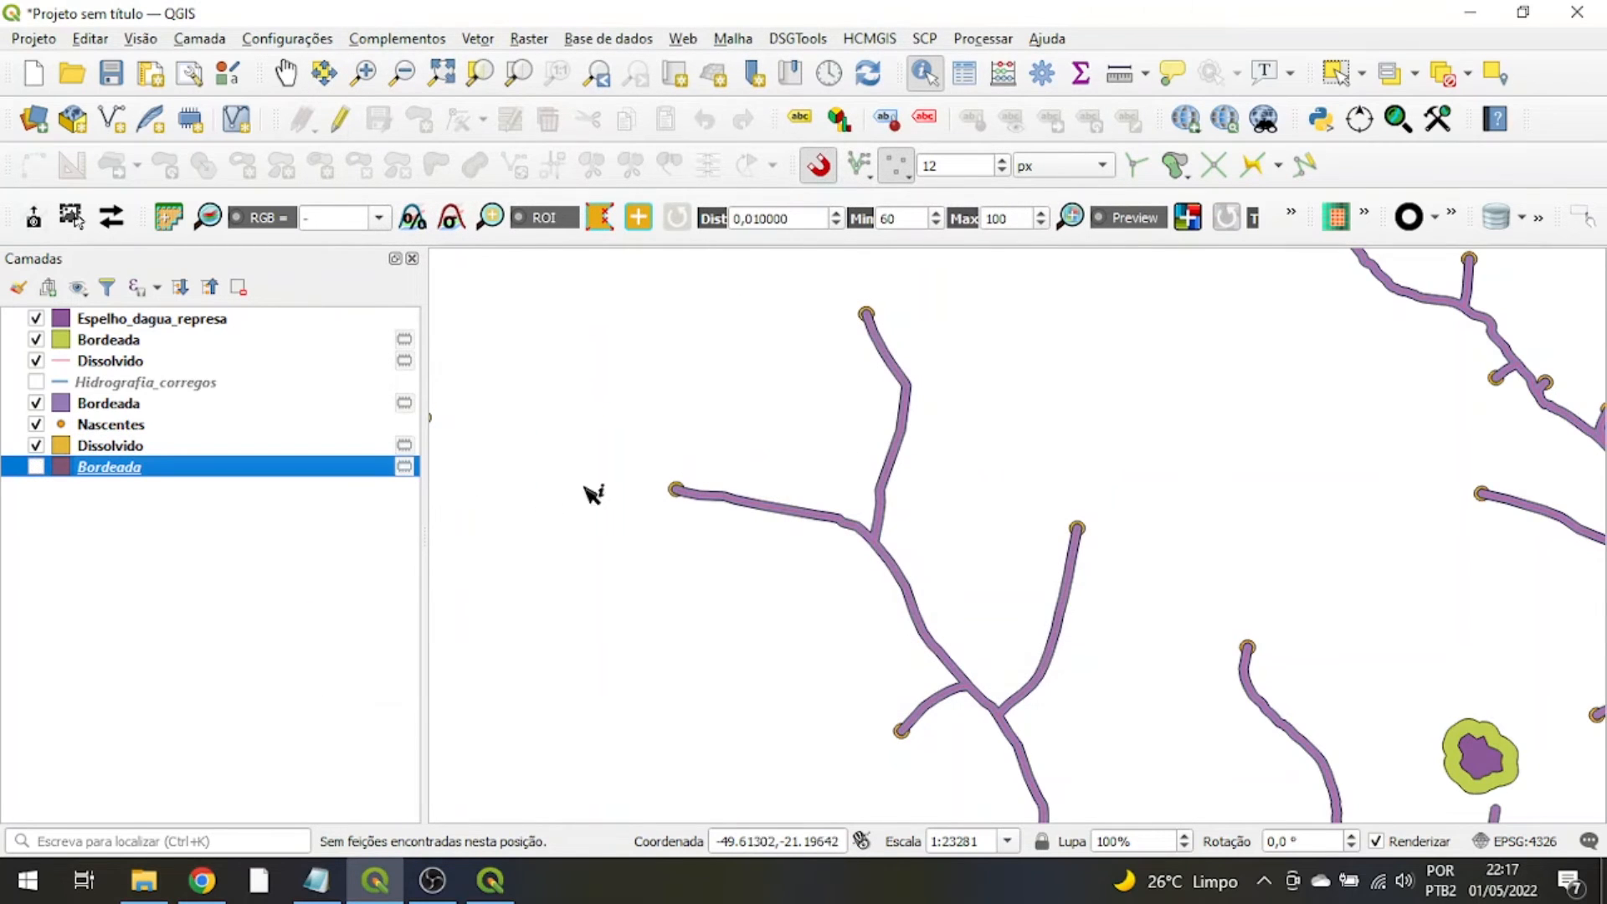
scroll(674, 503, up, 2)
click(1336, 73)
click(676, 498)
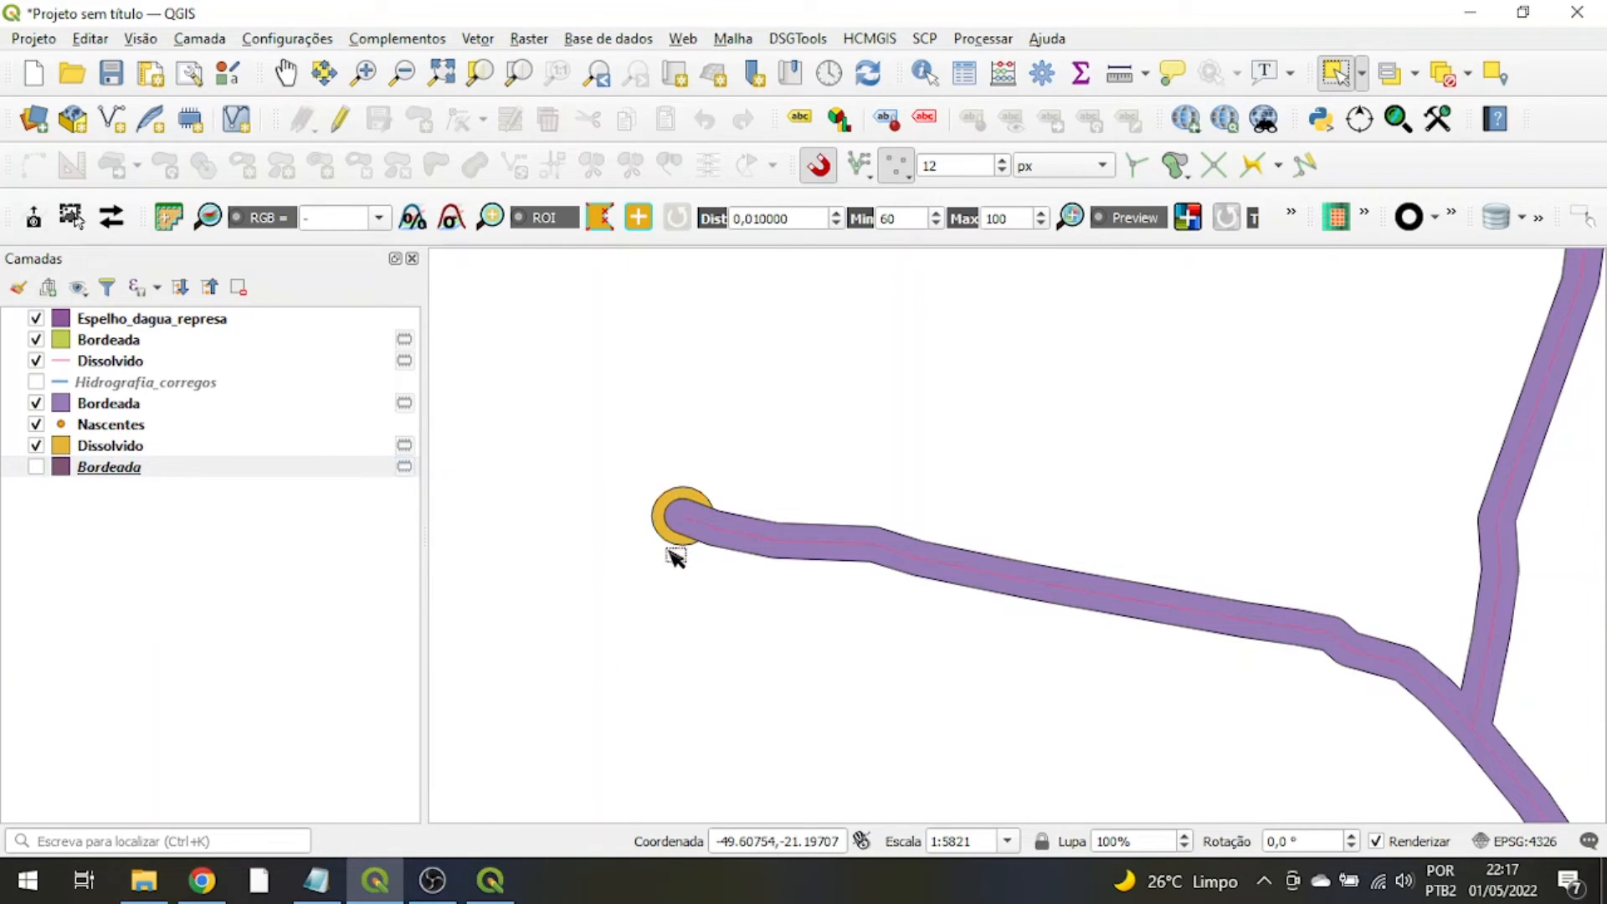
click(63, 450)
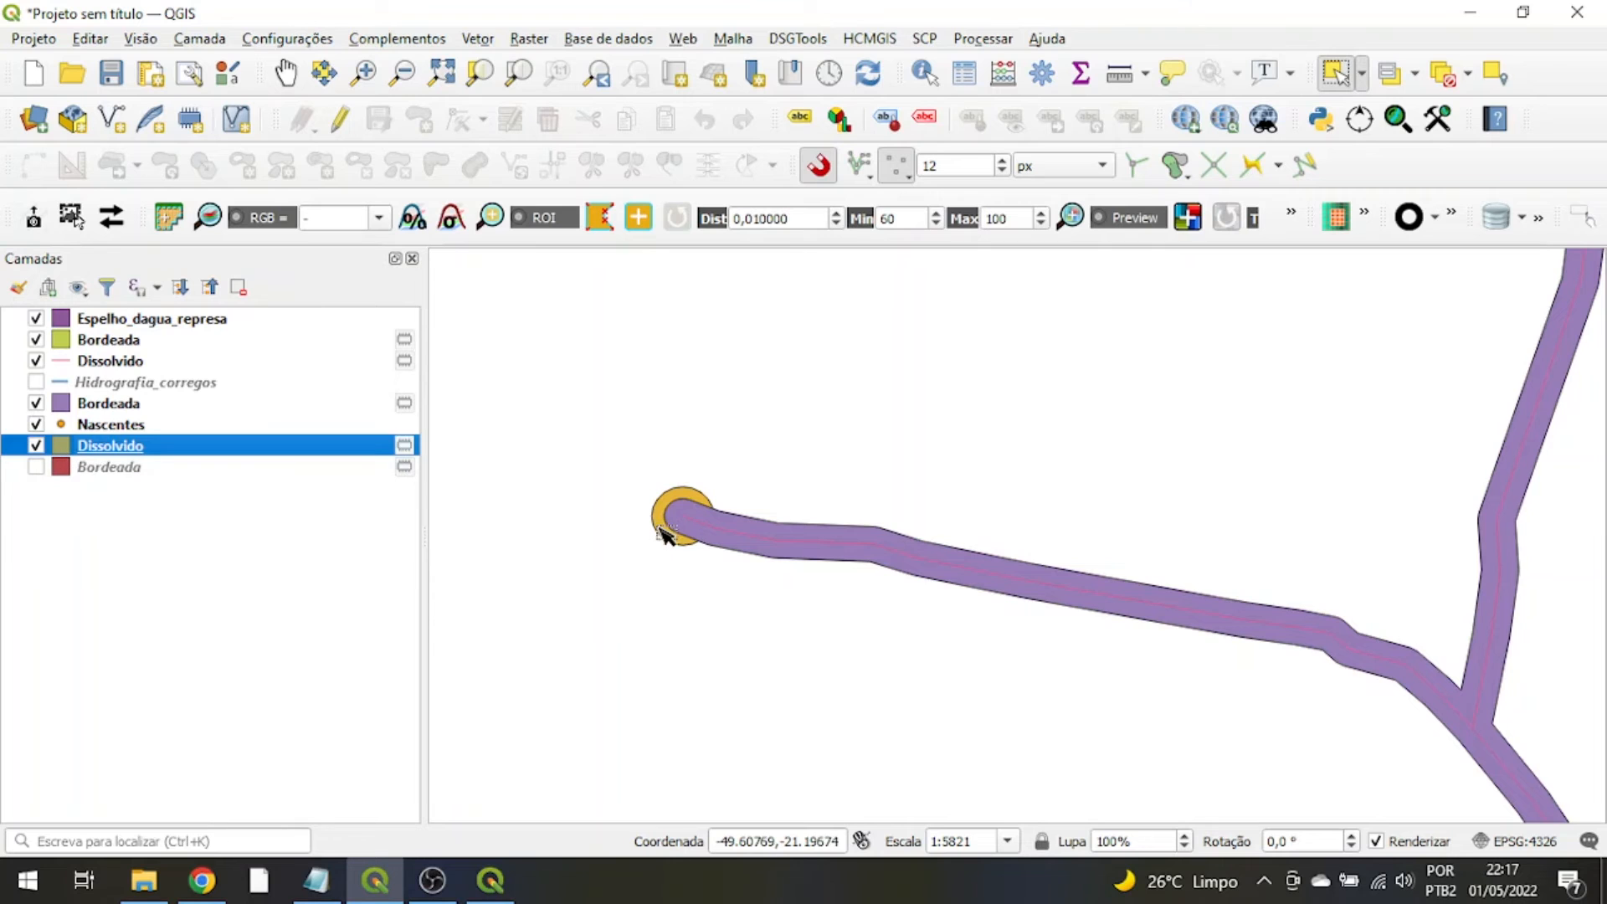
click(665, 533)
- Check the selection at another headwater and across the wider stream network, then deselect the dissolved feature
scroll(669, 527, down, 3)
scroll(771, 431, up, 4)
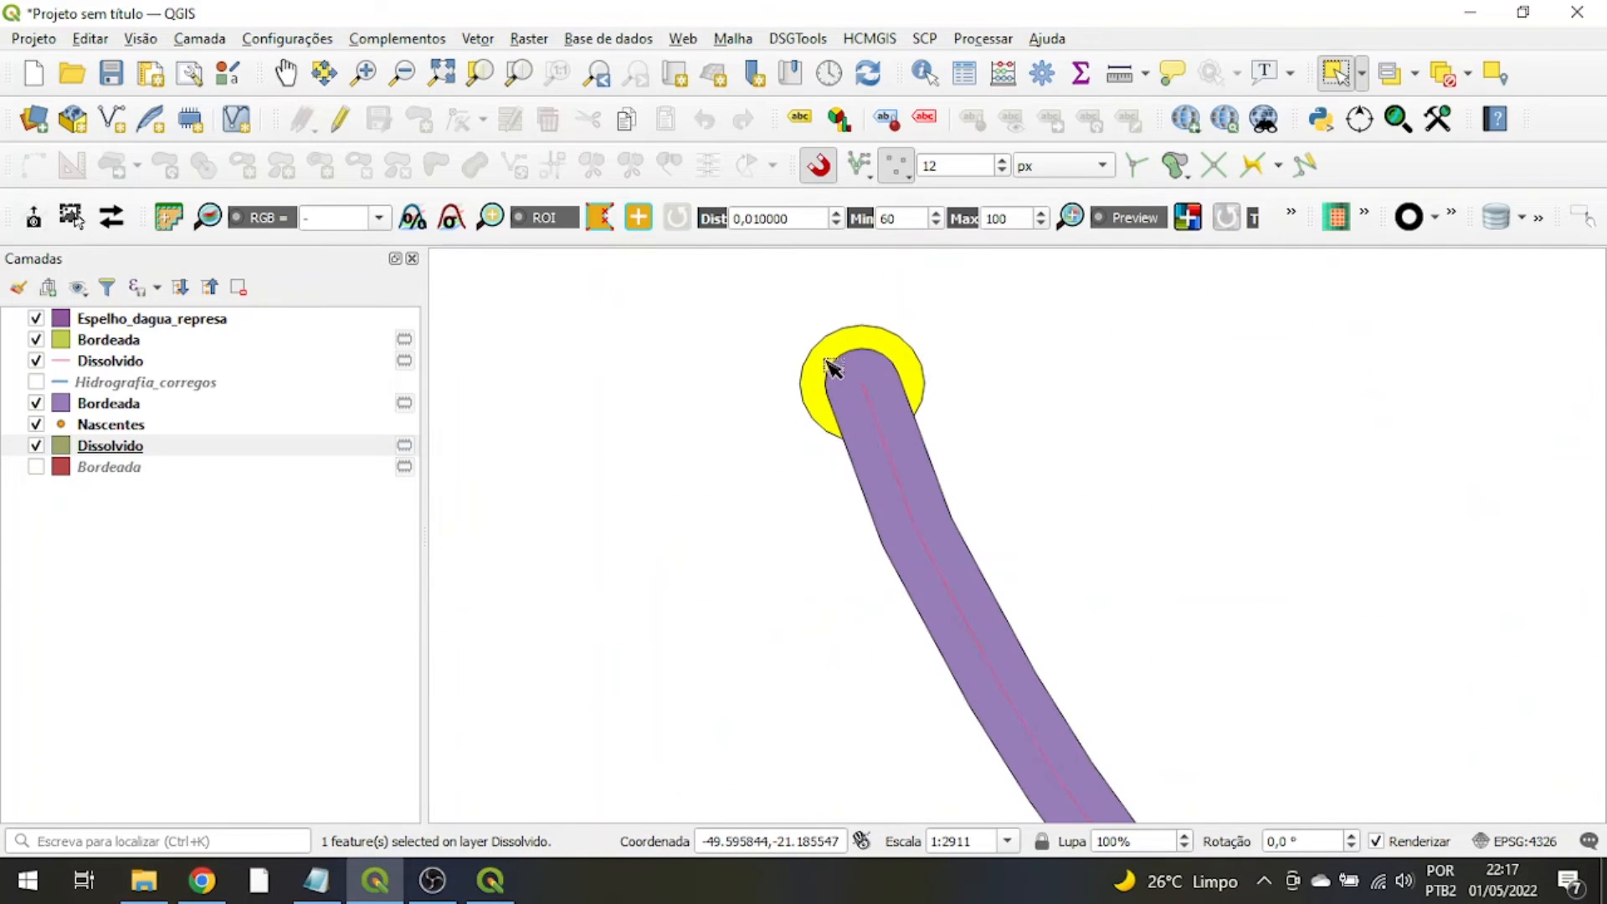
scroll(853, 333, down, 10)
click(745, 496)
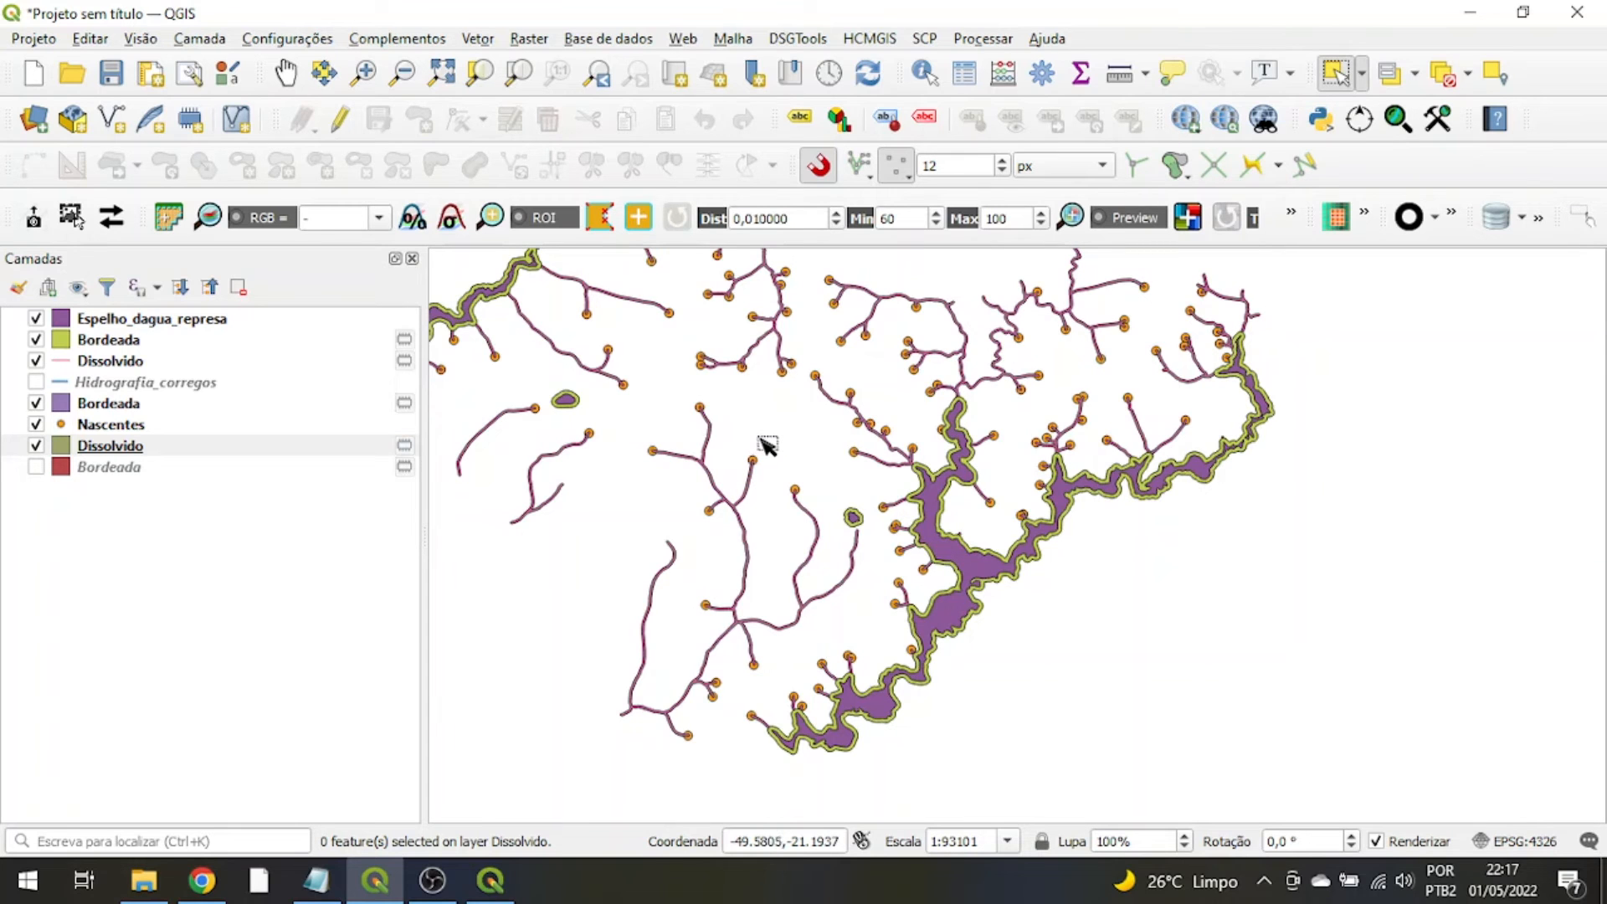
- Select the dissolved spring buffers at another headwater and examine the selection across the neighbouring streams
scroll(757, 443, up, 4)
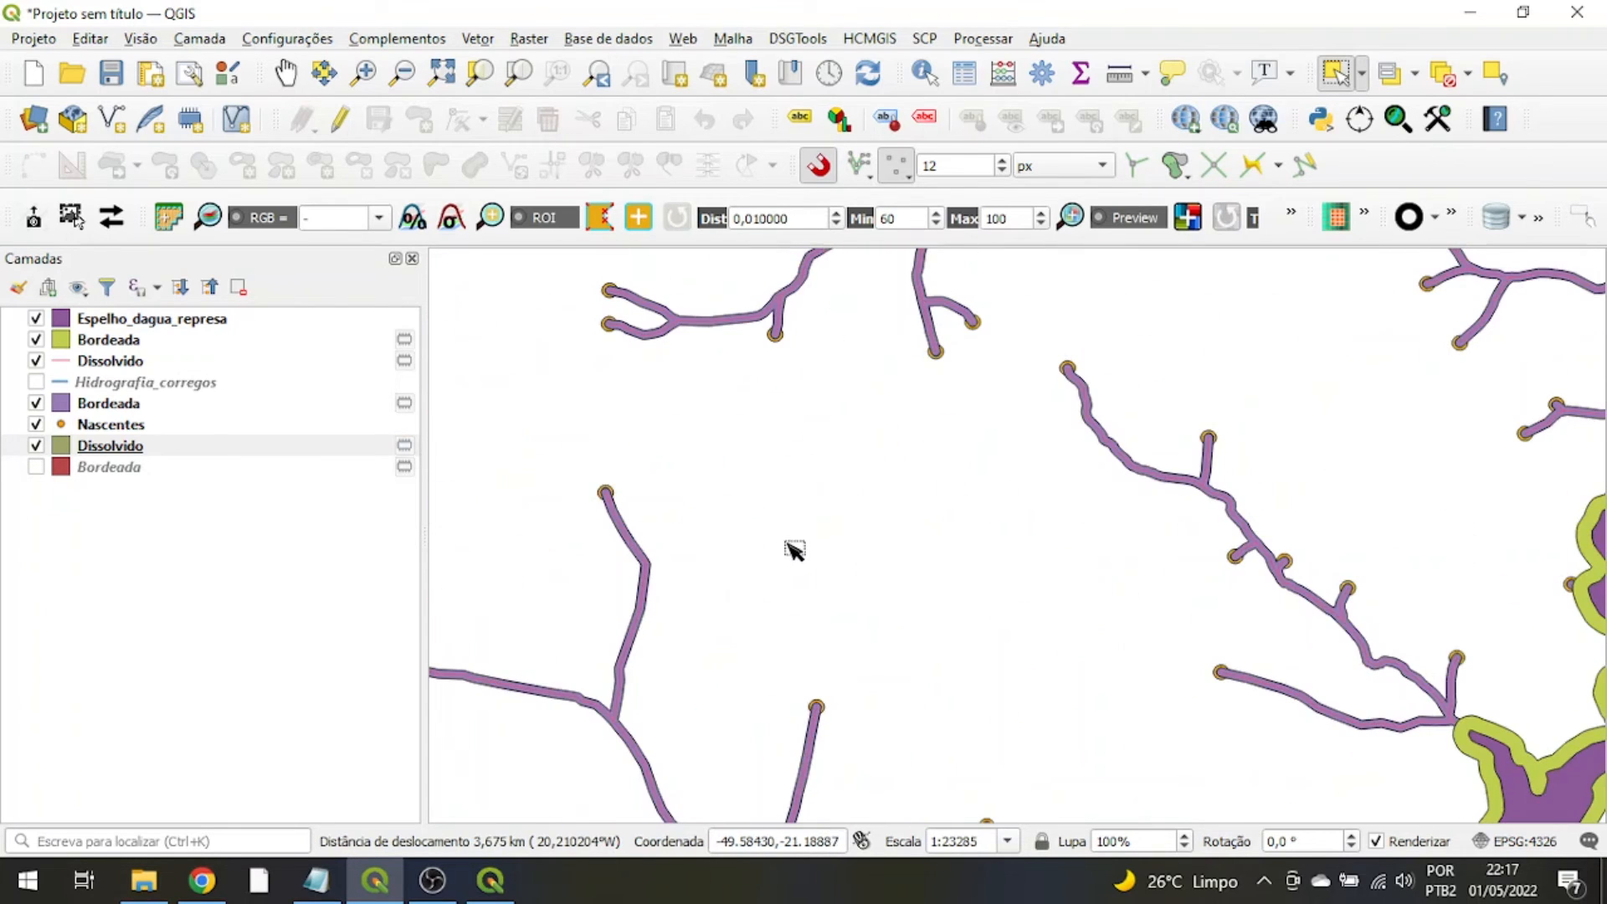
scroll(592, 516, up, 4)
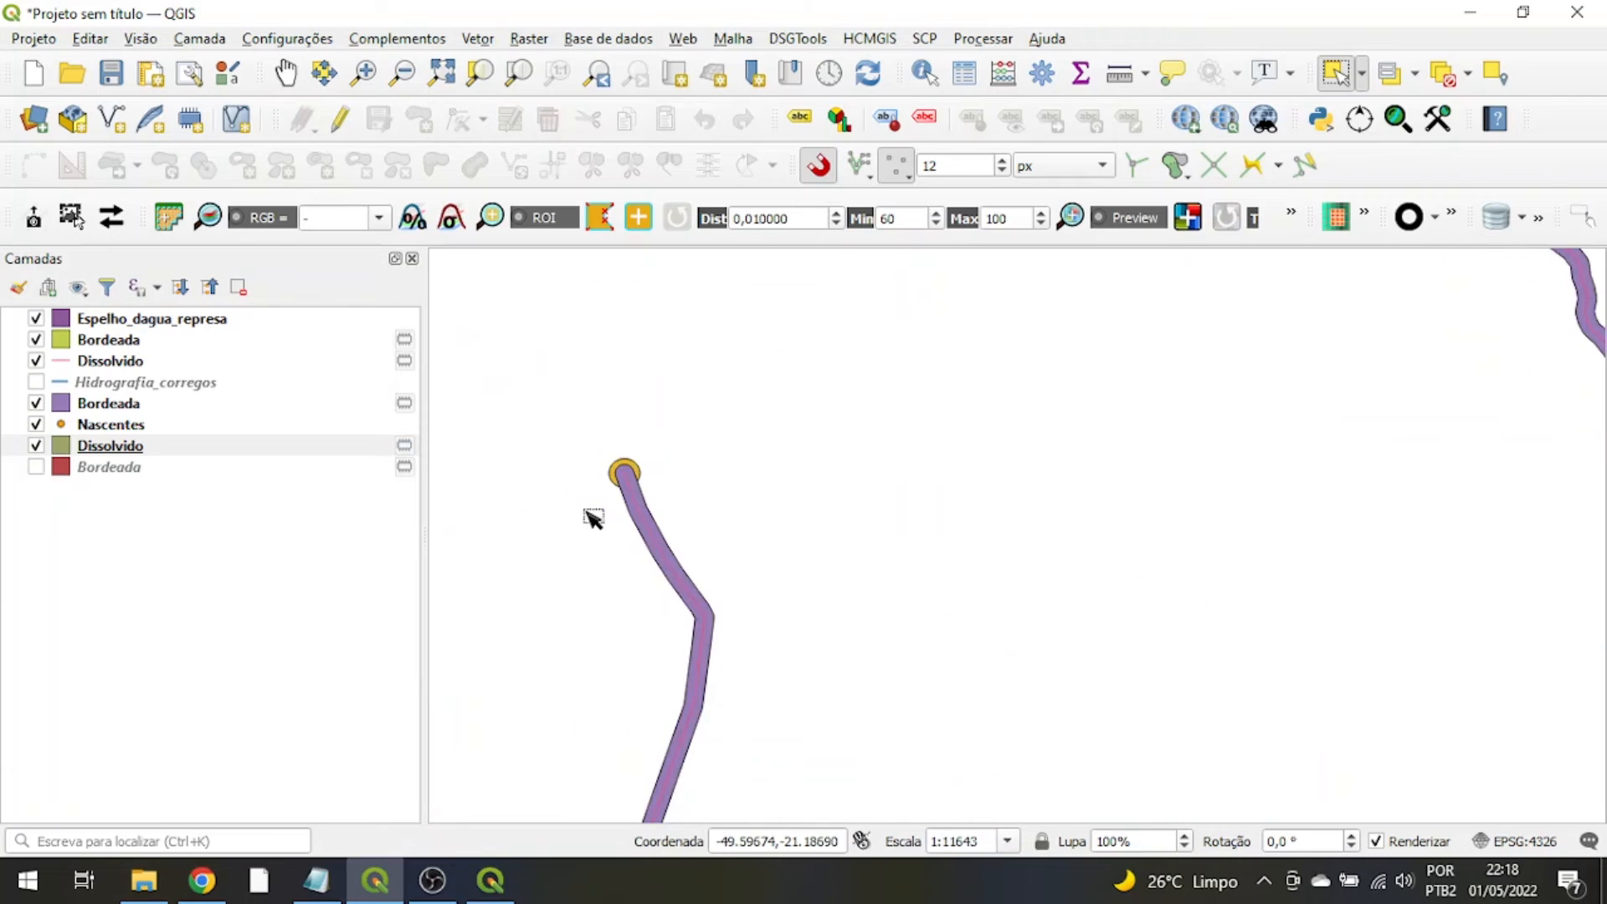
click(660, 432)
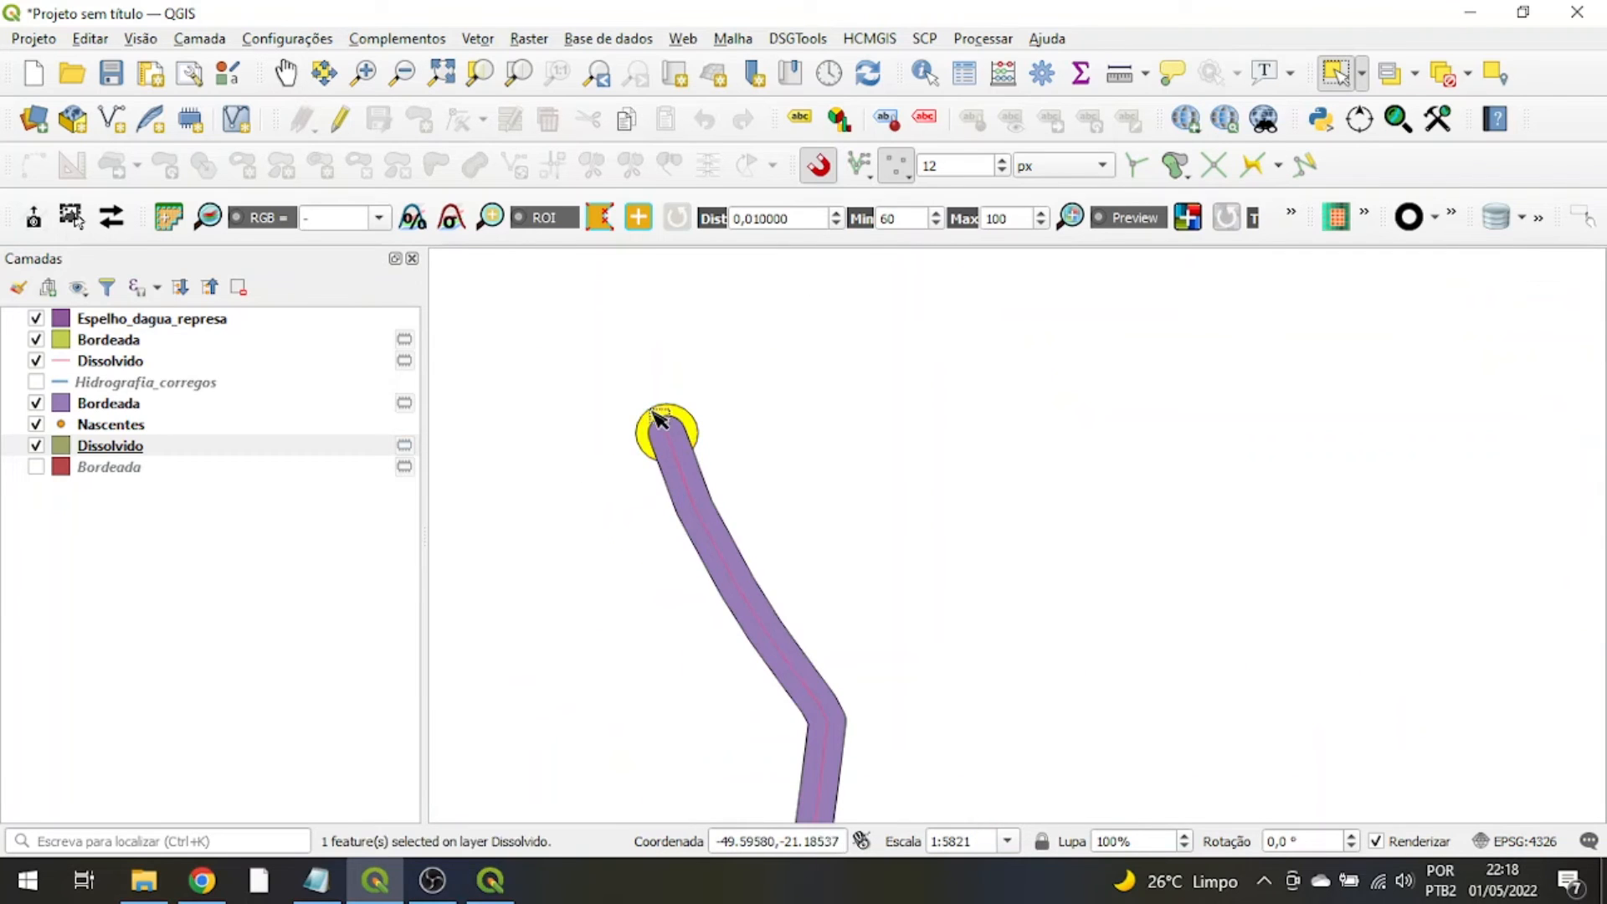
scroll(878, 513, down, 4)
drag(1160, 462, 1141, 645)
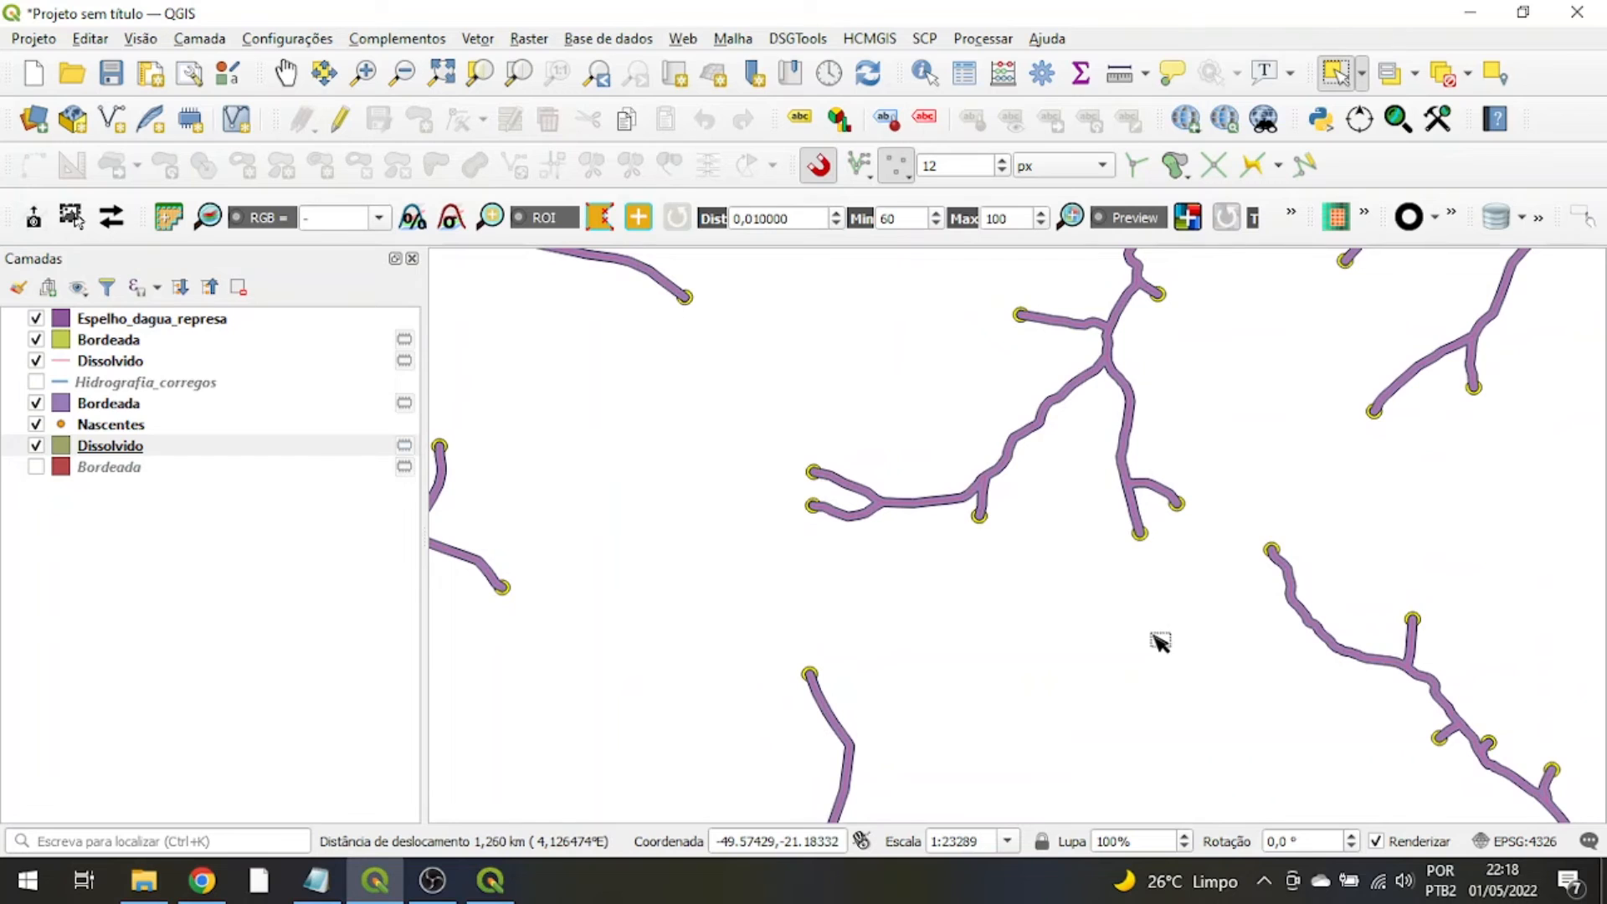
click(75, 447)
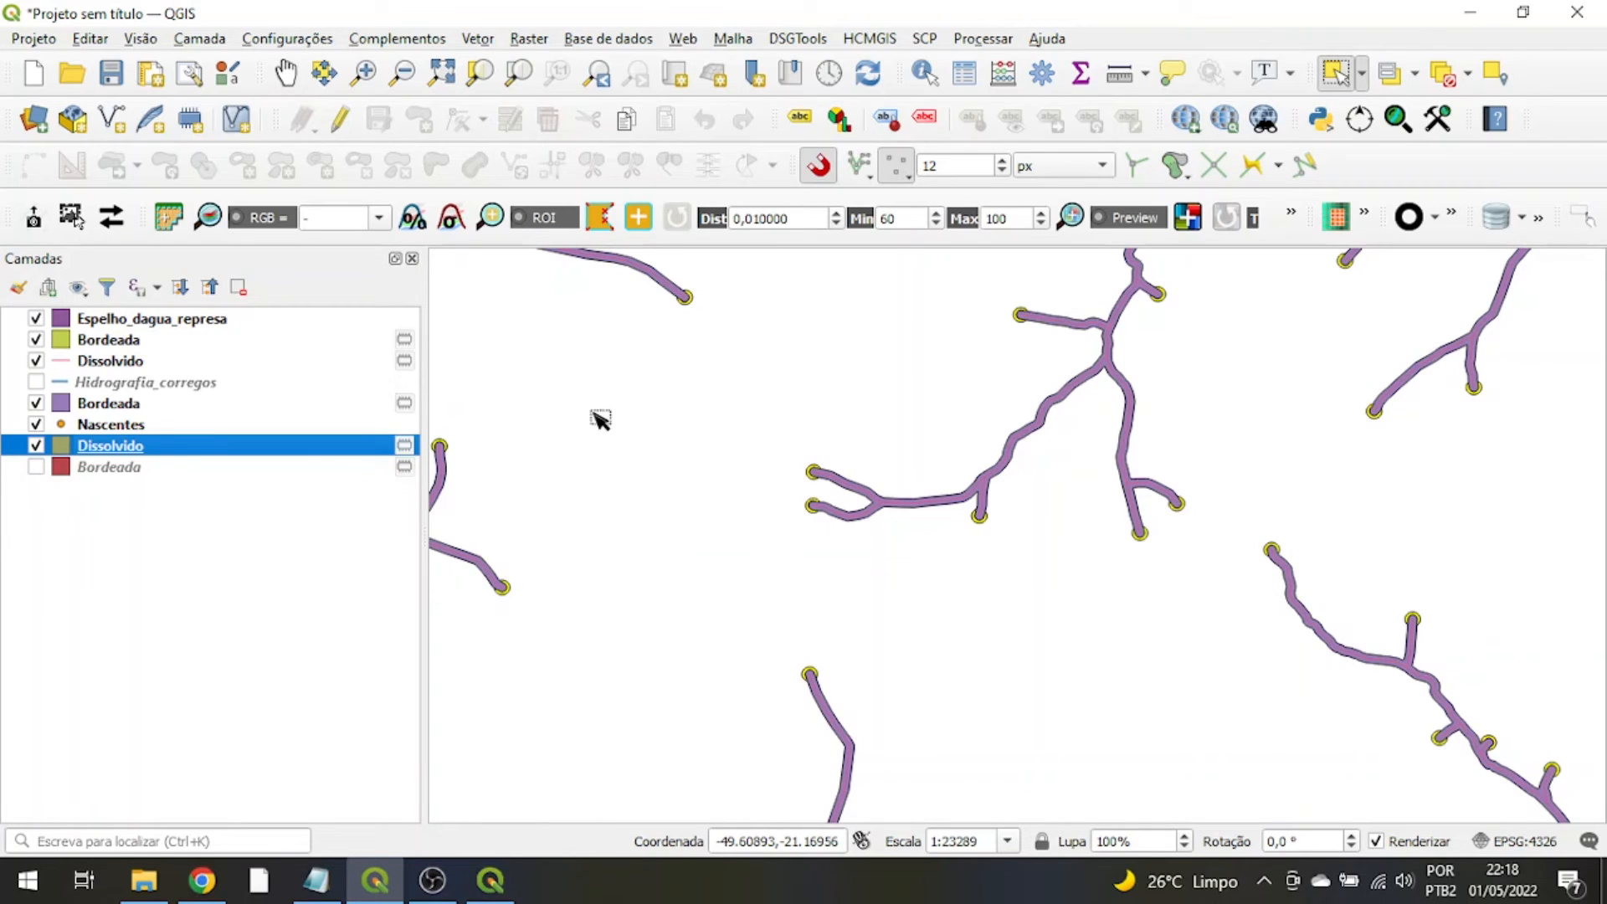
scroll(1069, 301, up, 3)
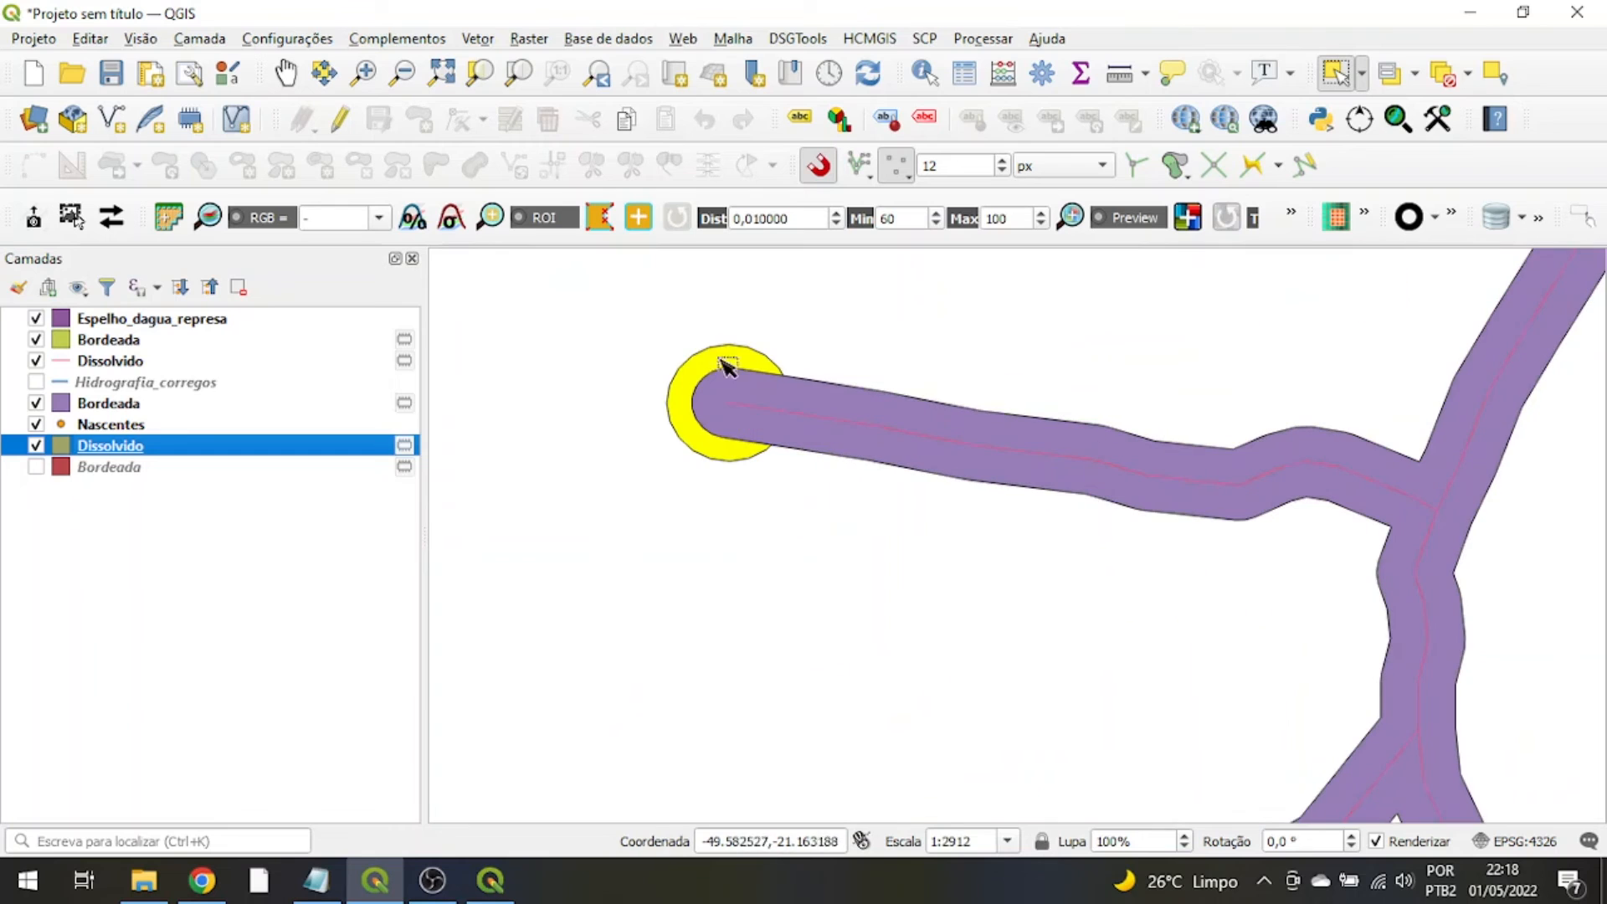
- Clear the selection, reselect the dissolved spring buffers from one headwater and compare them with the surrounding springs
click(1441, 72)
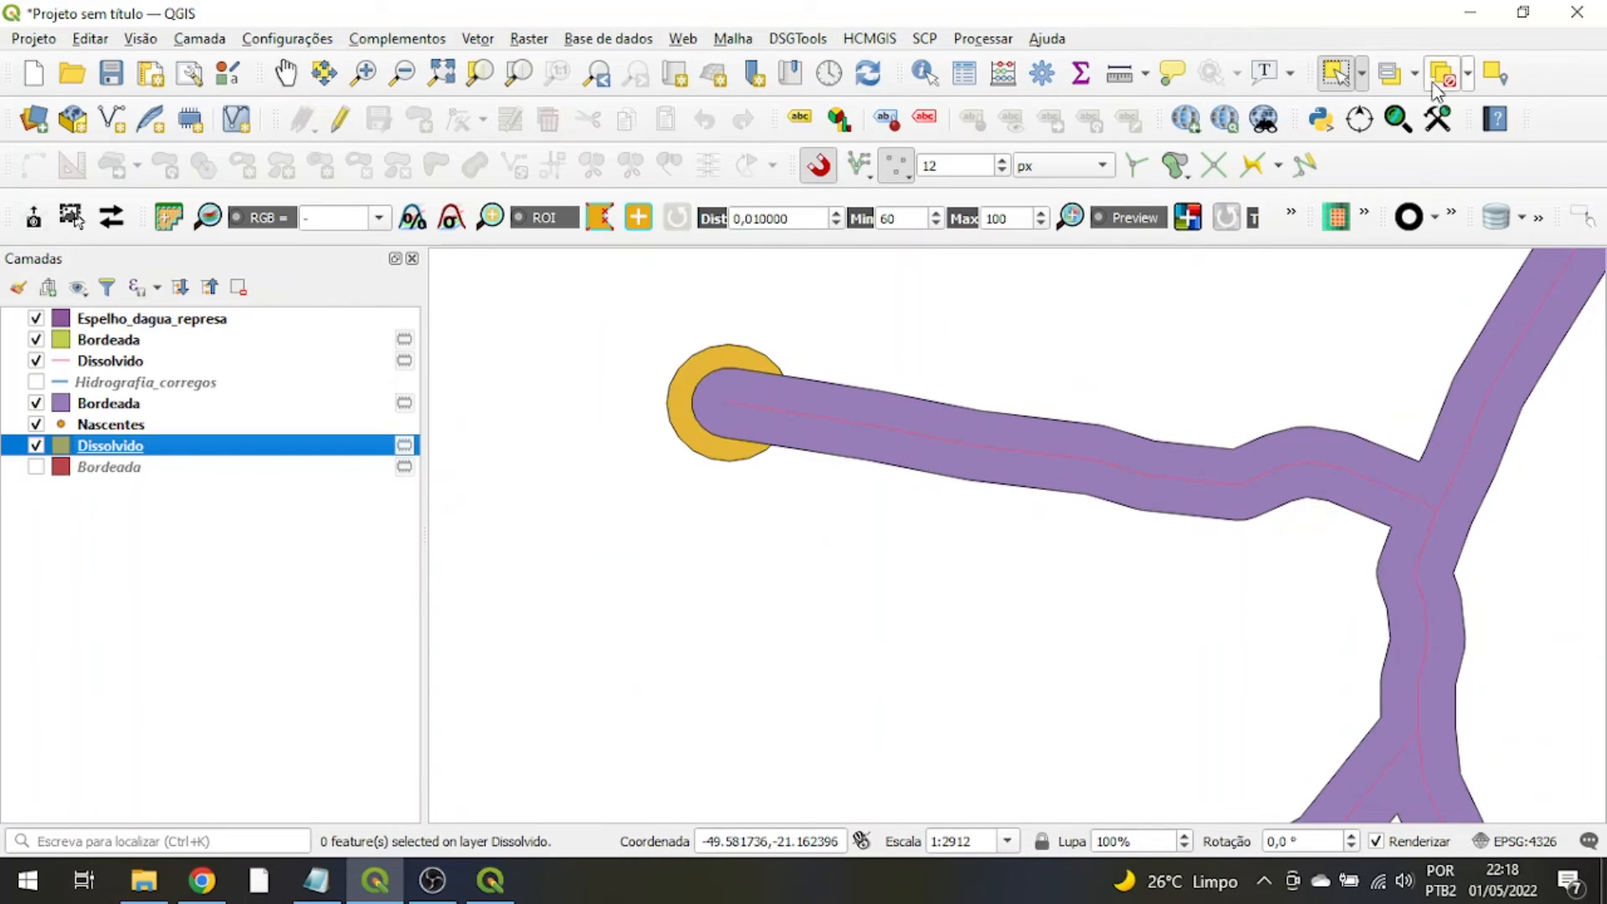
click(682, 414)
scroll(764, 430, down, 3)
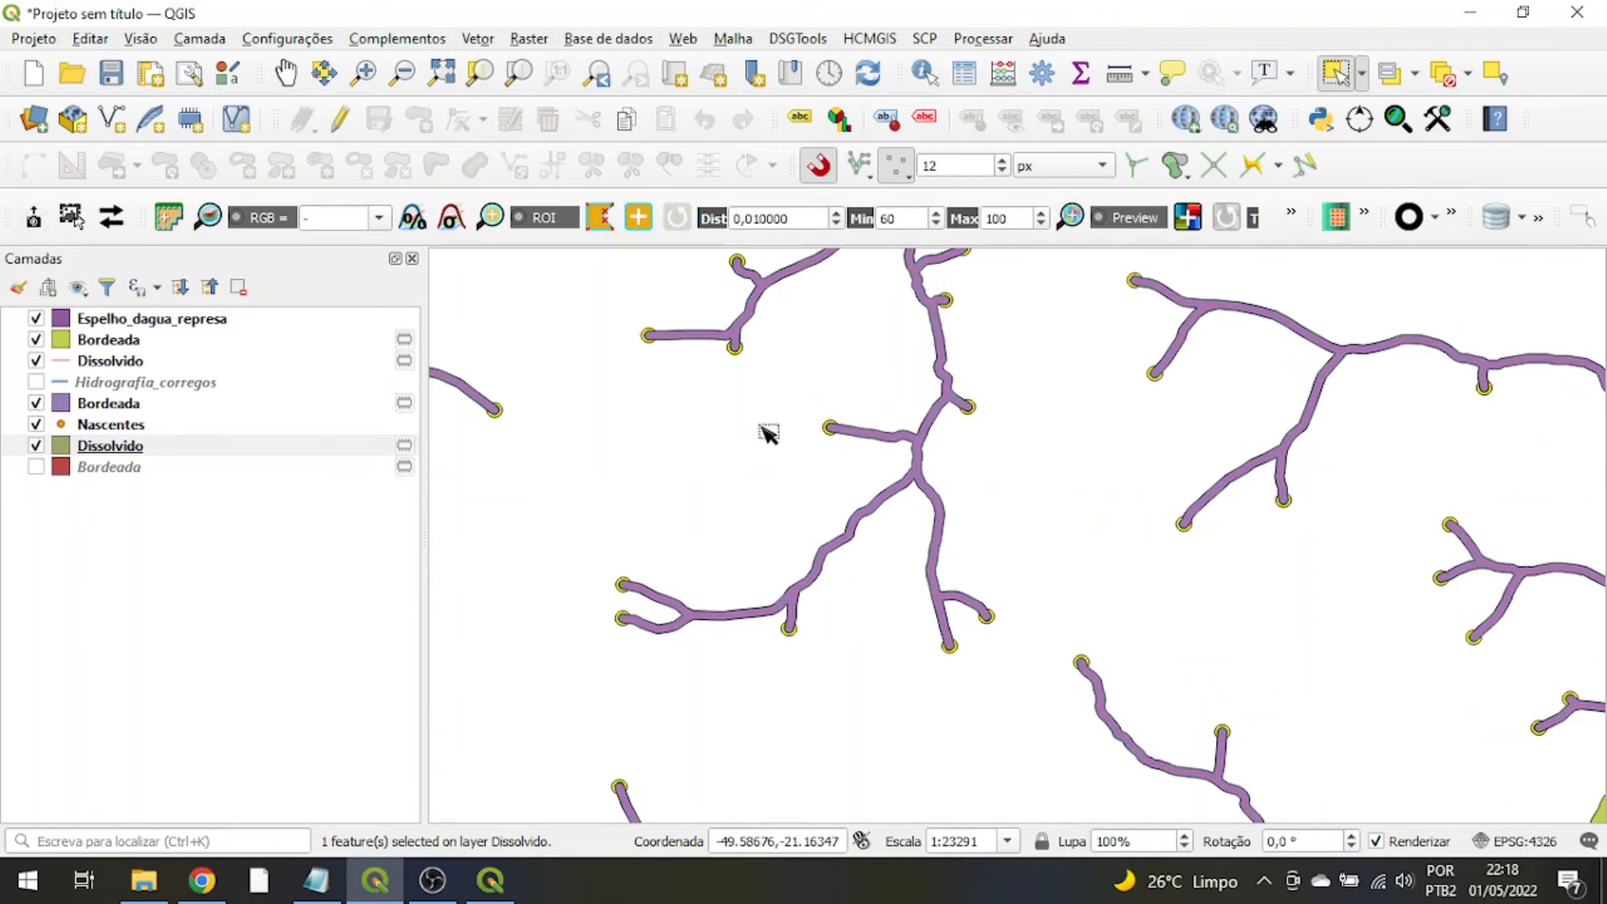
scroll(1013, 380, up, 1)
- Run Multipartes para partes simples on all features of the dissolved spring buffers, using a temporary output layer
click(478, 39)
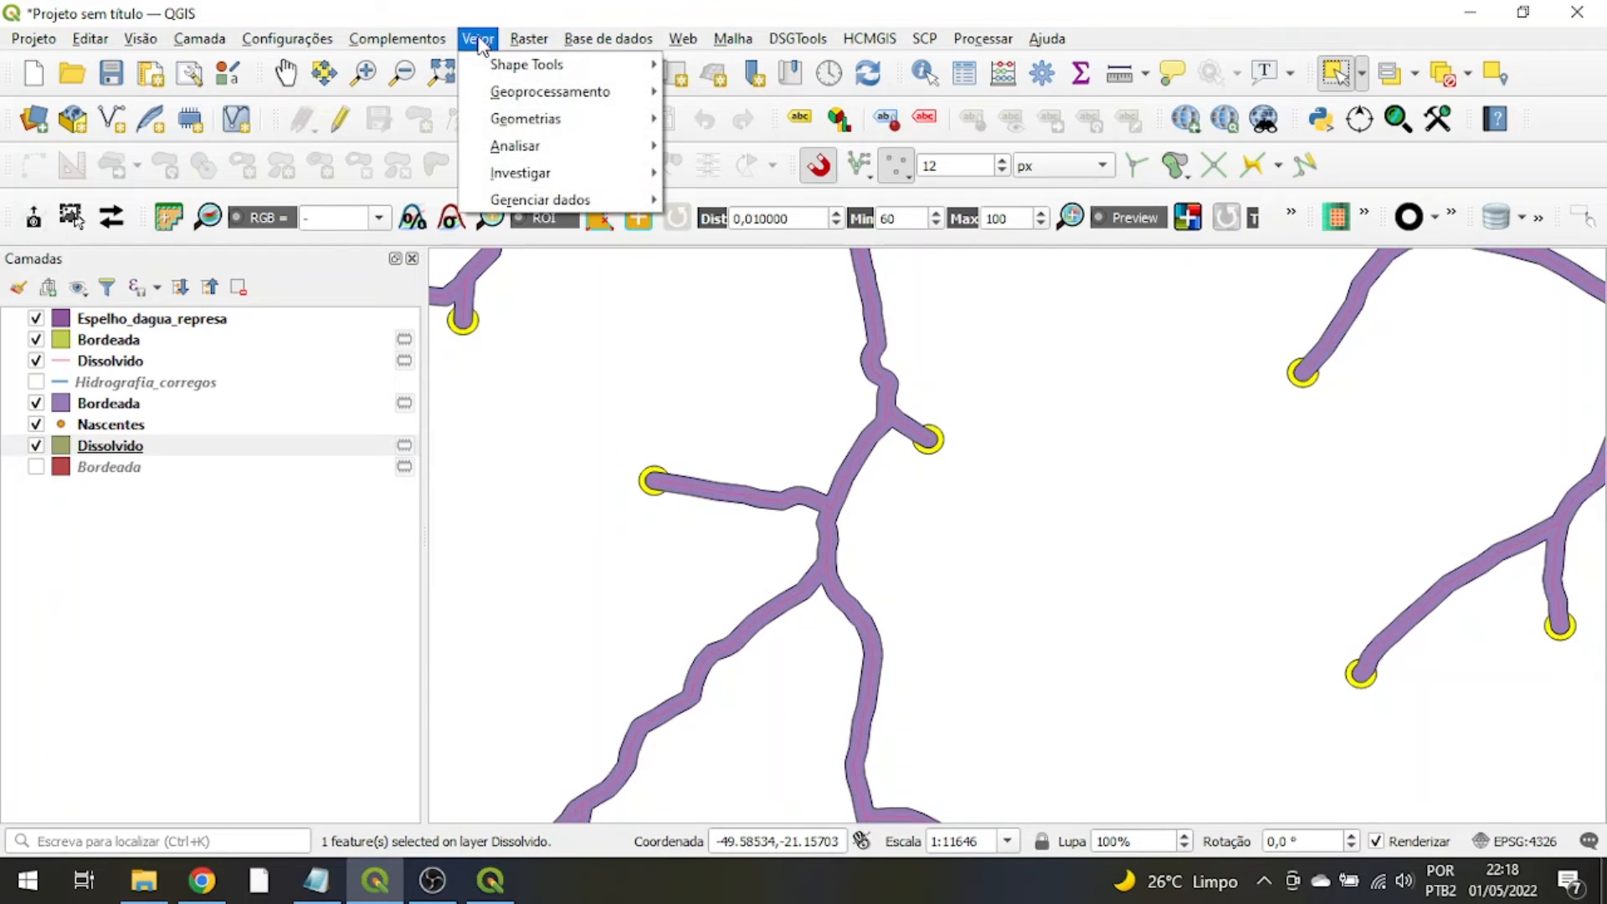
mouse_move(483, 123)
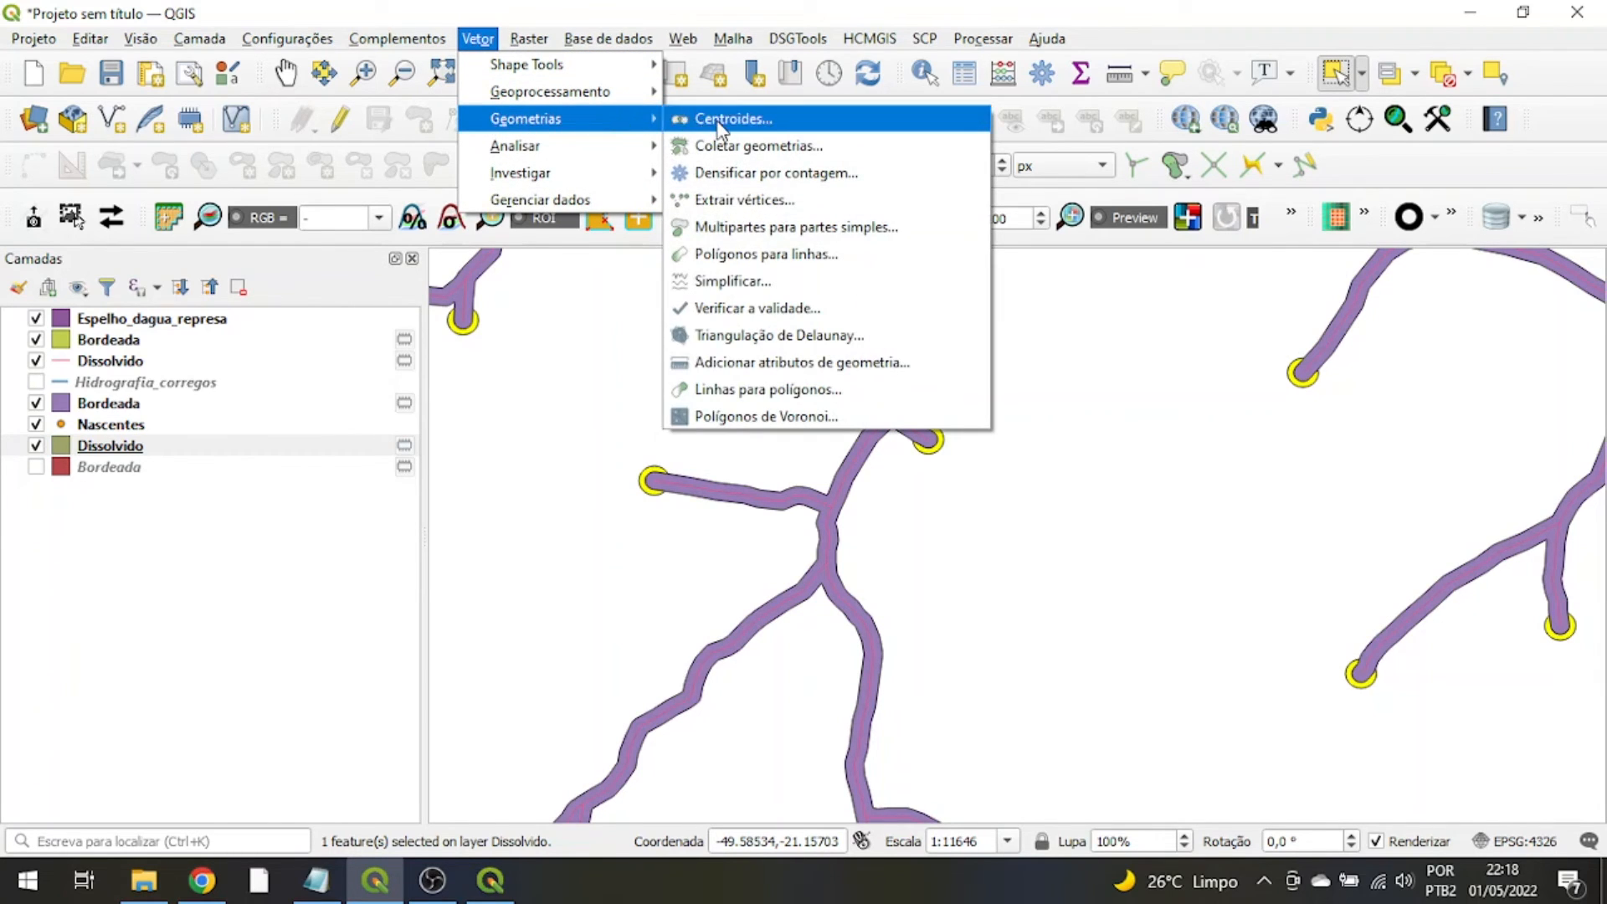
click(824, 235)
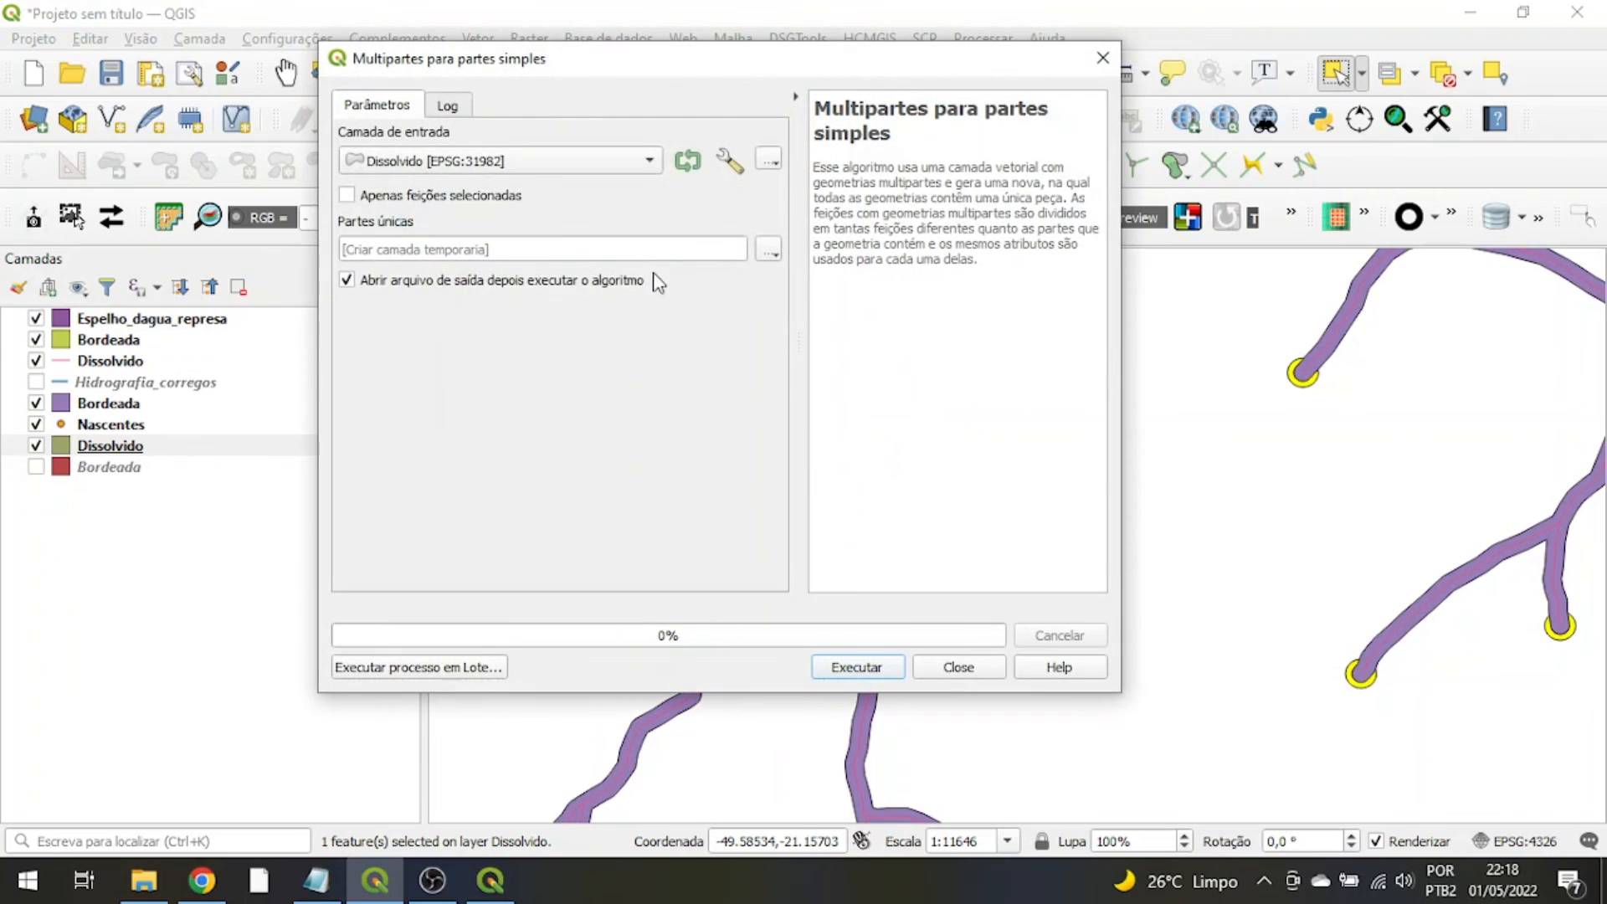
click(854, 667)
click(958, 669)
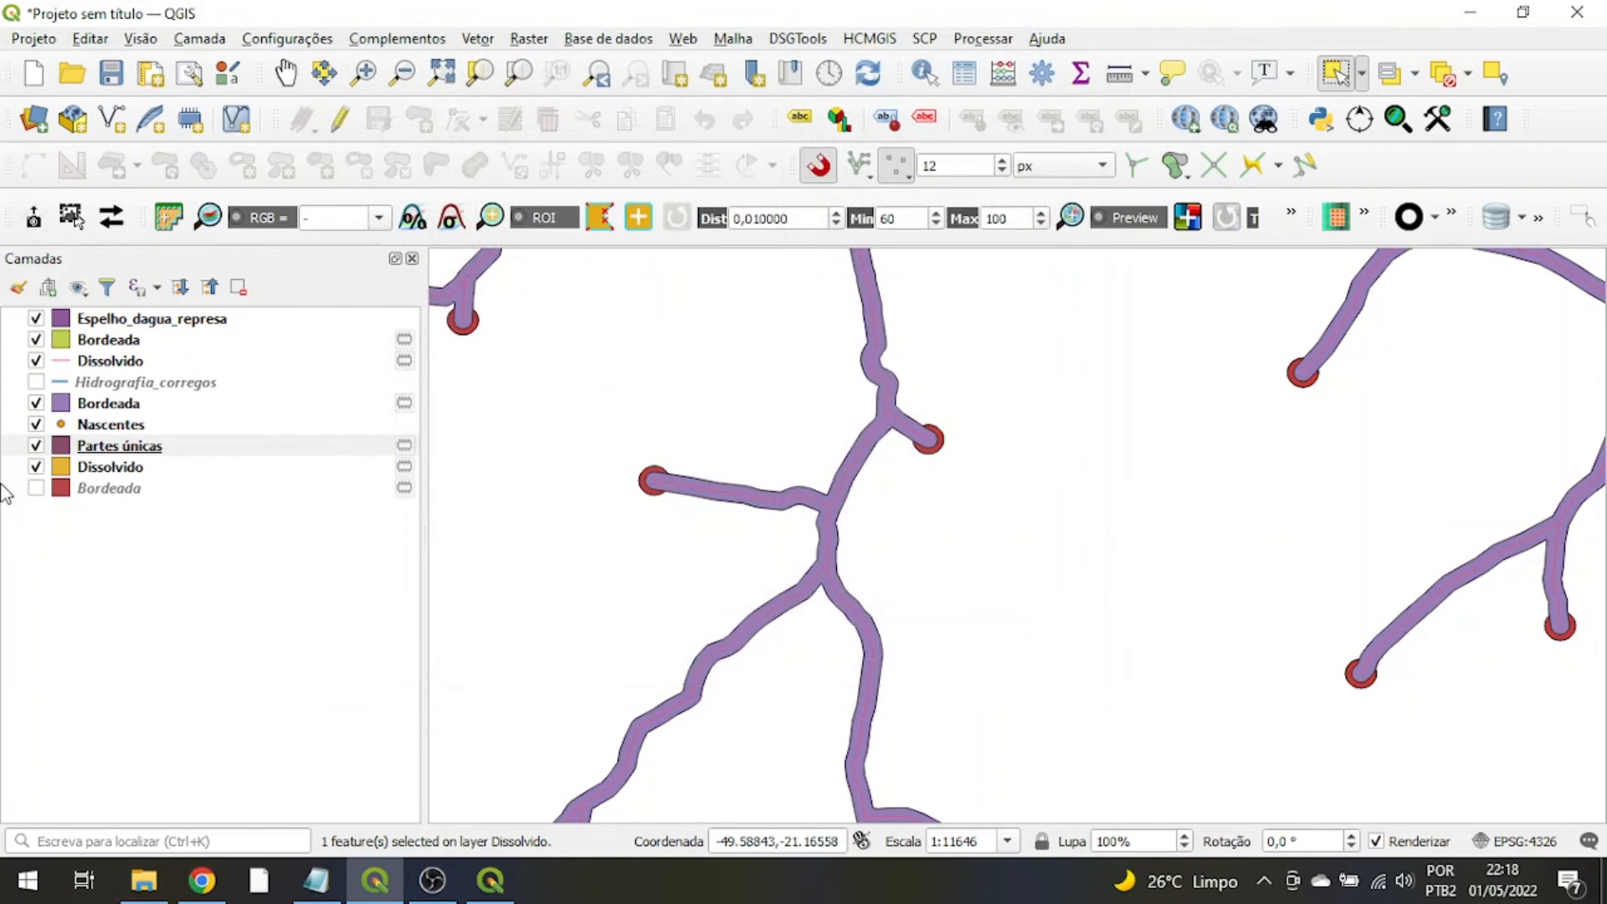
- Select three spring buffers one after another in the Partes únicas layer, then clear the selection
click(74, 448)
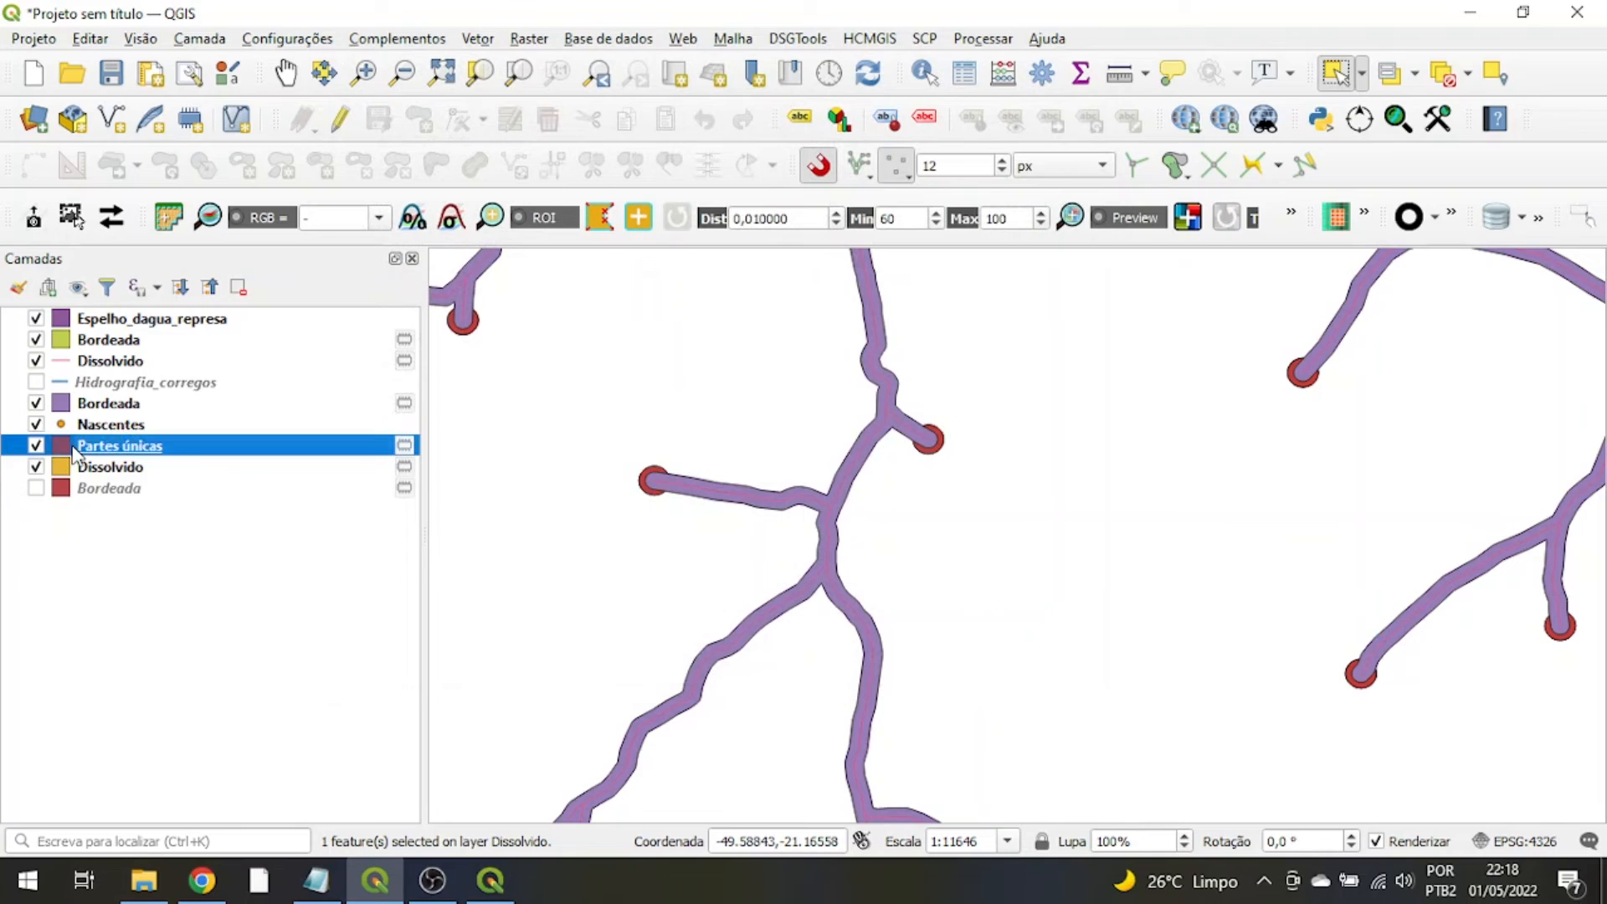
click(653, 493)
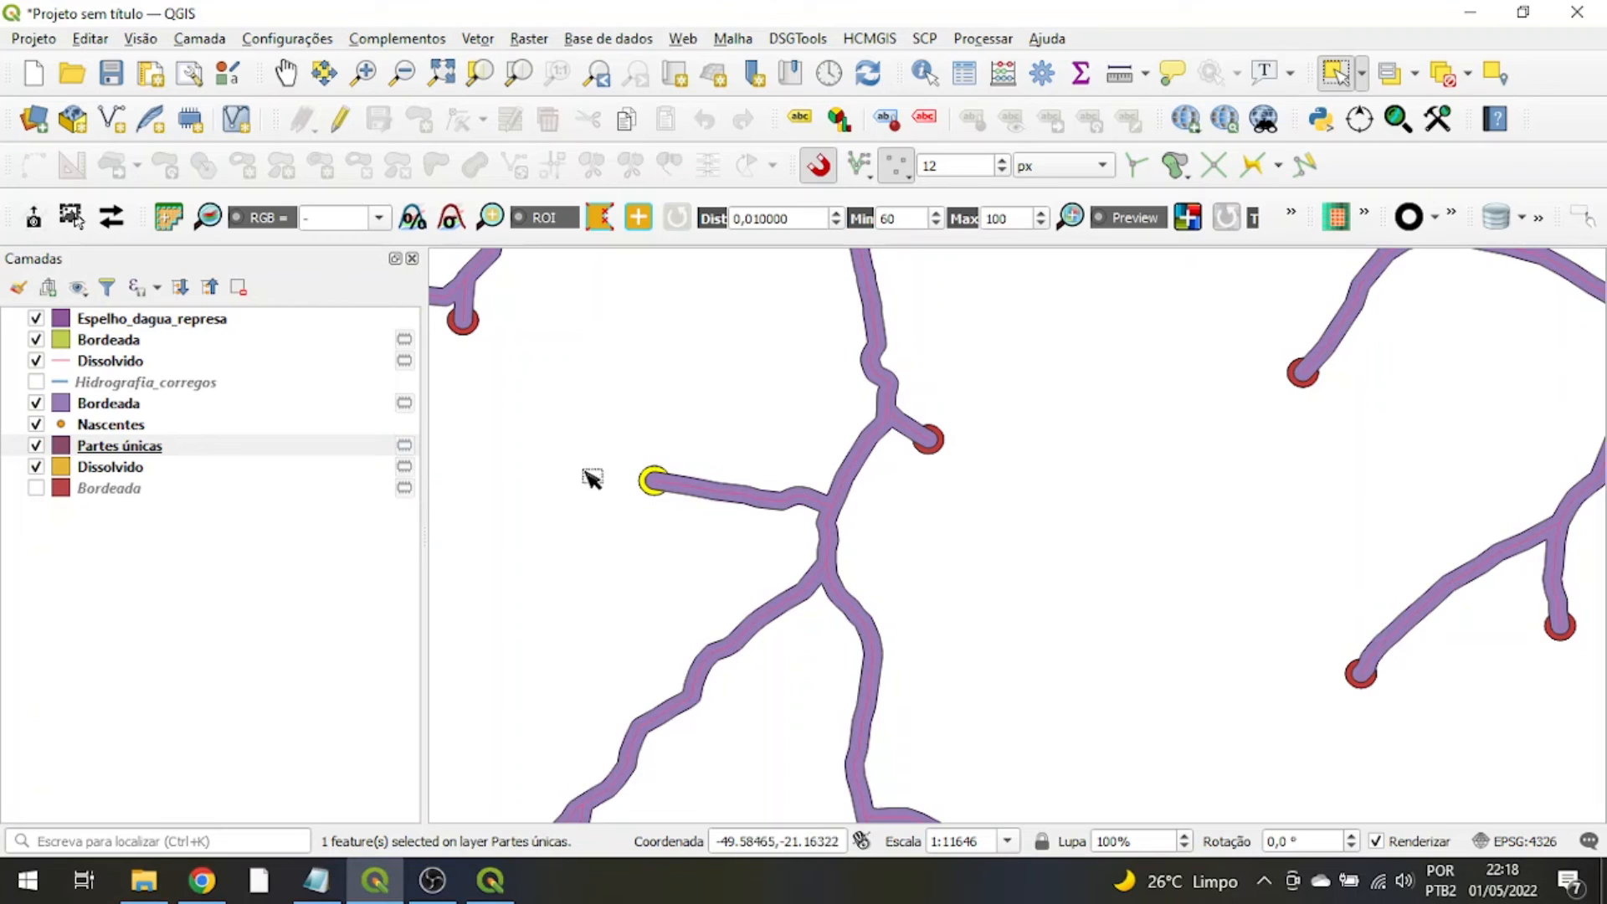
click(930, 449)
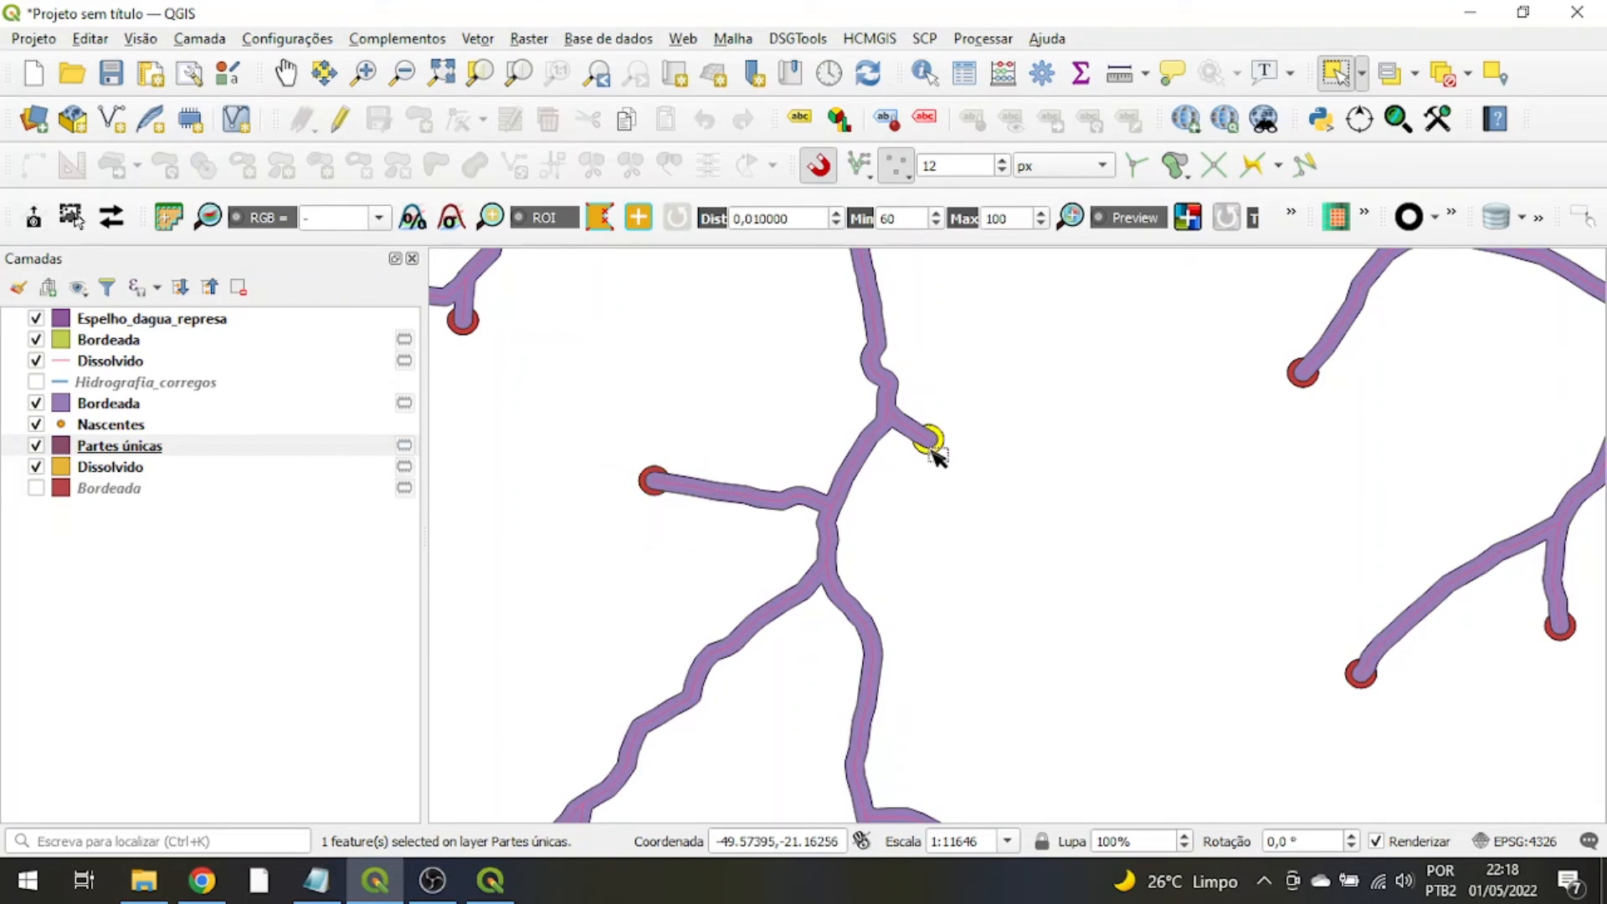
click(462, 333)
click(485, 460)
- Hide the Partes únicas layer and select a spring buffer in the Dissolvido polygon layer for comparison
click(35, 445)
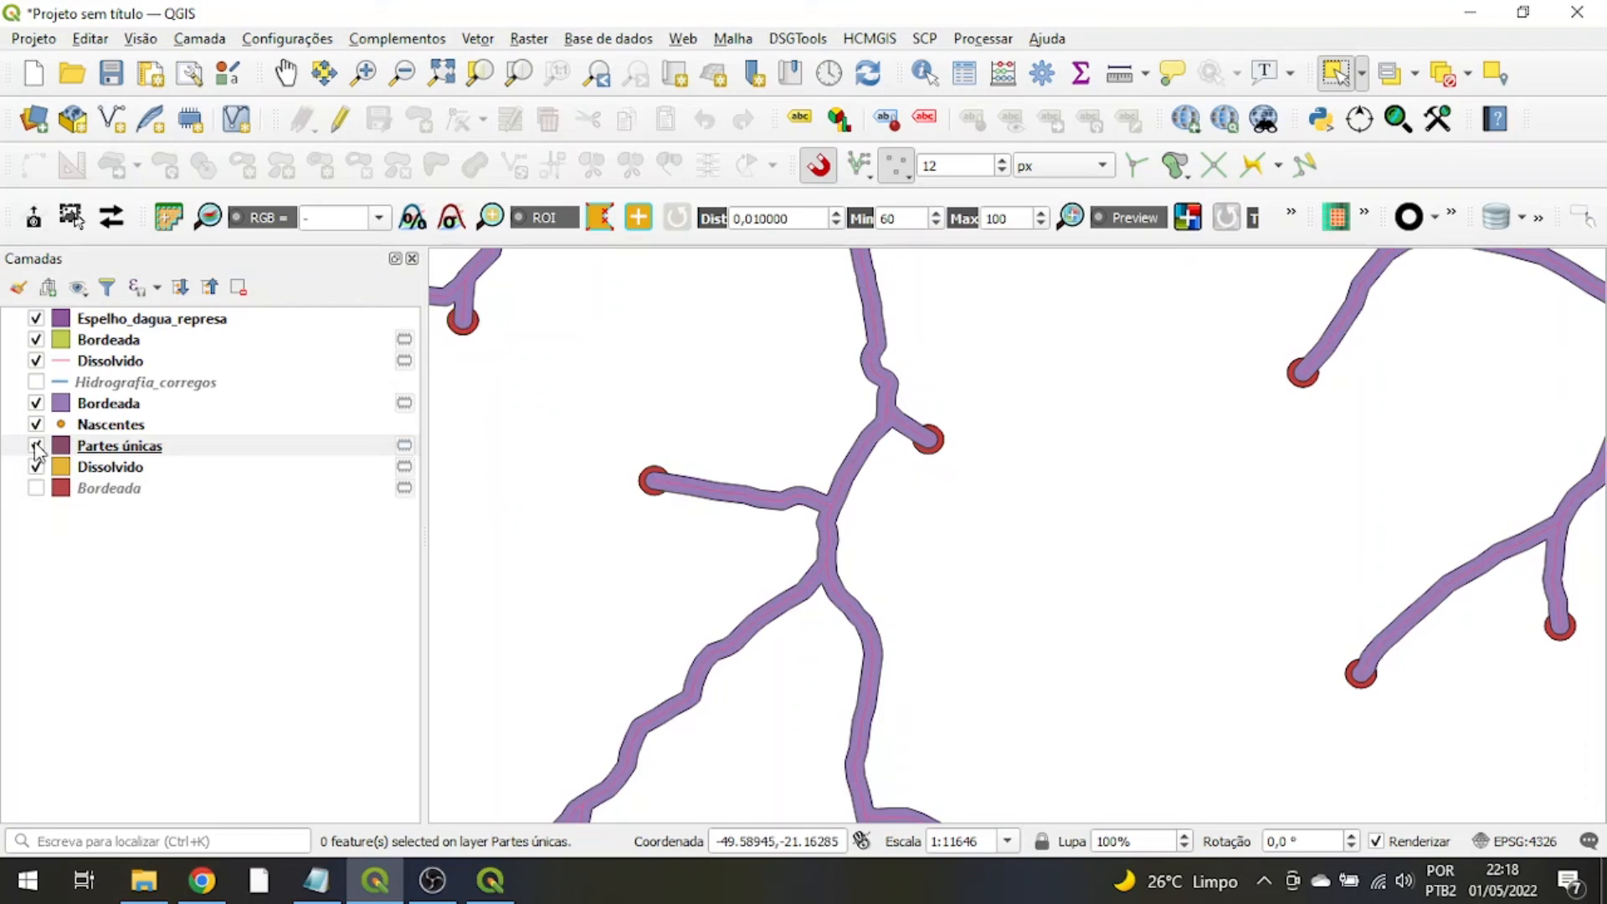
click(1447, 77)
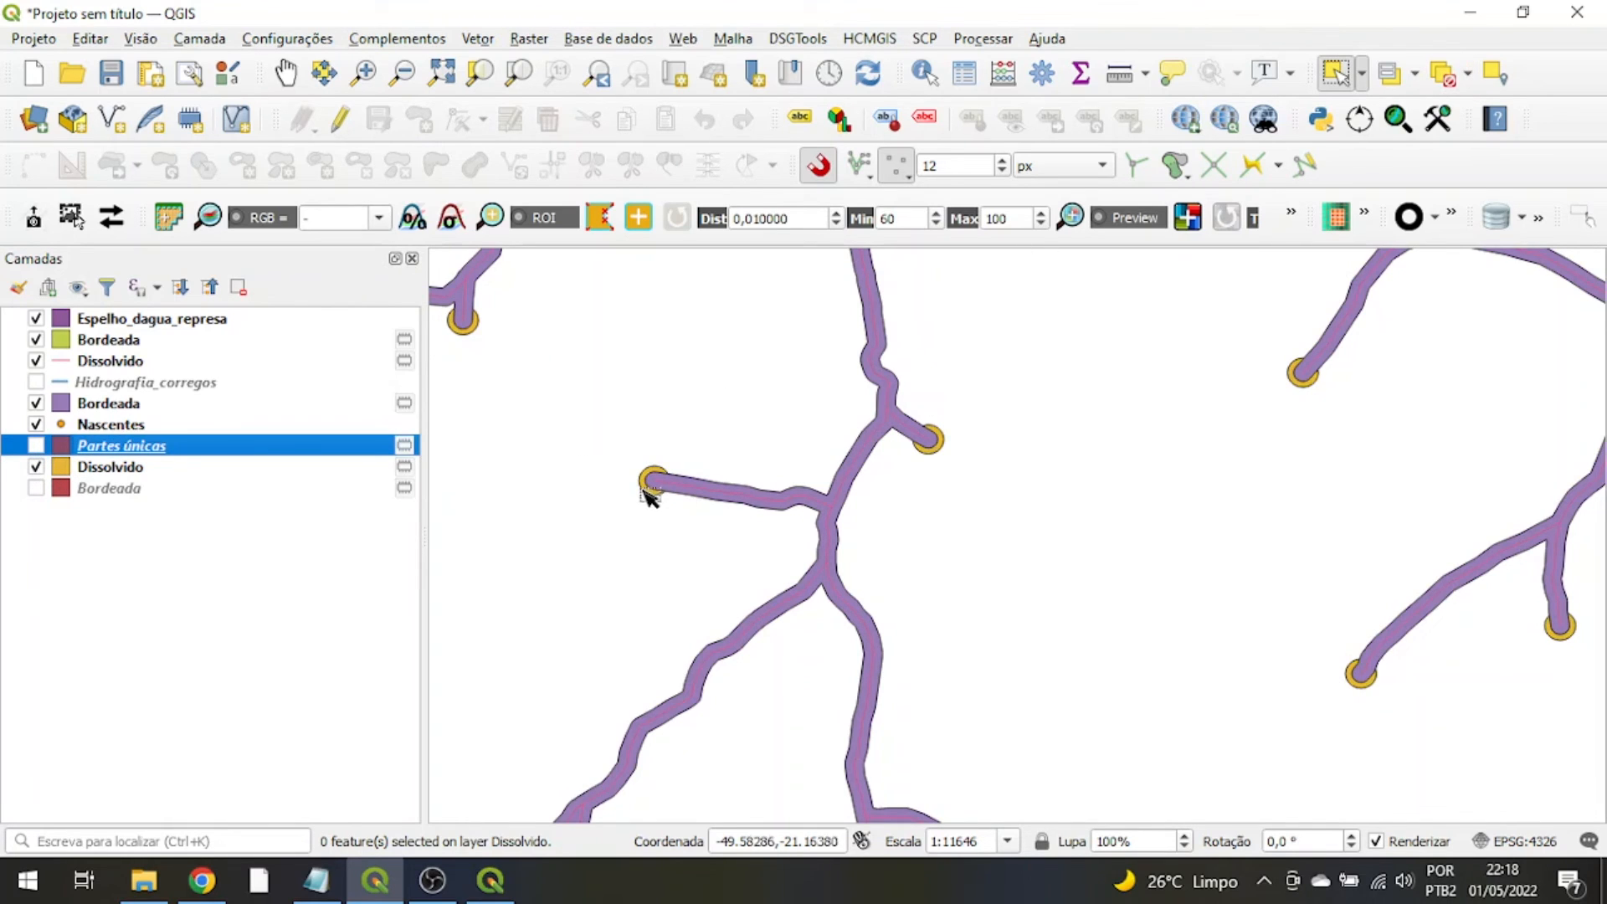
click(652, 489)
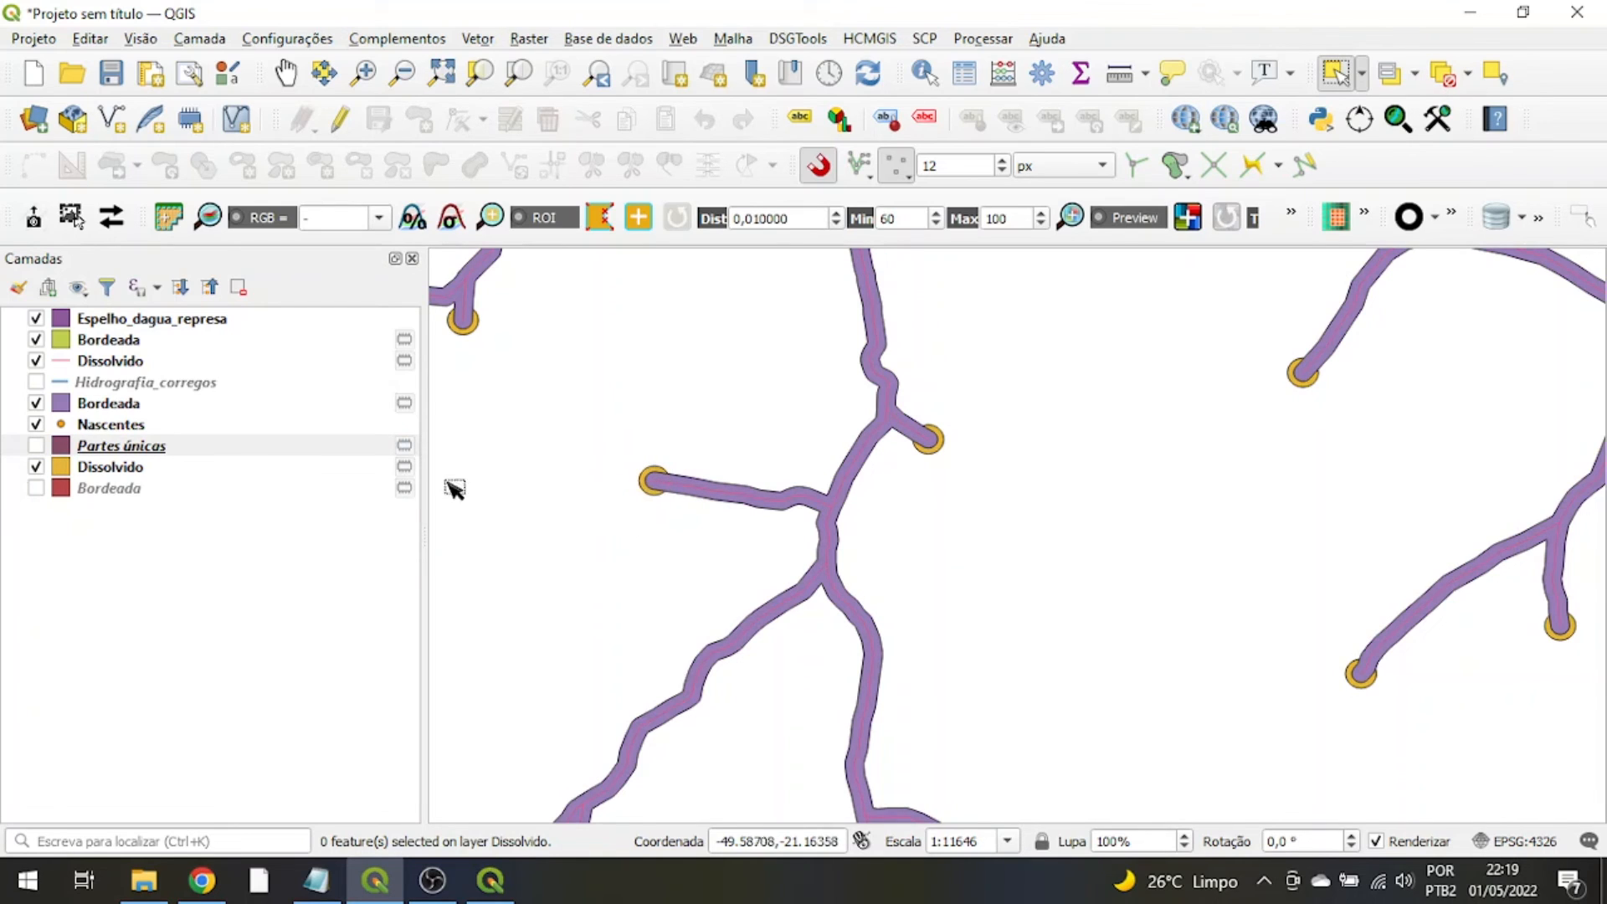
click(81, 470)
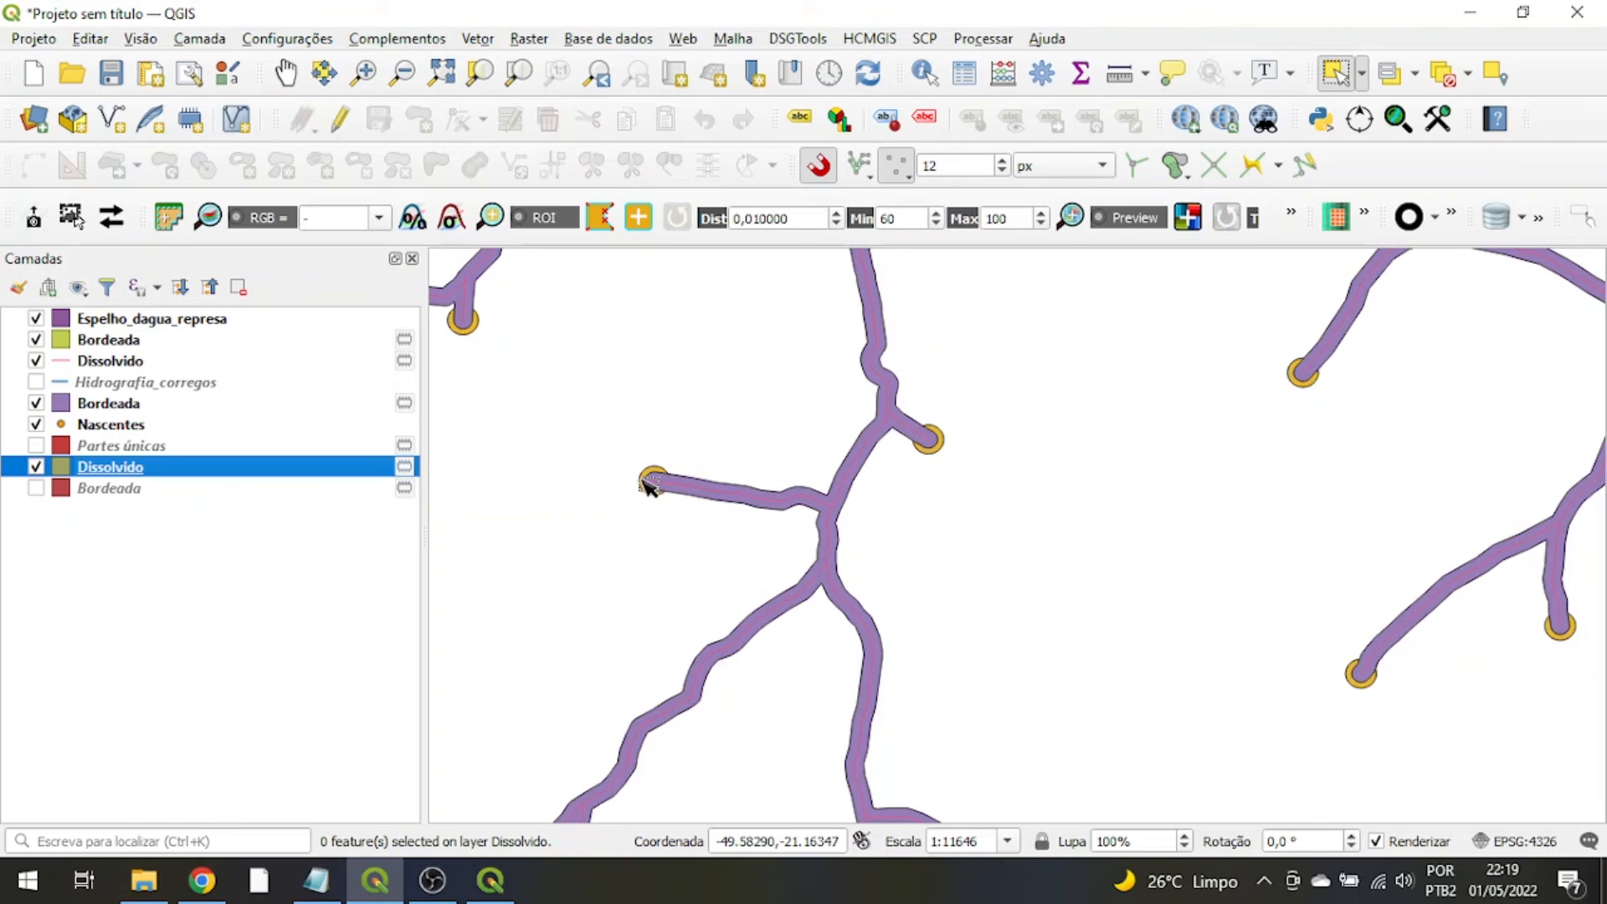
click(646, 483)
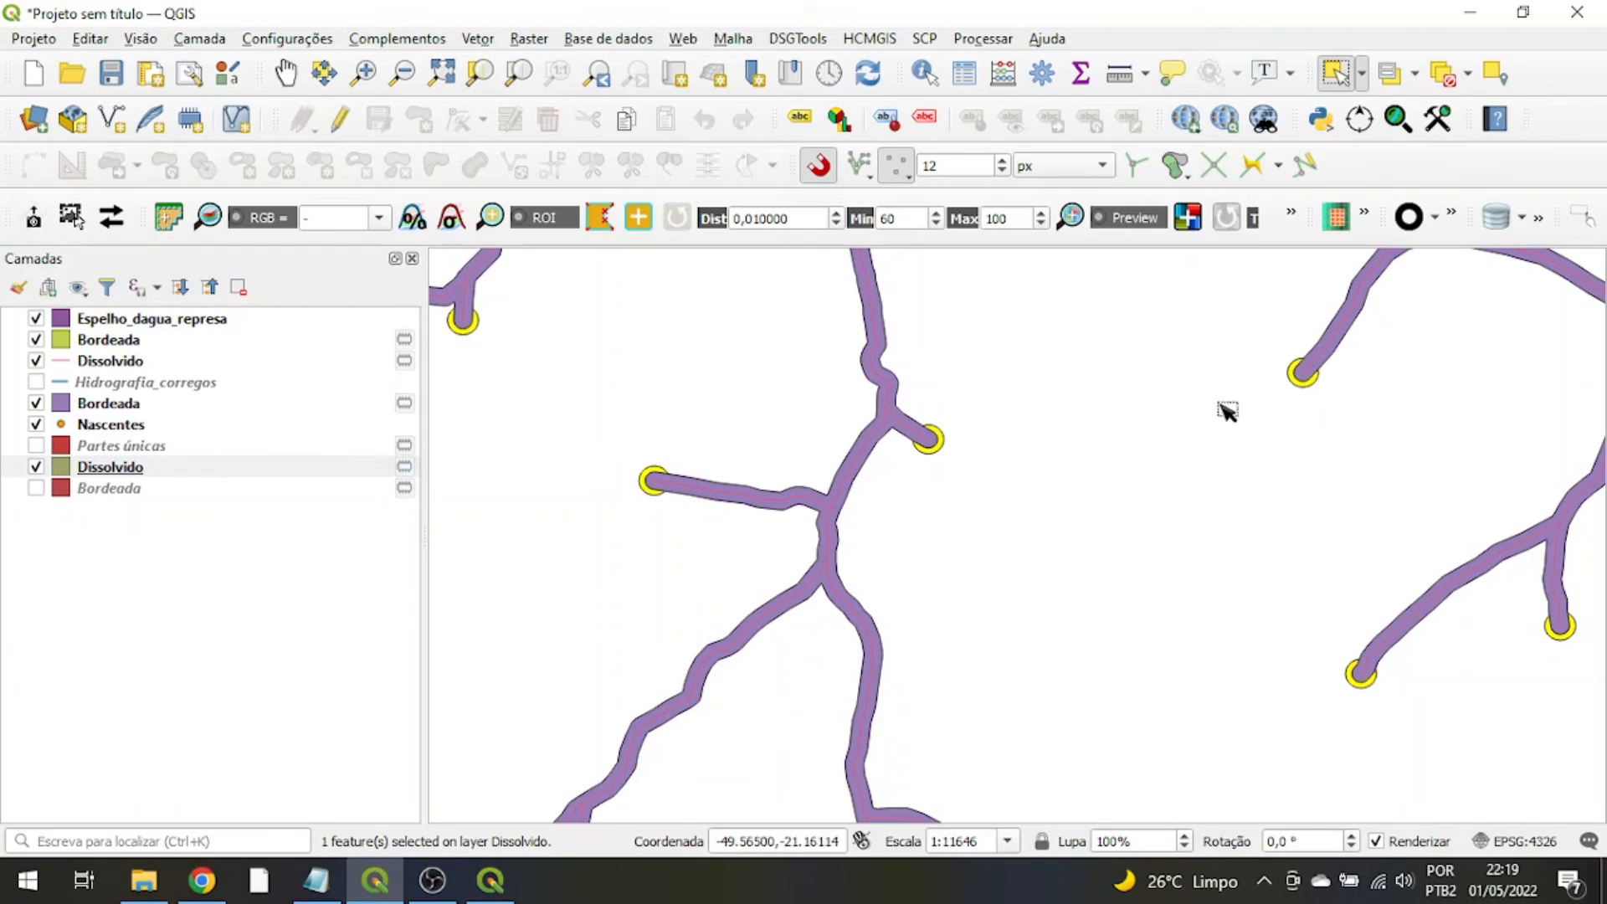
- Hide the Dissolvido polygons, show Partes únicas again and select two of its spring buffers one after the other
click(36, 468)
click(36, 445)
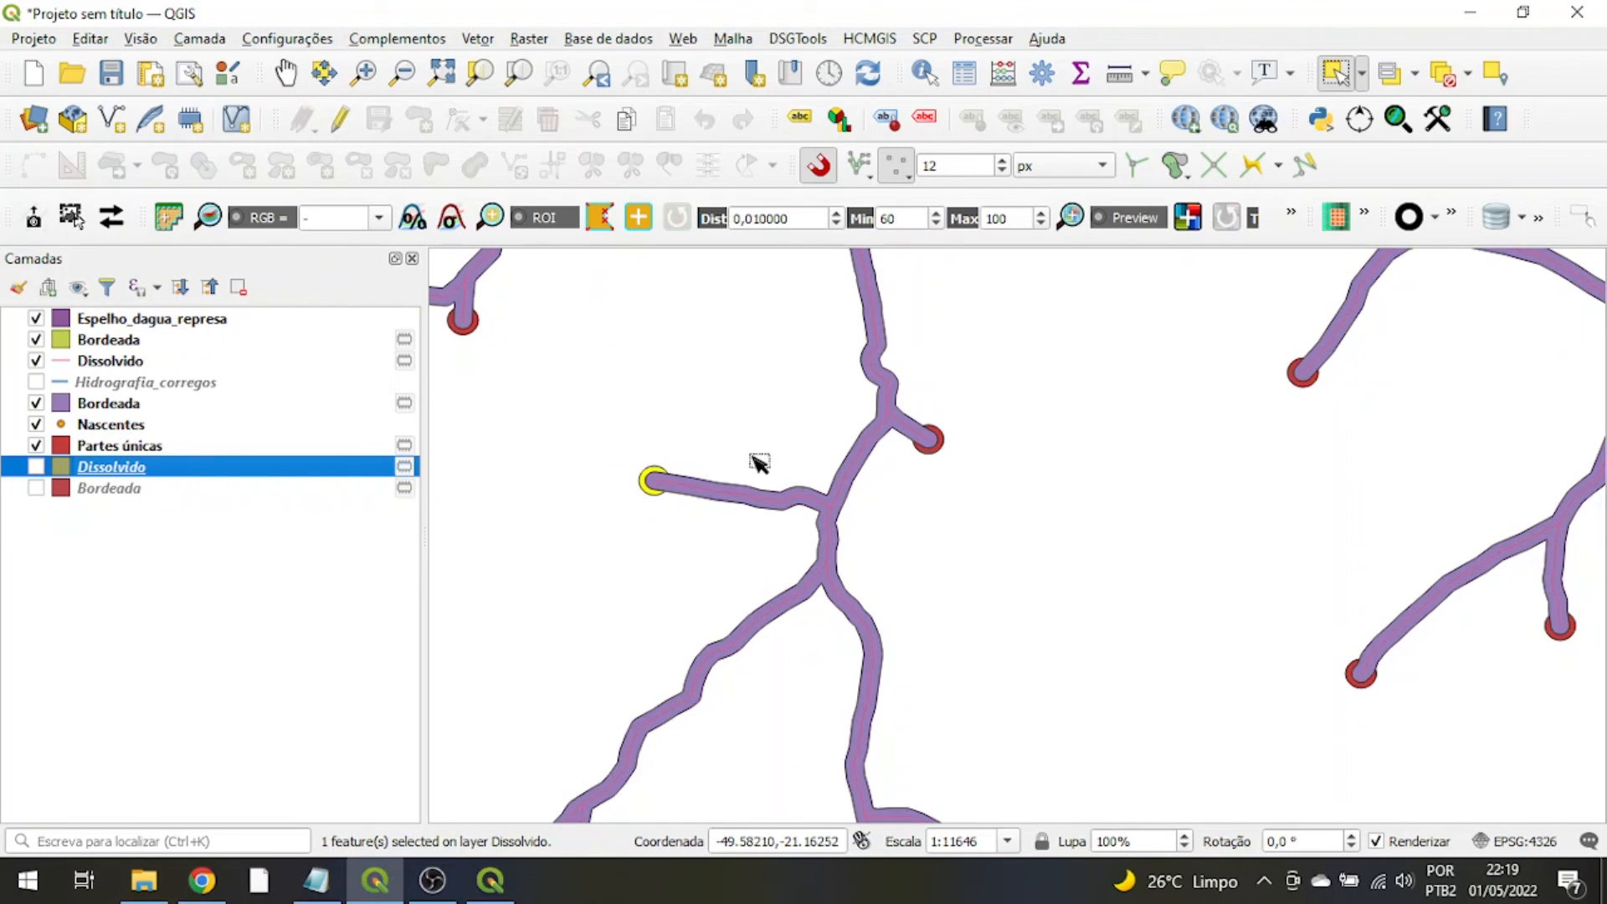
click(173, 446)
click(943, 449)
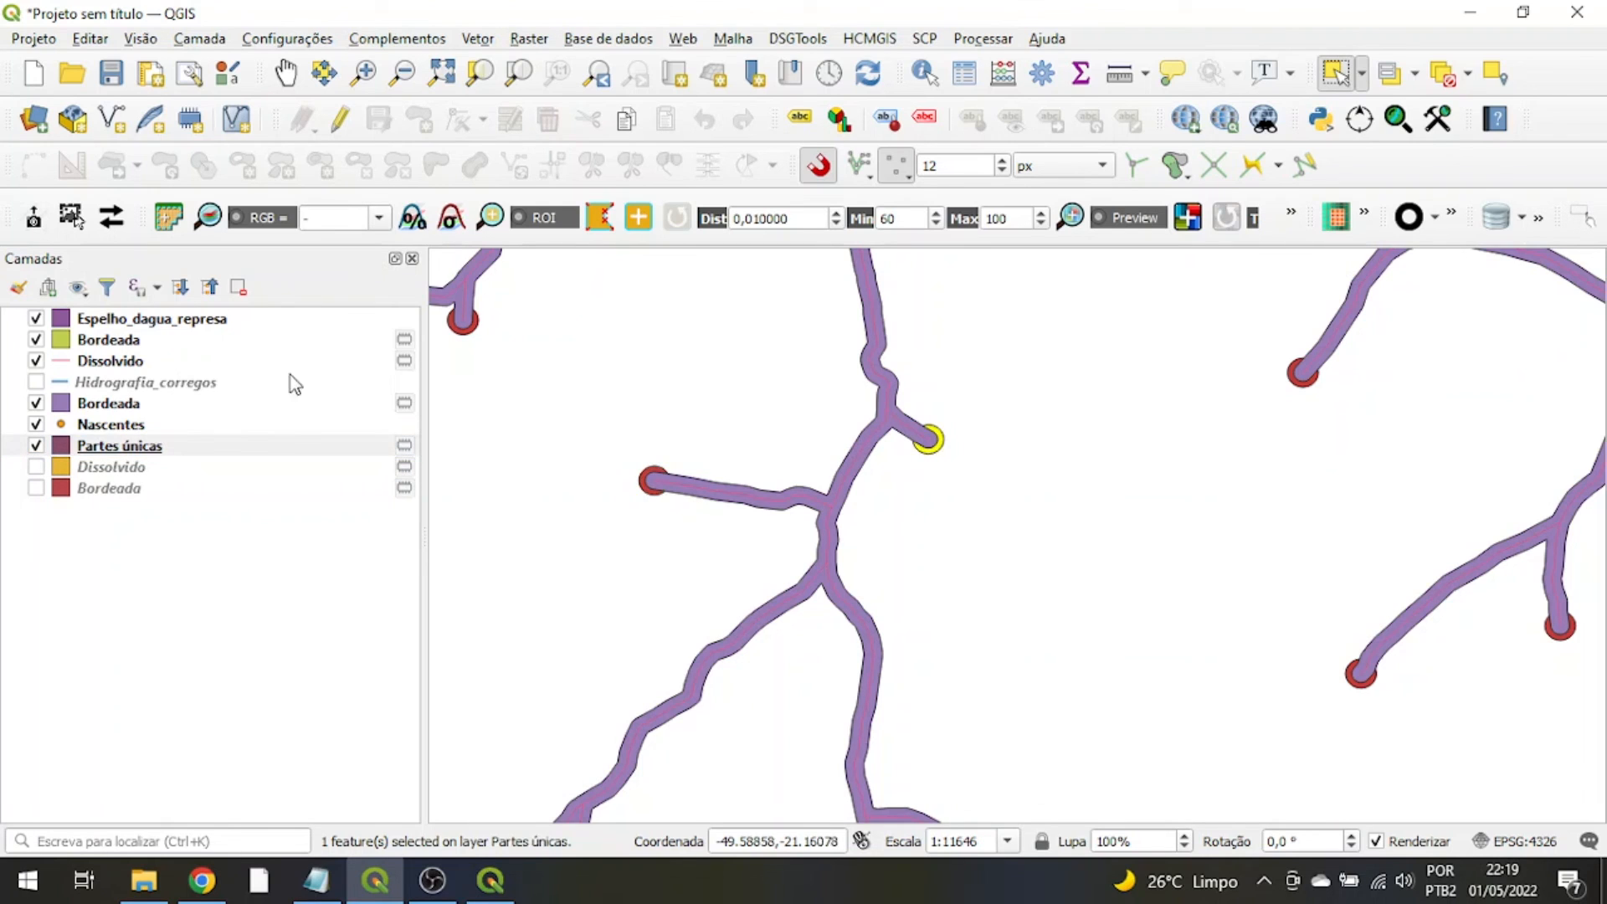
click(468, 334)
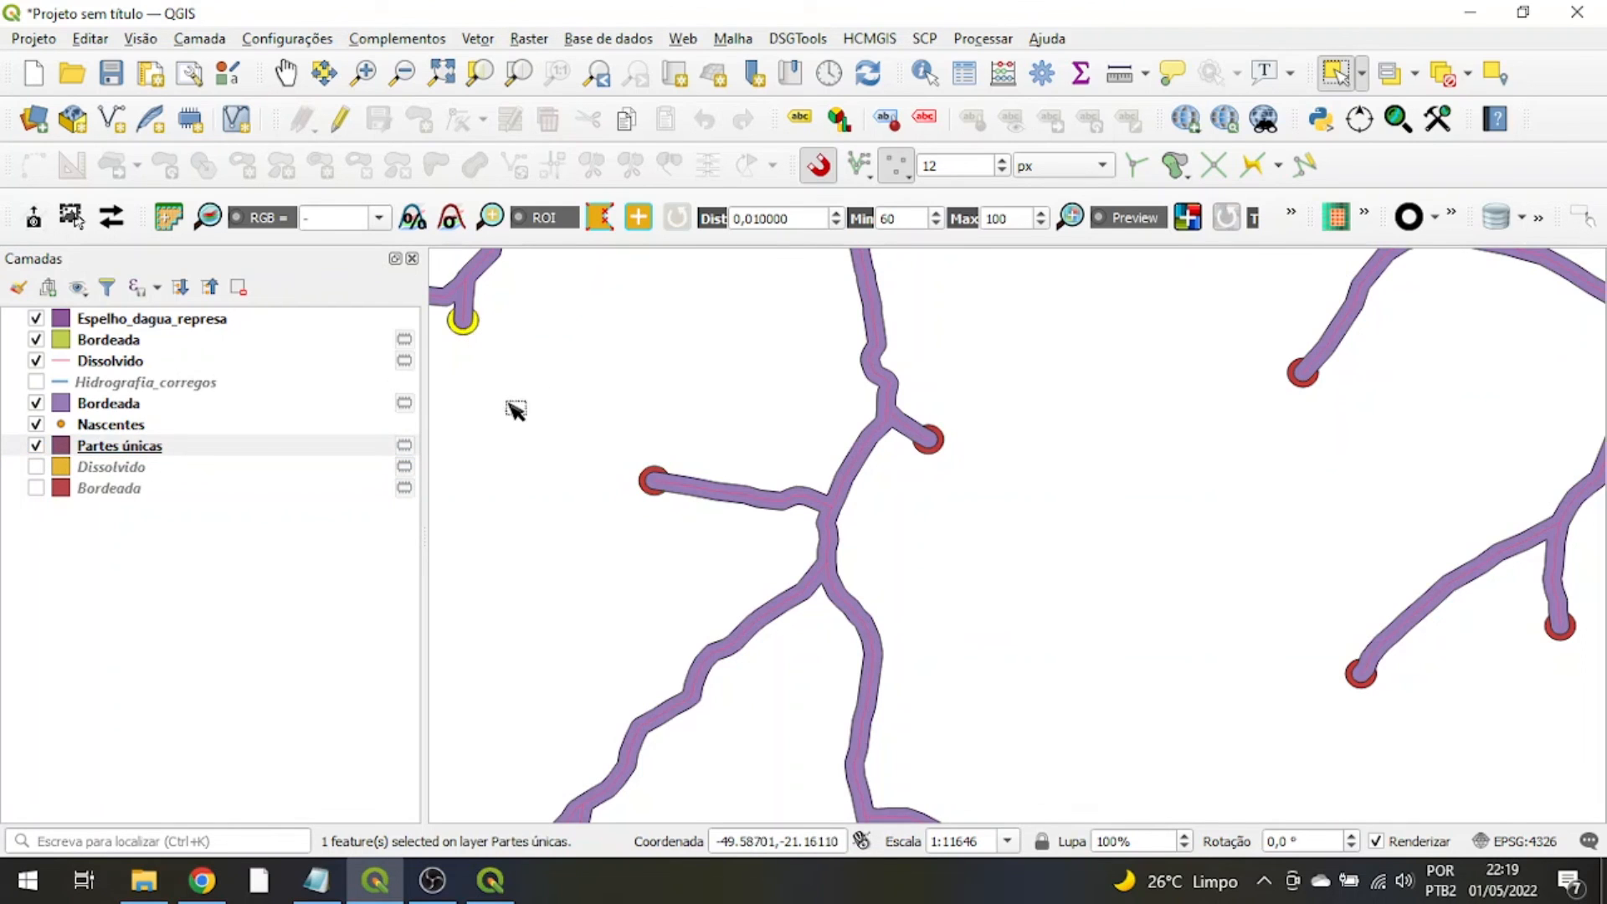